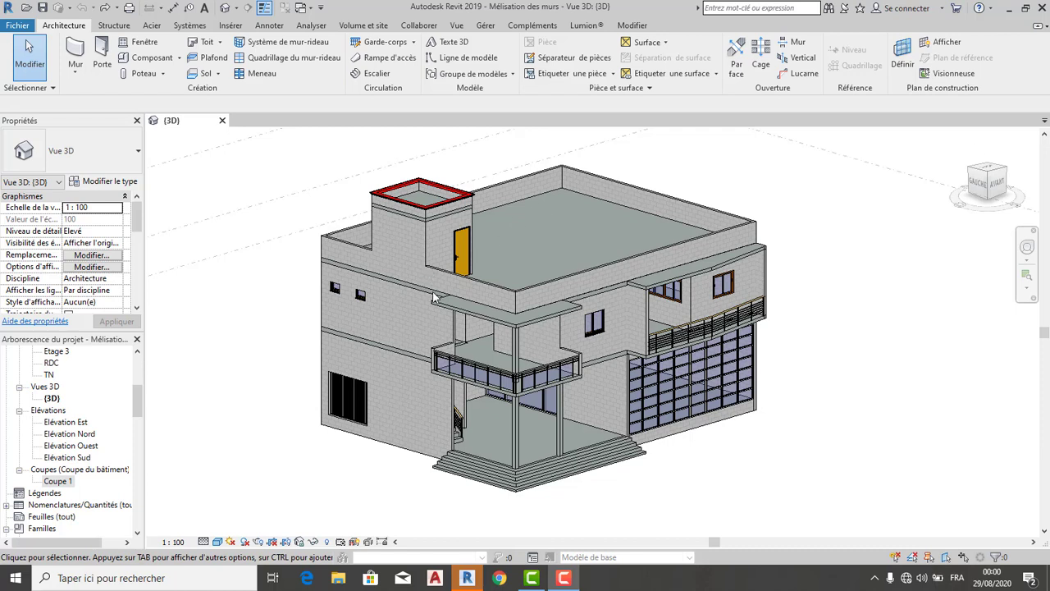
- Open the Coupe 1 section view of the building
{"action": "scroll", "coordinate": [49, 422], "scroll_direction": "up", "scroll_amount": 2}
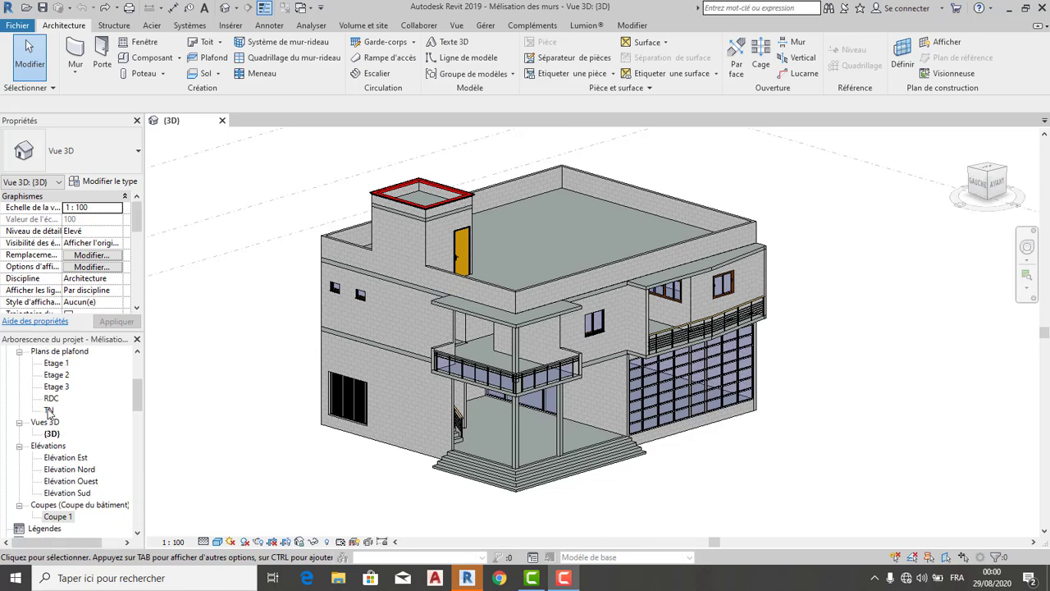
{"action": "scroll", "coordinate": [47, 425], "scroll_direction": "down", "scroll_amount": 3}
{"action": "double_click", "coordinate": [57, 457]}
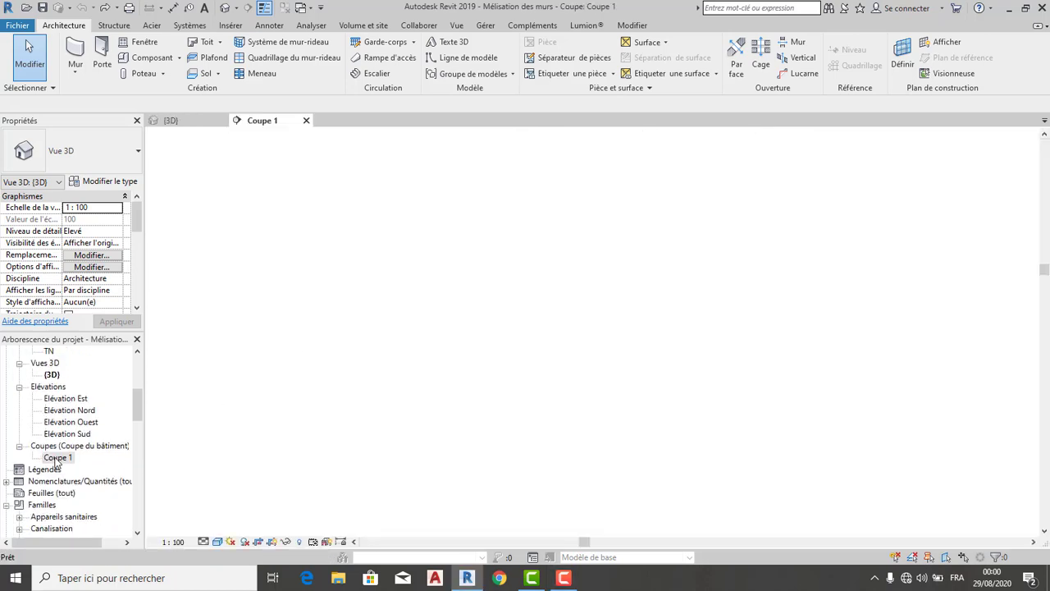
- Examine in the section how the outer walls meet the floor slabs, especially at the Etage 1 level
{"action": "scroll", "coordinate": [410, 451], "scroll_direction": "down", "scroll_amount": 1}
{"action": "scroll", "coordinate": [412, 442], "scroll_direction": "up", "scroll_amount": 3}
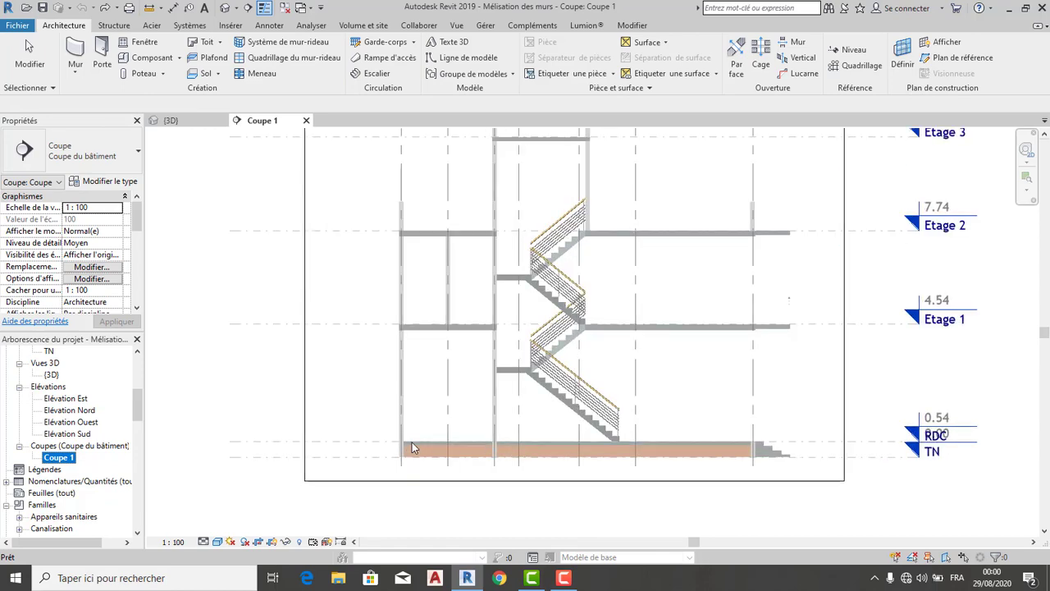
{"action": "scroll", "coordinate": [426, 323], "scroll_direction": "up", "scroll_amount": 1}
{"action": "scroll", "coordinate": [358, 304], "scroll_direction": "up", "scroll_amount": 3}
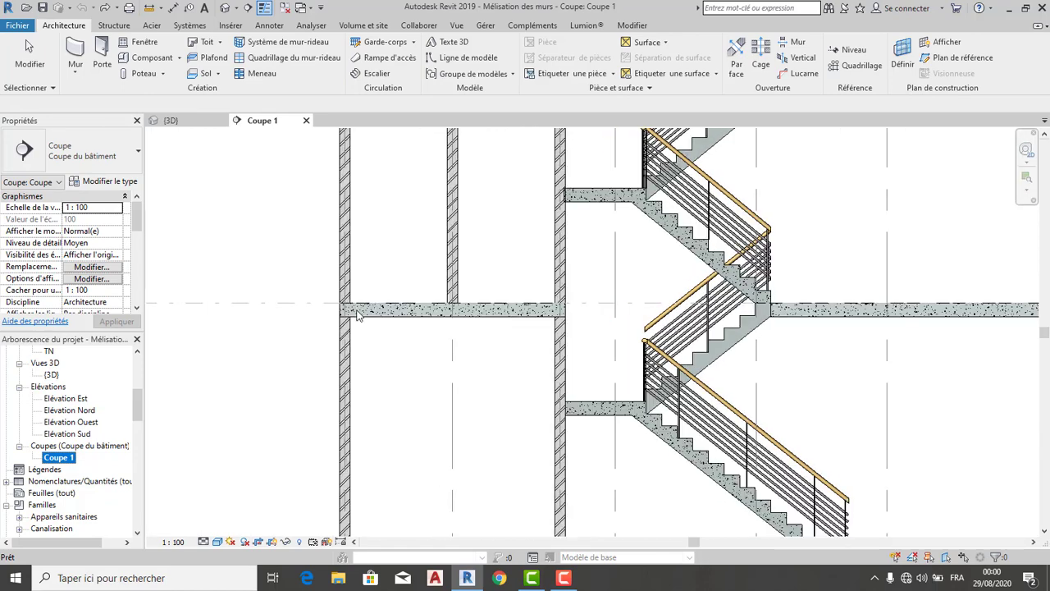
{"action": "scroll", "coordinate": [357, 311], "scroll_direction": "up", "scroll_amount": 2}
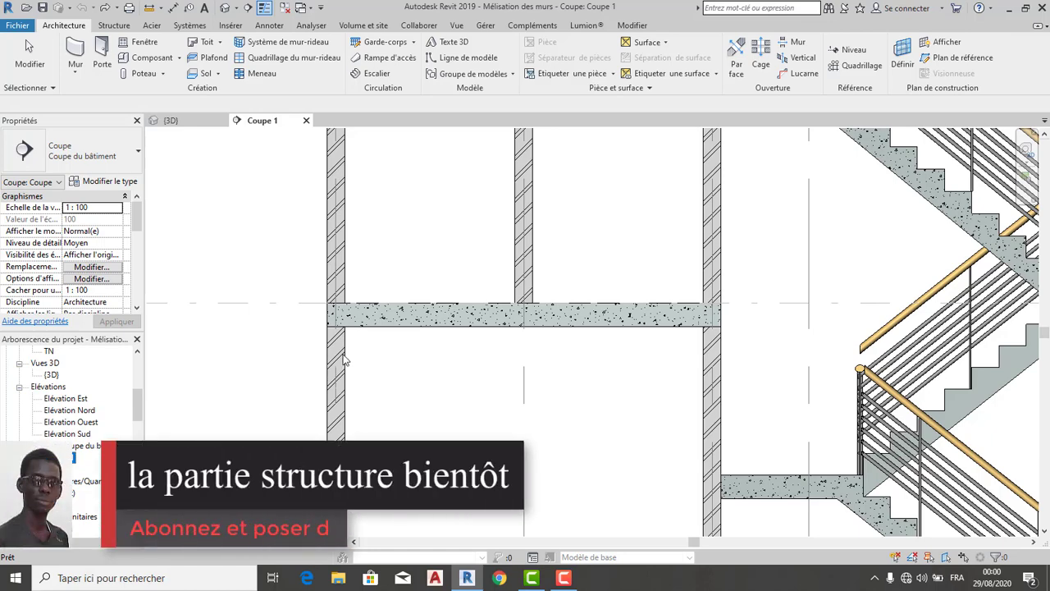
{"action": "scroll", "coordinate": [340, 334], "scroll_direction": "down", "scroll_amount": 1}
{"action": "scroll", "coordinate": [340, 334], "scroll_direction": "down", "scroll_amount": 1}
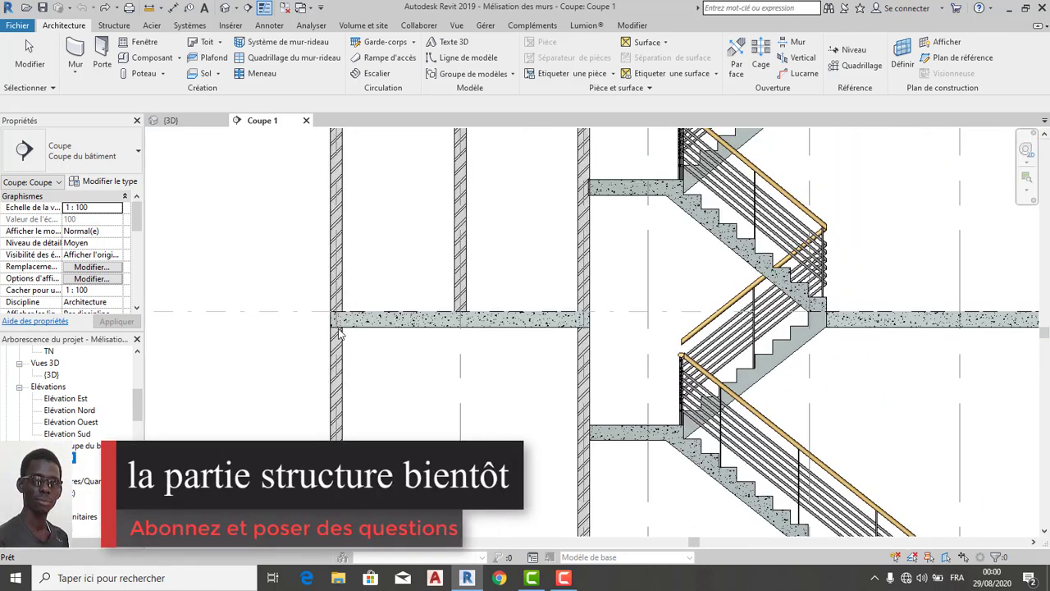
{"action": "scroll", "coordinate": [335, 235], "scroll_direction": "down", "scroll_amount": 2}
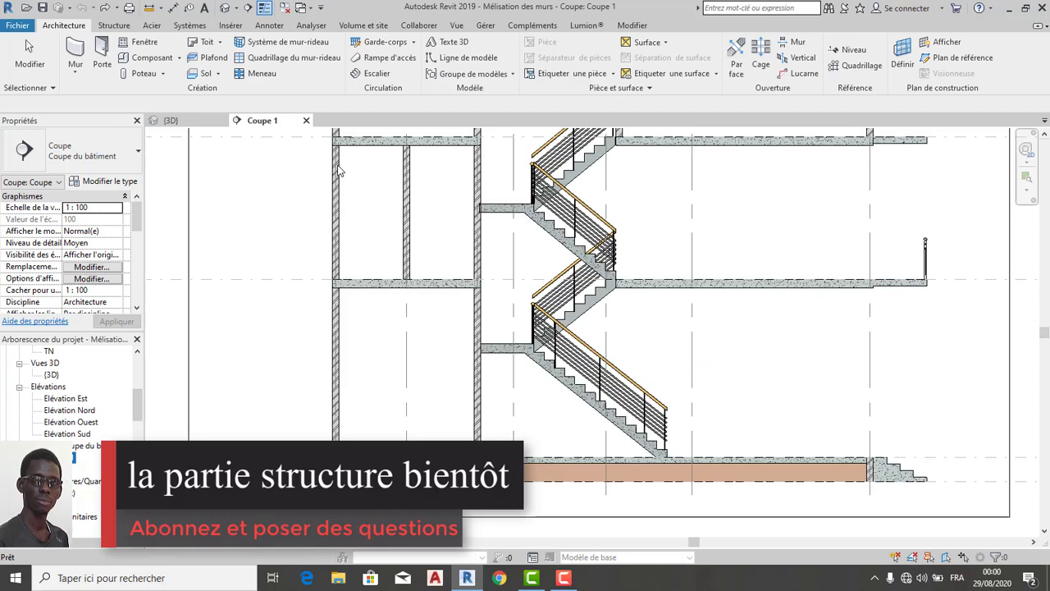
{"action": "scroll", "coordinate": [336, 164], "scroll_direction": "down", "scroll_amount": 1}
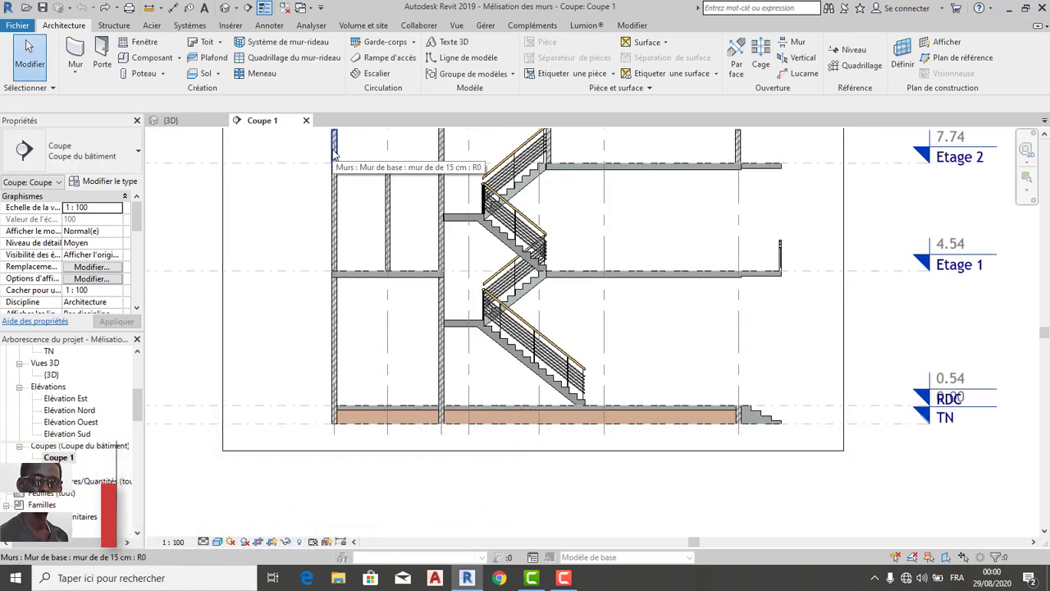
{"action": "scroll", "coordinate": [339, 254], "scroll_direction": "up", "scroll_amount": 2}
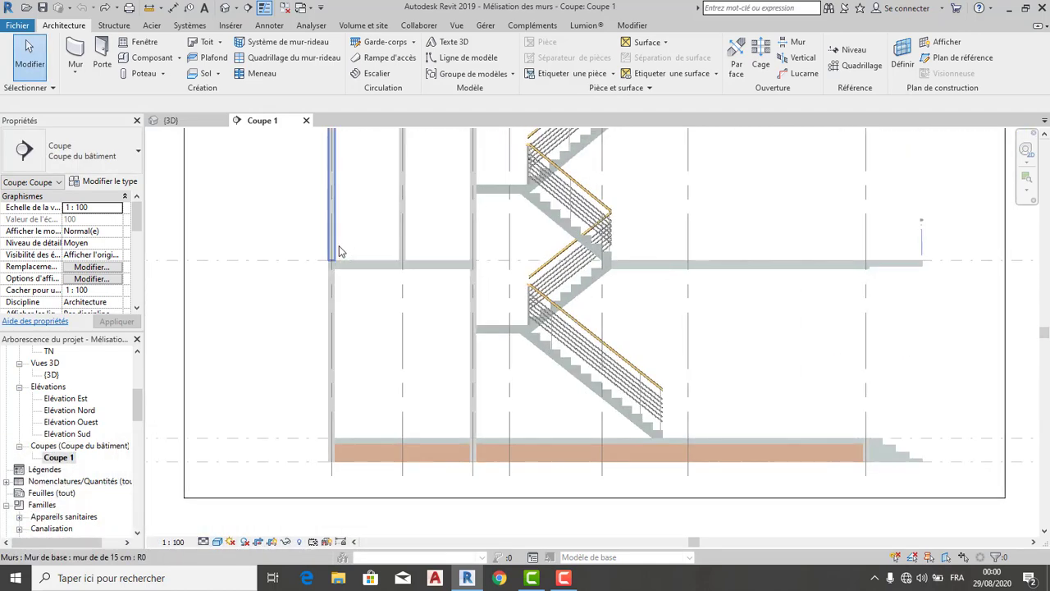
{"action": "scroll", "coordinate": [339, 252], "scroll_direction": "up", "scroll_amount": 3}
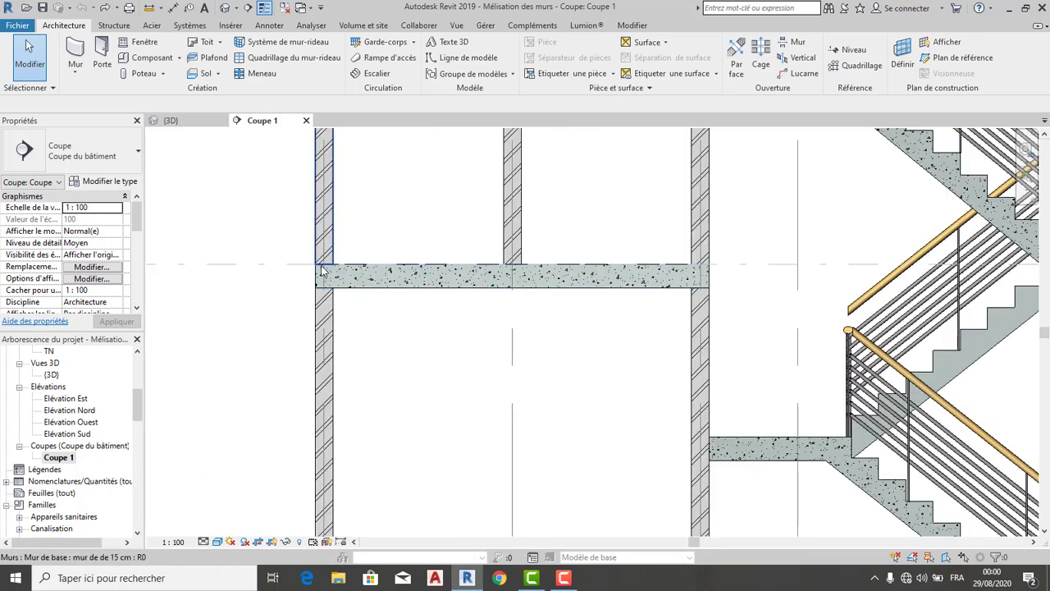
- Return to the 3D view and examine the slab edges exposed between the walls on the facade
{"action": "key", "text": "ctrl+Tab"}
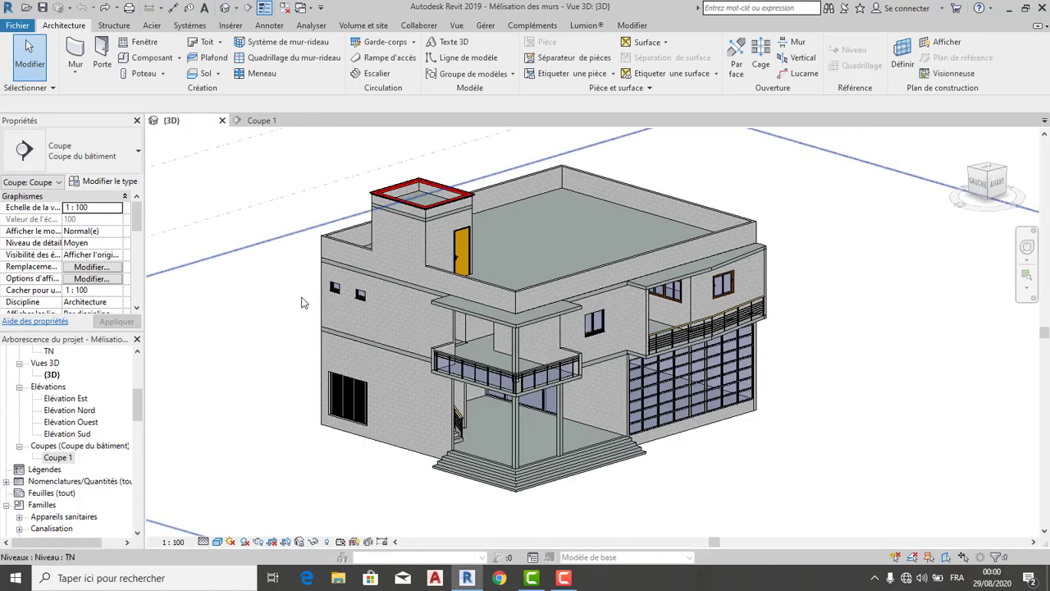
{"action": "scroll", "coordinate": [334, 329], "scroll_direction": "up", "scroll_amount": 3}
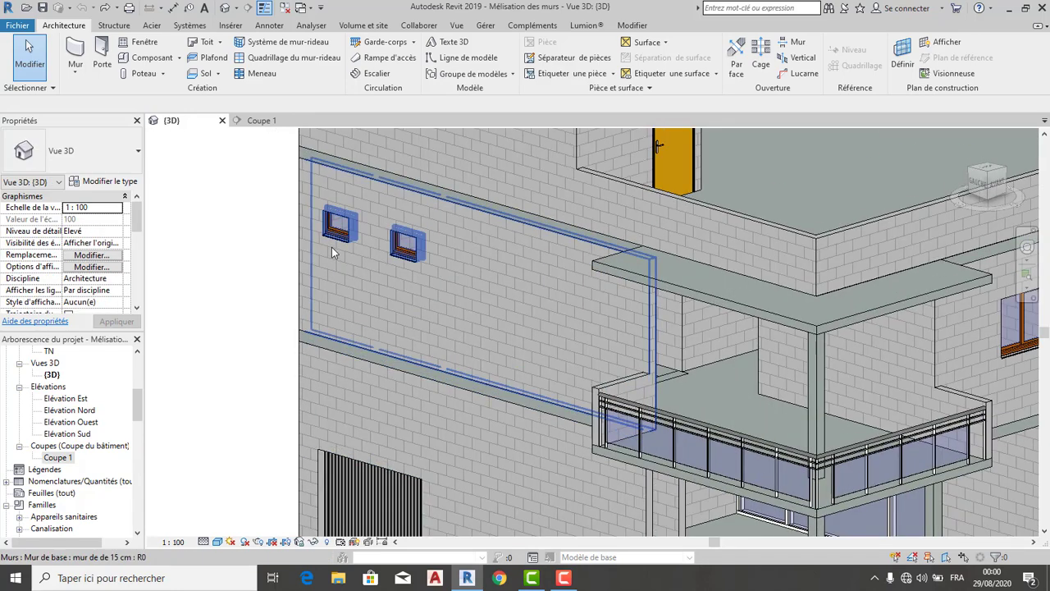
{"action": "scroll", "coordinate": [332, 248], "scroll_direction": "up", "scroll_amount": 1}
{"action": "scroll", "coordinate": [331, 251], "scroll_direction": "down", "scroll_amount": 2}
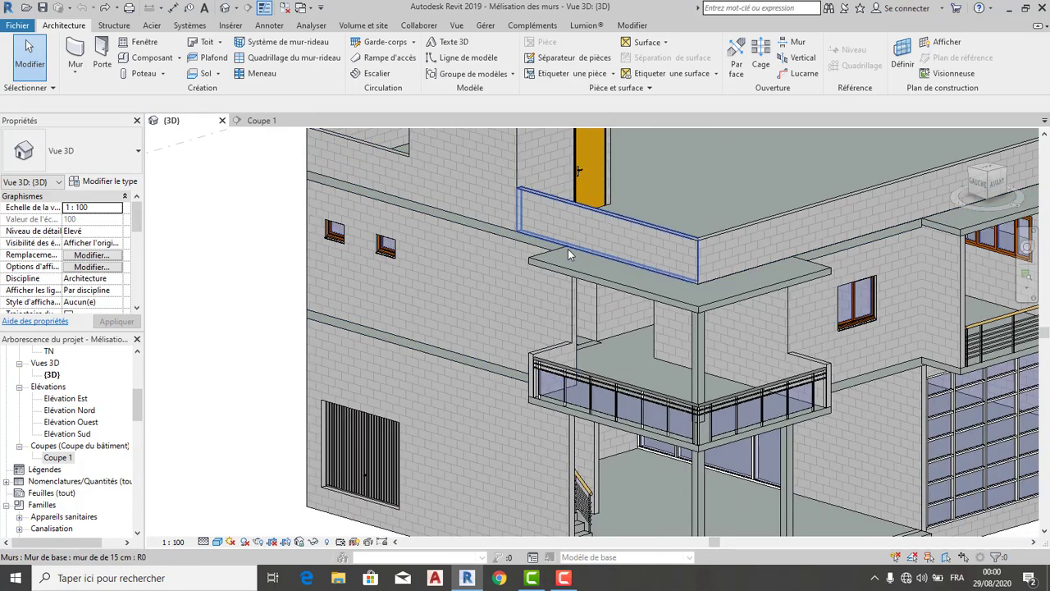
{"action": "scroll", "coordinate": [482, 236], "scroll_direction": "up", "scroll_amount": 4}
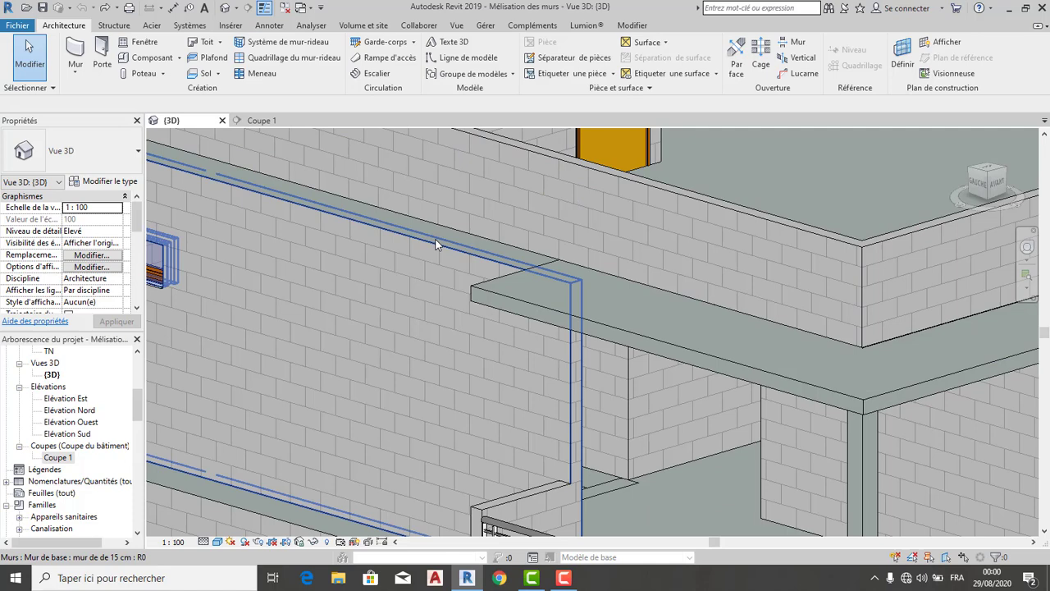
{"action": "scroll", "coordinate": [436, 243], "scroll_direction": "down", "scroll_amount": 3}
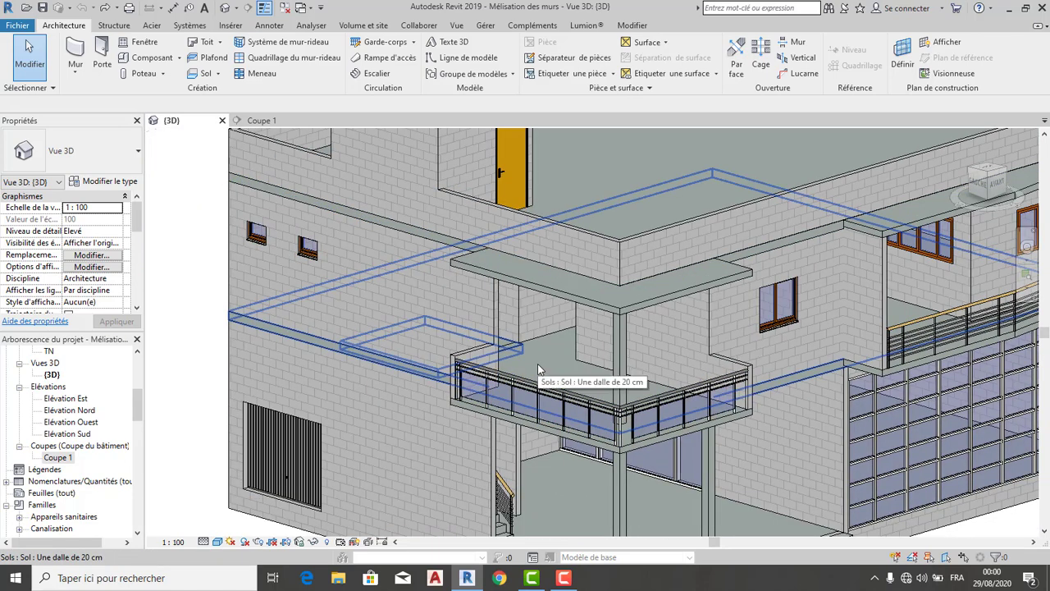
- Select the Etage 1 floor slab and the wall with two small windows above it to inspect them, and clear the selection
{"action": "left_click", "coordinate": [535, 360]}
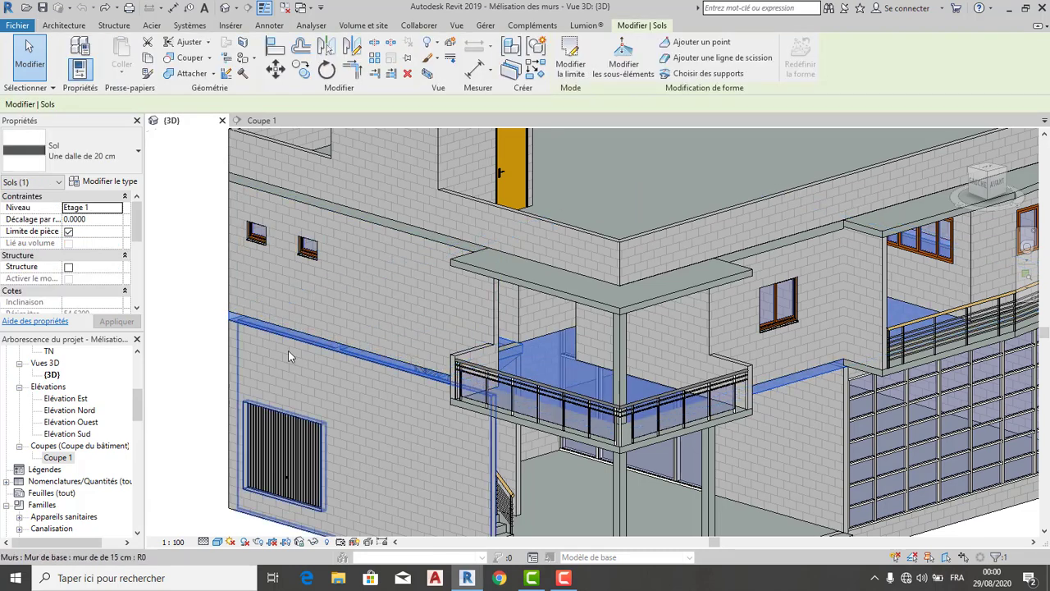
{"action": "left_click", "coordinate": [392, 293]}
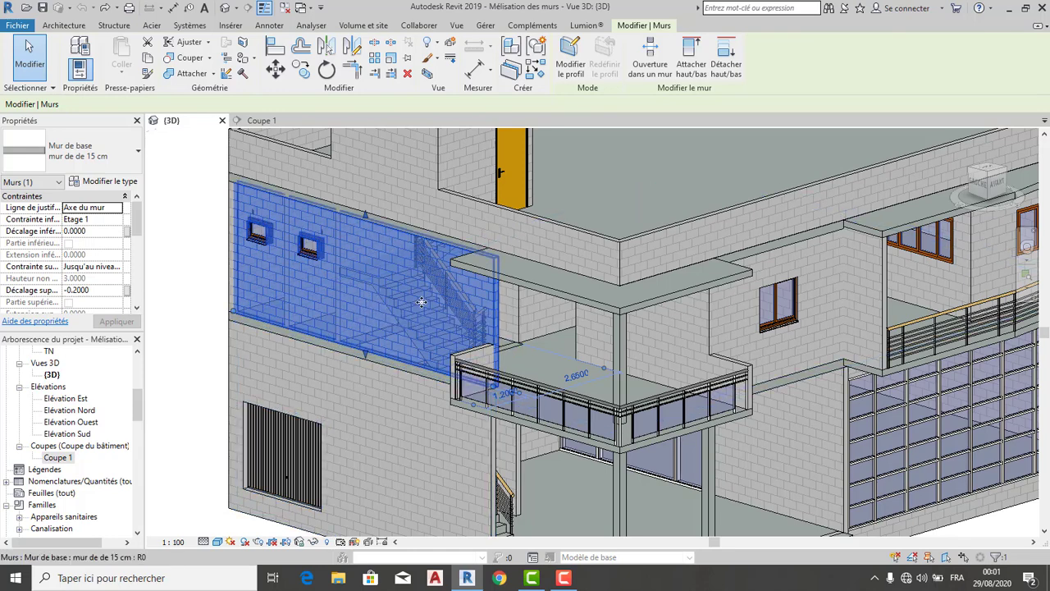
{"action": "scroll", "coordinate": [482, 309], "scroll_direction": "down", "scroll_amount": 2}
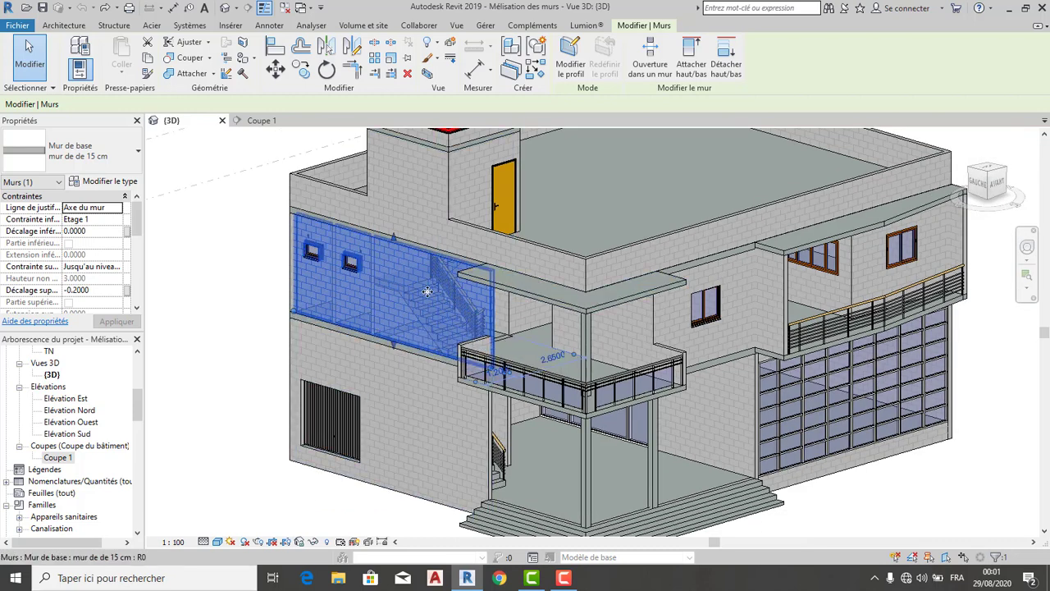
{"action": "left_click_drag", "start_coordinate": [393, 238], "coordinate": [391, 233]}
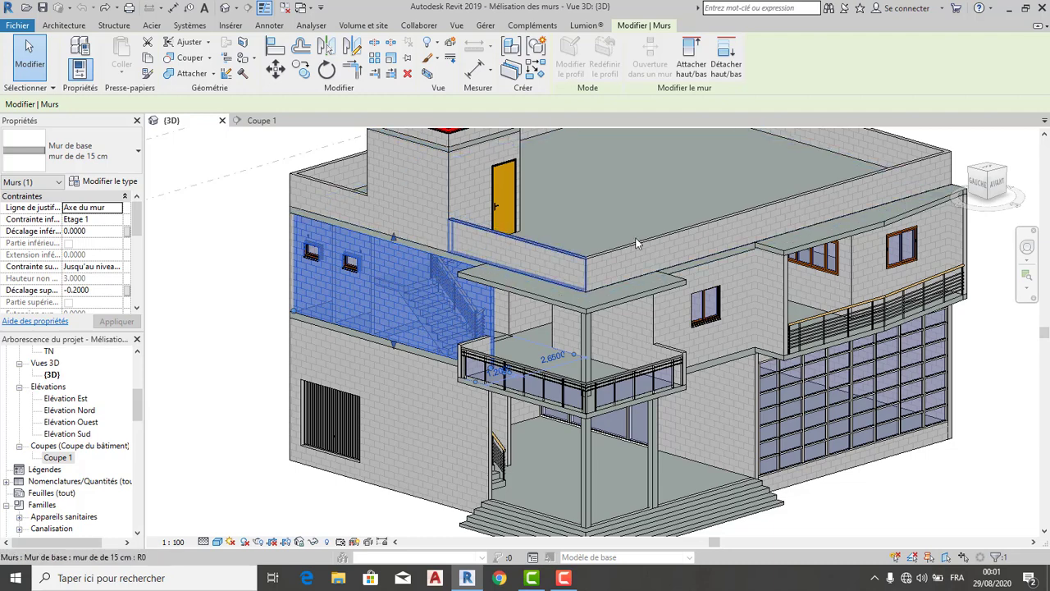
{"action": "left_click", "coordinate": [446, 339]}
{"action": "scroll", "coordinate": [445, 337], "scroll_direction": "down", "scroll_amount": 2}
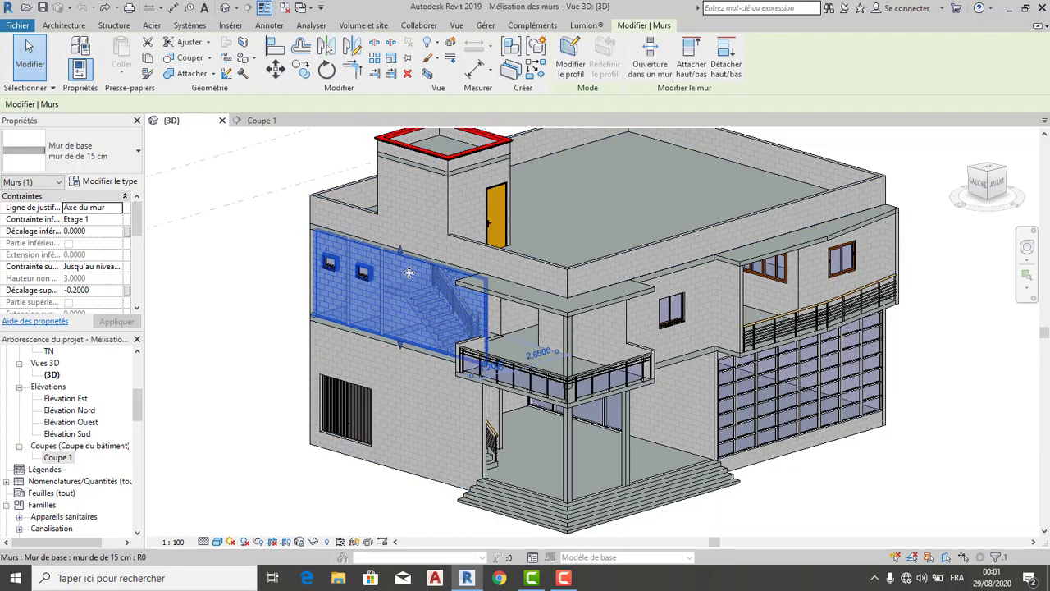
{"action": "scroll", "coordinate": [257, 315], "scroll_direction": "down", "scroll_amount": 1}
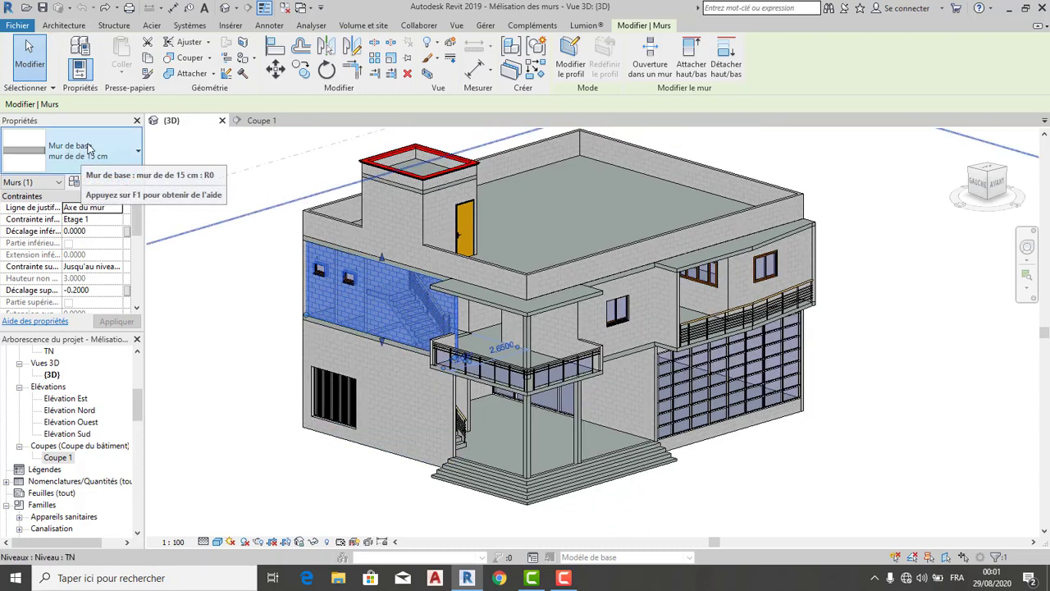
{"action": "left_click", "coordinate": [205, 216]}
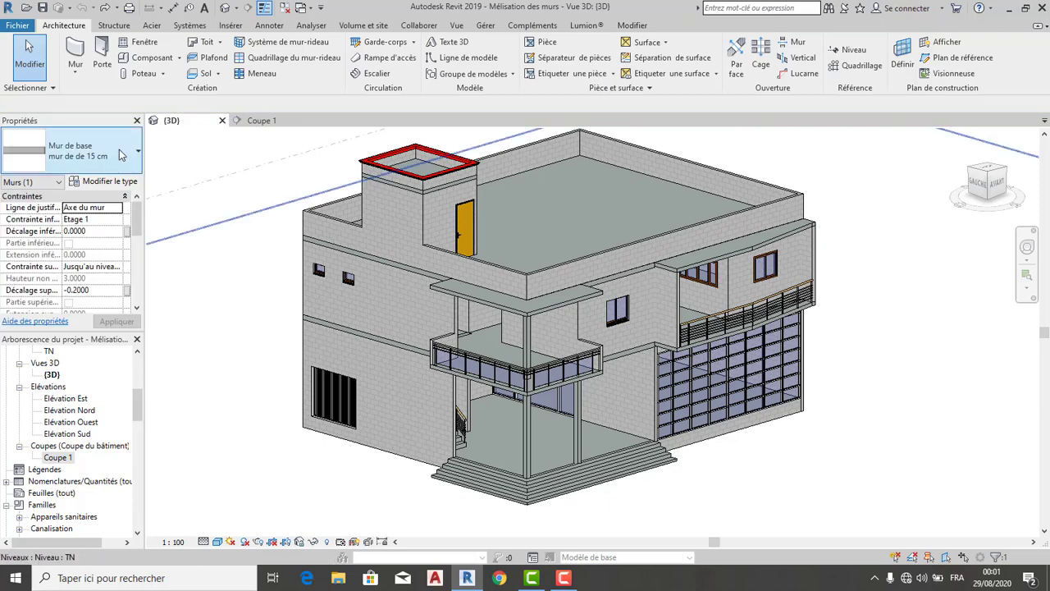
- Start a new wall and duplicate the type "mur de de 15 cm" under the name "Enduit est-1.5 cm"
{"action": "left_click", "coordinate": [76, 49]}
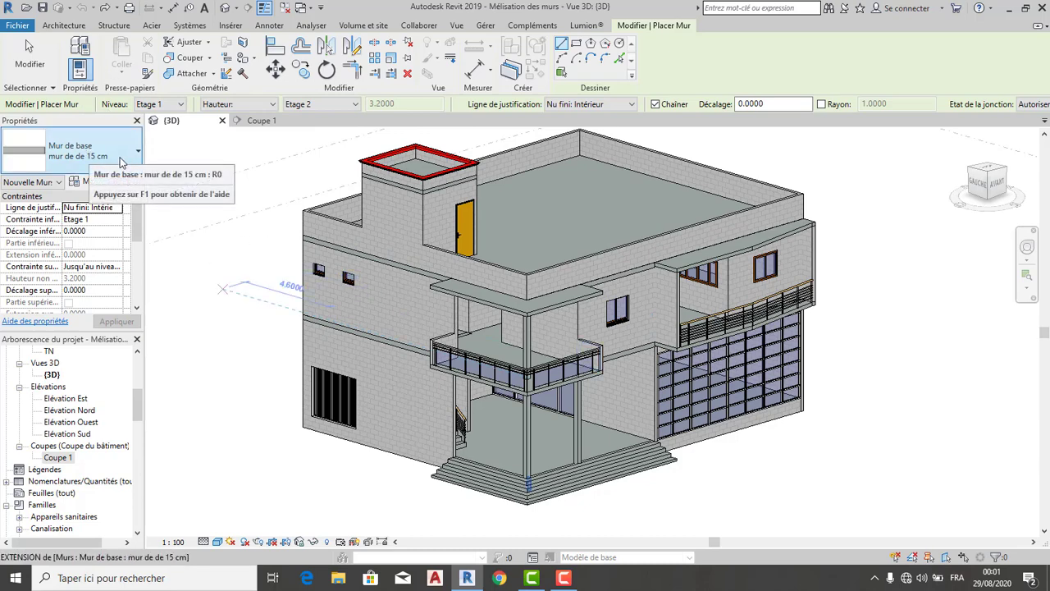
{"action": "left_click", "coordinate": [83, 49]}
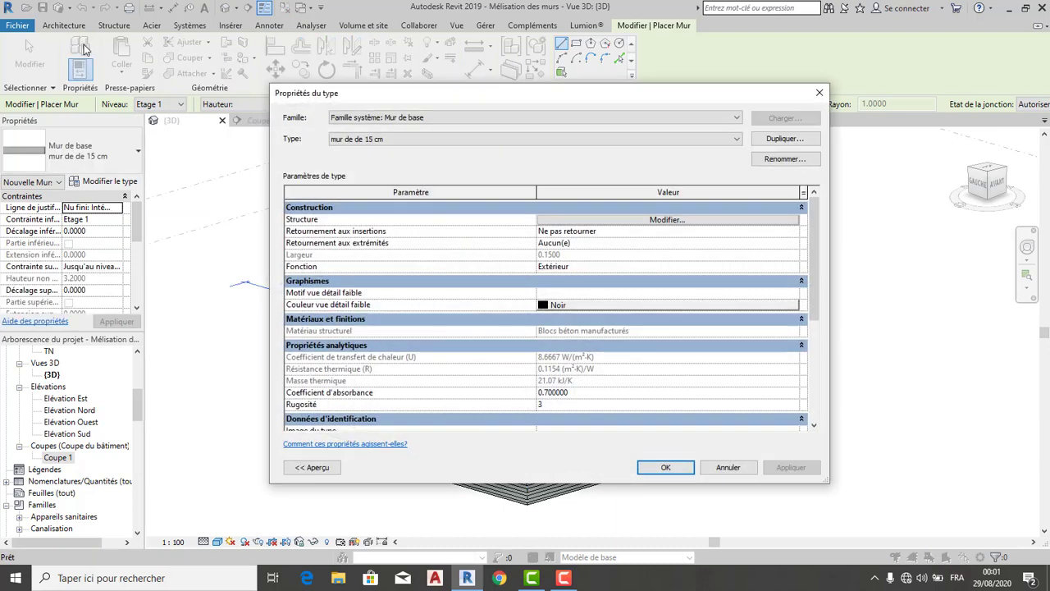
{"action": "left_click", "coordinate": [792, 139]}
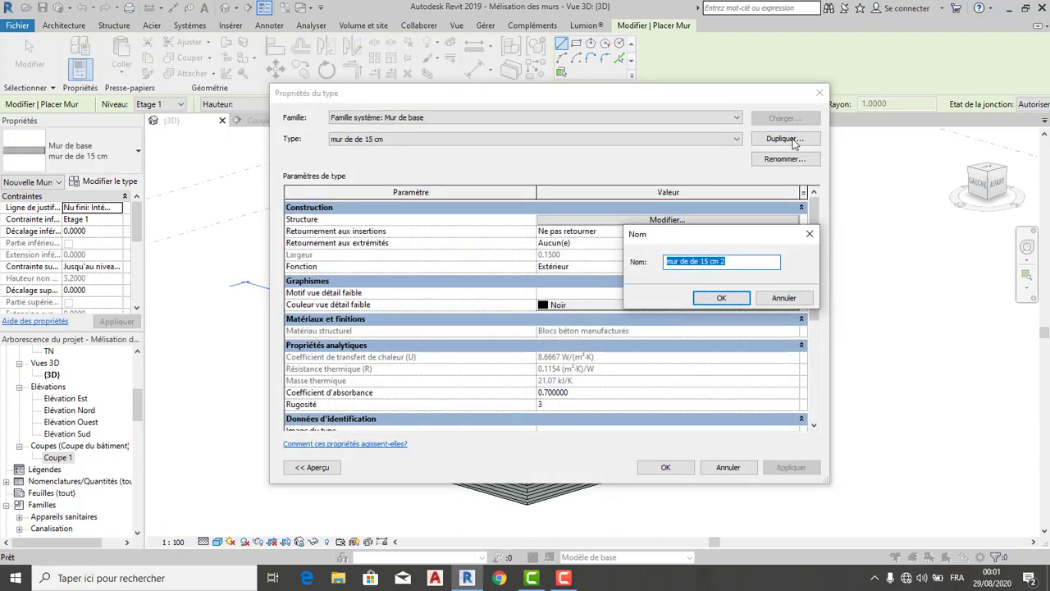
{"action": "key", "text": "BackSpace"}
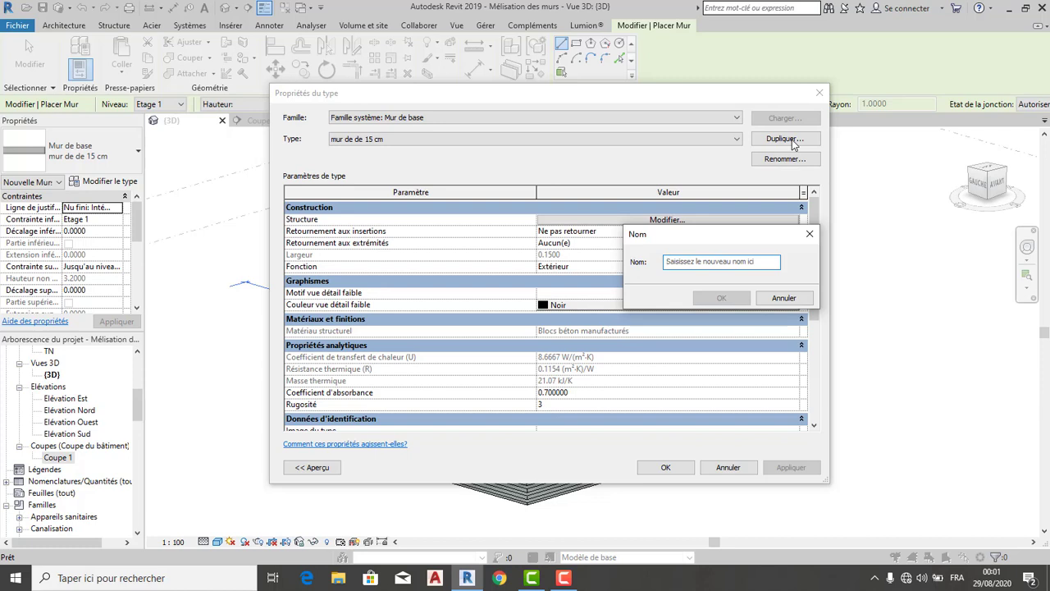
{"action": "type", "text": "E"}
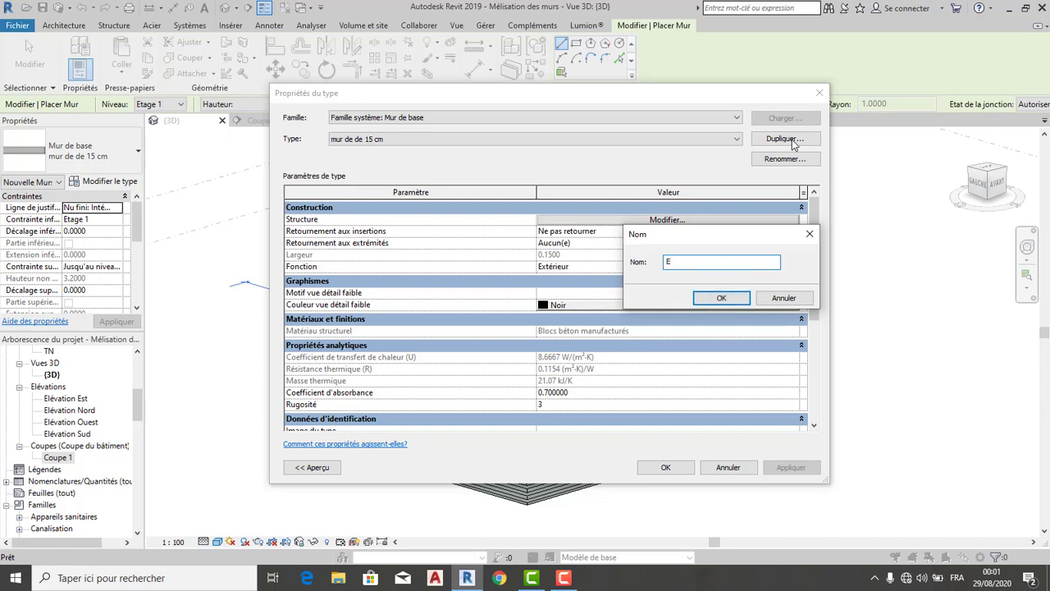
{"action": "type", "text": "nduit est-1.5 cm"}
{"action": "left_click", "coordinate": [738, 296]}
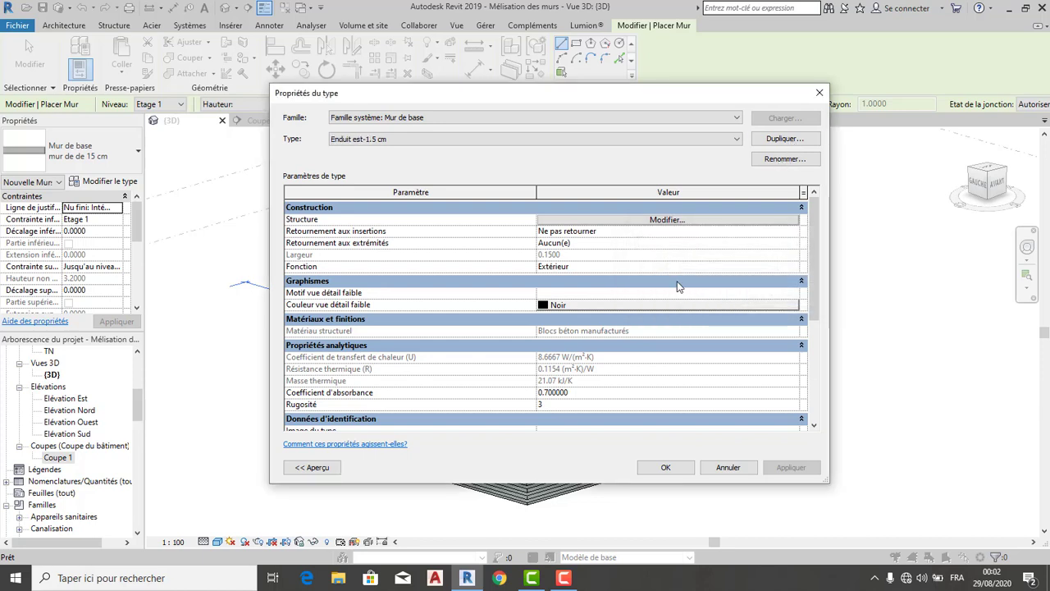
- Edit the wall type's structure, giving its single layer a thickness of 0.015 and the function Finition 1 [4]
{"action": "left_click", "coordinate": [668, 220]}
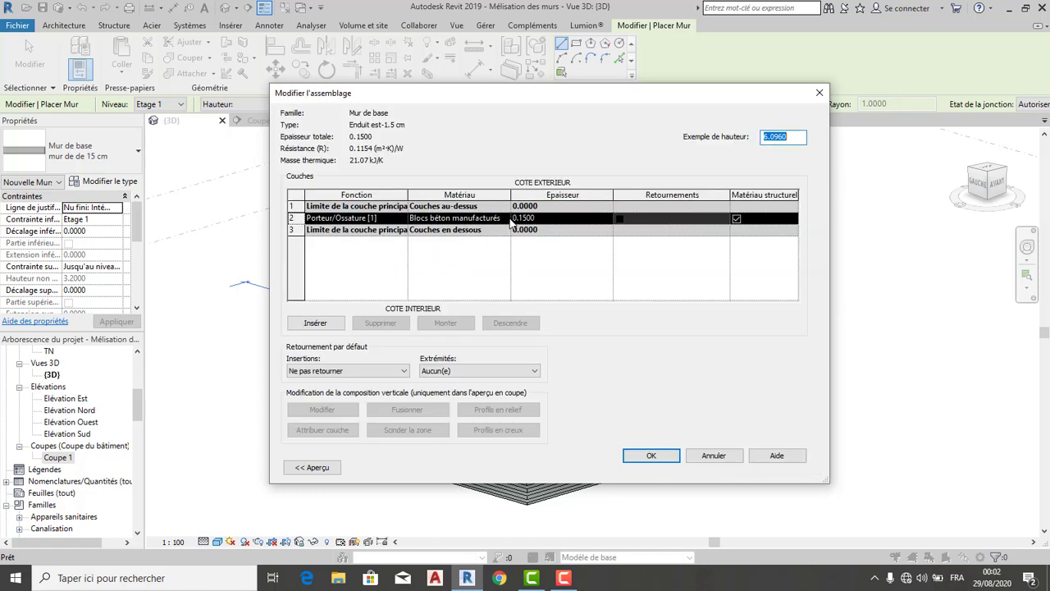
{"action": "left_click", "coordinate": [541, 218]}
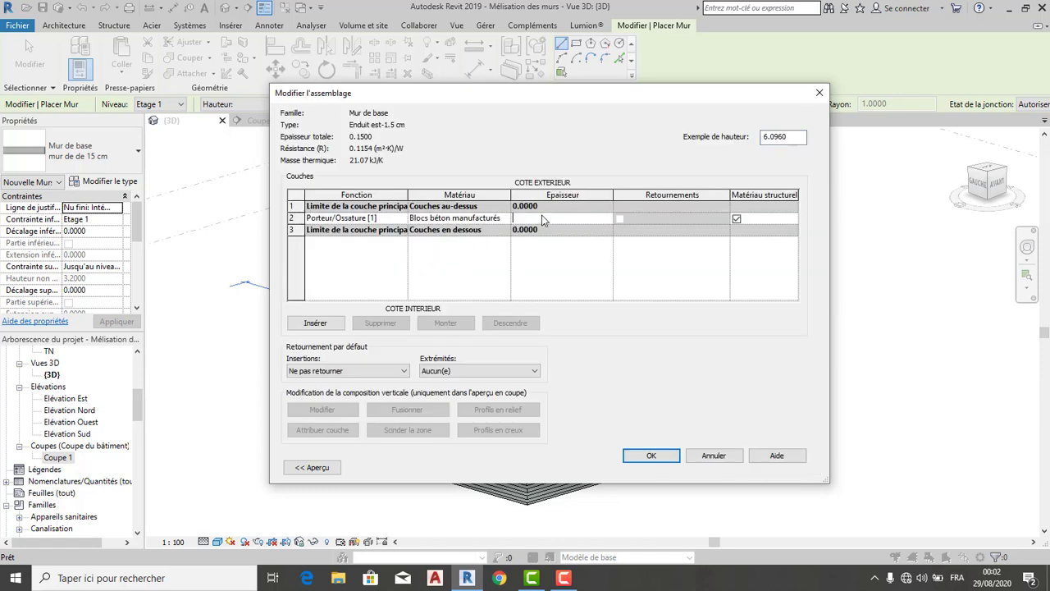
{"action": "type", "text": "0.015"}
{"action": "left_click", "coordinate": [396, 217]}
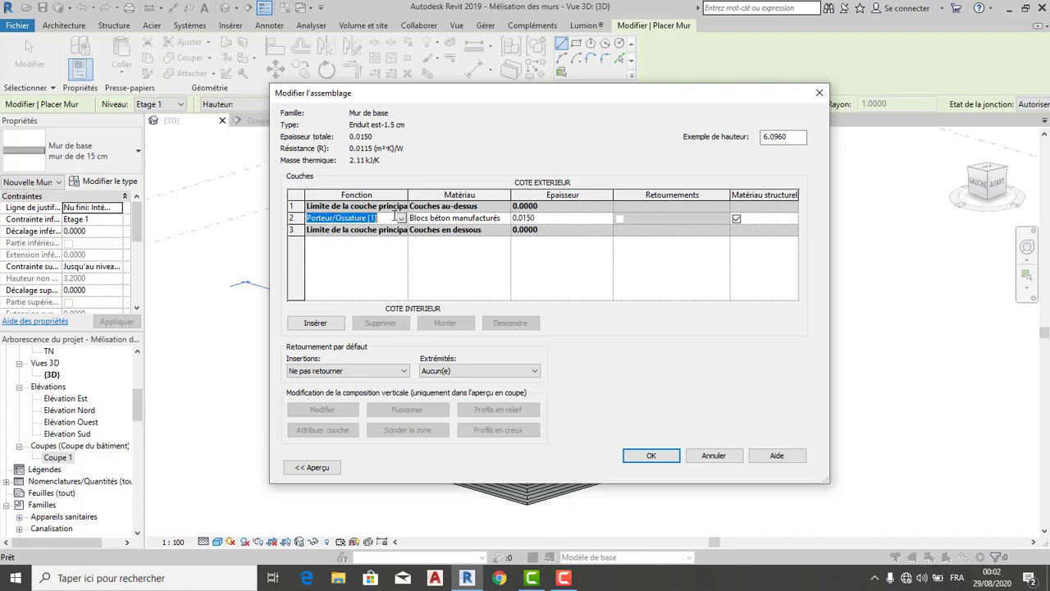
{"action": "left_click", "coordinate": [401, 219]}
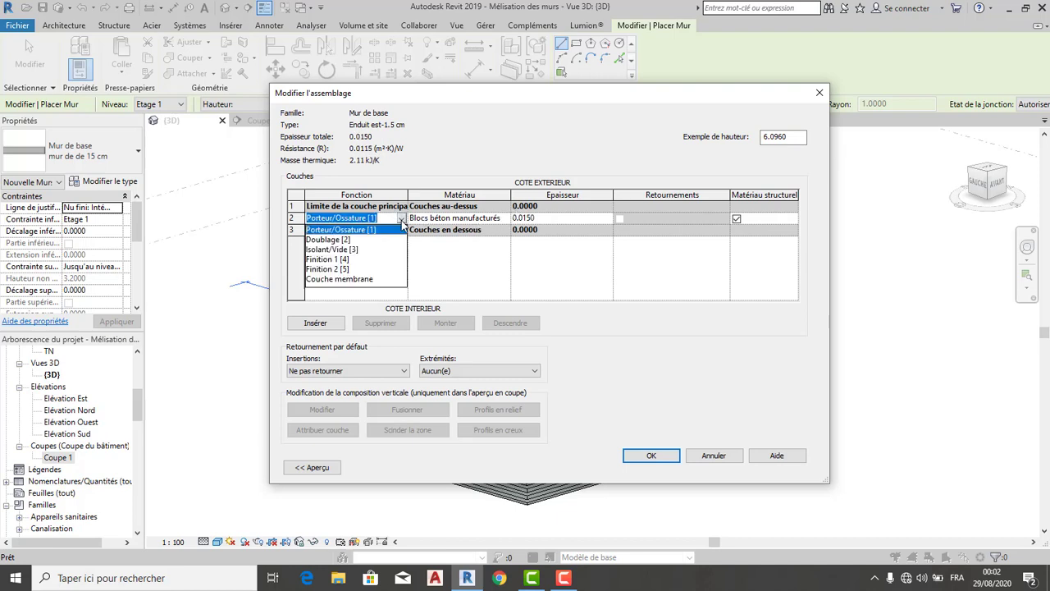
{"action": "left_click", "coordinate": [326, 261]}
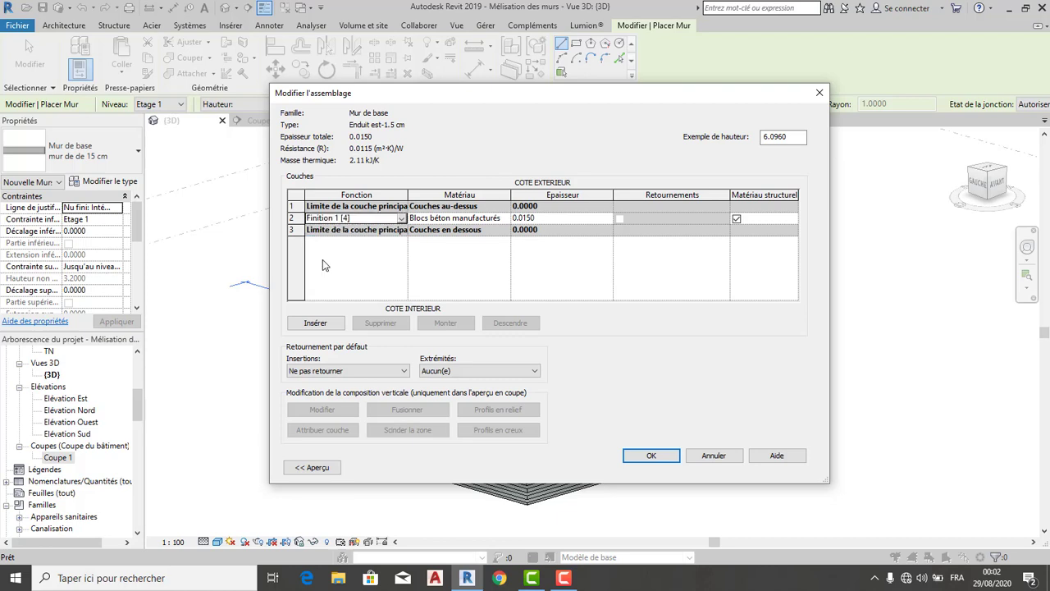
- Search the materials for "enduit" and assign Maçonnerie - Enduit to the render wall's Finition 1 [4] layer
{"action": "left_click", "coordinate": [506, 219]}
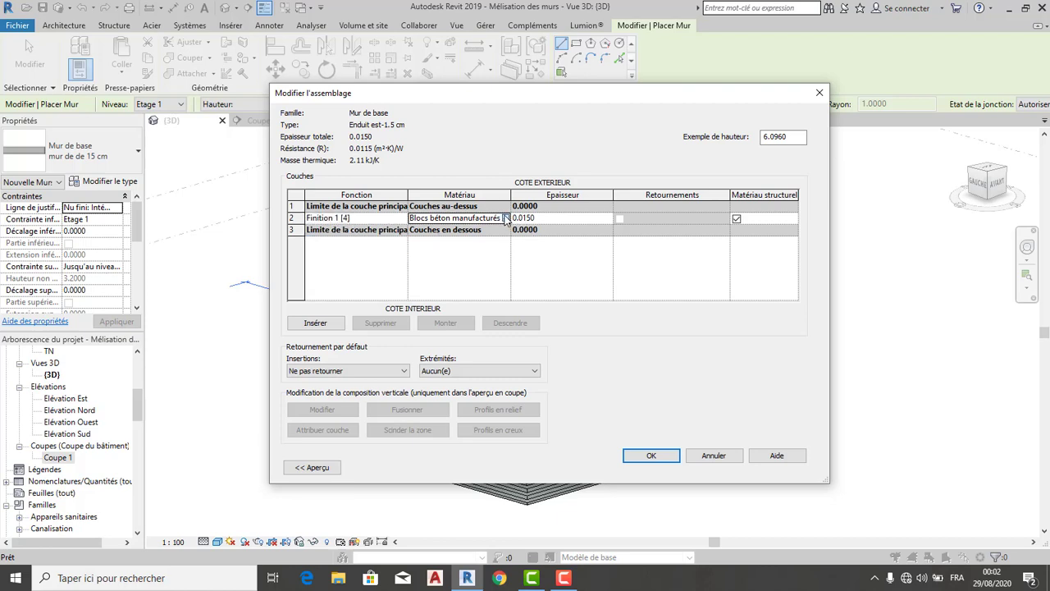
{"action": "left_click", "coordinate": [503, 217]}
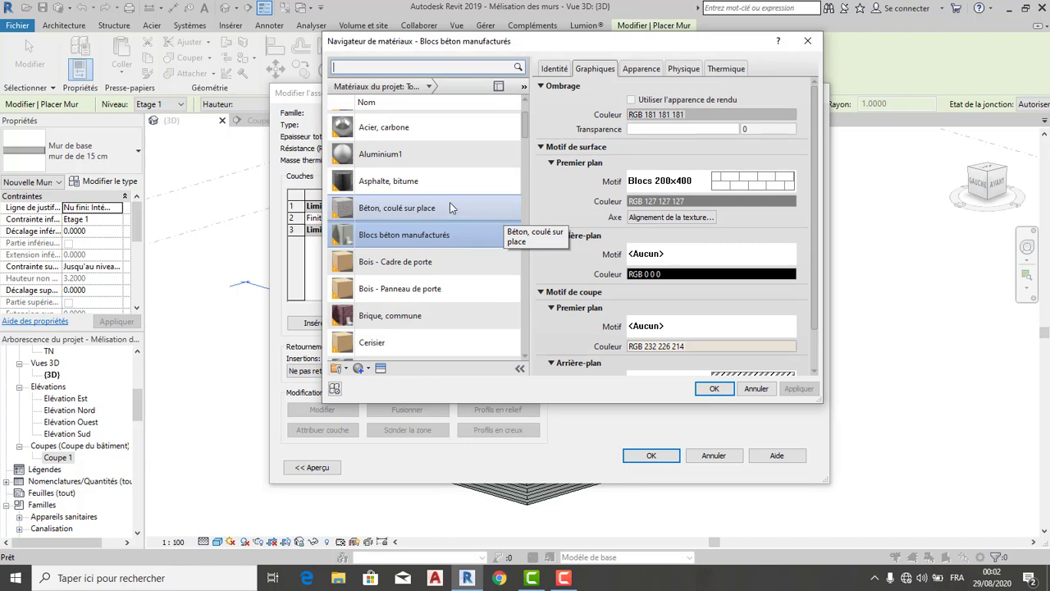
{"action": "scroll", "coordinate": [437, 205], "scroll_direction": "up", "scroll_amount": 1}
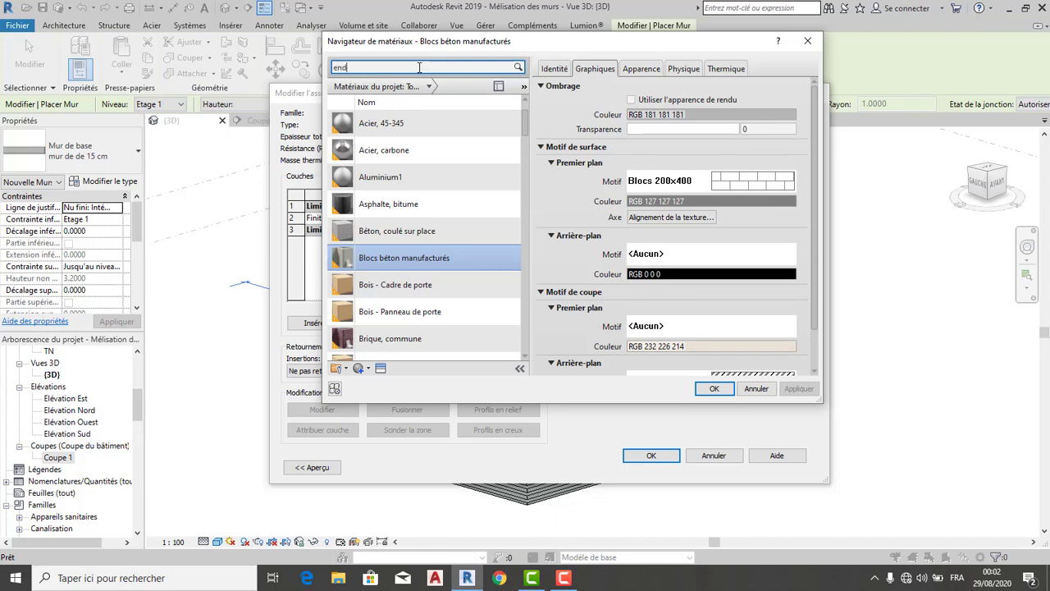
{"action": "left_click", "coordinate": [418, 68]}
{"action": "type", "text": "enduit"}
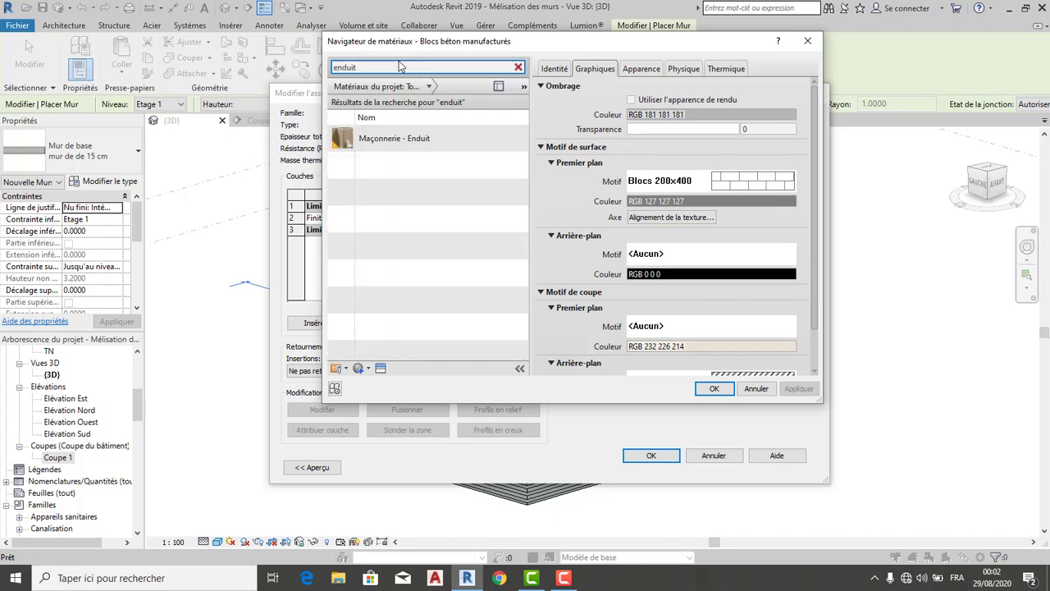
{"action": "left_click", "coordinate": [406, 142]}
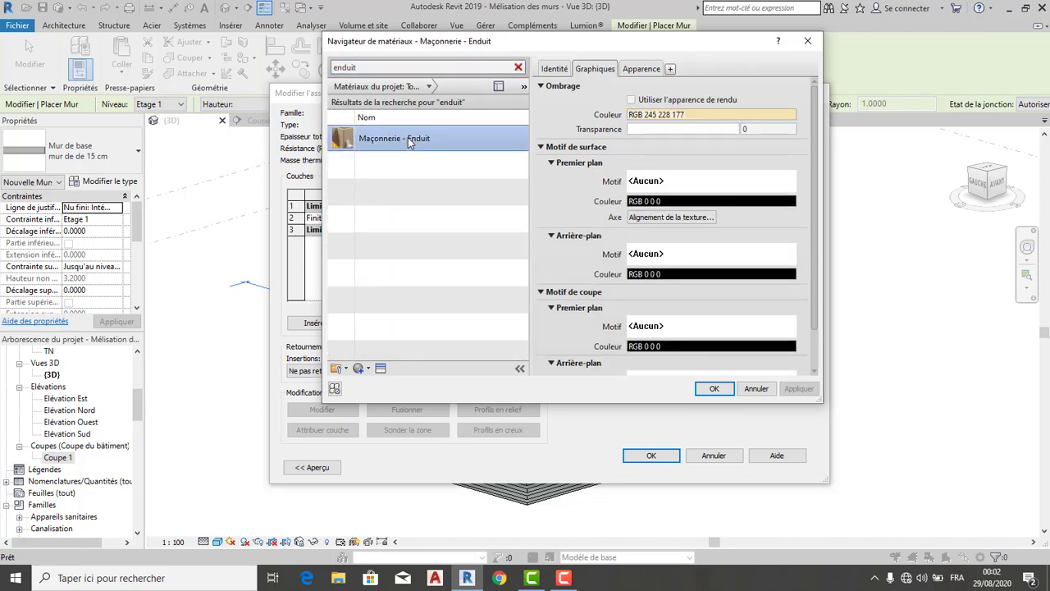
{"action": "double_click", "coordinate": [401, 137]}
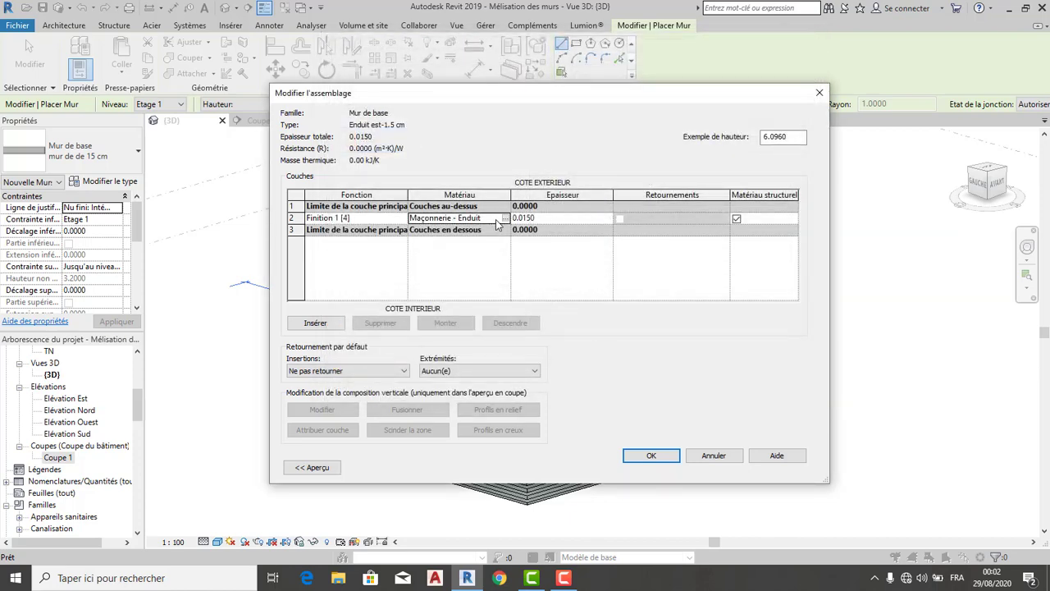
- Reopen the layer's Maçonnerie - Enduit material and inspect its shading colour without changing it
{"action": "left_click", "coordinate": [503, 220]}
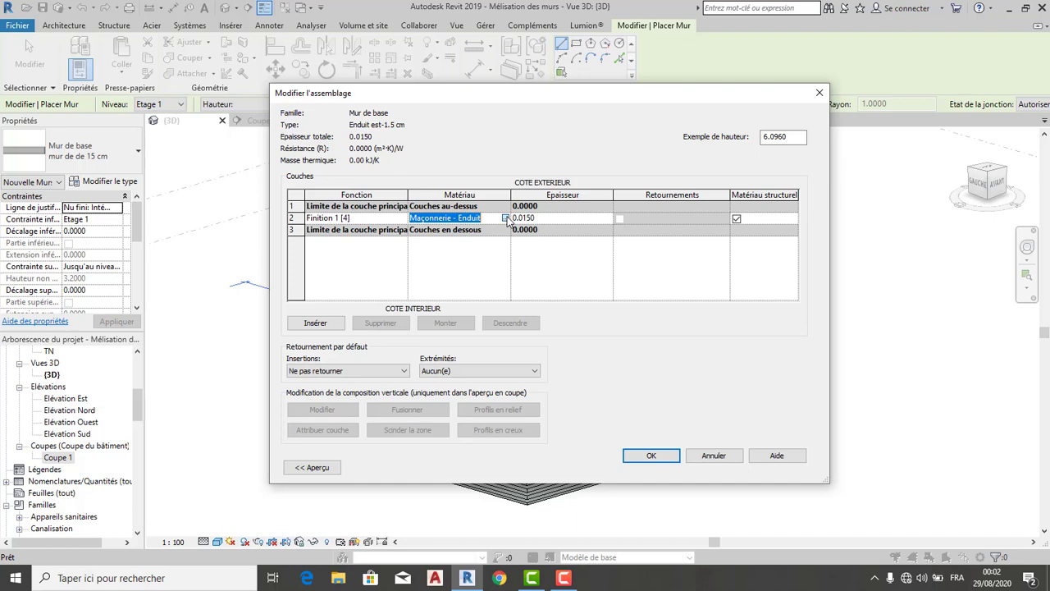
{"action": "left_click", "coordinate": [505, 217]}
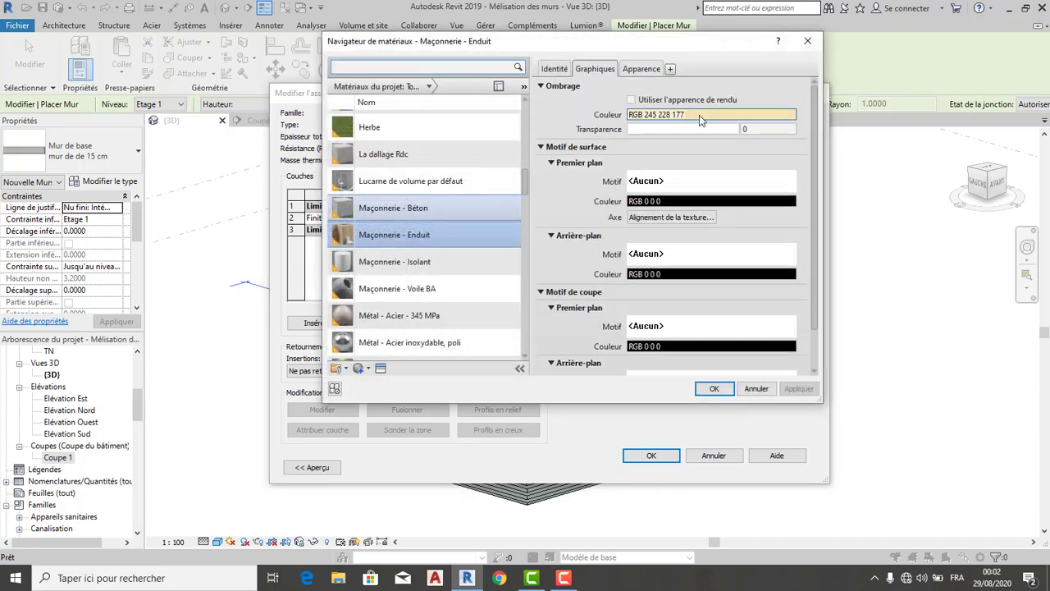
{"action": "left_click", "coordinate": [699, 115]}
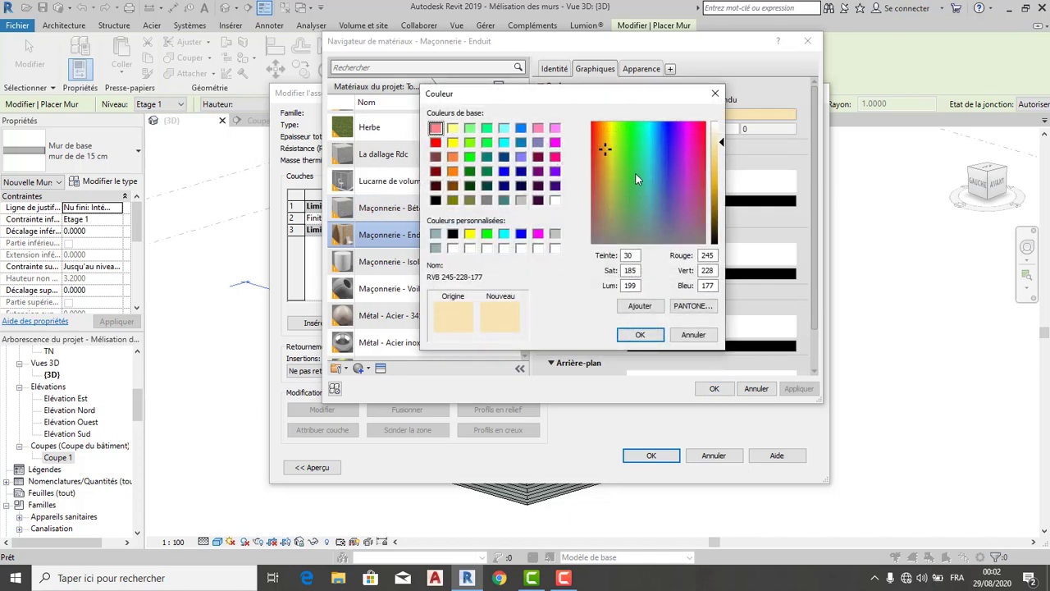
{"action": "left_click", "coordinate": [715, 93]}
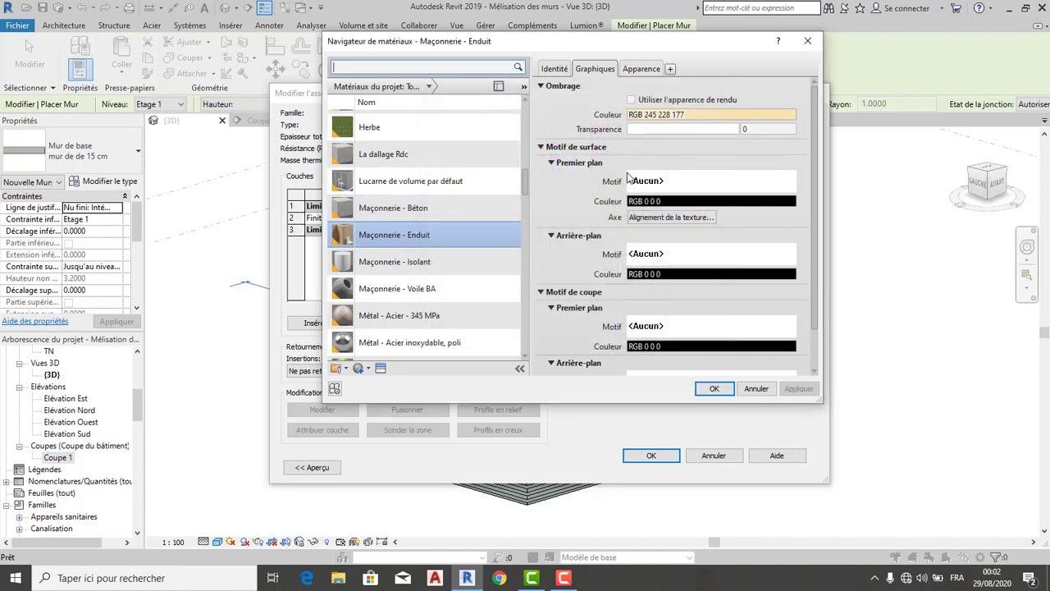
- Try the <Remplissage de solide> foreground surface pattern on Maçonnerie - Enduit and reset it to Aucun motif
{"action": "left_click", "coordinate": [694, 187]}
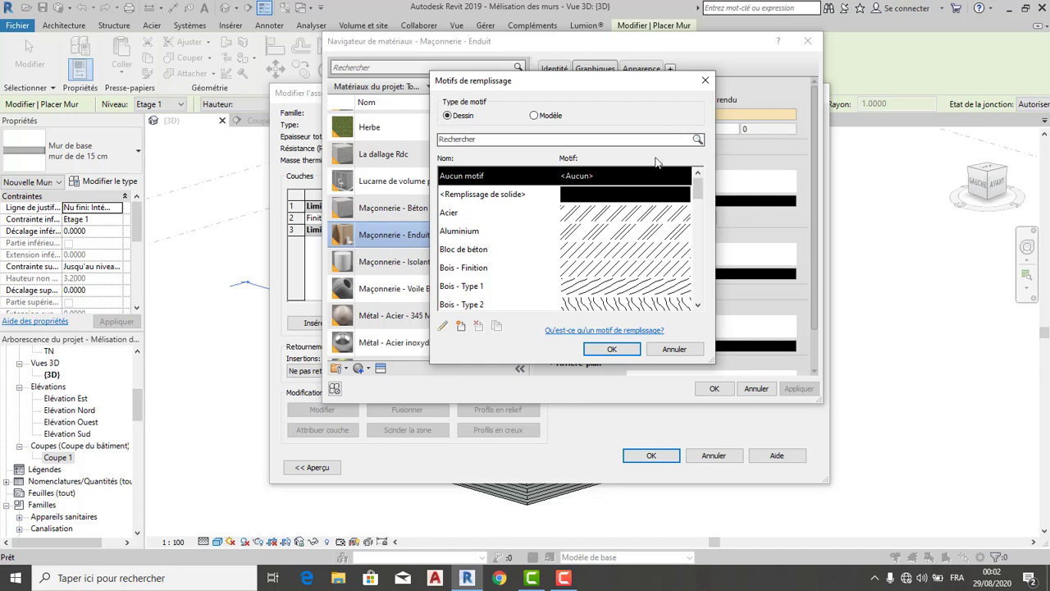
{"action": "left_click", "coordinate": [638, 197]}
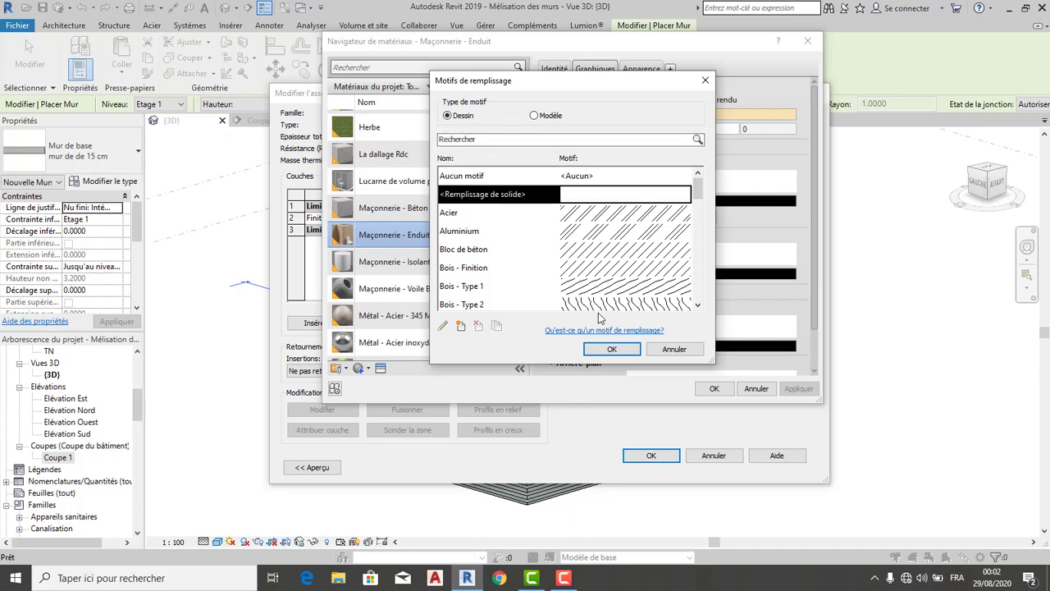
{"action": "left_click", "coordinate": [602, 350]}
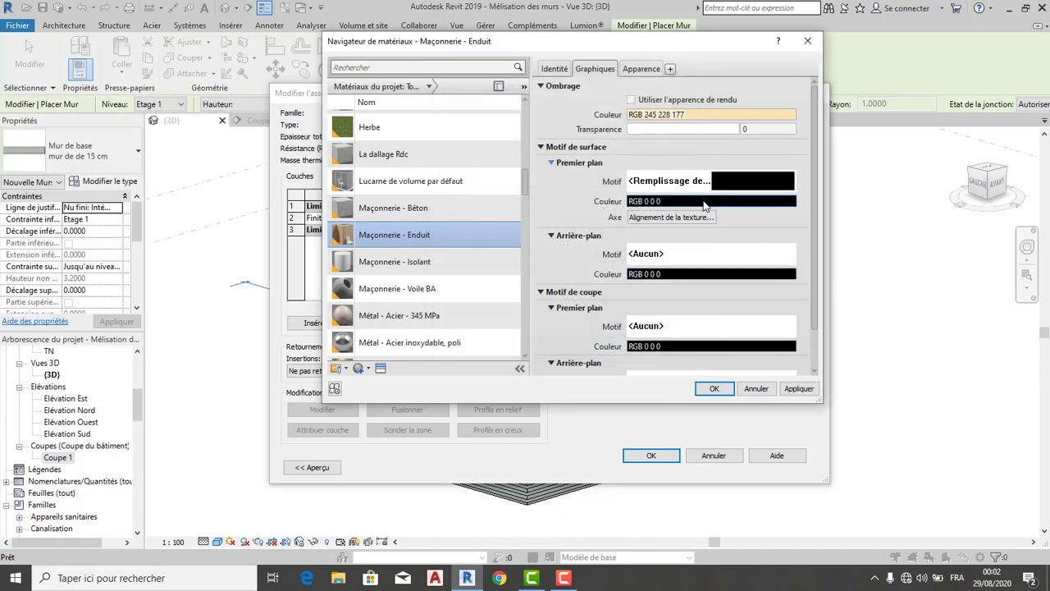
{"action": "left_click", "coordinate": [703, 200]}
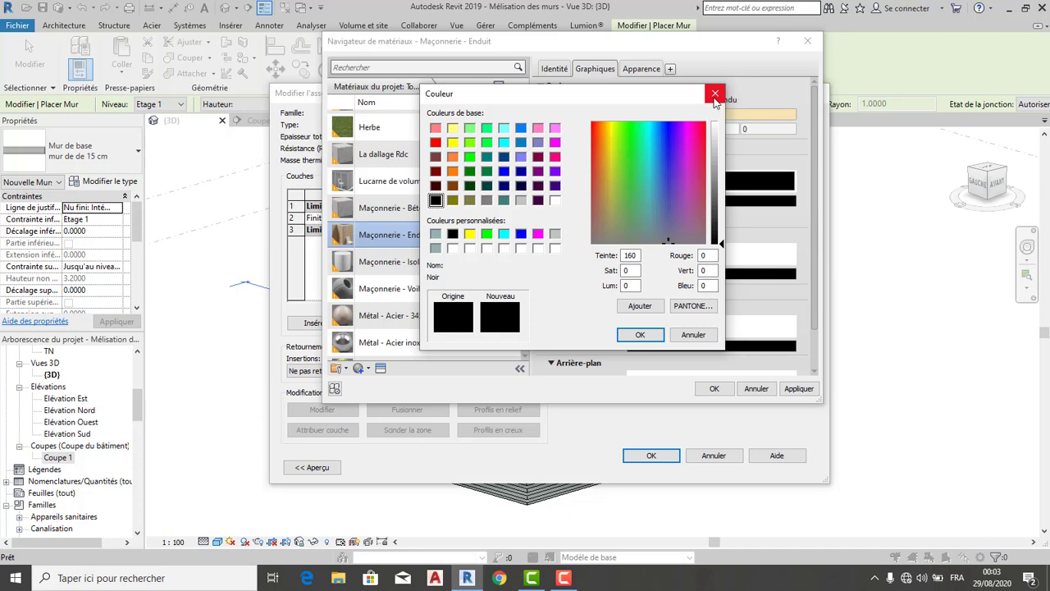
{"action": "left_click", "coordinate": [715, 95]}
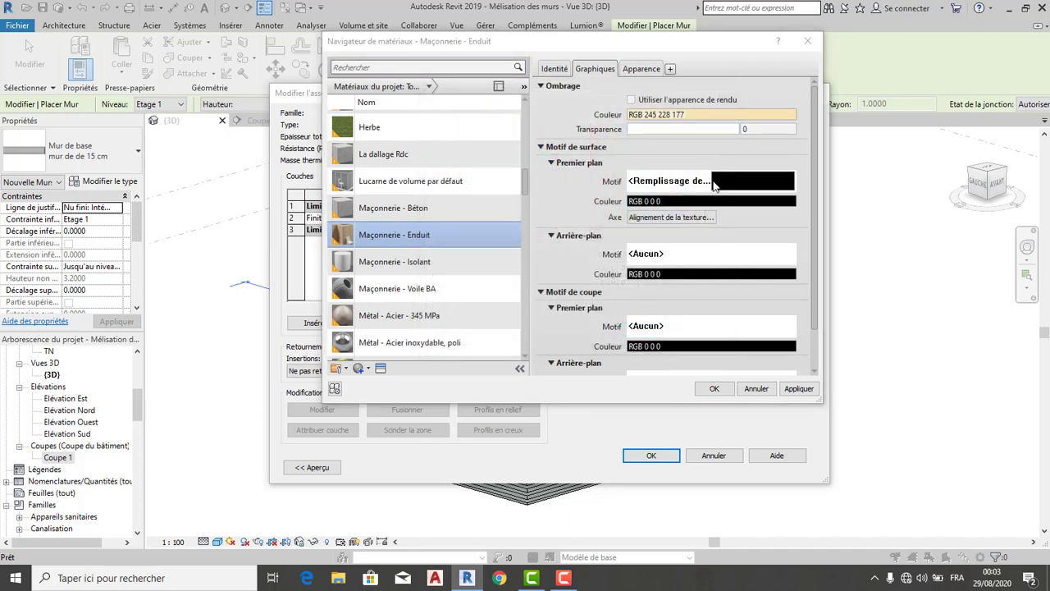
{"action": "left_click", "coordinate": [722, 179]}
{"action": "left_click", "coordinate": [597, 179]}
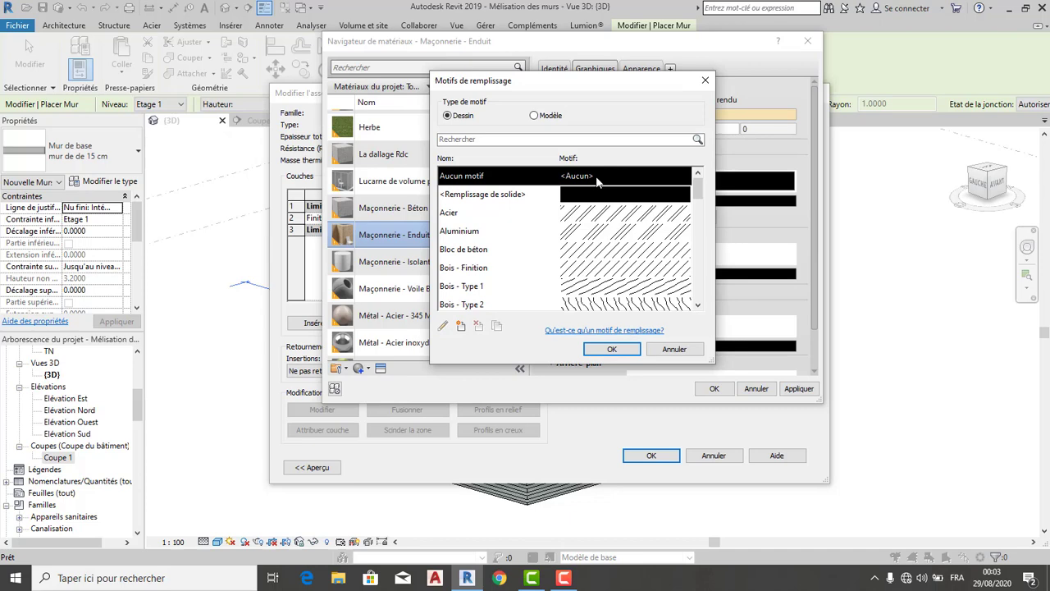
{"action": "left_click", "coordinate": [602, 350]}
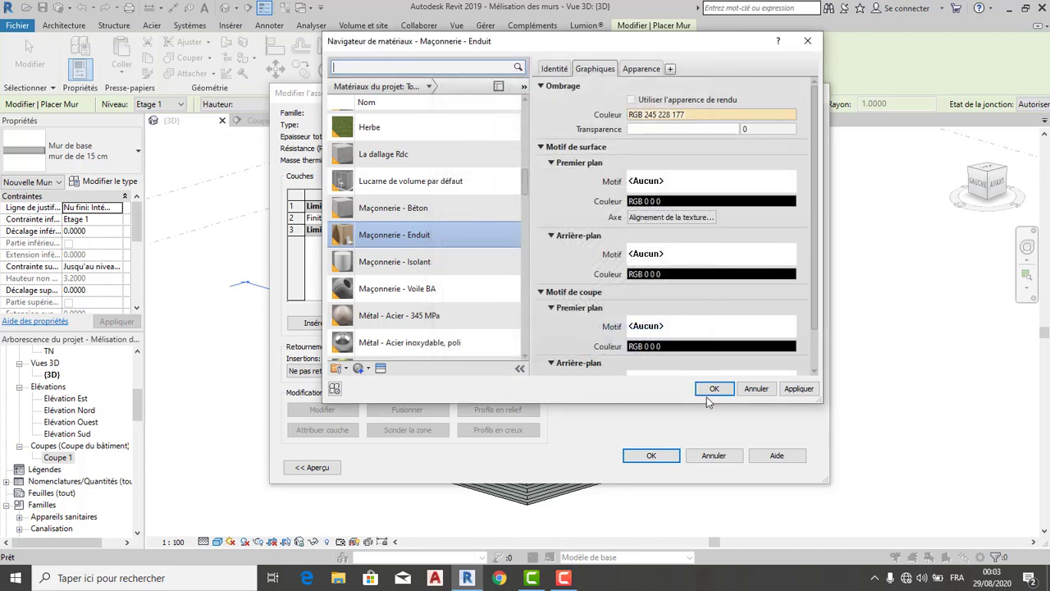
- Accept the material, the layer assembly and the type properties of Enduit est-1.5 cm
{"action": "left_click", "coordinate": [712, 390]}
{"action": "left_click", "coordinate": [656, 457]}
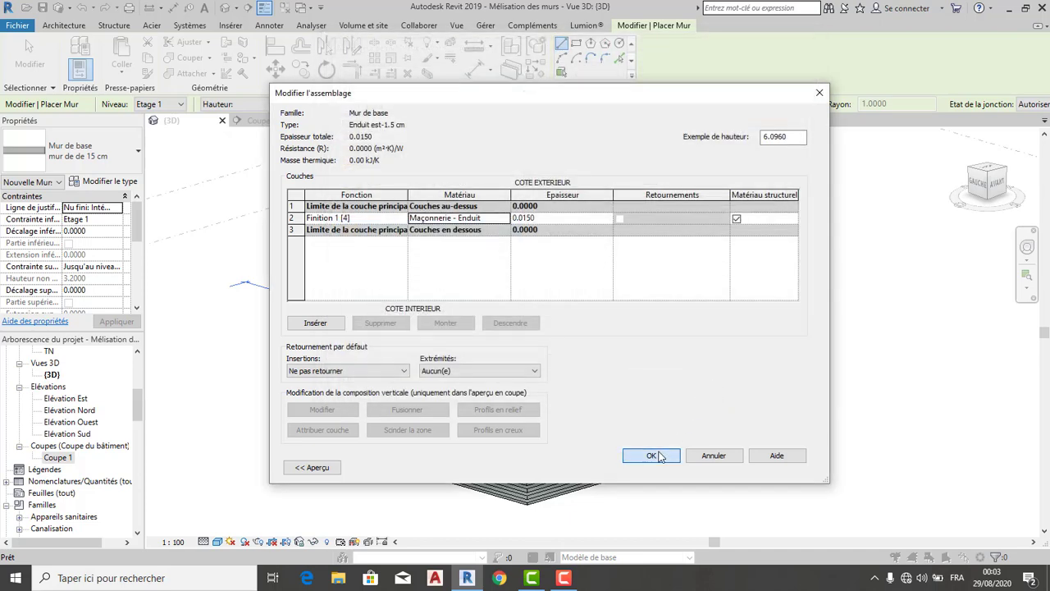
{"action": "left_click", "coordinate": [663, 466]}
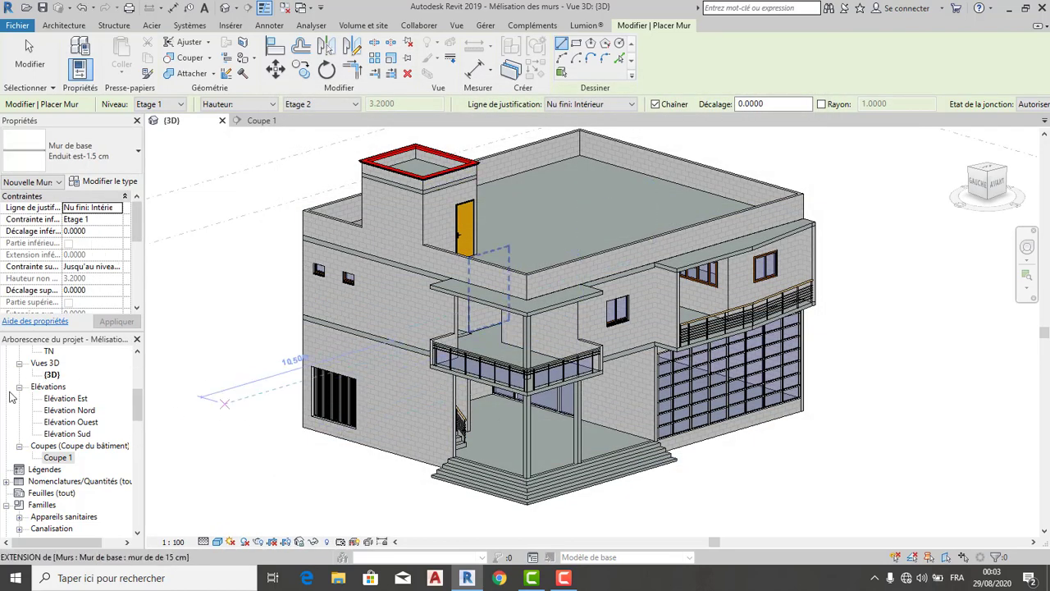
- Leave wall placement in the 3D view, open the RDC floor plan and start a new Enduit est-1.5 cm wall there
{"action": "scroll", "coordinate": [82, 464], "scroll_direction": "down", "scroll_amount": 2}
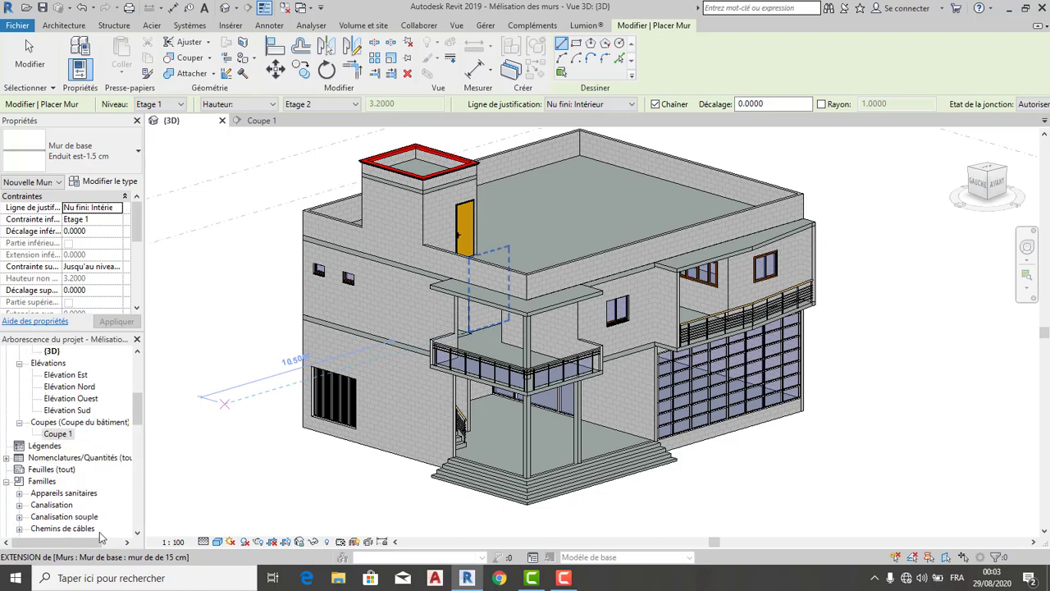
{"action": "scroll", "coordinate": [65, 382], "scroll_direction": "up", "scroll_amount": 3}
{"action": "scroll", "coordinate": [66, 382], "scroll_direction": "up", "scroll_amount": 5}
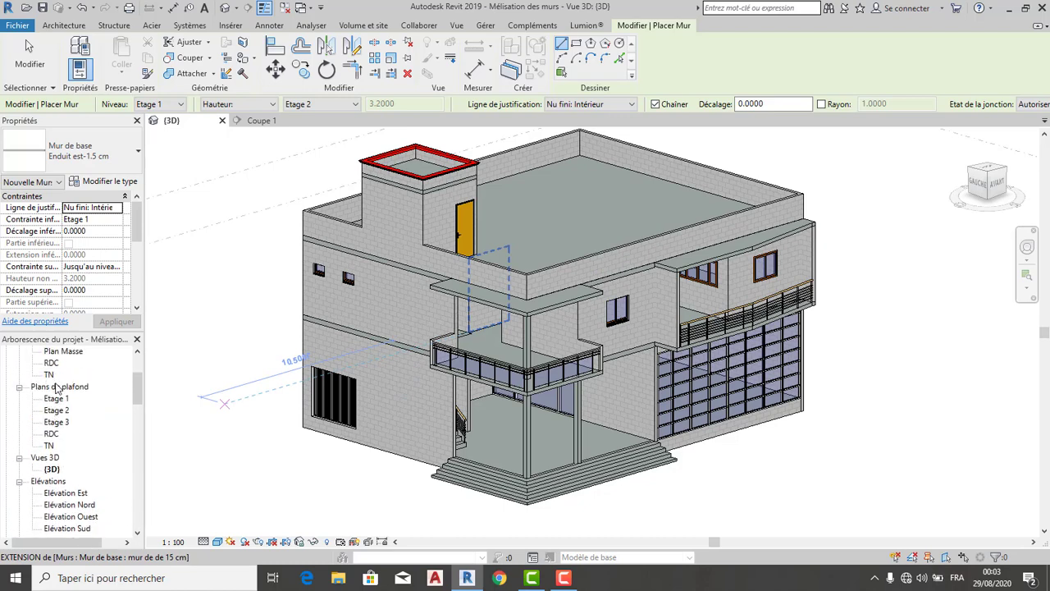
{"action": "scroll", "coordinate": [73, 385], "scroll_direction": "up", "scroll_amount": 1}
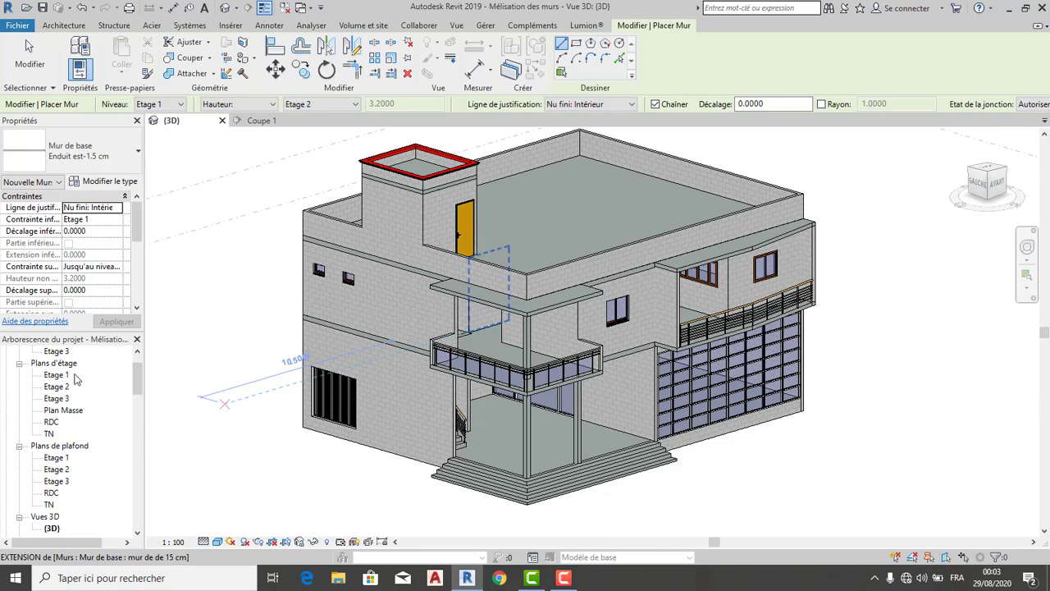
{"action": "key", "text": "Escape"}
{"action": "key", "text": "Escape"}
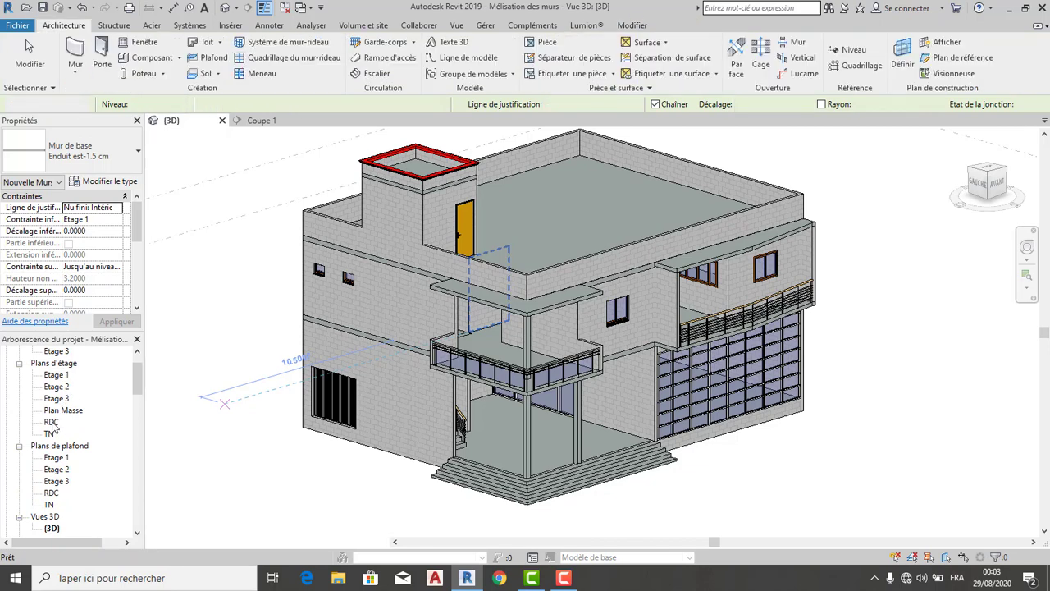
{"action": "double_click", "coordinate": [51, 421]}
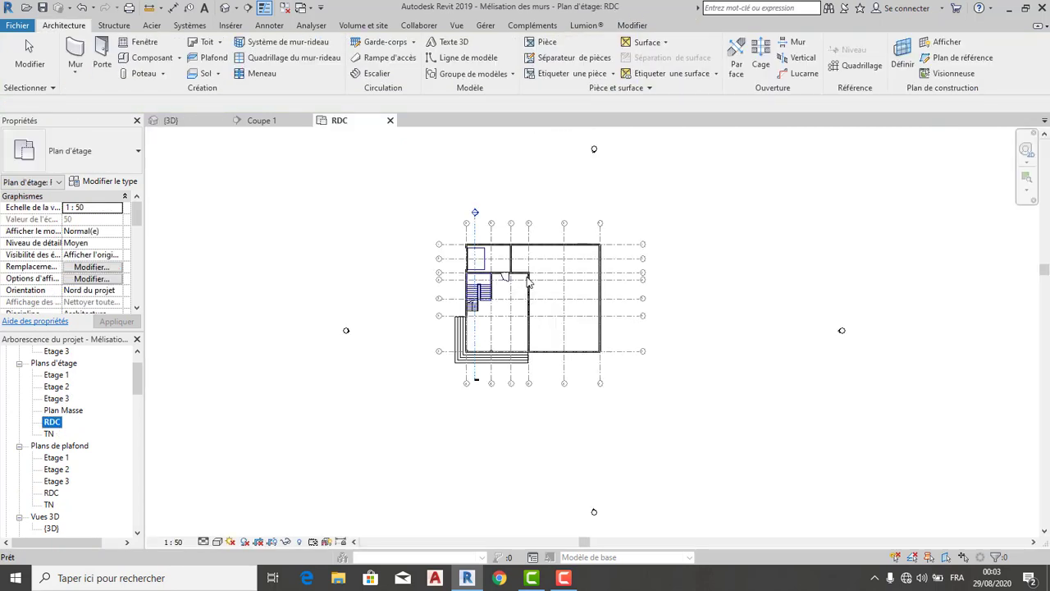
{"action": "scroll", "coordinate": [639, 339], "scroll_direction": "up", "scroll_amount": 3}
{"action": "scroll", "coordinate": [593, 370], "scroll_direction": "down", "scroll_amount": 2}
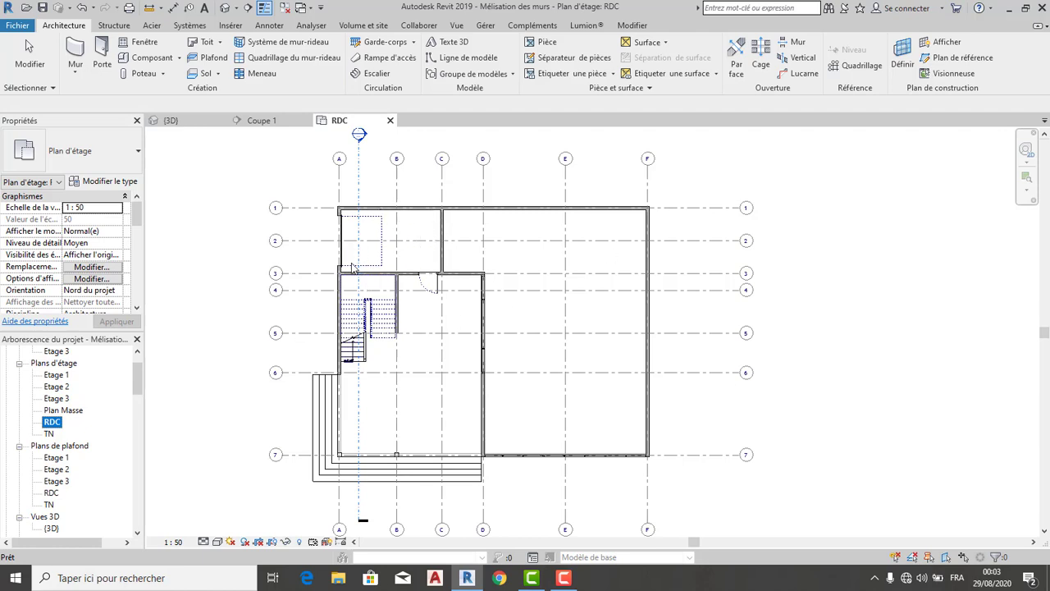
{"action": "left_click", "coordinate": [76, 55]}
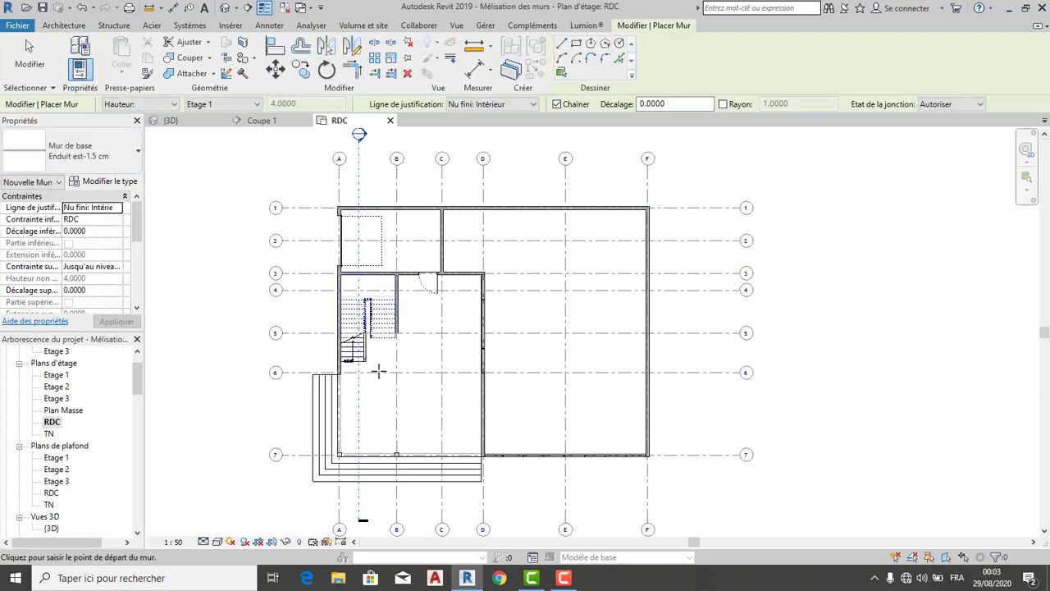
{"action": "scroll", "coordinate": [308, 363], "scroll_direction": "up", "scroll_amount": 3}
{"action": "scroll", "coordinate": [361, 380], "scroll_direction": "up", "scroll_amount": 8}
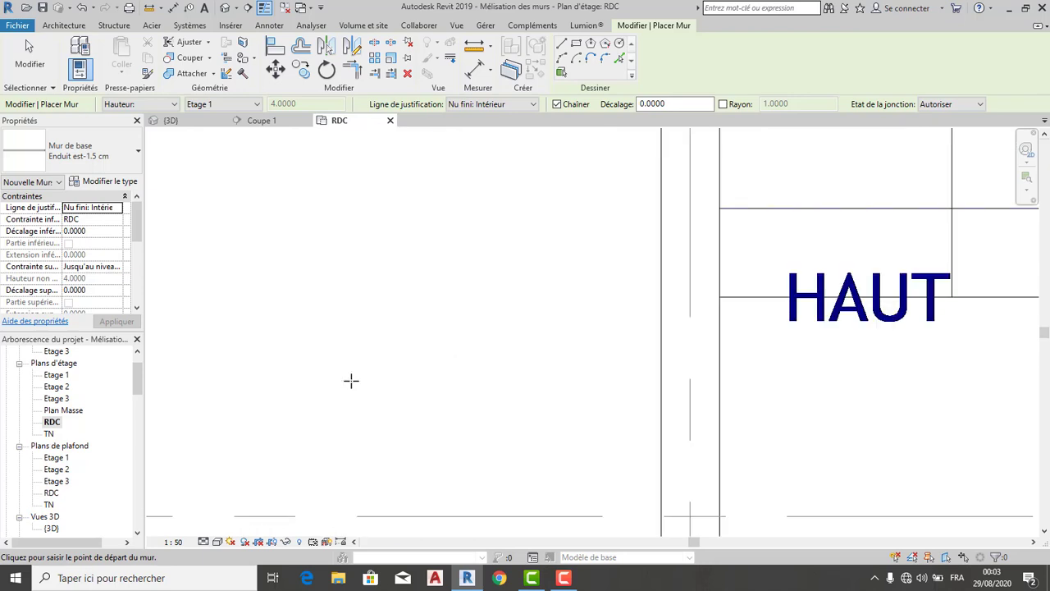
{"action": "scroll", "coordinate": [391, 370], "scroll_direction": "down", "scroll_amount": 4}
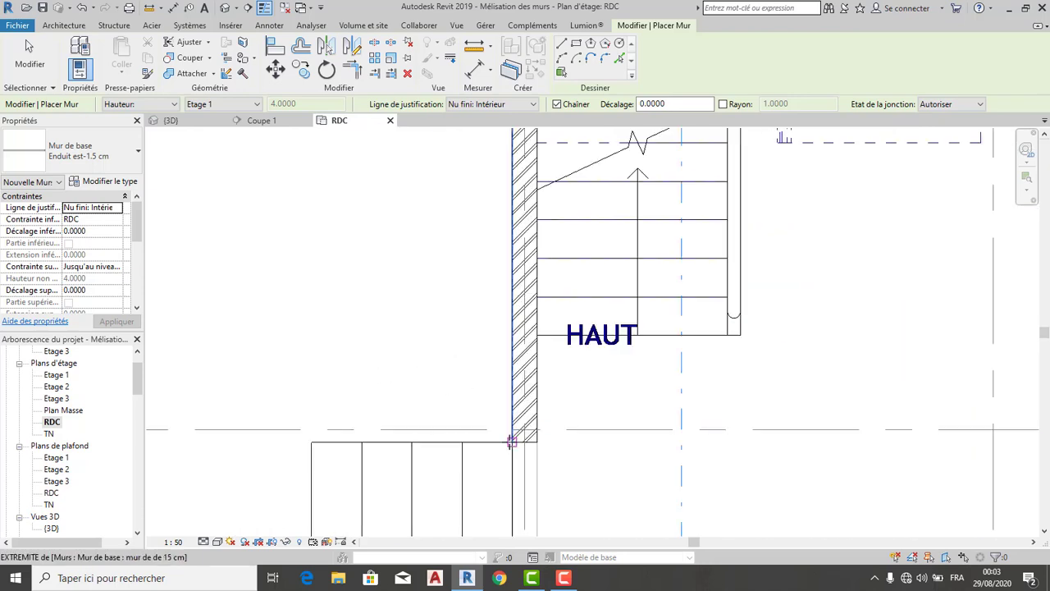
{"action": "scroll", "coordinate": [510, 437], "scroll_direction": "up", "scroll_amount": 4}
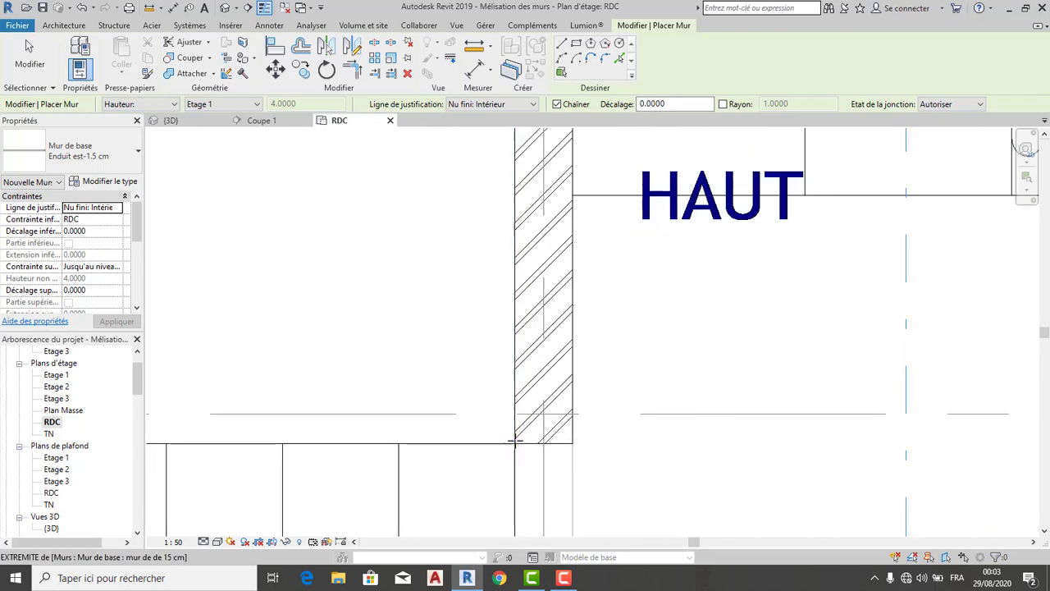
{"action": "left_click", "coordinate": [512, 435]}
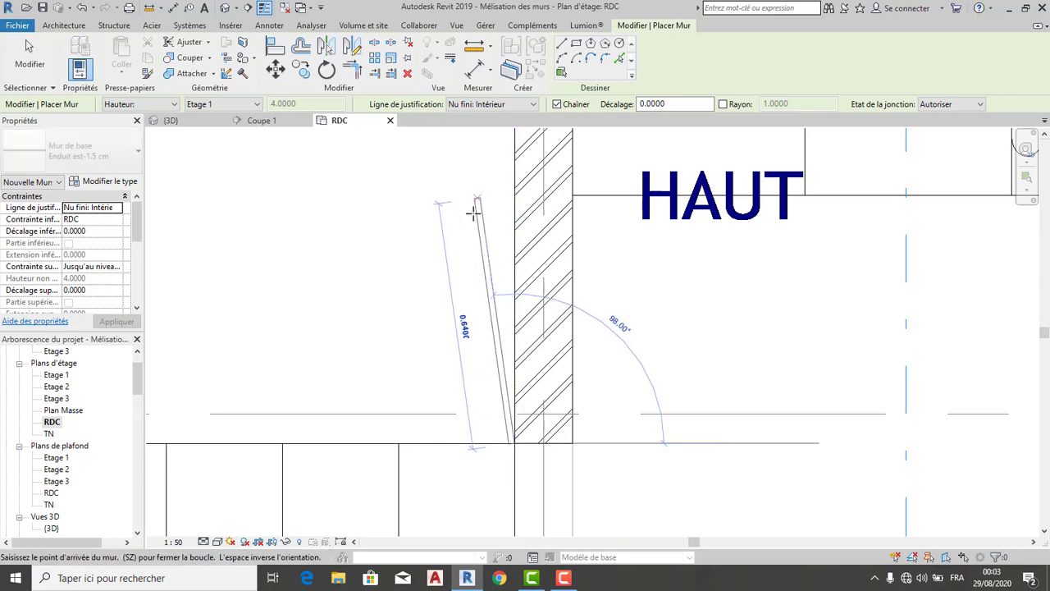
{"action": "key", "text": "Escape"}
{"action": "key", "text": "Escape"}
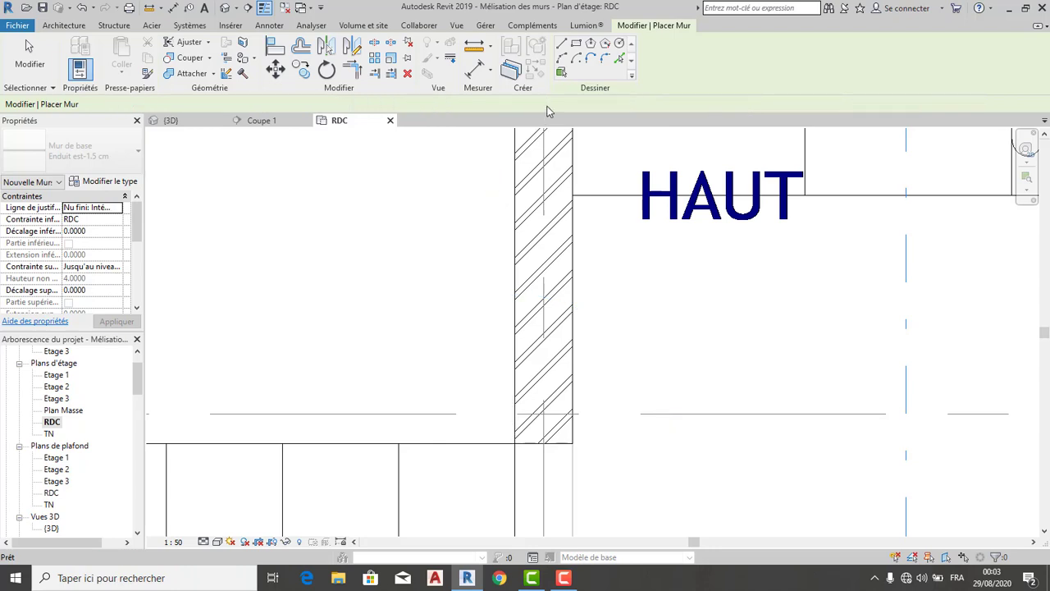
- Place an Enduit est-1.5 cm wall from RDC up to Etage 1 by picking the exterior face of the grid A wall
{"action": "left_click", "coordinate": [620, 61]}
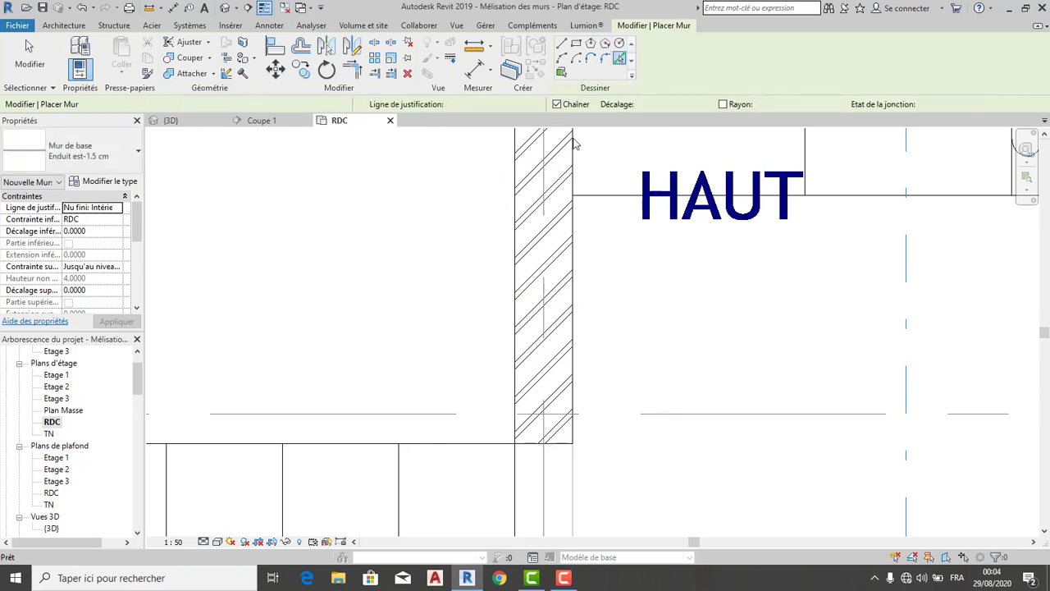
{"action": "scroll", "coordinate": [510, 392], "scroll_direction": "up", "scroll_amount": 5}
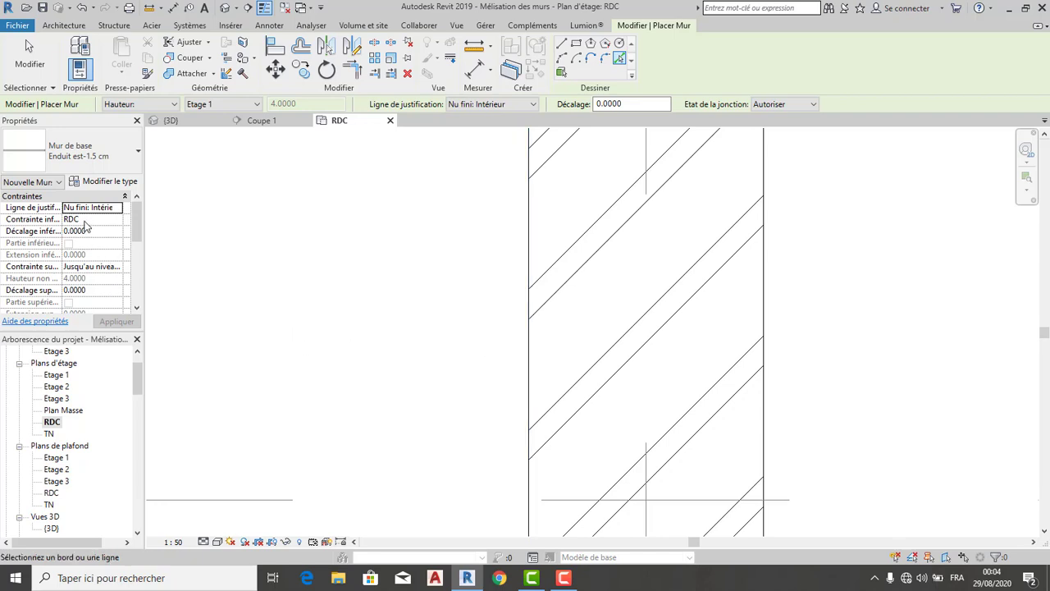
{"action": "left_click", "coordinate": [118, 267]}
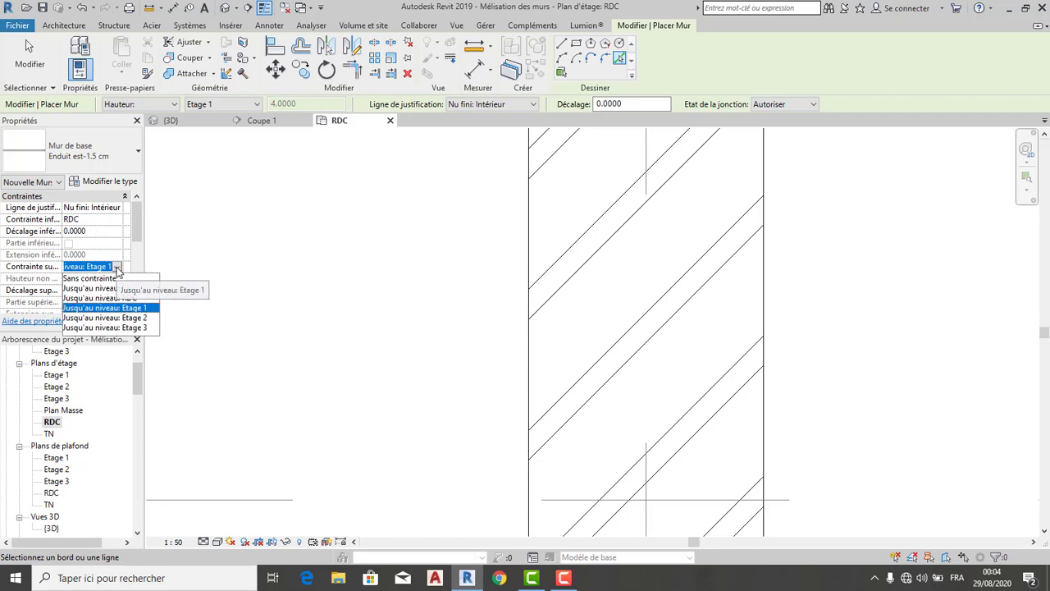
{"action": "left_click", "coordinate": [117, 268]}
{"action": "left_click", "coordinate": [117, 268]}
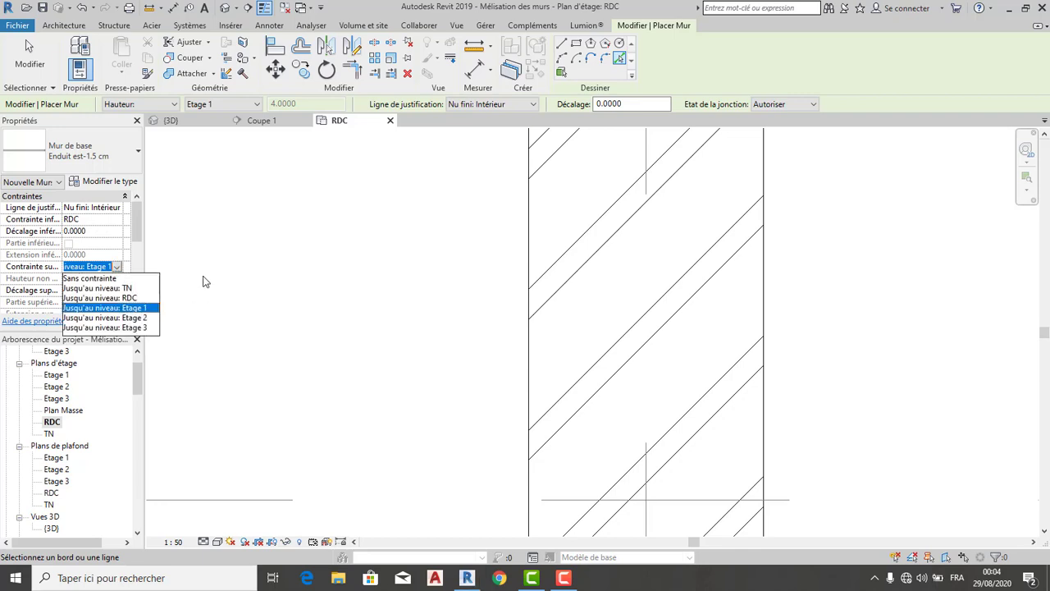
{"action": "left_click", "coordinate": [149, 308]}
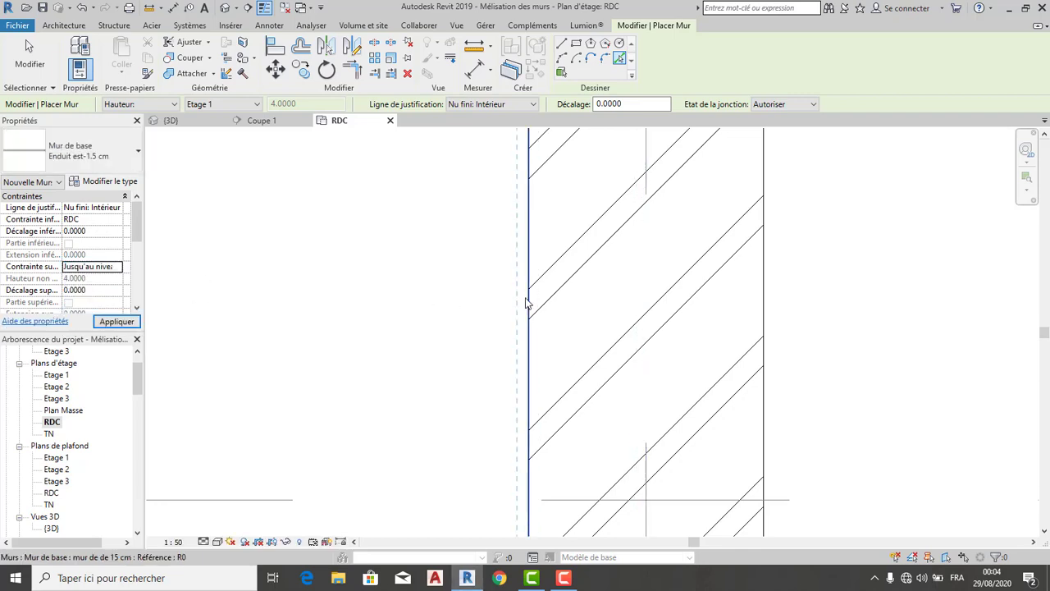
{"action": "scroll", "coordinate": [443, 298], "scroll_direction": "down", "scroll_amount": 3}
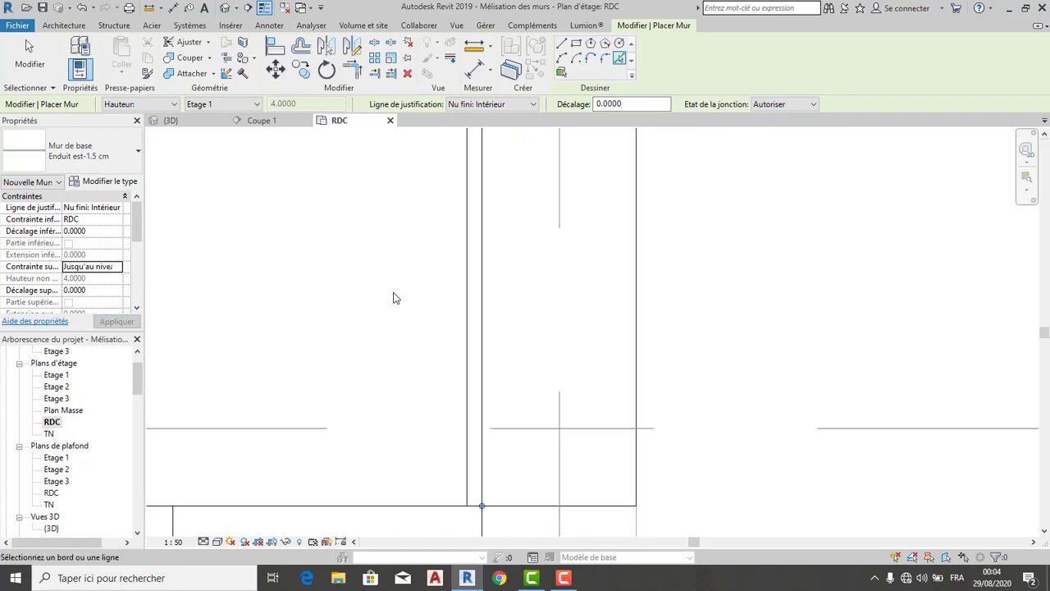
- Place an Enduit est-1.5 cm wall by picking the exterior face of the wall along grid 1
{"action": "middle_click_drag", "start_coordinate": [413, 315], "coordinate": [457, 572]}
{"action": "scroll", "coordinate": [435, 386], "scroll_direction": "down", "scroll_amount": 3}
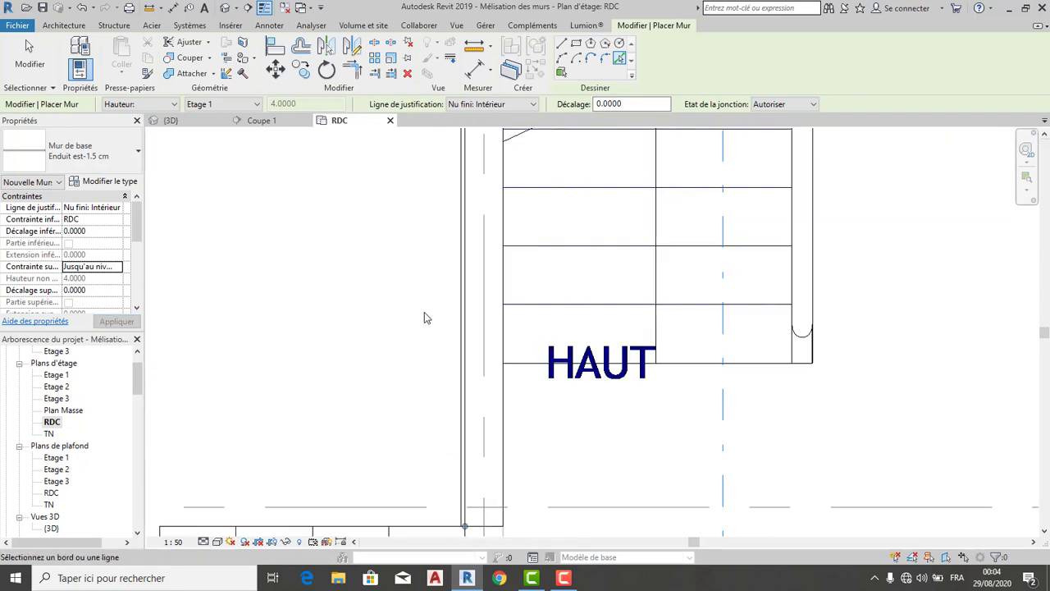
{"action": "middle_click_drag", "start_coordinate": [431, 316], "coordinate": [460, 574]}
{"action": "mouse_move", "coordinate": [448, 448]}
{"action": "middle_mouse_down"}
{"action": "mouse_move", "coordinate": [450, 286]}
{"action": "mouse_move", "coordinate": [455, 561]}
{"action": "middle_mouse_up"}
{"action": "middle_click_drag", "start_coordinate": [432, 369], "coordinate": [438, 566]}
{"action": "scroll", "coordinate": [434, 334], "scroll_direction": "down", "scroll_amount": 2}
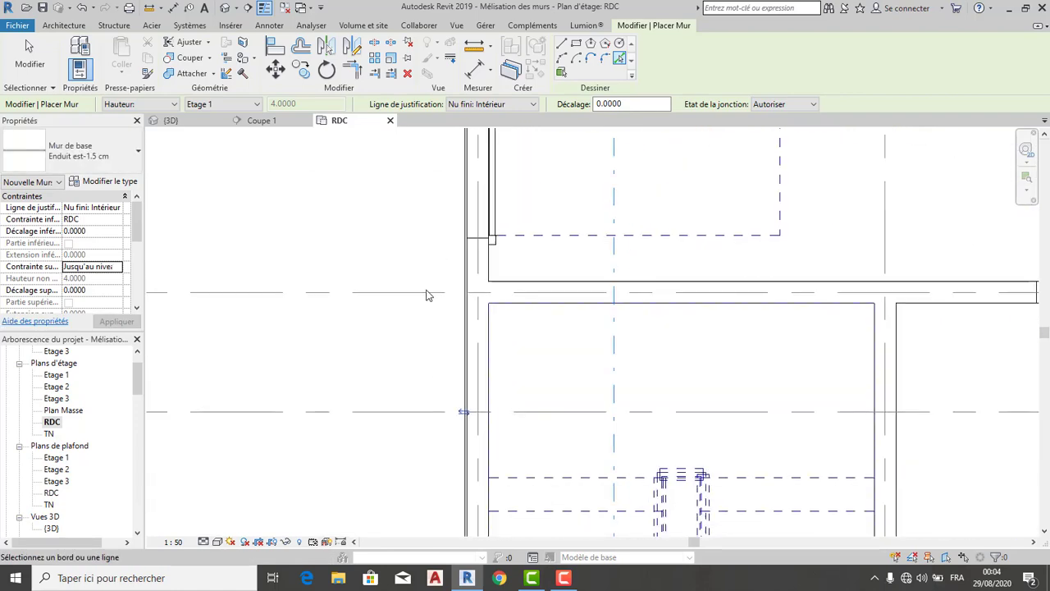
{"action": "middle_click_drag", "start_coordinate": [429, 295], "coordinate": [450, 568]}
{"action": "scroll", "coordinate": [388, 344], "scroll_direction": "up", "scroll_amount": 1}
{"action": "scroll", "coordinate": [389, 345], "scroll_direction": "down", "scroll_amount": 4}
{"action": "middle_click_drag", "start_coordinate": [381, 349], "coordinate": [402, 566]}
{"action": "scroll", "coordinate": [451, 361], "scroll_direction": "up", "scroll_amount": 2}
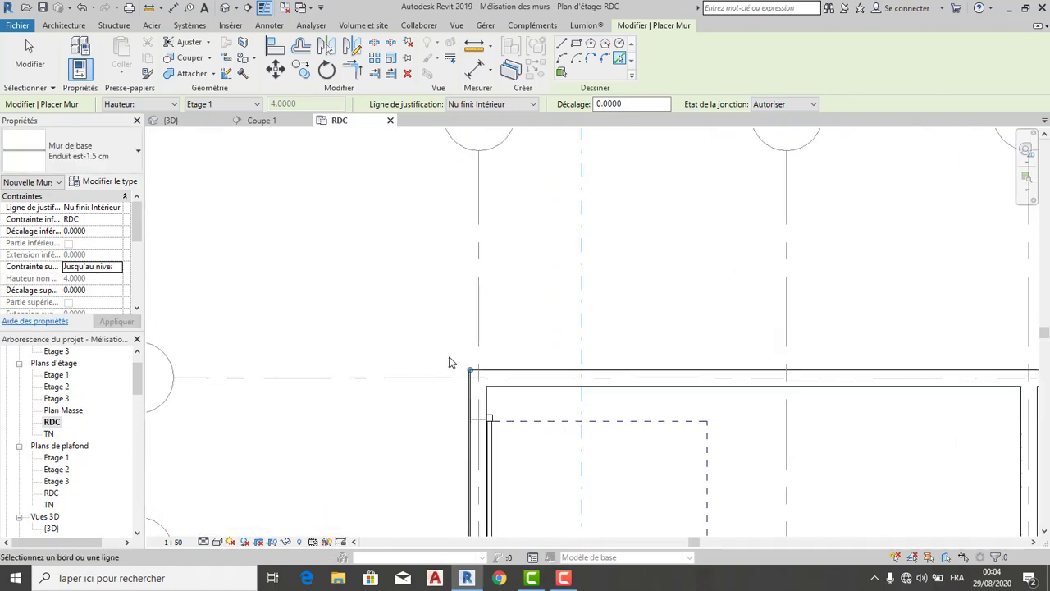
{"action": "scroll", "coordinate": [532, 369], "scroll_direction": "up", "scroll_amount": 2}
{"action": "scroll", "coordinate": [487, 399], "scroll_direction": "up", "scroll_amount": 3}
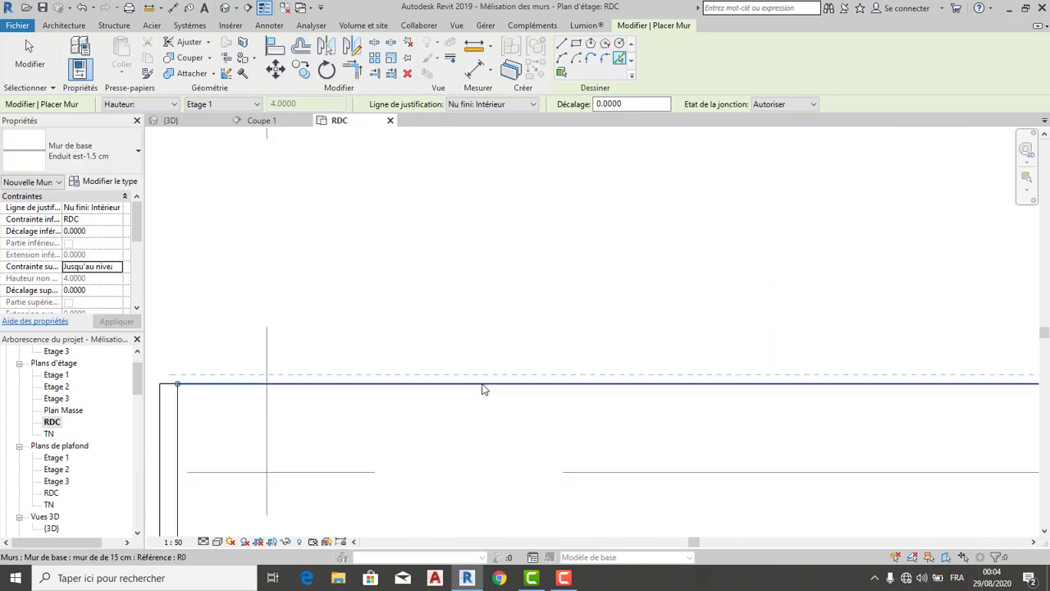
{"action": "left_click", "coordinate": [480, 383]}
- Place an Enduit est-1.5 cm wall by picking the exterior face of the wall along grid F
{"action": "scroll", "coordinate": [459, 284], "scroll_direction": "down", "scroll_amount": 6}
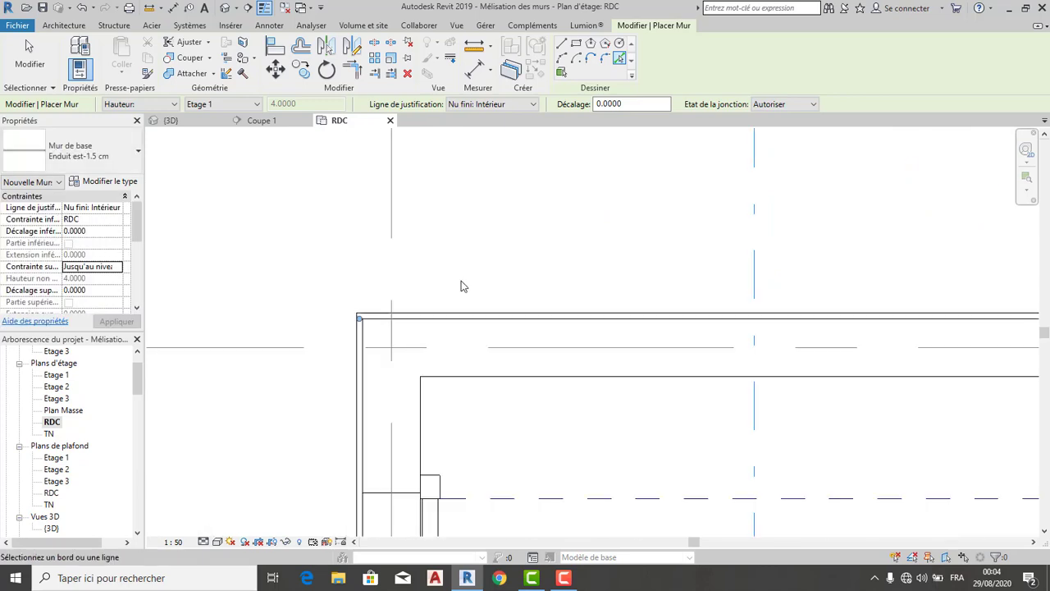
{"action": "middle_click_drag", "start_coordinate": [596, 279], "coordinate": [233, 267]}
{"action": "scroll", "coordinate": [375, 268], "scroll_direction": "down", "scroll_amount": 5}
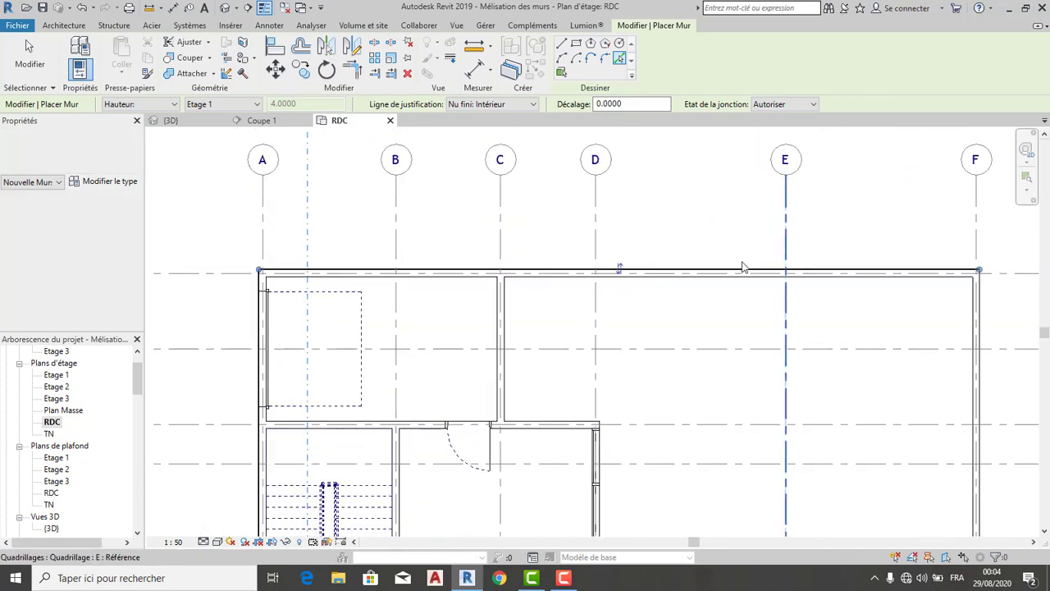
{"action": "middle_click_drag", "start_coordinate": [788, 269], "coordinate": [451, 274]}
{"action": "scroll", "coordinate": [787, 343], "scroll_direction": "up", "scroll_amount": 2}
{"action": "scroll", "coordinate": [661, 321], "scroll_direction": "up", "scroll_amount": 2}
{"action": "scroll", "coordinate": [492, 295], "scroll_direction": "up", "scroll_amount": 4}
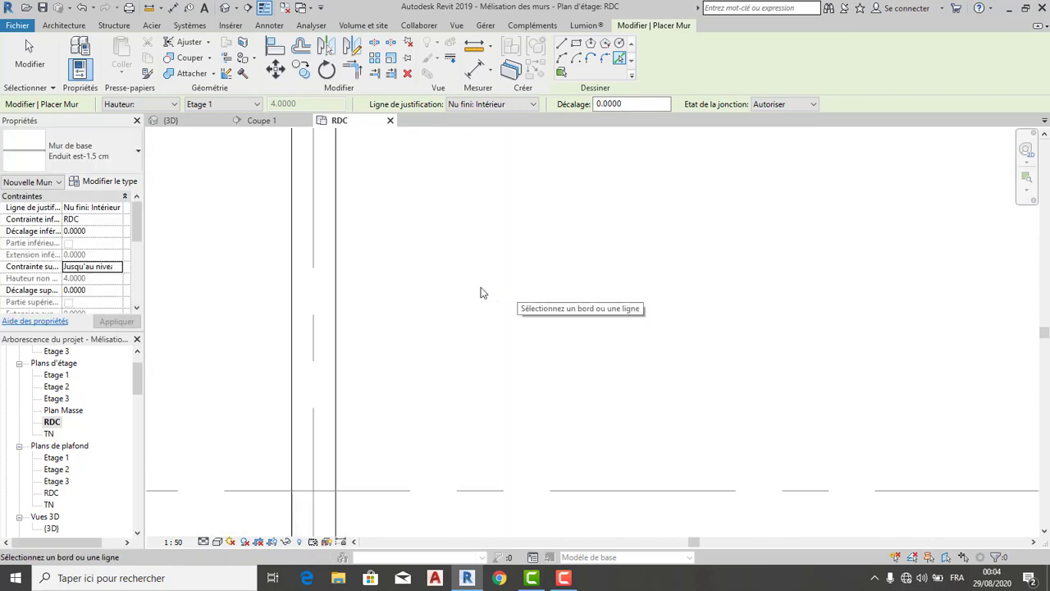
{"action": "left_click", "coordinate": [339, 277]}
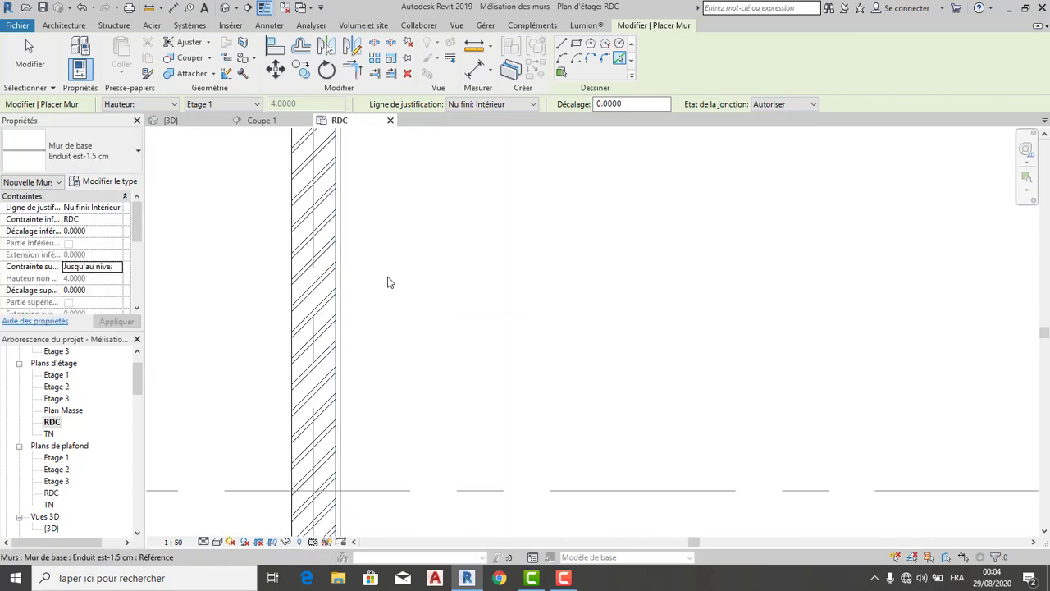
- Examine the render walls placed around the RDC plan, closely inspecting the corner at grids A and 1
{"action": "scroll", "coordinate": [389, 281], "scroll_direction": "down", "scroll_amount": 4}
{"action": "middle_click_drag", "start_coordinate": [503, 324], "coordinate": [525, 179]}
{"action": "scroll", "coordinate": [511, 223], "scroll_direction": "down", "scroll_amount": 5}
{"action": "middle_click_drag", "start_coordinate": [566, 323], "coordinate": [588, 139]}
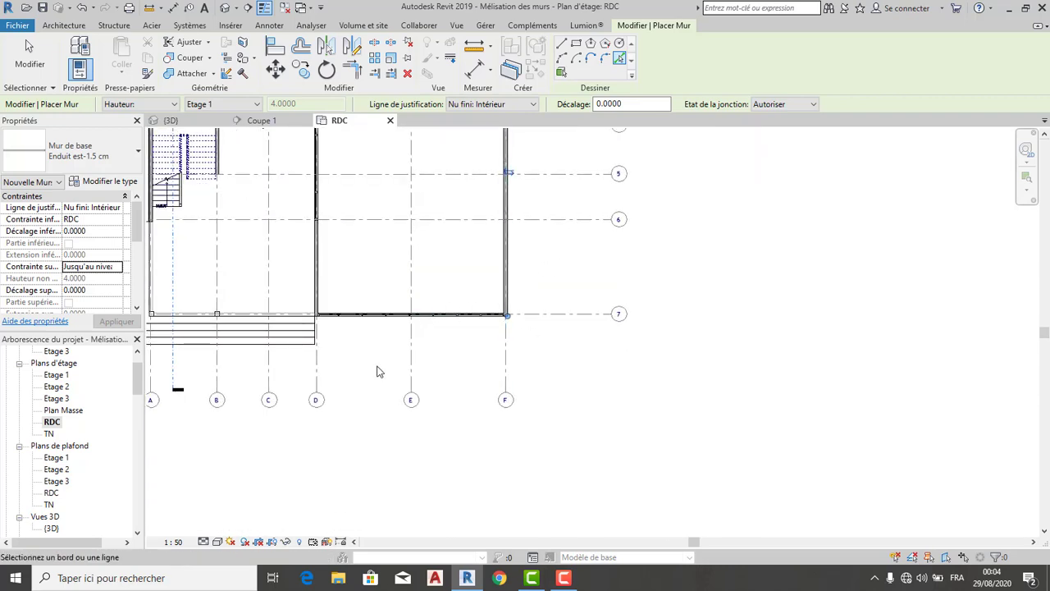
{"action": "middle_click_drag", "start_coordinate": [375, 368], "coordinate": [456, 495]}
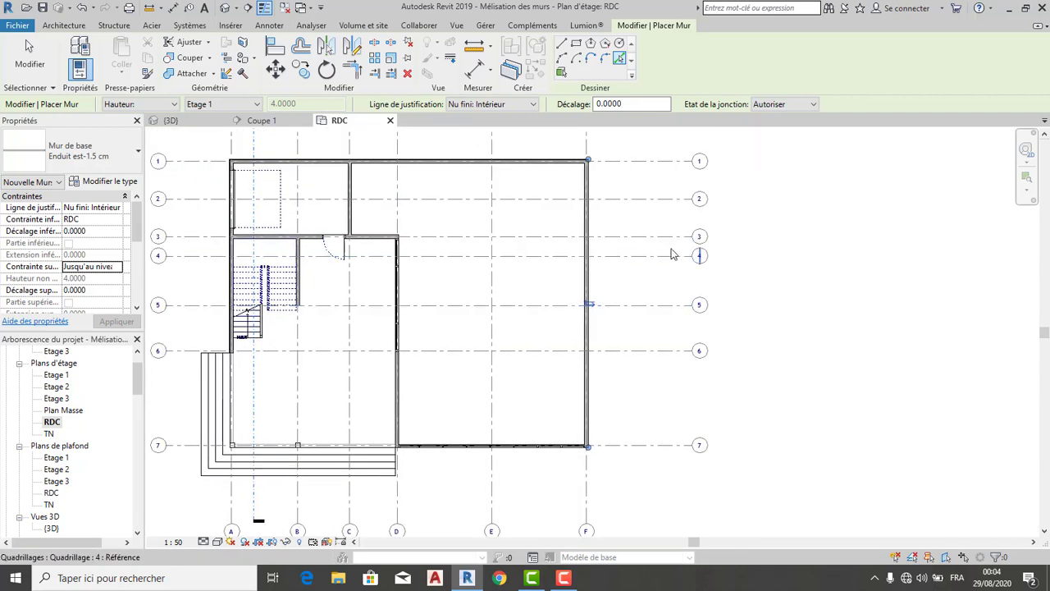
{"action": "scroll", "coordinate": [623, 286], "scroll_direction": "up", "scroll_amount": 3}
{"action": "middle_click_drag", "start_coordinate": [772, 341], "coordinate": [1046, 478]}
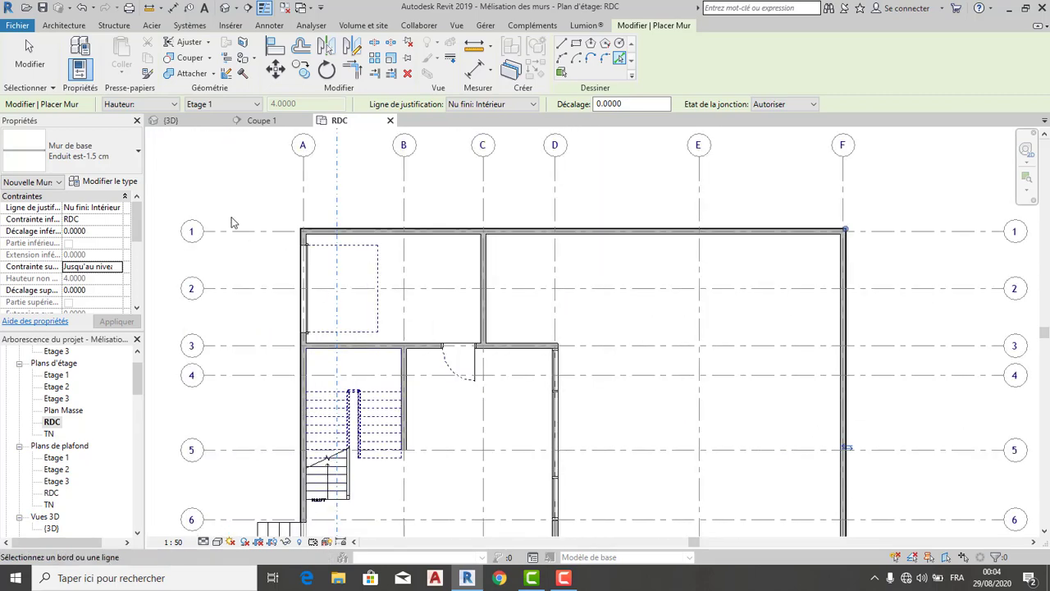
{"action": "scroll", "coordinate": [296, 197], "scroll_direction": "up", "scroll_amount": 2}
{"action": "scroll", "coordinate": [353, 232], "scroll_direction": "up", "scroll_amount": 5}
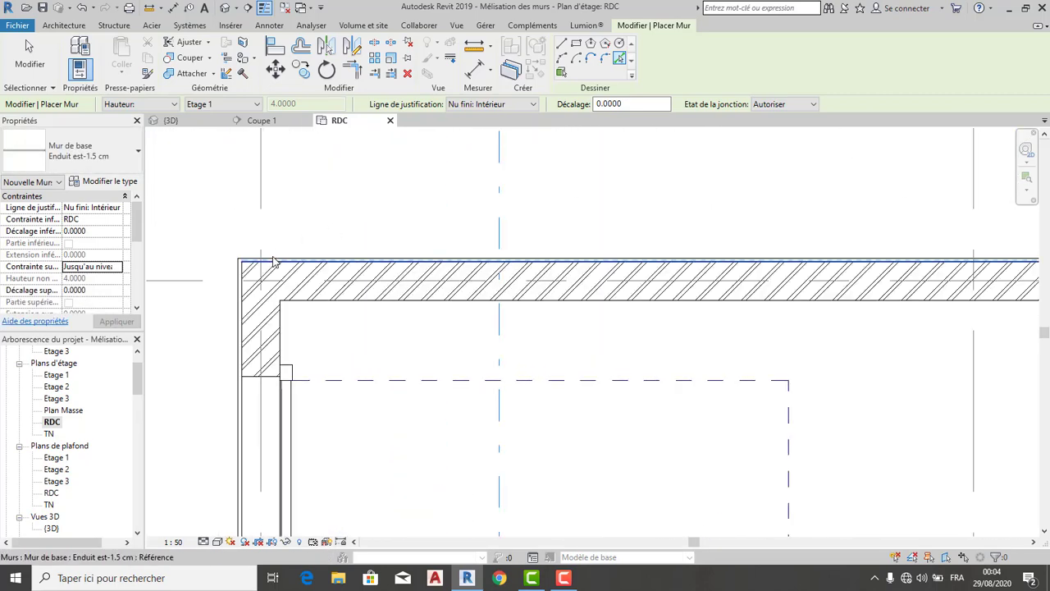
{"action": "scroll", "coordinate": [271, 261], "scroll_direction": "up", "scroll_amount": 5}
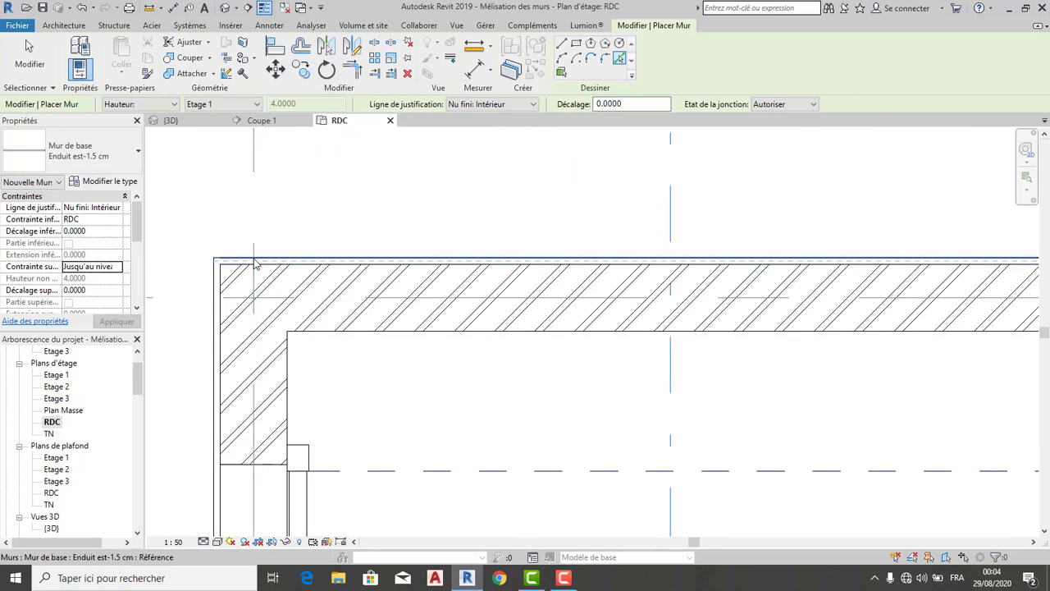
{"action": "scroll", "coordinate": [254, 255], "scroll_direction": "up", "scroll_amount": 5}
{"action": "scroll", "coordinate": [288, 201], "scroll_direction": "down", "scroll_amount": 3}
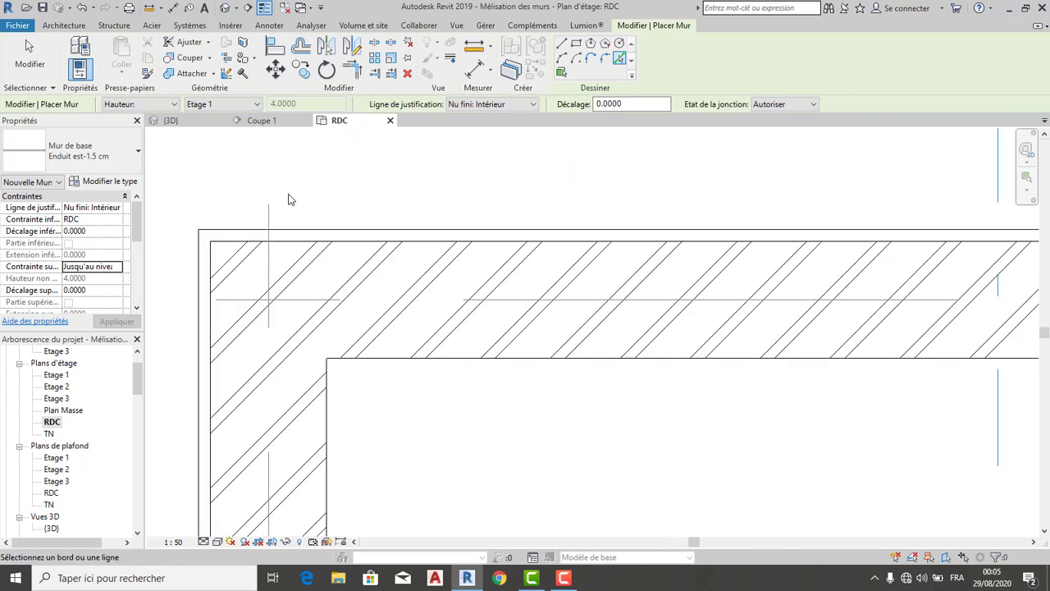
{"action": "scroll", "coordinate": [288, 201], "scroll_direction": "down", "scroll_amount": 2}
- Set the foreground cut pattern of the type's Maçonnerie - Enduit material to <Remplissage de solide> and accept the material, assembly and type properties
{"action": "left_click", "coordinate": [81, 47]}
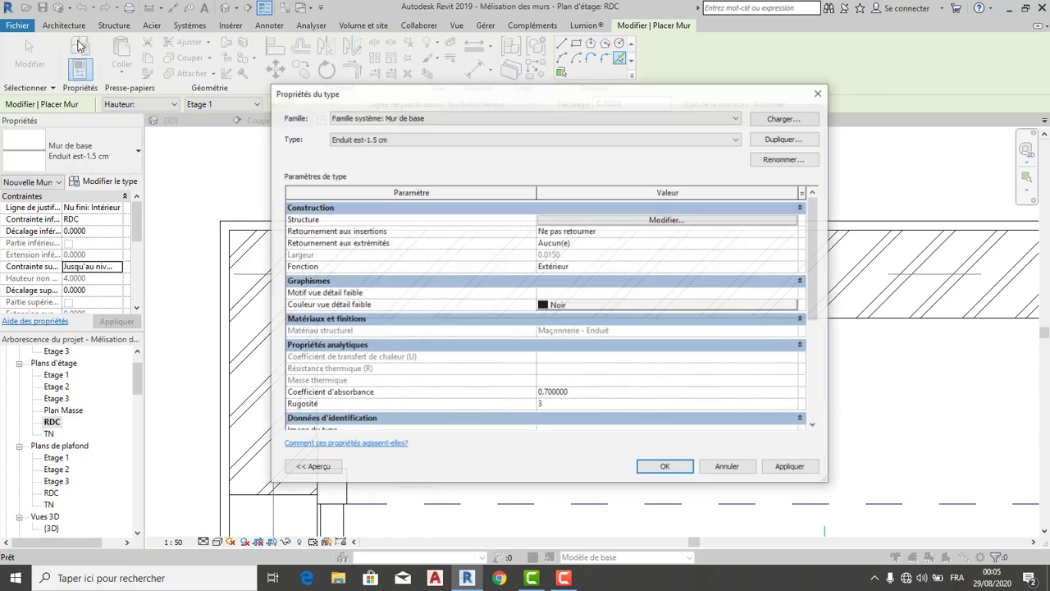
{"action": "left_click", "coordinate": [689, 220]}
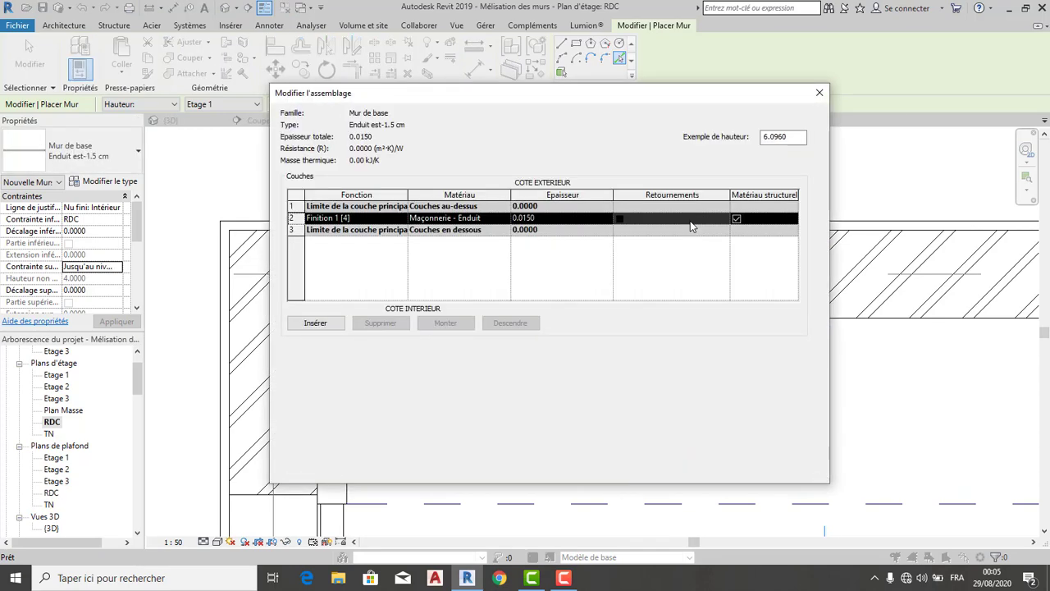
{"action": "left_click", "coordinate": [509, 222]}
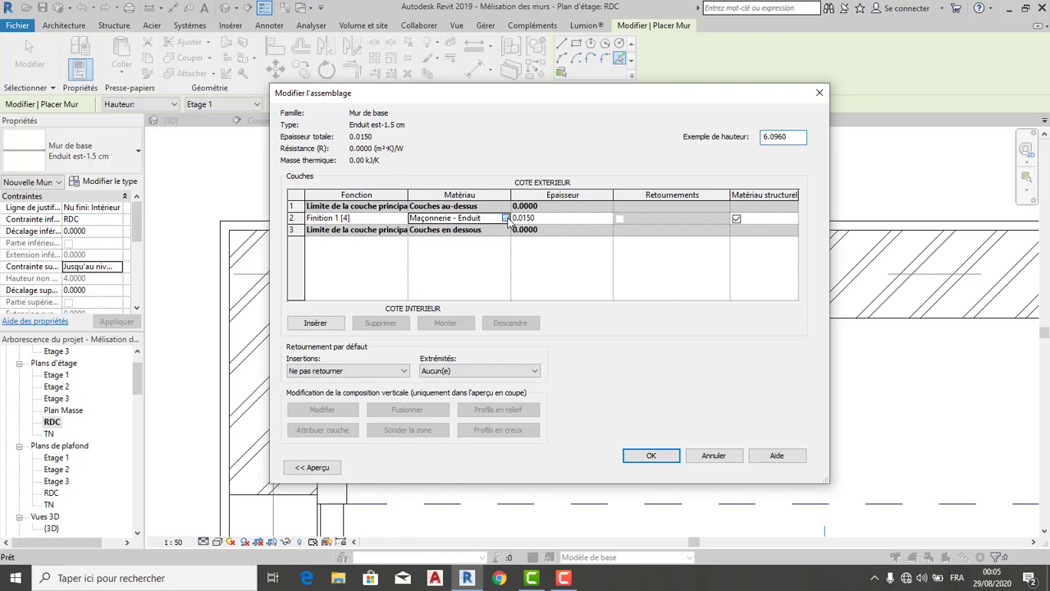
{"action": "left_click", "coordinate": [506, 217]}
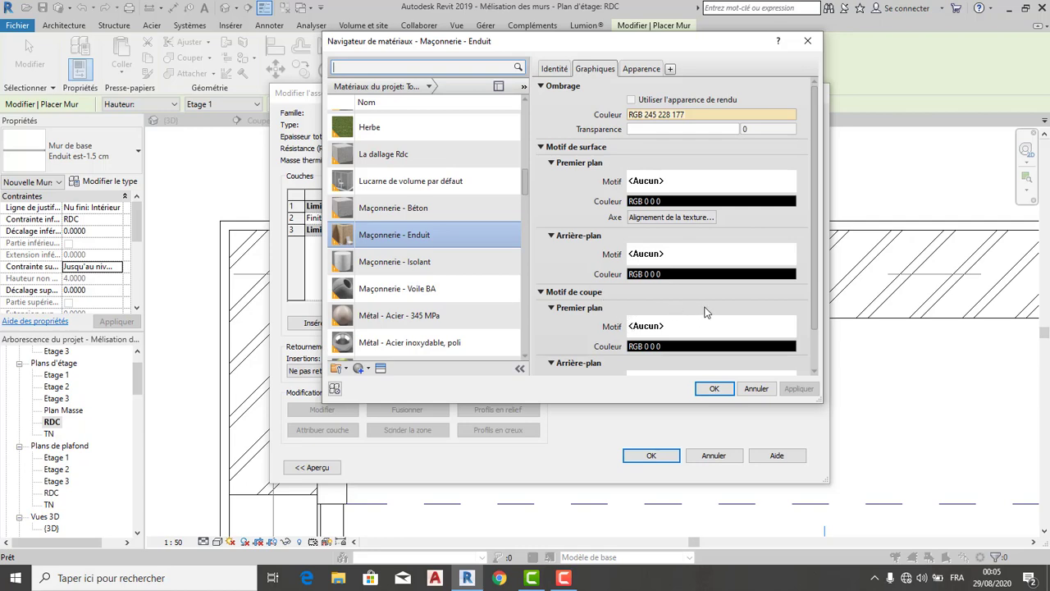
{"action": "scroll", "coordinate": [723, 320], "scroll_direction": "down", "scroll_amount": 1}
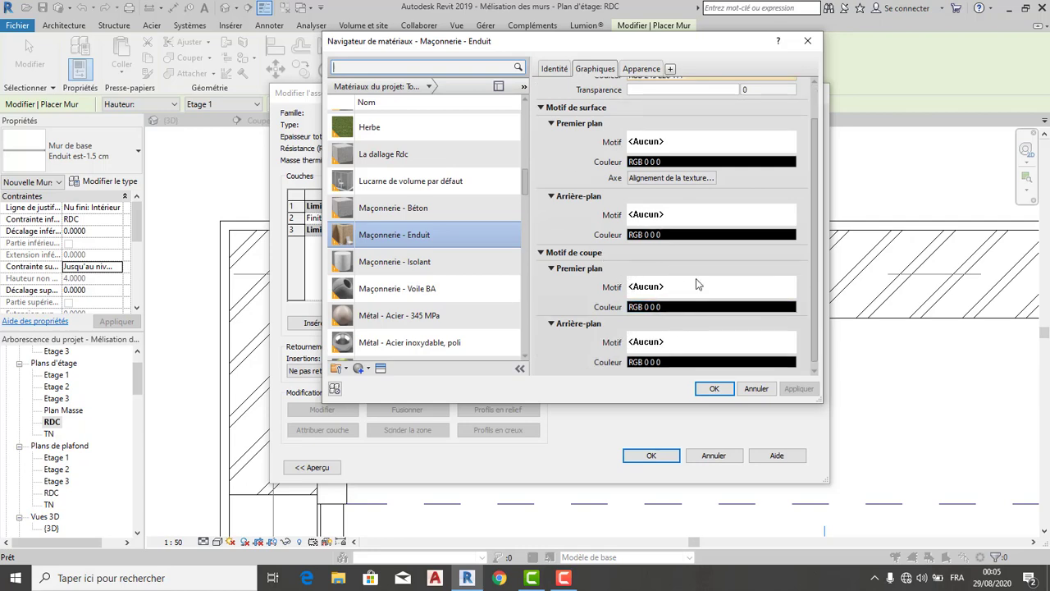
{"action": "left_click", "coordinate": [727, 289]}
{"action": "left_click", "coordinate": [644, 197]}
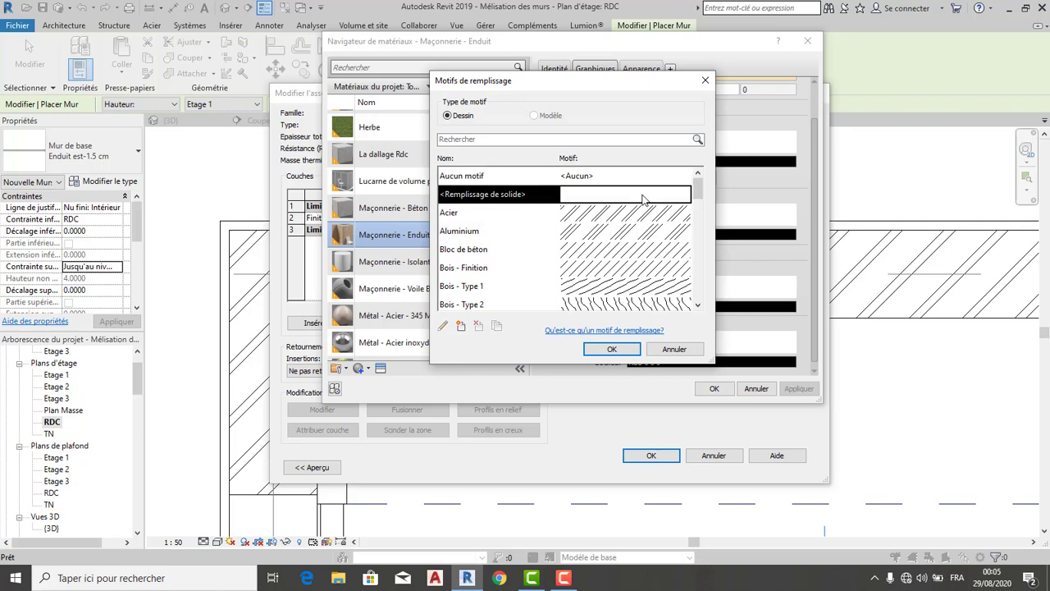
{"action": "left_click", "coordinate": [611, 350]}
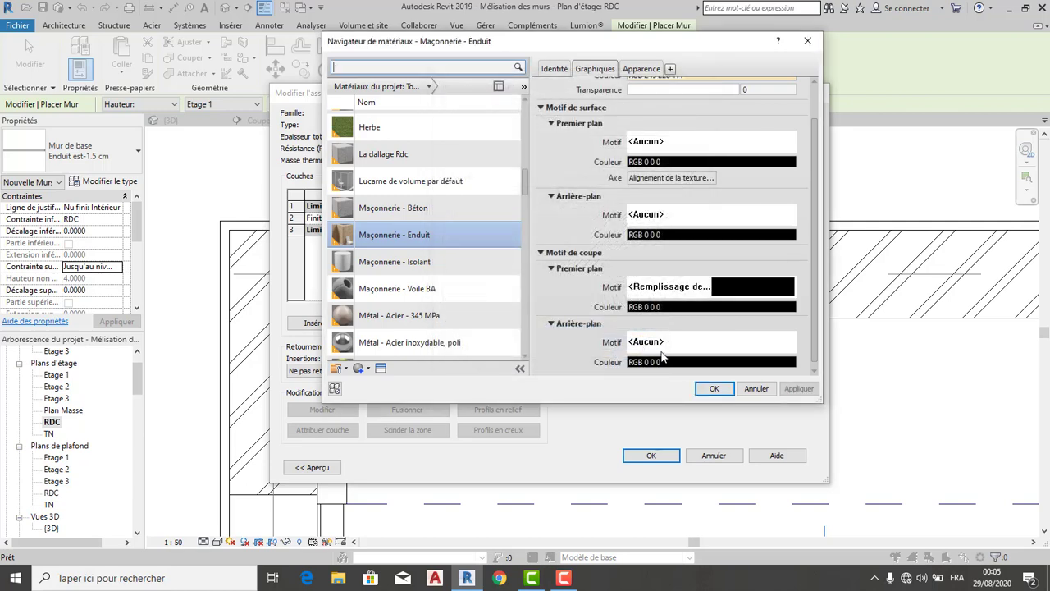
{"action": "left_click", "coordinate": [714, 389]}
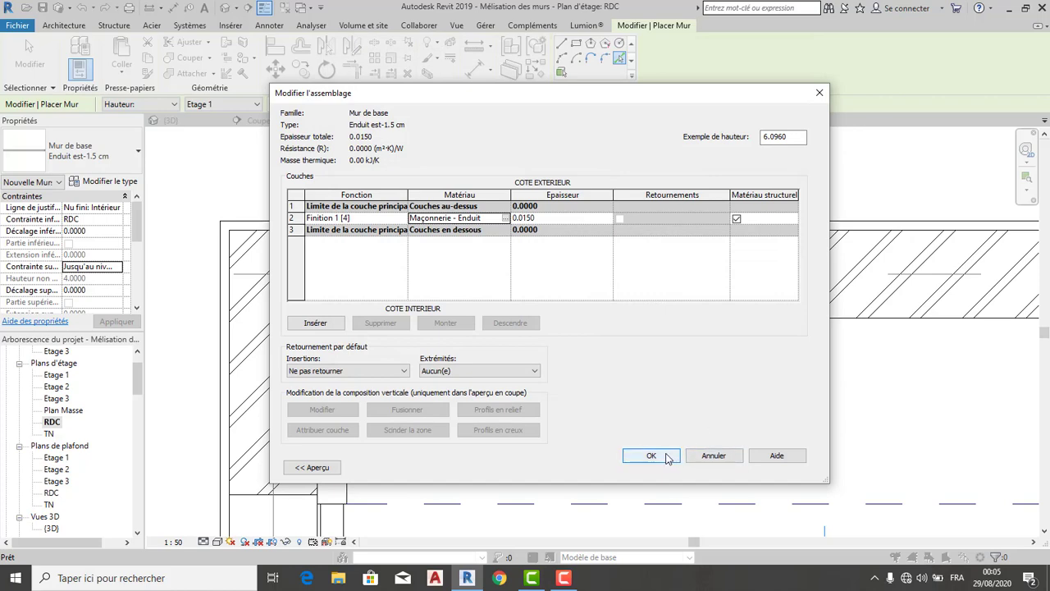
{"action": "left_click", "coordinate": [651, 456]}
{"action": "left_click", "coordinate": [791, 469]}
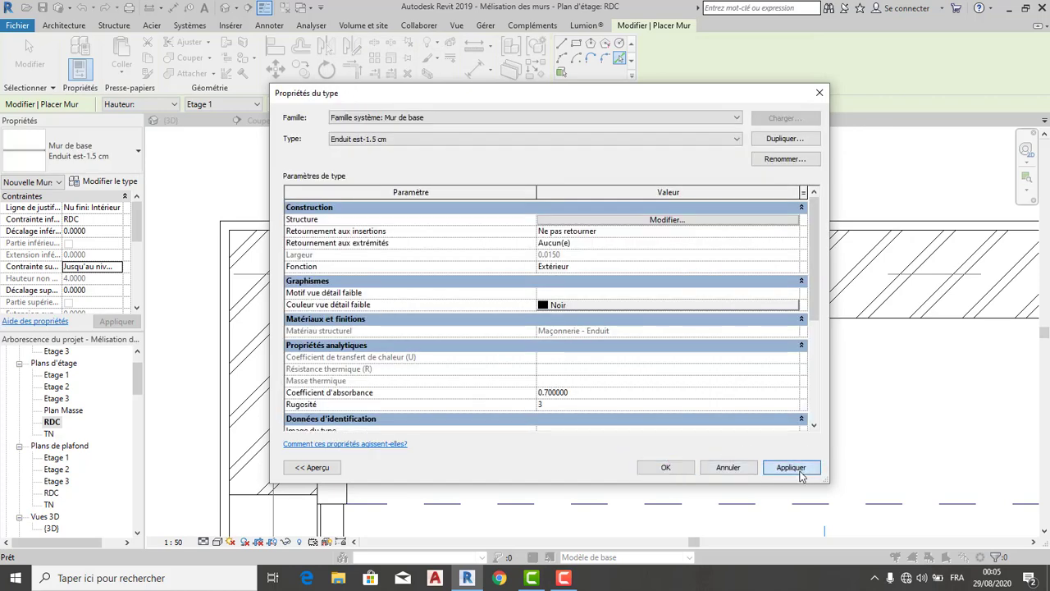
{"action": "left_click", "coordinate": [665, 466]}
- Check how the render is cut at the plan corner and how it covers the RDC side facade in the 3D view
{"action": "scroll", "coordinate": [444, 168], "scroll_direction": "down", "scroll_amount": 3}
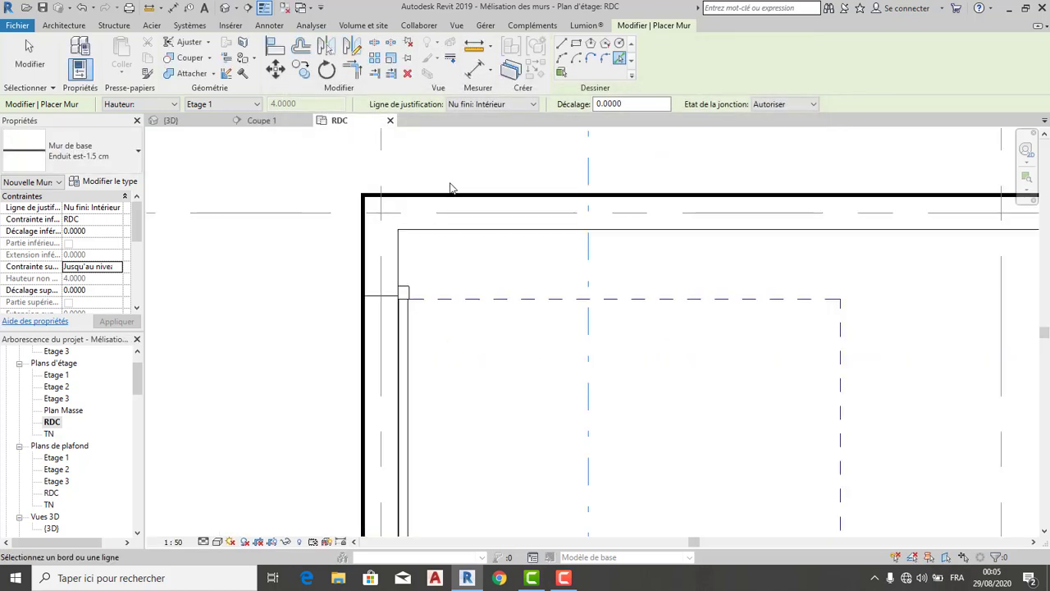
{"action": "scroll", "coordinate": [447, 229], "scroll_direction": "up", "scroll_amount": 5}
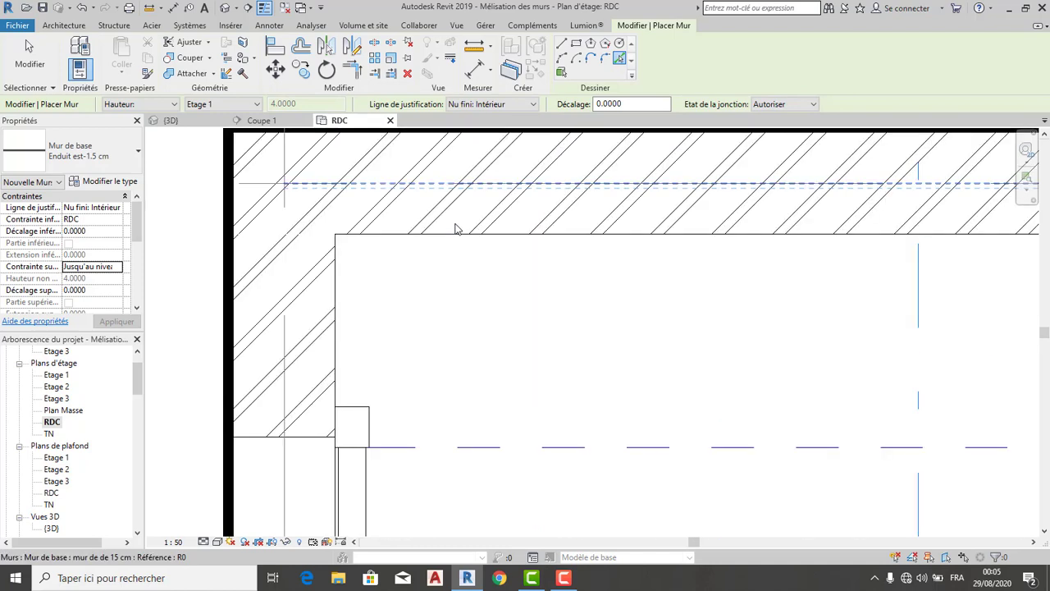
{"action": "scroll", "coordinate": [303, 264], "scroll_direction": "down", "scroll_amount": 5}
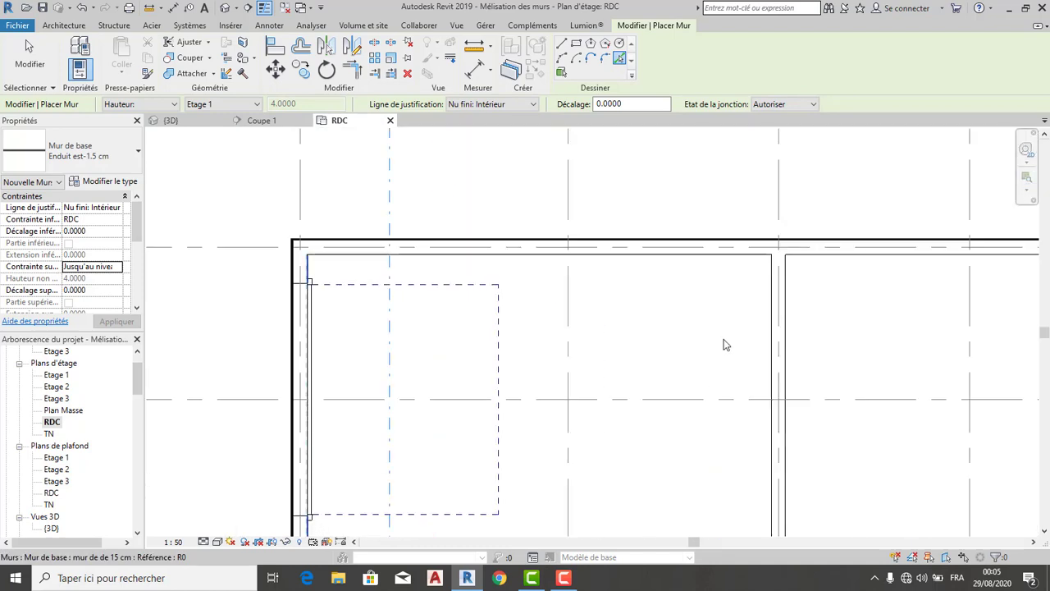
{"action": "left_click", "coordinate": [190, 121]}
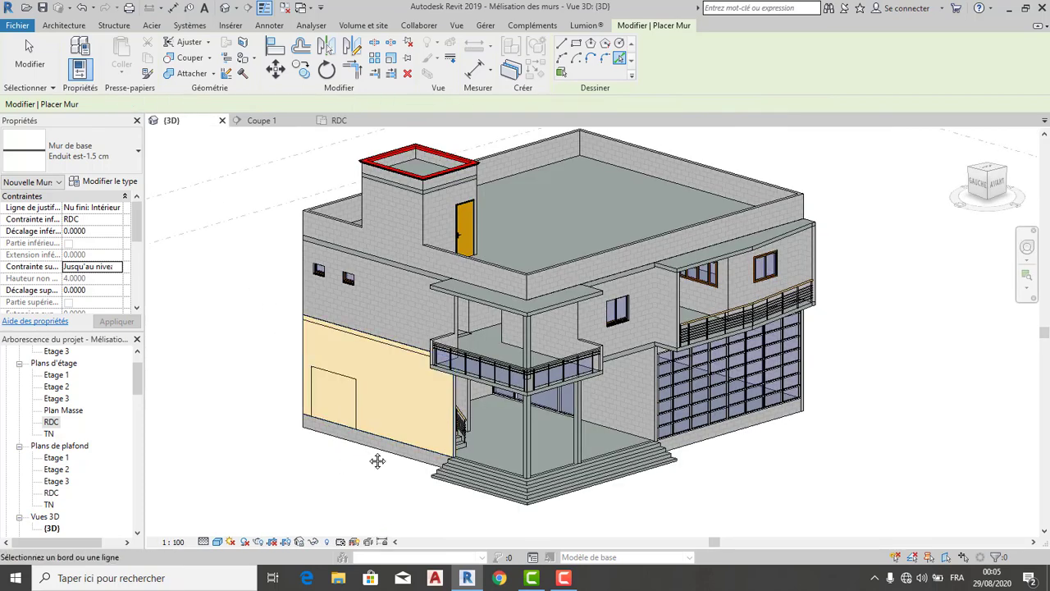
{"action": "scroll", "coordinate": [354, 393], "scroll_direction": "up", "scroll_amount": 5}
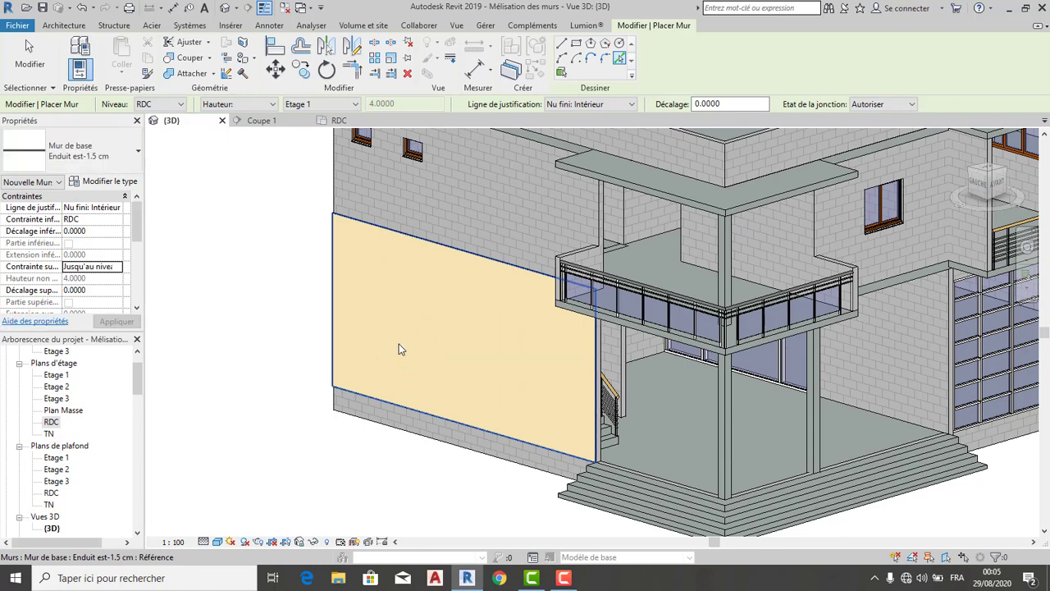
{"action": "scroll", "coordinate": [398, 350], "scroll_direction": "down", "scroll_amount": 4}
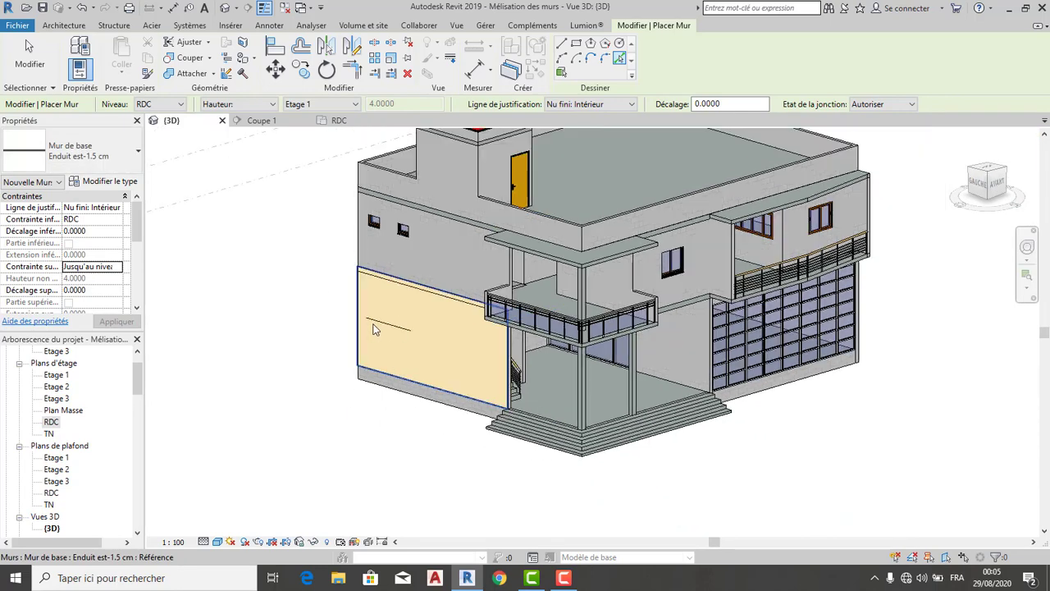
- Join the Enduit est-1.5 cm wall along grid 1 to the adjoining 15 cm wall in the RDC plan
{"action": "scroll", "coordinate": [373, 329], "scroll_direction": "down", "scroll_amount": 2}
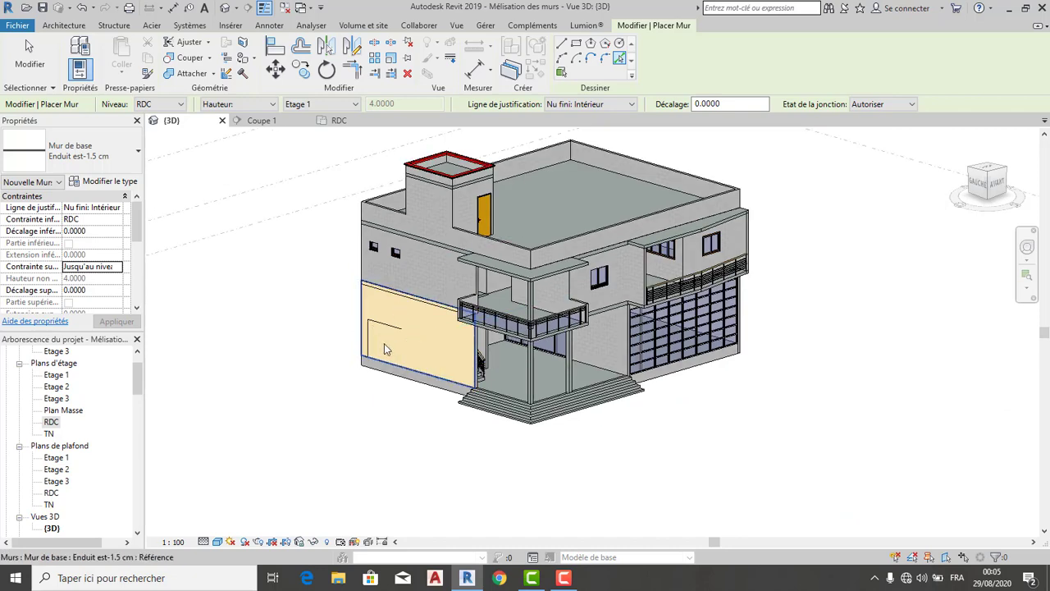
{"action": "scroll", "coordinate": [385, 349], "scroll_direction": "up", "scroll_amount": 4}
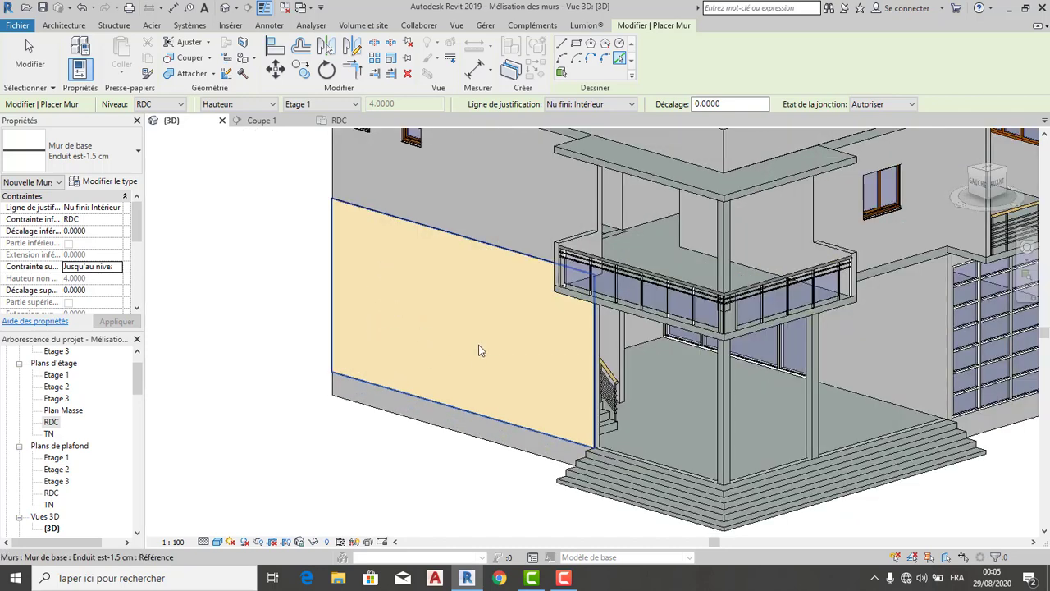
{"action": "left_click", "coordinate": [349, 123]}
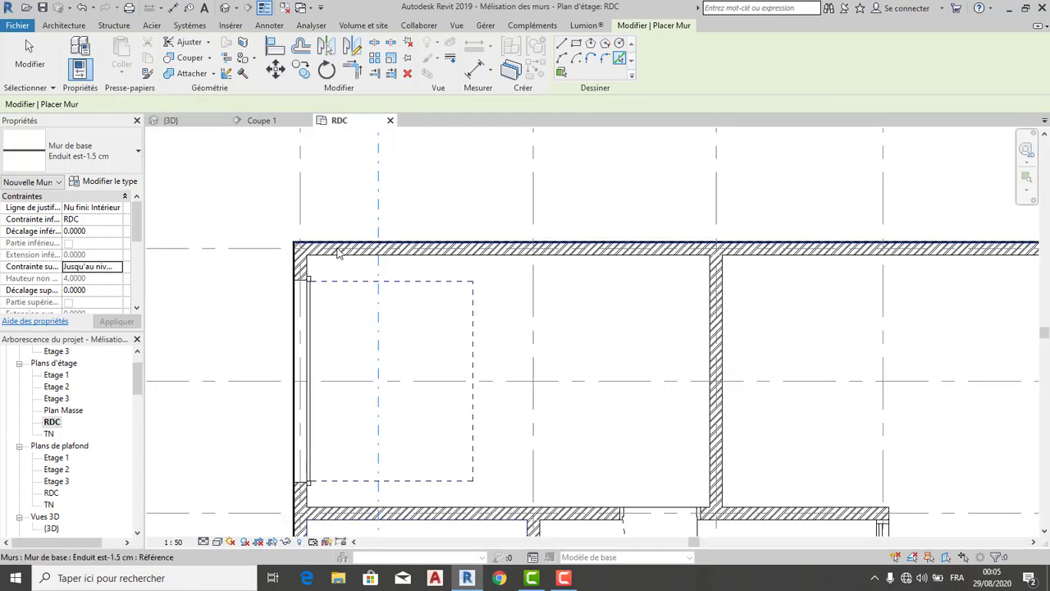
{"action": "left_click", "coordinate": [184, 77]}
{"action": "scroll", "coordinate": [316, 245], "scroll_direction": "up", "scroll_amount": 5}
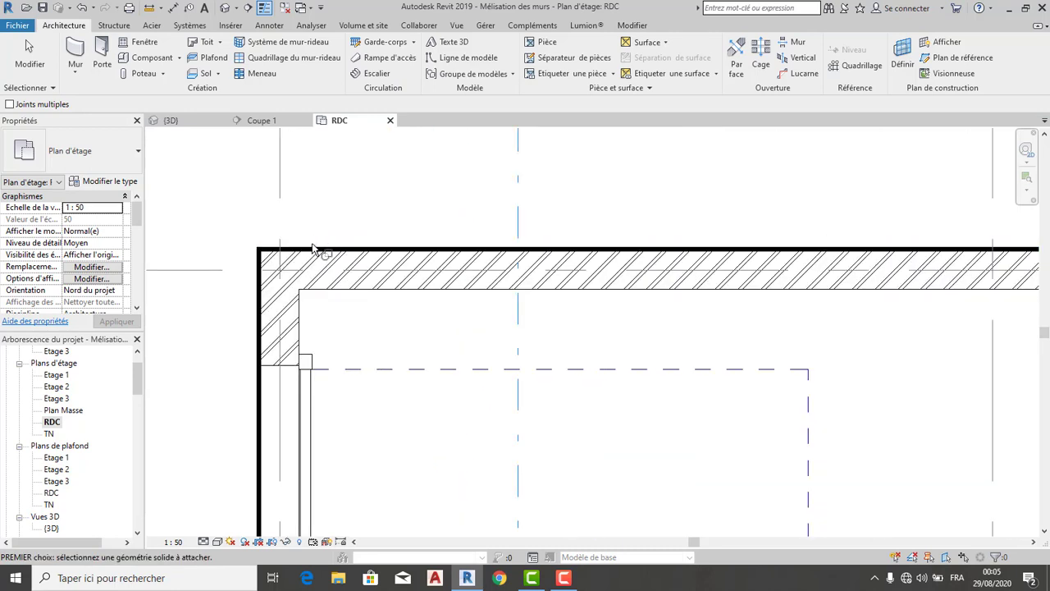
{"action": "scroll", "coordinate": [311, 250], "scroll_direction": "up", "scroll_amount": 4}
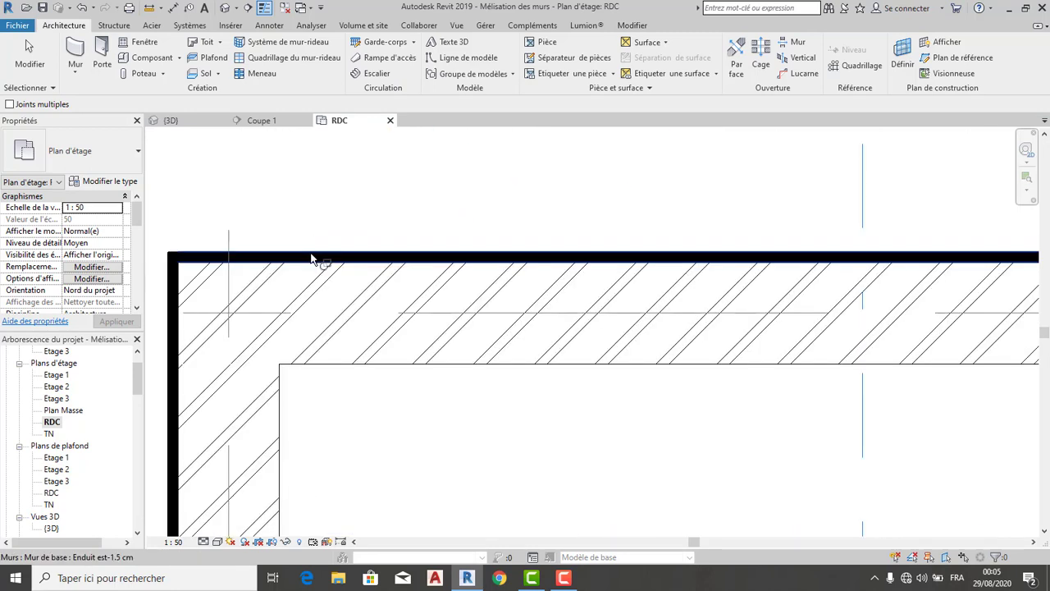
{"action": "left_click", "coordinate": [316, 261]}
{"action": "left_click", "coordinate": [338, 340]}
{"action": "middle_click_drag", "start_coordinate": [361, 290], "coordinate": [425, 219]}
{"action": "scroll", "coordinate": [387, 230], "scroll_direction": "down", "scroll_amount": 2}
{"action": "scroll", "coordinate": [302, 286], "scroll_direction": "up", "scroll_amount": 2}
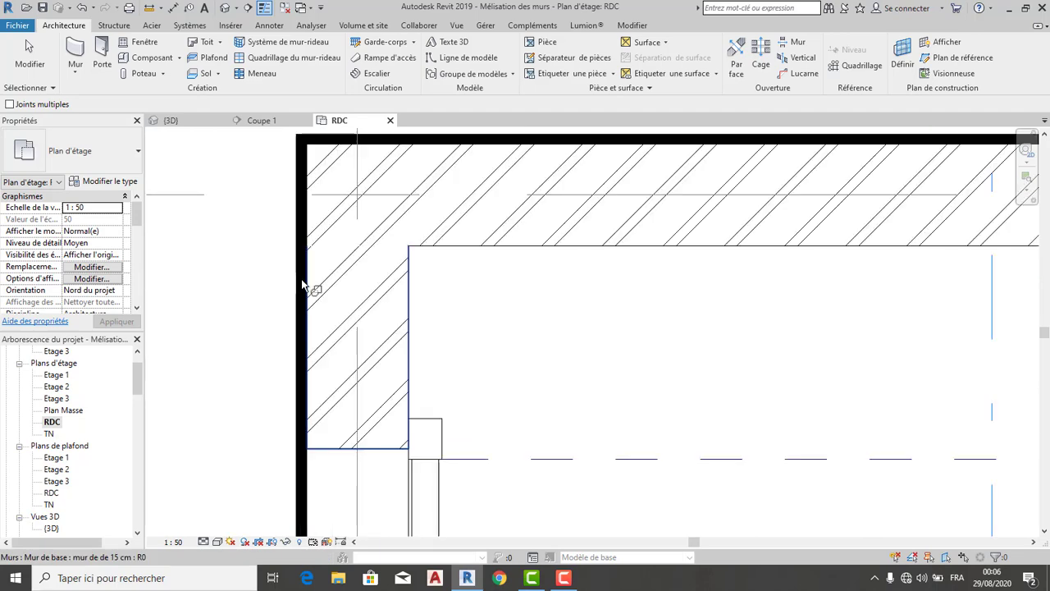
- Join the Enduit est-1.5 cm wall on the garage door side to the 15 cm wall behind it
{"action": "left_click", "coordinate": [303, 284]}
{"action": "left_click", "coordinate": [327, 237]}
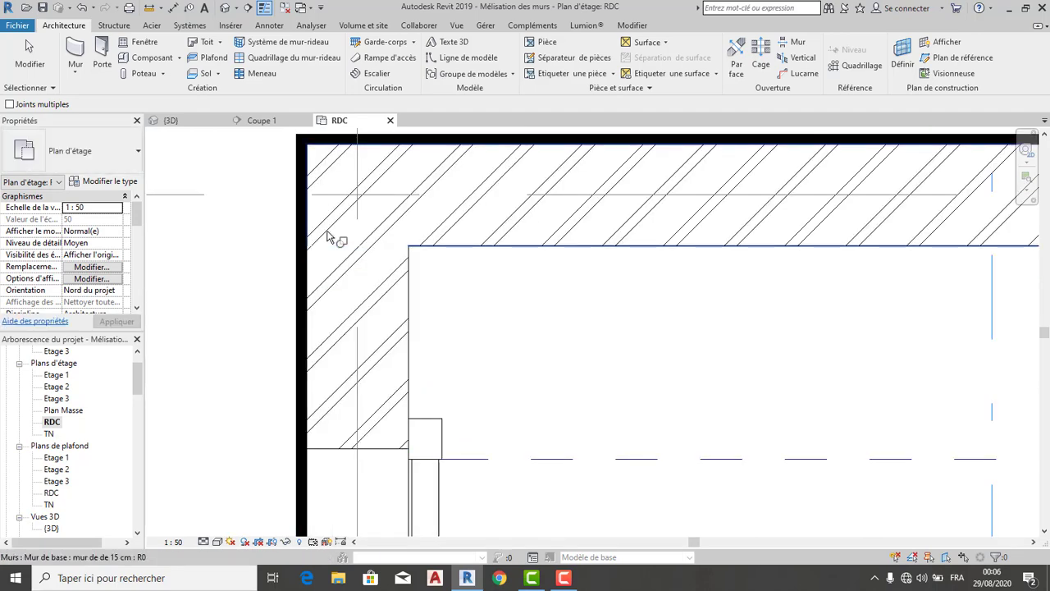
{"action": "scroll", "coordinate": [364, 246], "scroll_direction": "down", "scroll_amount": 3}
{"action": "scroll", "coordinate": [315, 335], "scroll_direction": "up", "scroll_amount": 2}
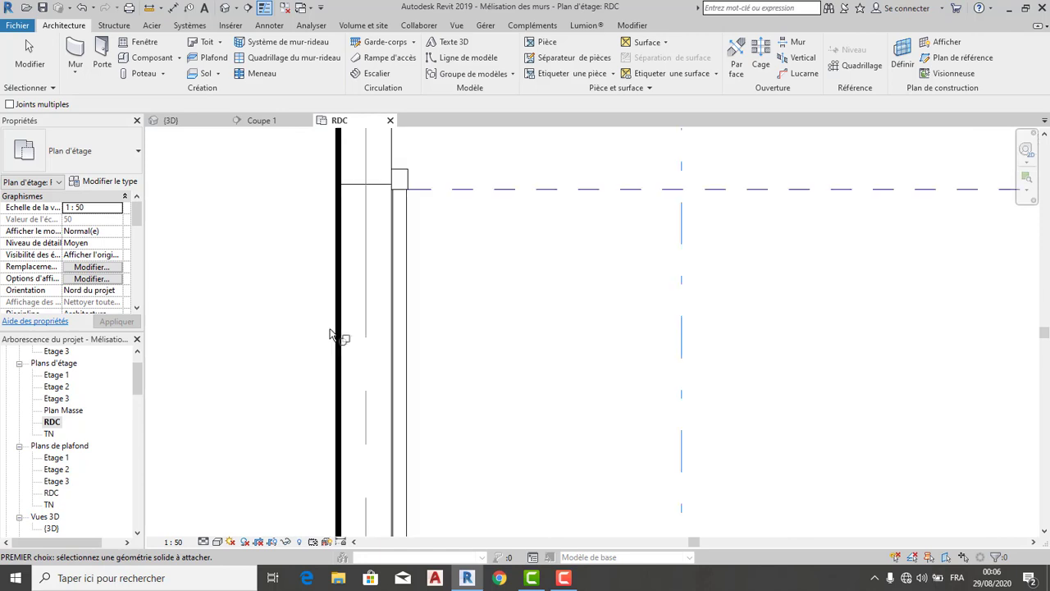
{"action": "left_click", "coordinate": [335, 328]}
{"action": "left_click", "coordinate": [377, 316]}
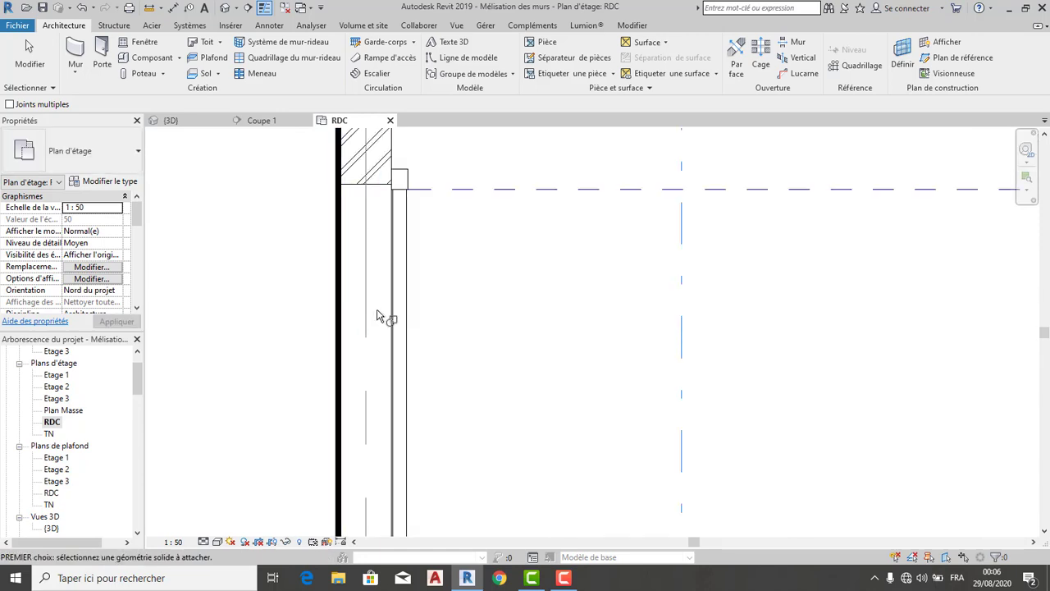
{"action": "left_click", "coordinate": [374, 182]}
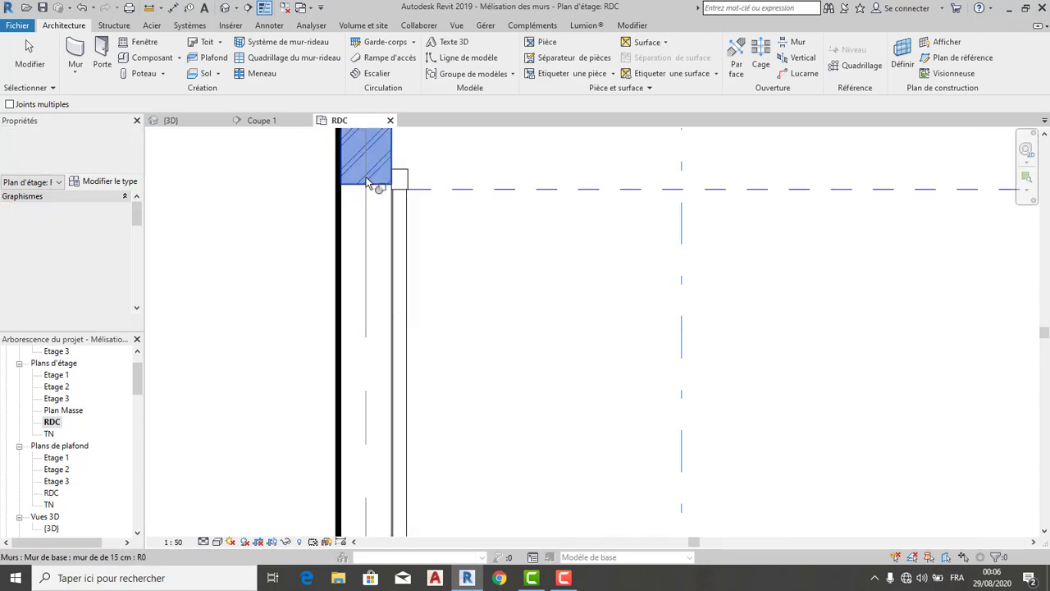
{"action": "left_click", "coordinate": [336, 236]}
- Examine the garage door opening in the joined render wall, in the RDC plan and in the 3D view
{"action": "scroll", "coordinate": [382, 238], "scroll_direction": "down", "scroll_amount": 3}
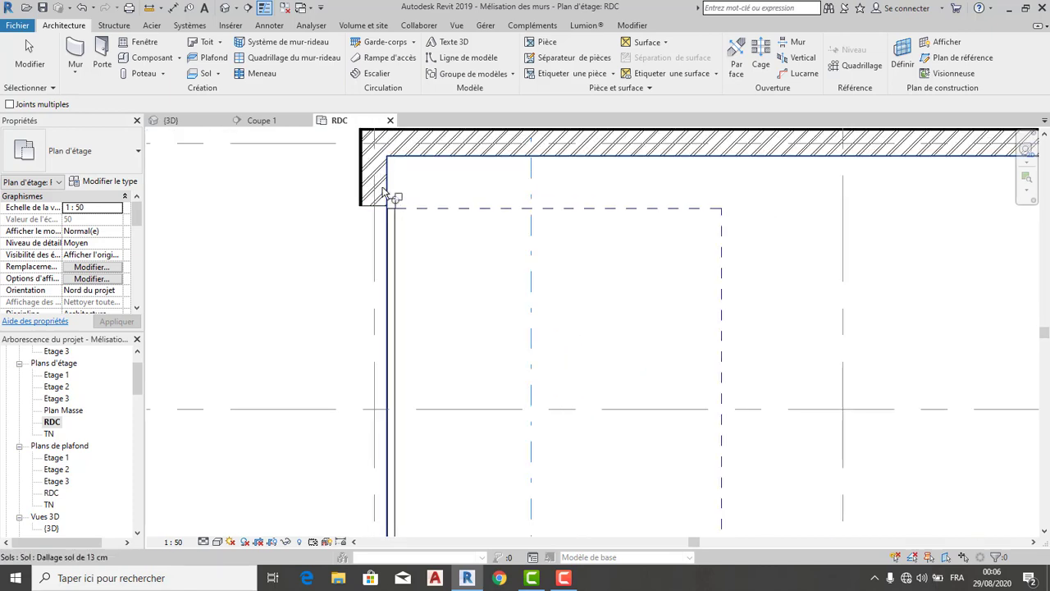
{"action": "scroll", "coordinate": [373, 197], "scroll_direction": "down", "scroll_amount": 4}
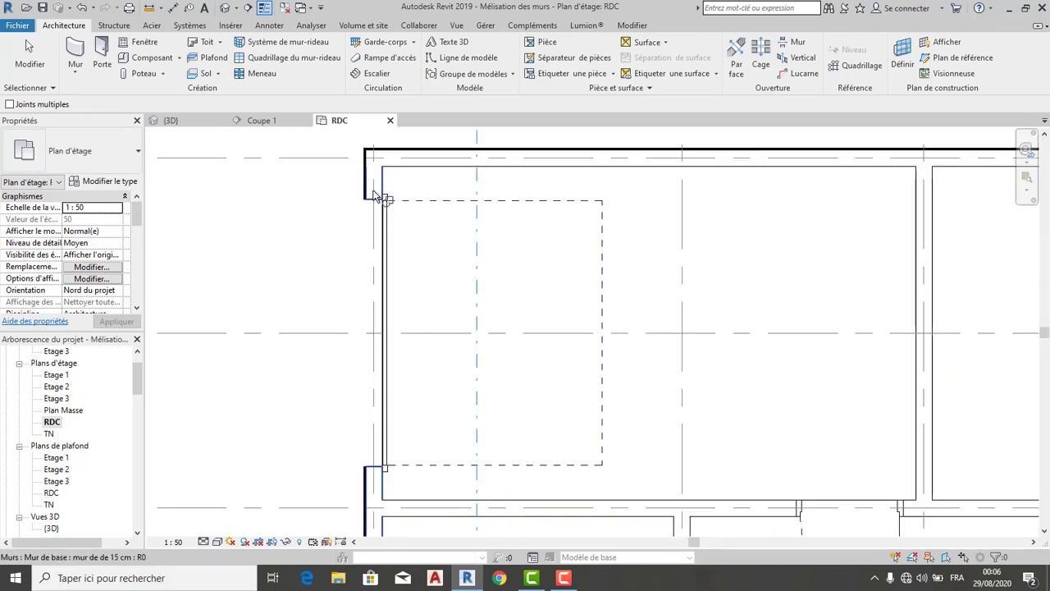
{"action": "scroll", "coordinate": [350, 199], "scroll_direction": "down", "scroll_amount": 3}
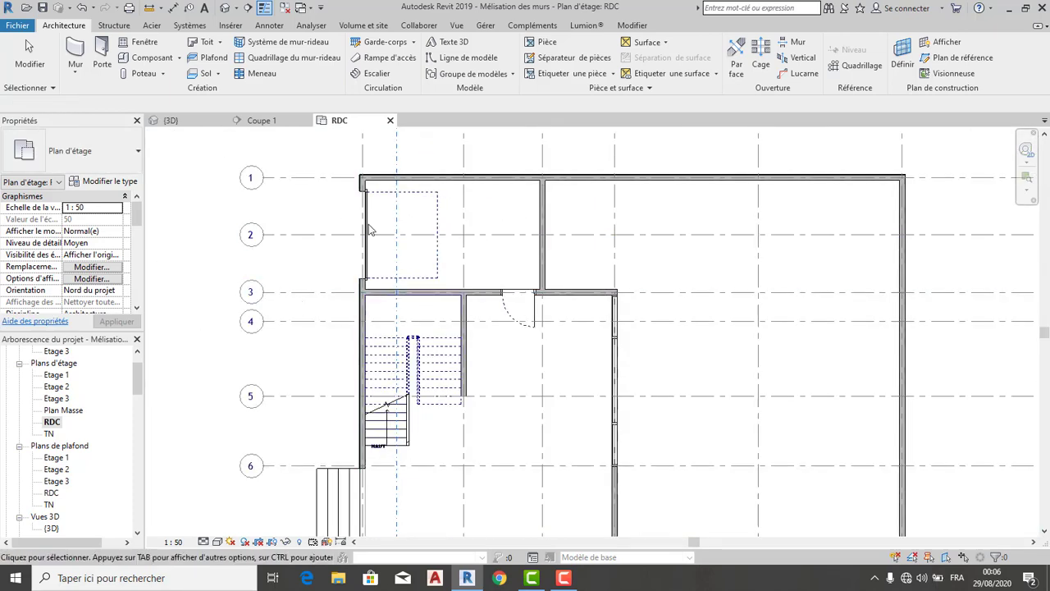
{"action": "key", "text": "Escape"}
{"action": "scroll", "coordinate": [916, 195], "scroll_direction": "up", "scroll_amount": 5}
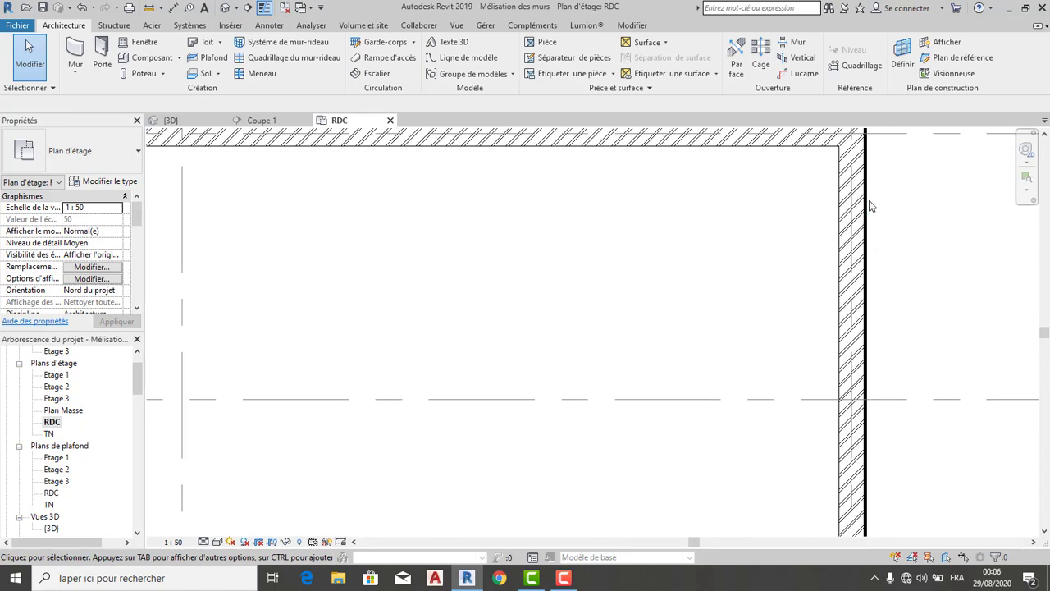
{"action": "scroll", "coordinate": [872, 206], "scroll_direction": "down", "scroll_amount": 3}
{"action": "left_click", "coordinate": [169, 120]}
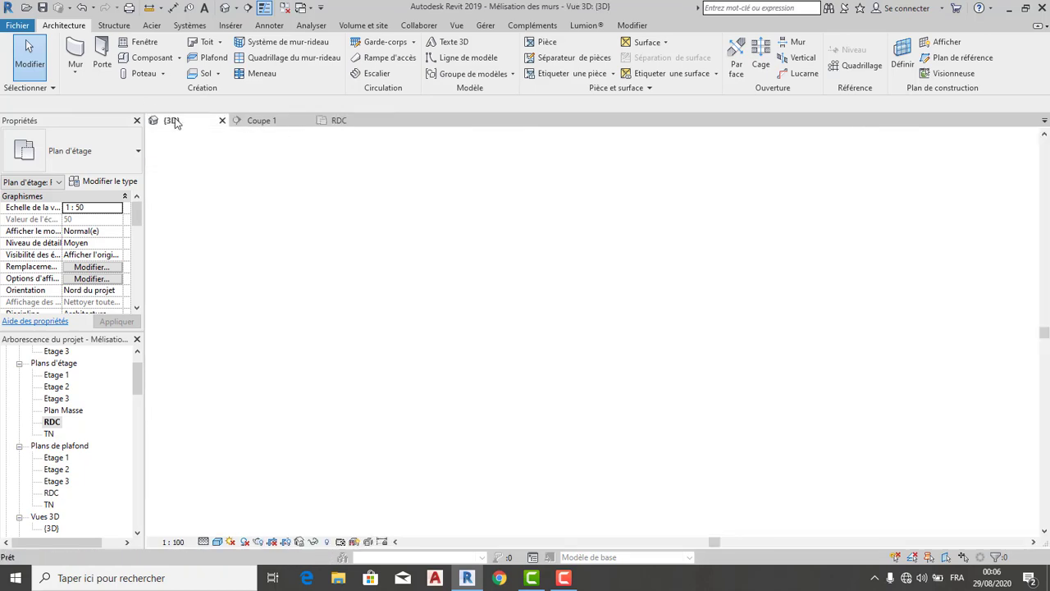
{"action": "scroll", "coordinate": [374, 387], "scroll_direction": "up", "scroll_amount": 3}
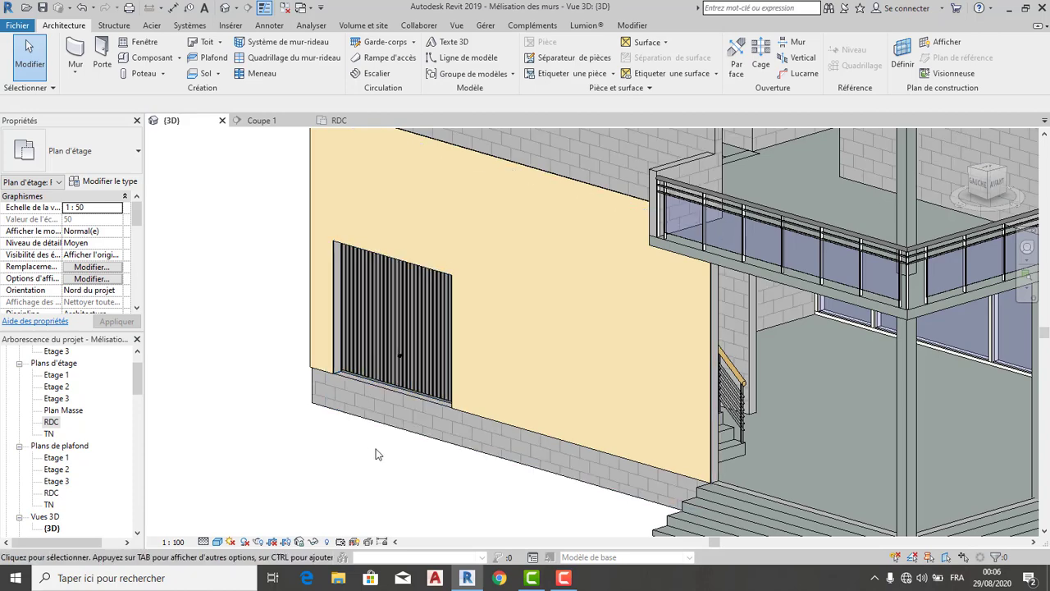
{"action": "scroll", "coordinate": [353, 269], "scroll_direction": "down", "scroll_amount": 2}
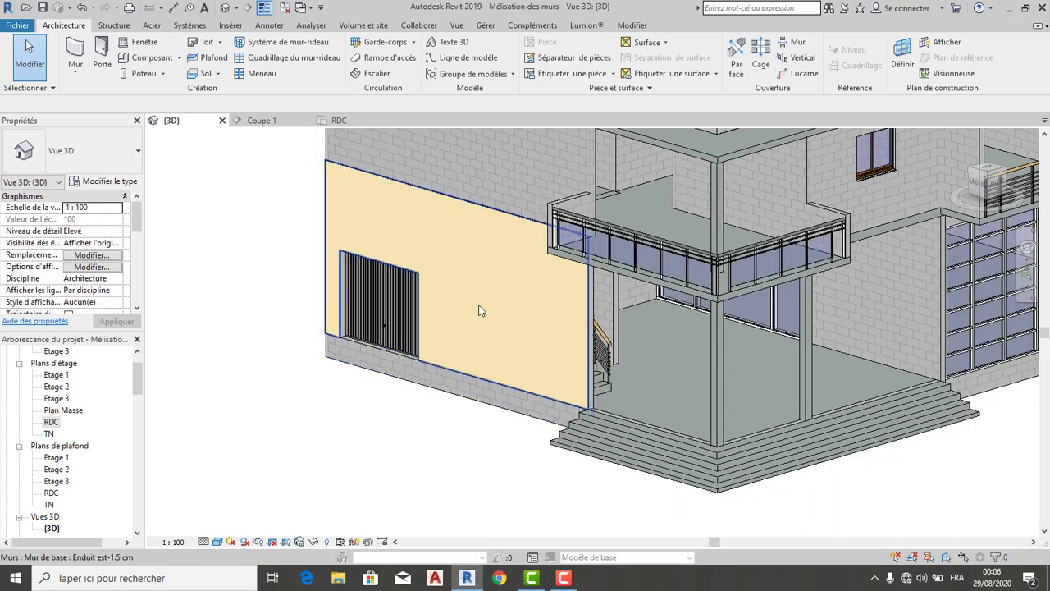
- Extend the garage-side render wall down over the plinth by setting its base offset to -0.54
{"action": "left_click", "coordinate": [488, 355]}
{"action": "scroll", "coordinate": [441, 387], "scroll_direction": "up", "scroll_amount": 3}
{"action": "scroll", "coordinate": [440, 387], "scroll_direction": "up", "scroll_amount": 2}
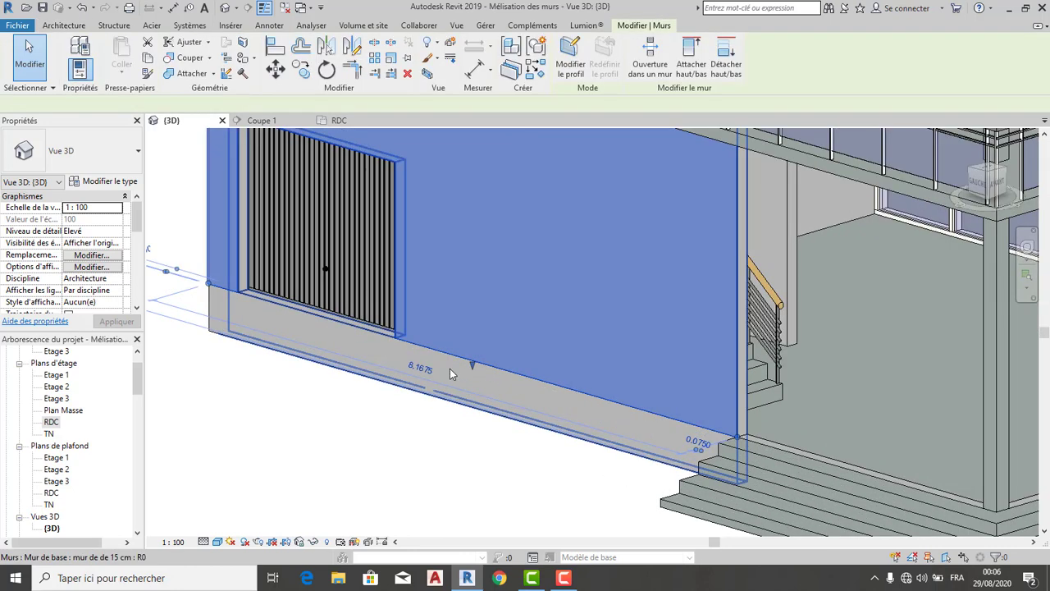
{"action": "left_click_drag", "start_coordinate": [465, 382], "coordinate": [465, 424]}
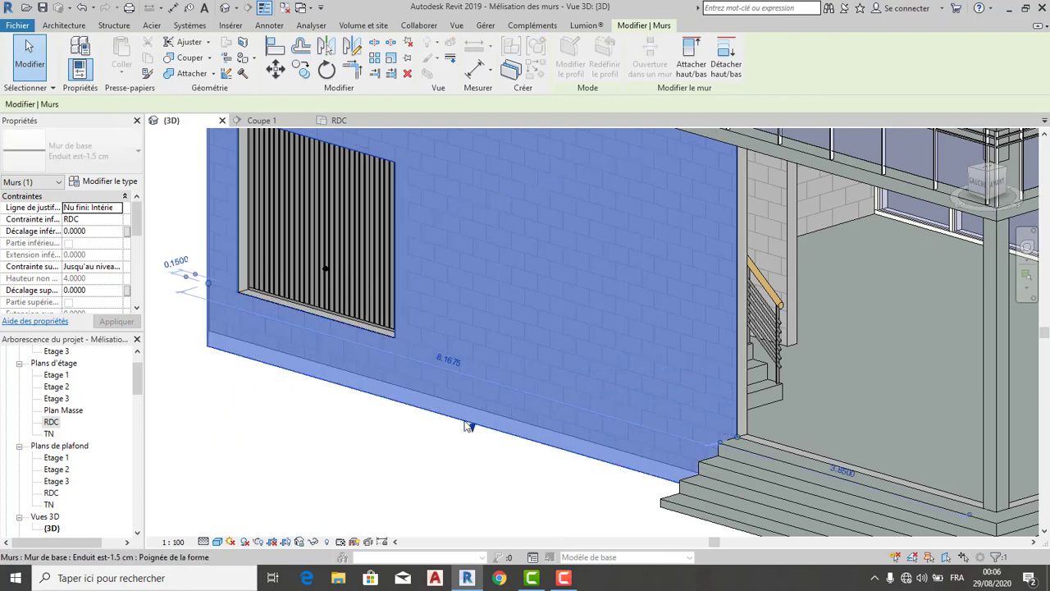
{"action": "left_click", "coordinate": [98, 232]}
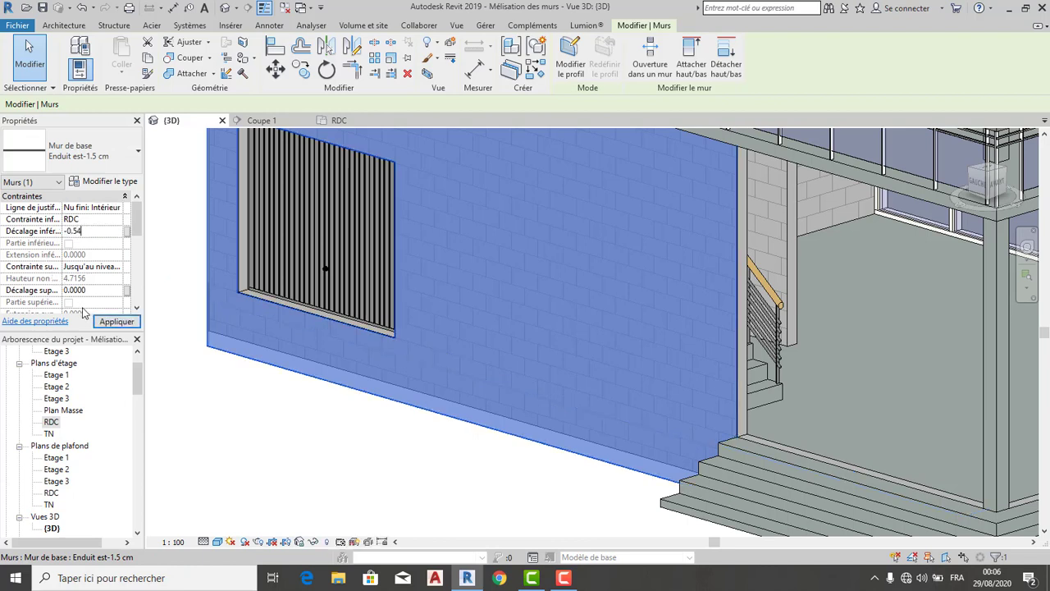
{"action": "left_click", "coordinate": [115, 321]}
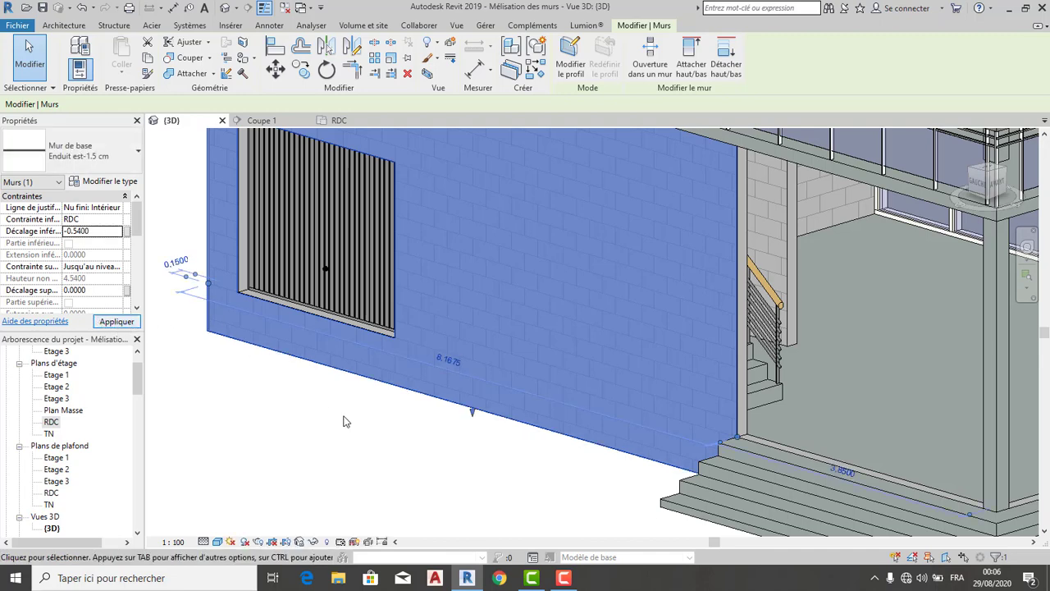
{"action": "scroll", "coordinate": [346, 422], "scroll_direction": "down", "scroll_amount": 2}
{"action": "scroll", "coordinate": [345, 422], "scroll_direction": "down", "scroll_amount": 2}
{"action": "left_click", "coordinate": [343, 428]}
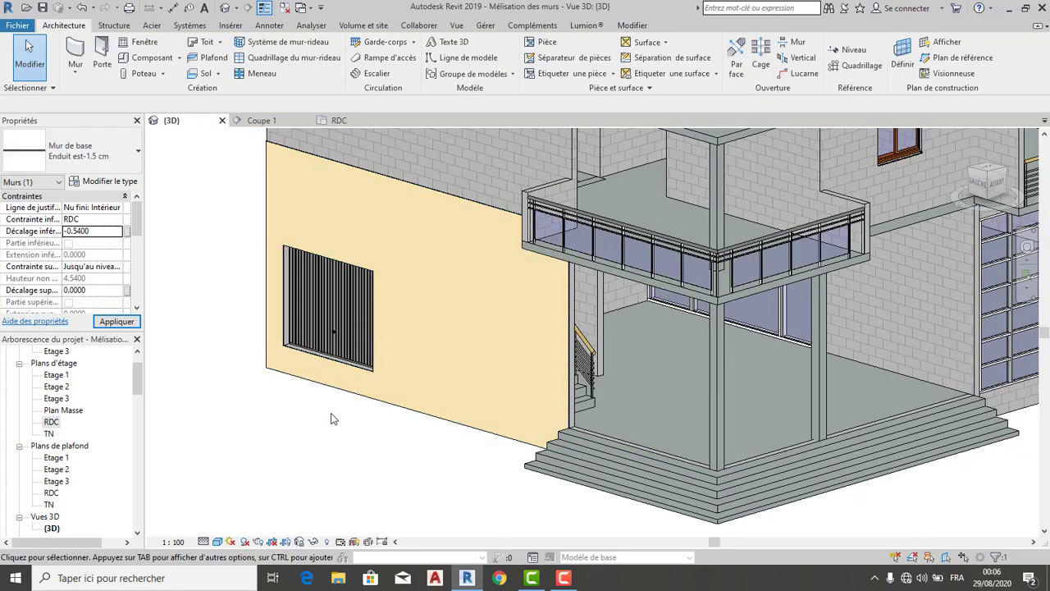
- Set the base offset of the two render walls on the rear and right facades to -0.54
{"action": "scroll", "coordinate": [305, 450], "scroll_direction": "down", "scroll_amount": 1}
{"action": "scroll", "coordinate": [303, 452], "scroll_direction": "down", "scroll_amount": 3}
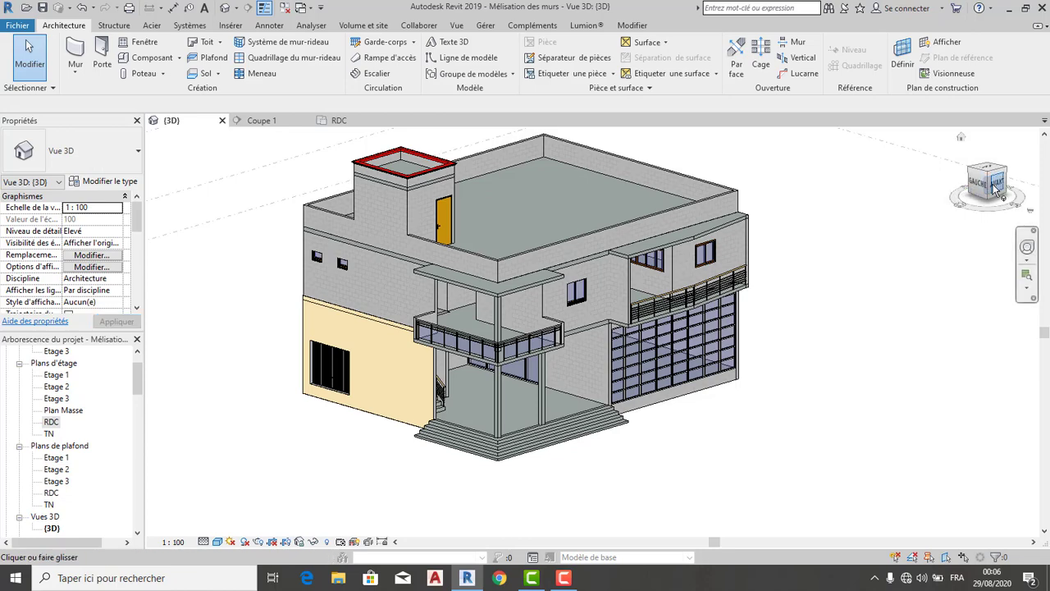
{"action": "middle_click_drag", "start_coordinate": [464, 243], "coordinate": [759, 245], "text": "shift"}
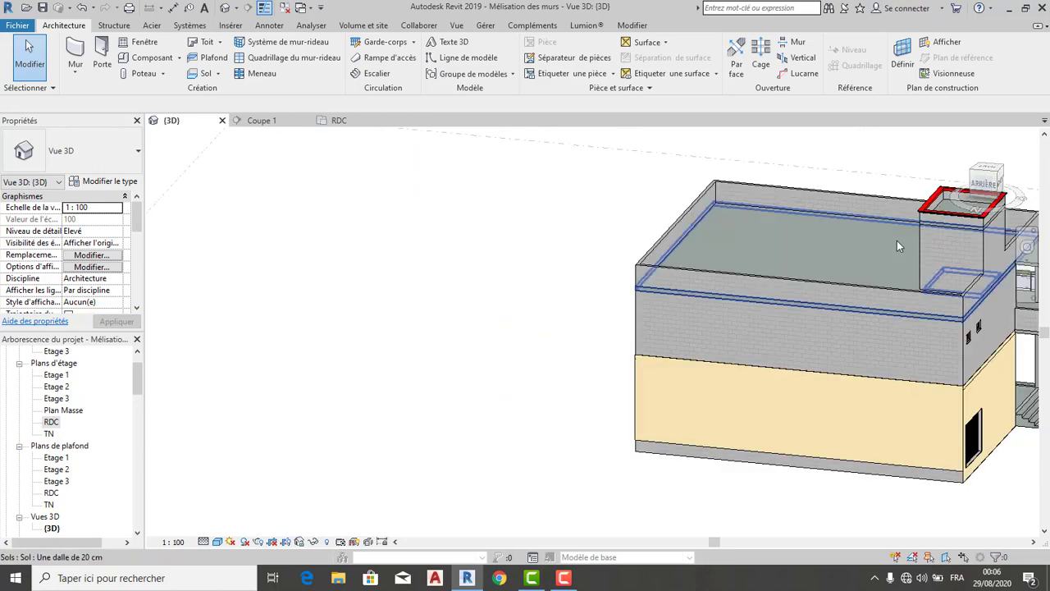
{"action": "middle_click_drag", "start_coordinate": [882, 244], "coordinate": [671, 253]}
{"action": "left_click_drag", "start_coordinate": [987, 182], "coordinate": [328, 179]}
{"action": "scroll", "coordinate": [763, 375], "scroll_direction": "up", "scroll_amount": 2}
{"action": "scroll", "coordinate": [712, 363], "scroll_direction": "up", "scroll_amount": 4}
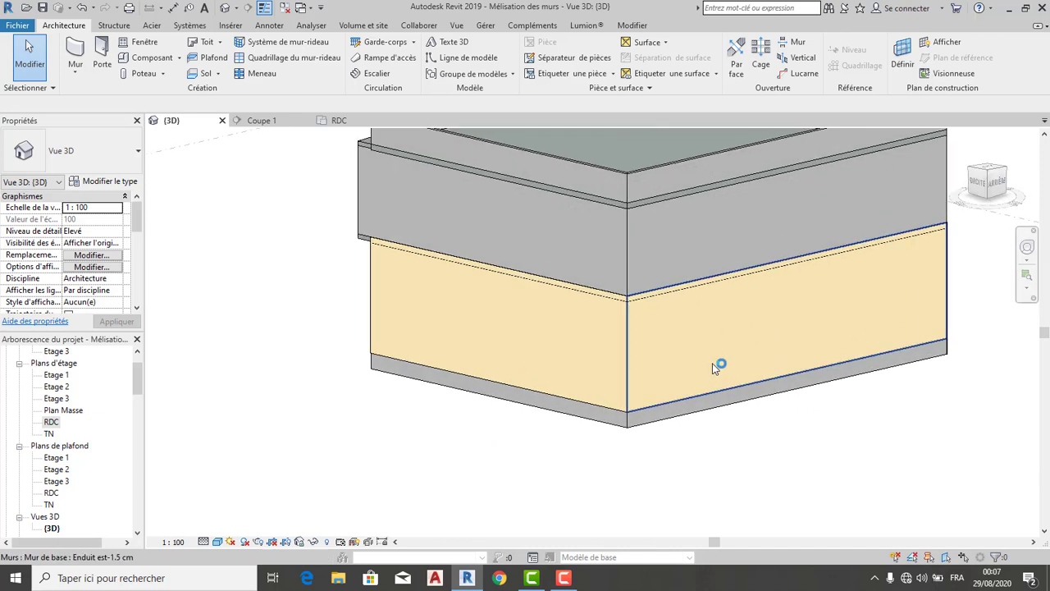
{"action": "scroll", "coordinate": [712, 363], "scroll_direction": "down", "scroll_amount": 1}
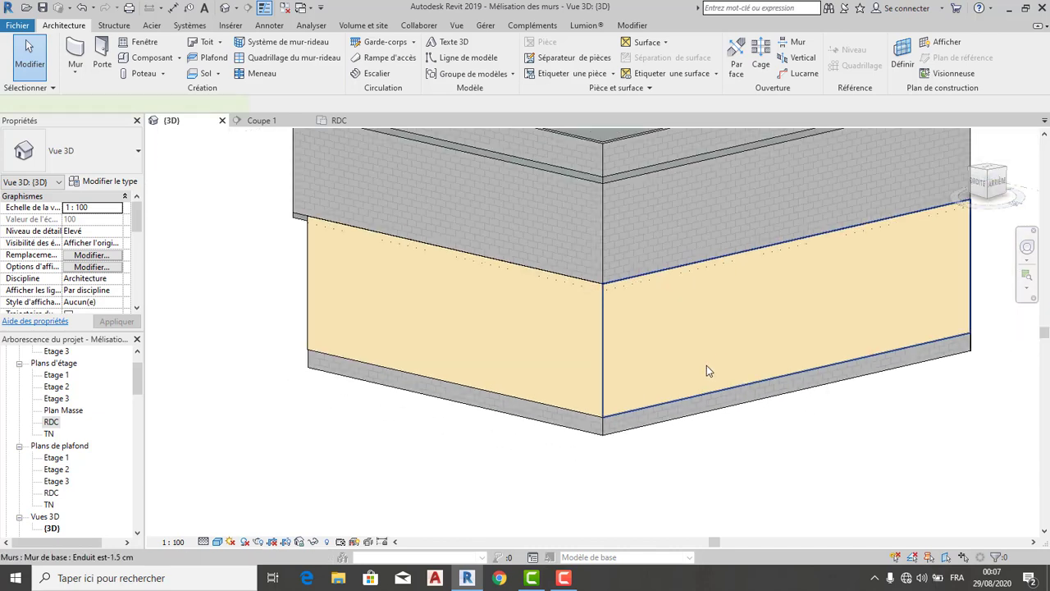
{"action": "left_click", "coordinate": [707, 367]}
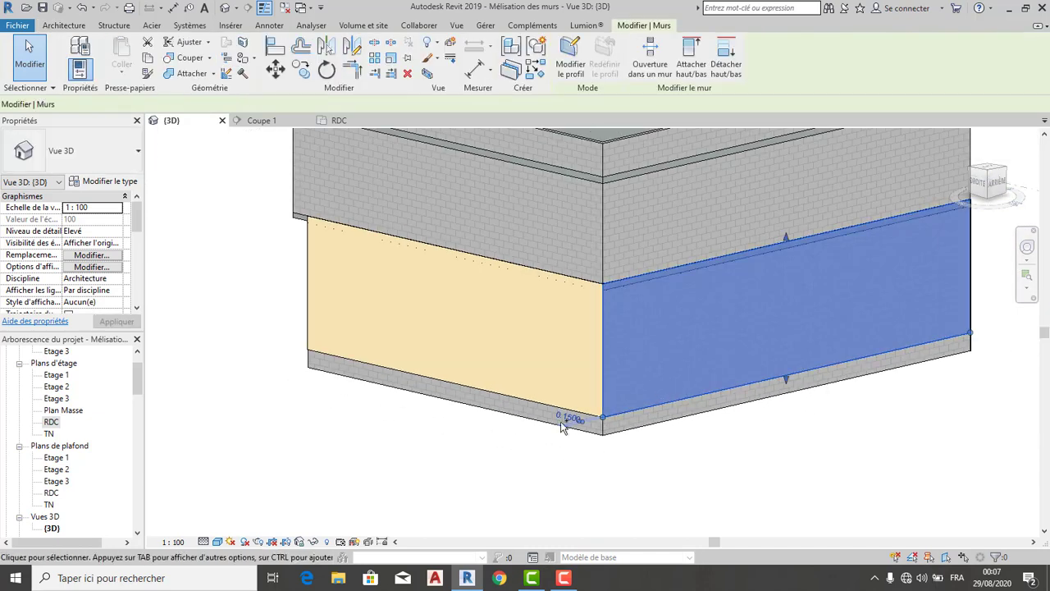
{"action": "left_click", "coordinate": [557, 362], "text": "ctrl"}
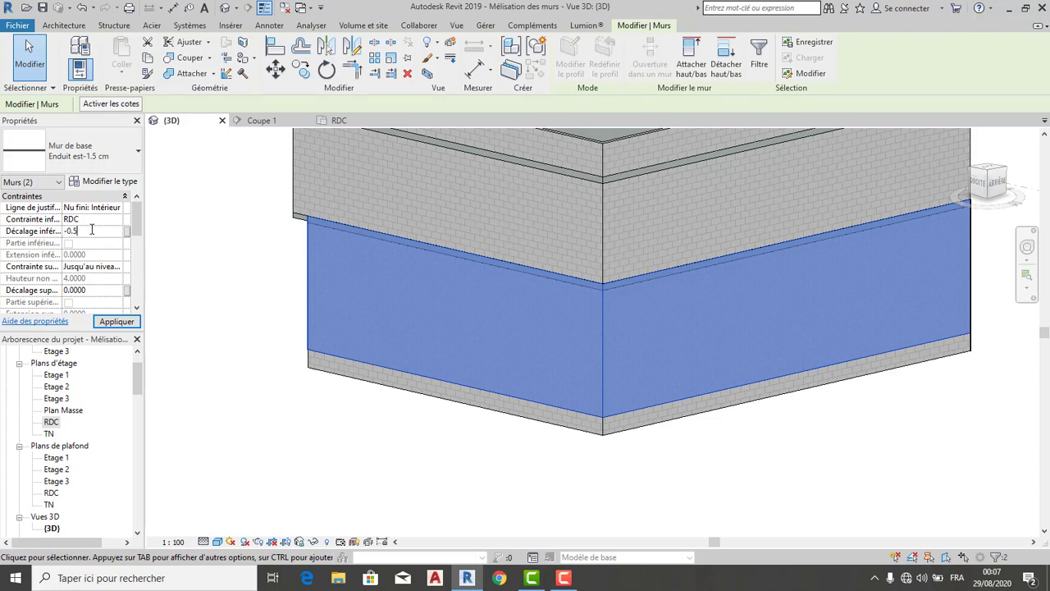
{"action": "left_click", "coordinate": [119, 322]}
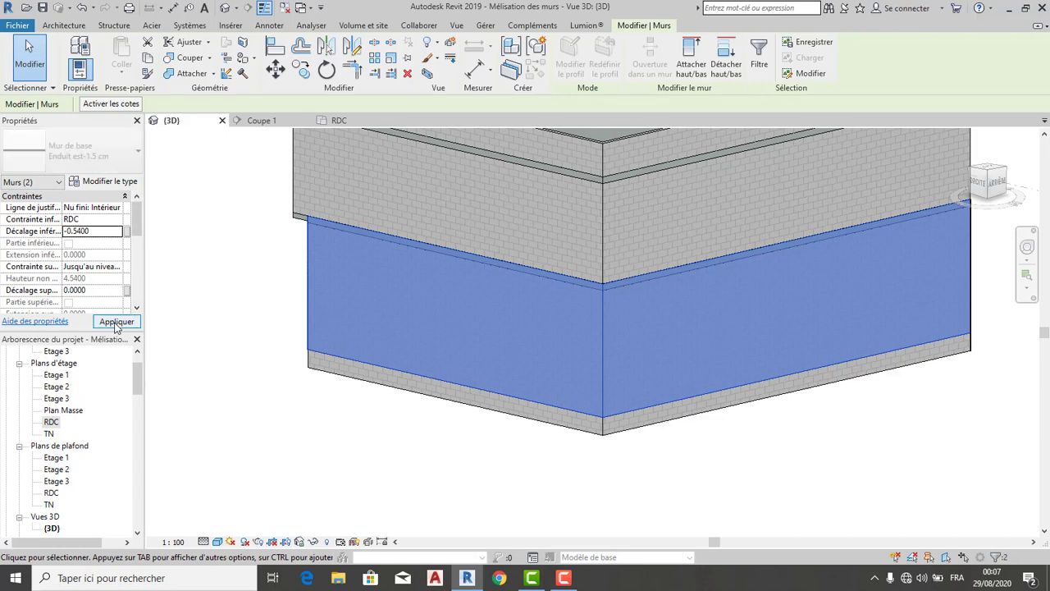
- Set the top constraint of the rear and right render walls to Jusqu'au niveau: Etage 2
{"action": "scroll", "coordinate": [228, 408], "scroll_direction": "down", "scroll_amount": 3}
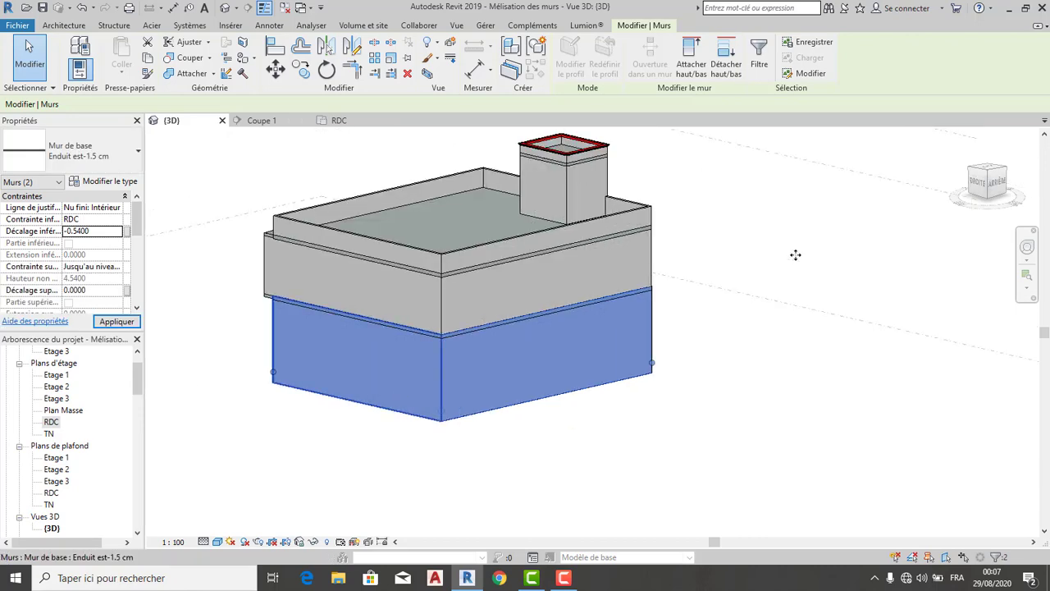
{"action": "left_click", "coordinate": [983, 191]}
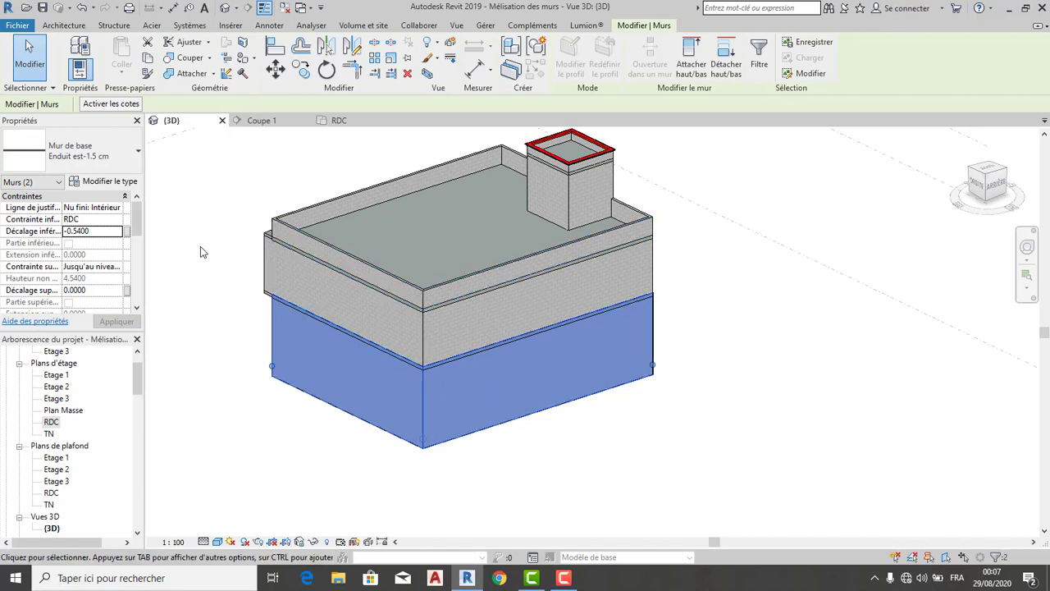
{"action": "left_click", "coordinate": [110, 269]}
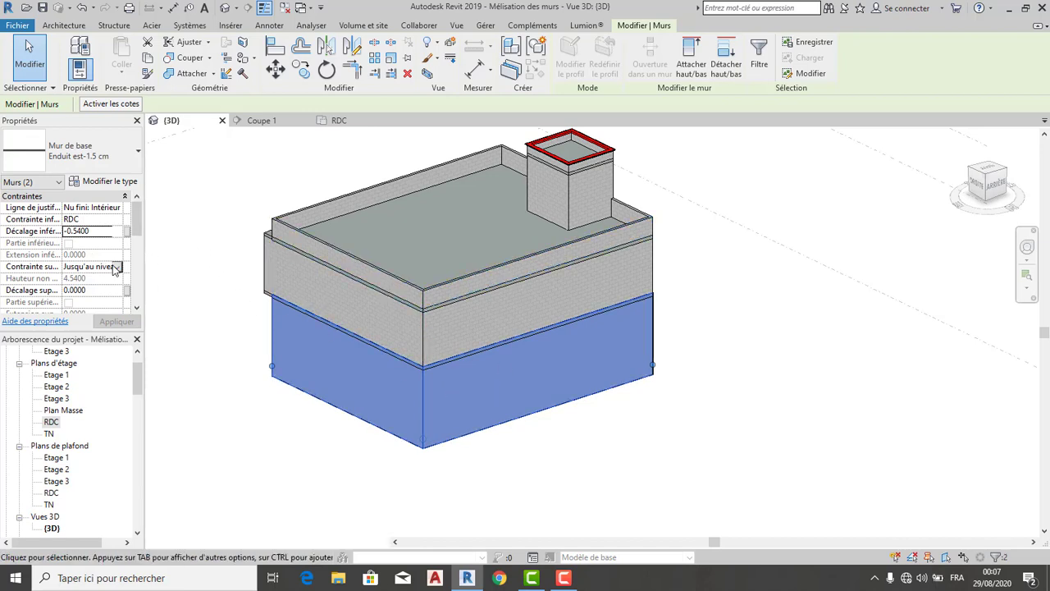
{"action": "left_click", "coordinate": [116, 269]}
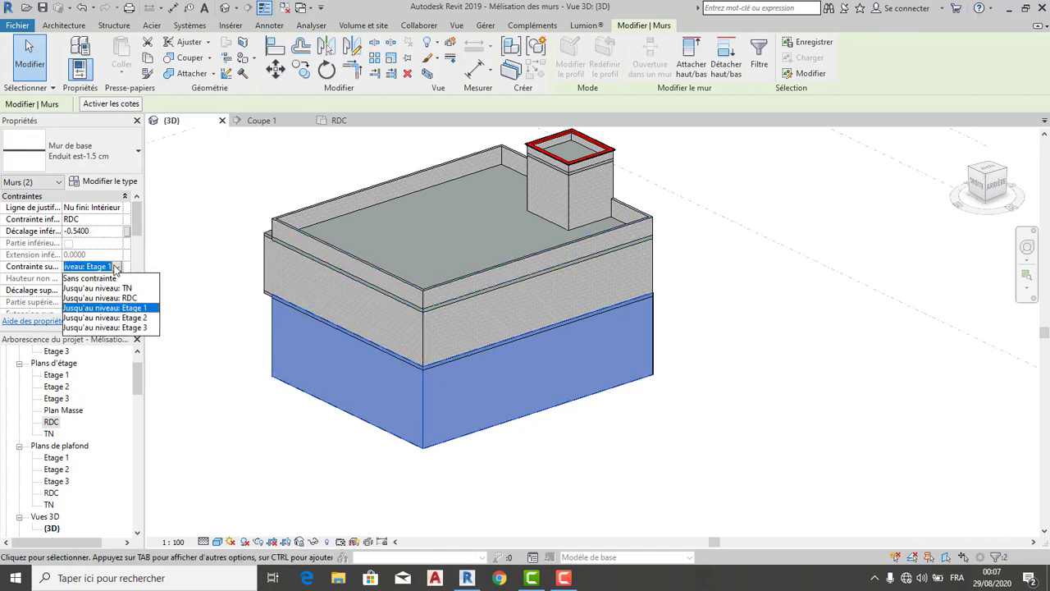
{"action": "left_click", "coordinate": [112, 318]}
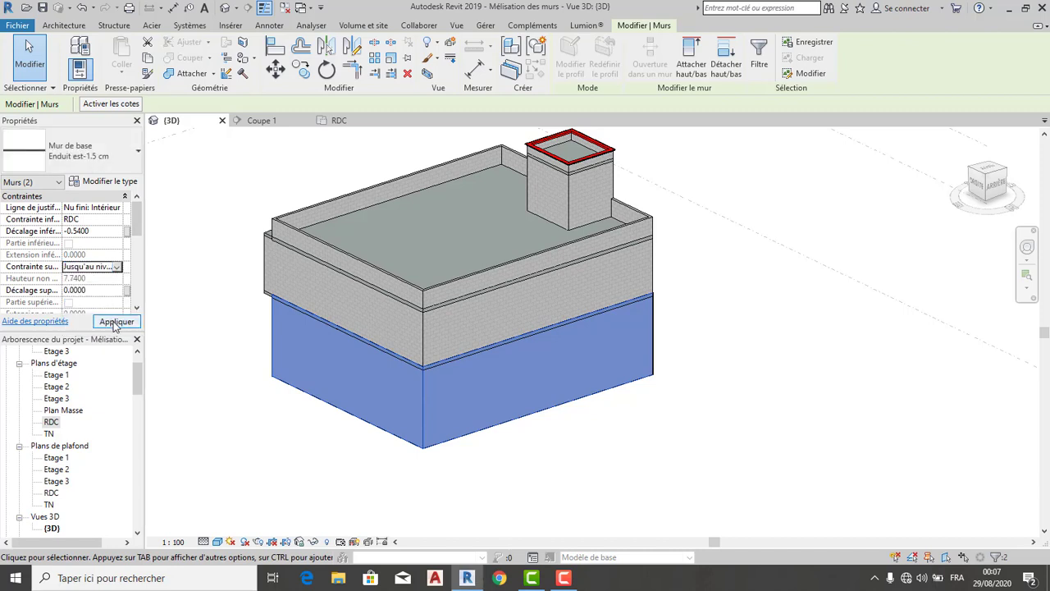
{"action": "left_click", "coordinate": [114, 322]}
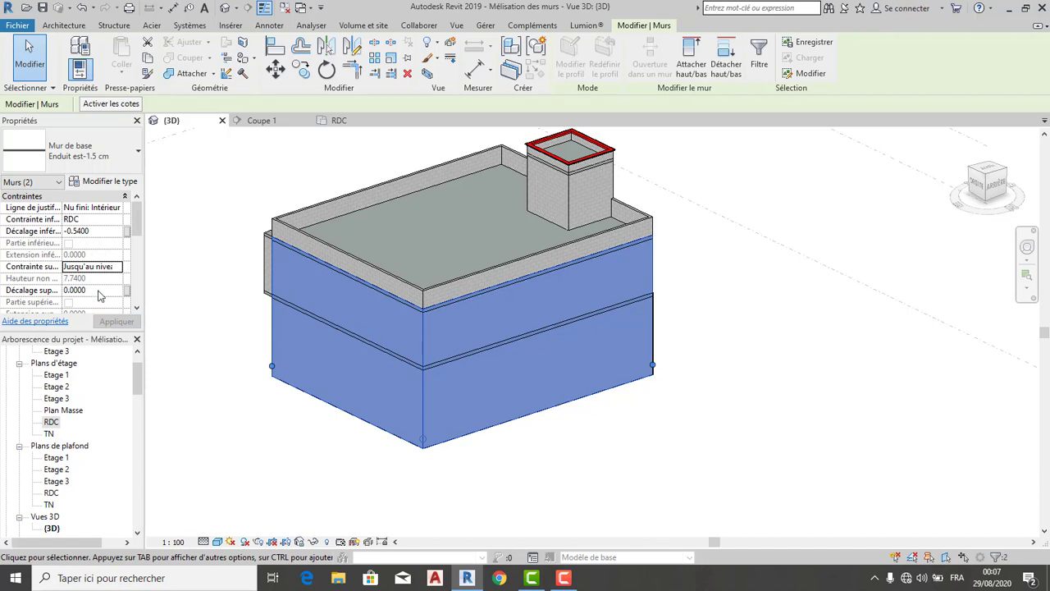
- Set the top offset of the rear and right render walls to 1.00 so they cover the parapet
{"action": "left_click", "coordinate": [116, 321]}
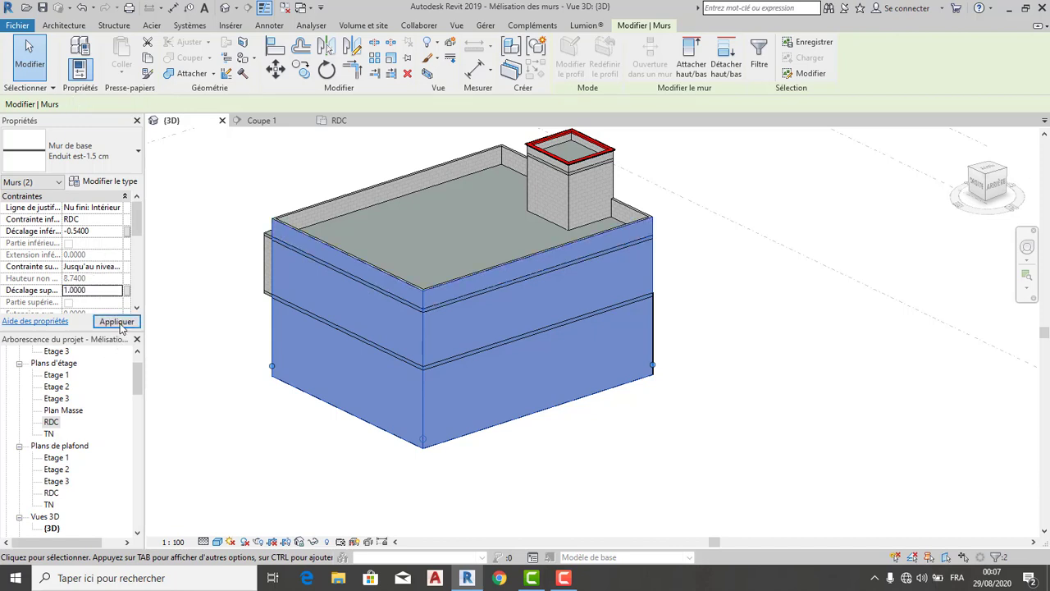
{"action": "scroll", "coordinate": [648, 432], "scroll_direction": "up", "scroll_amount": 4}
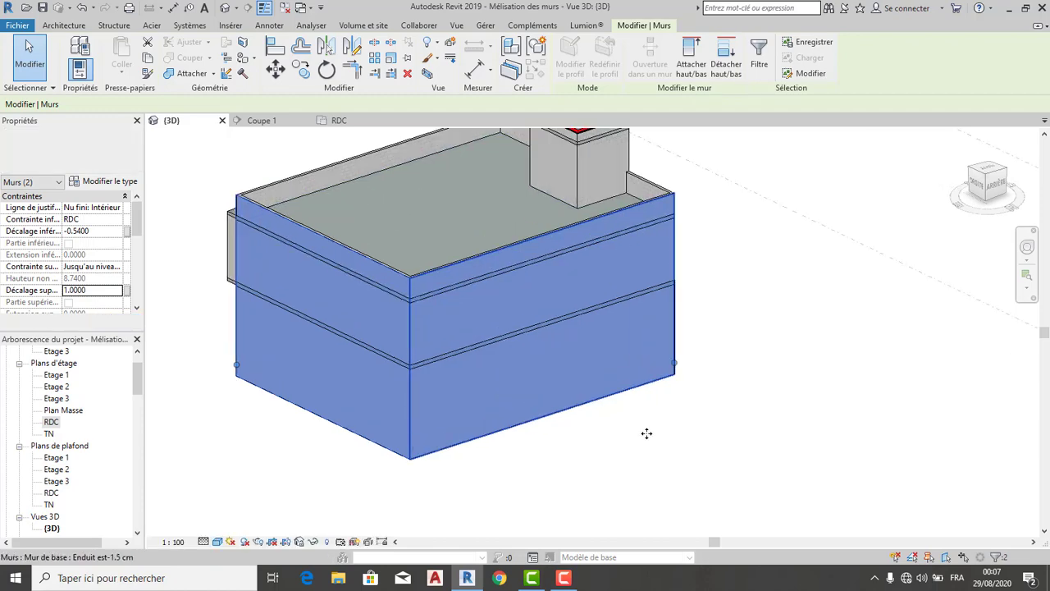
{"action": "left_click", "coordinate": [680, 424]}
{"action": "scroll", "coordinate": [680, 424], "scroll_direction": "down", "scroll_amount": 4}
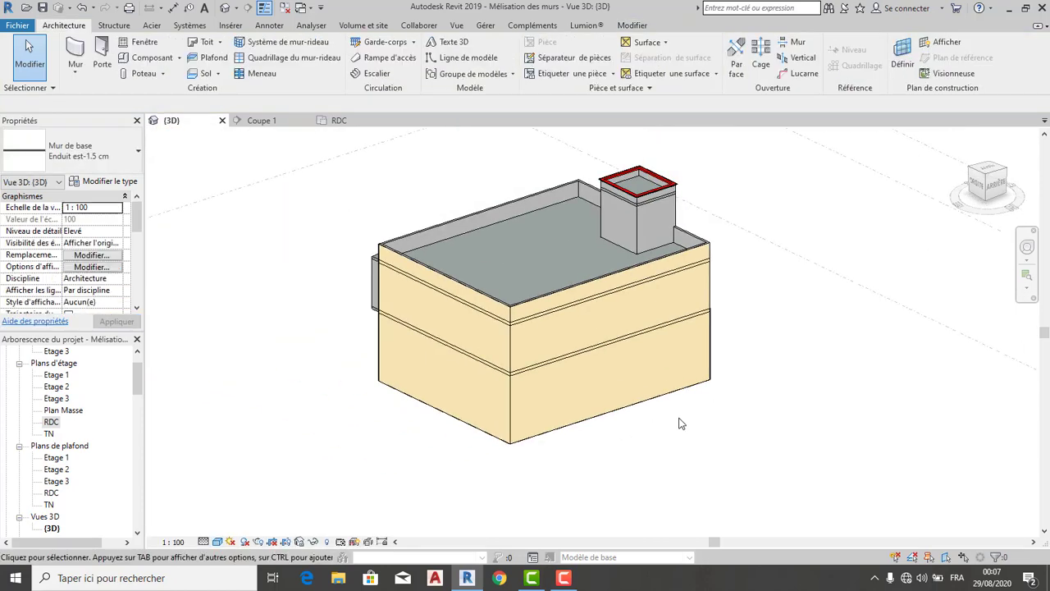
- Stretch the garage-side render wall up to the top of the parapet, giving a top offset of 4.20
{"action": "mouse_move", "coordinate": [909, 166]}
{"action": "middle_mouse_down", "text": "shift"}
{"action": "mouse_move", "coordinate": [712, 149]}
{"action": "mouse_move", "coordinate": [673, 125]}
{"action": "mouse_move", "coordinate": [686, 158]}
{"action": "middle_mouse_up", "text": "shift"}
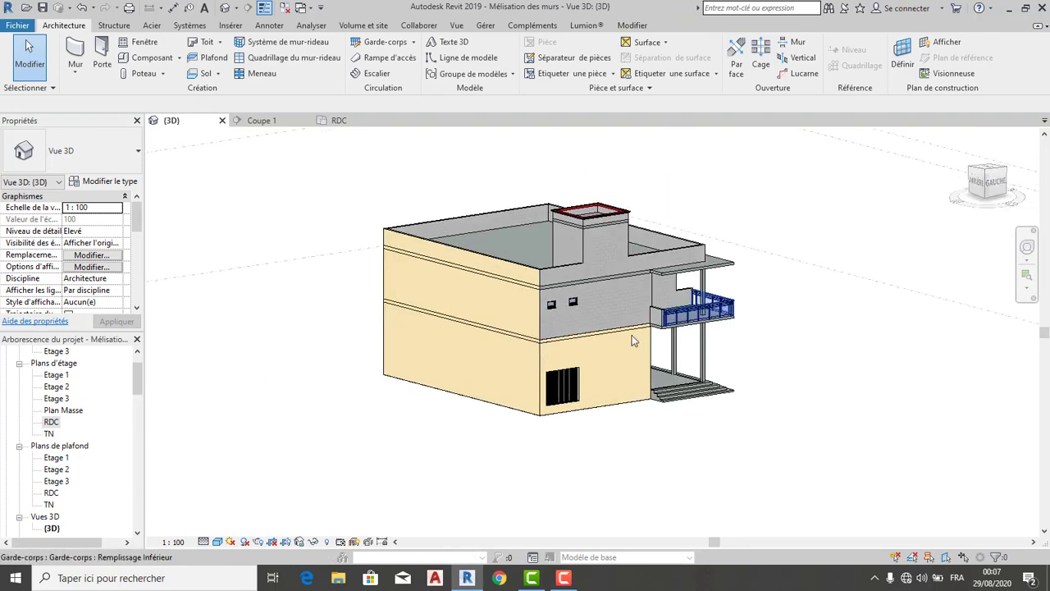
{"action": "scroll", "coordinate": [593, 357], "scroll_direction": "up", "scroll_amount": 3}
{"action": "left_click", "coordinate": [595, 349]}
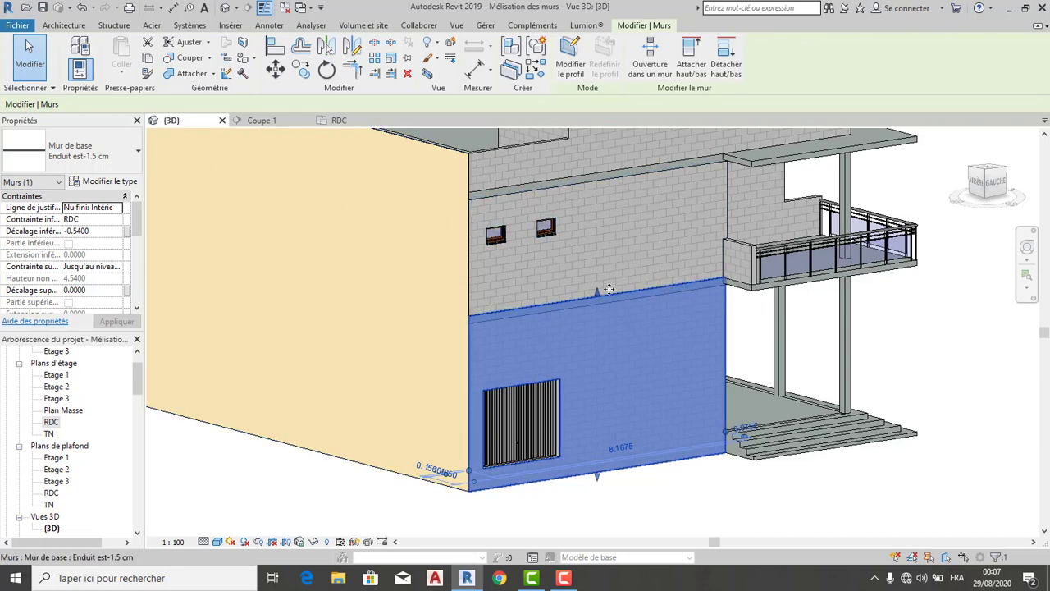
{"action": "left_click_drag", "start_coordinate": [595, 238], "coordinate": [585, 140]}
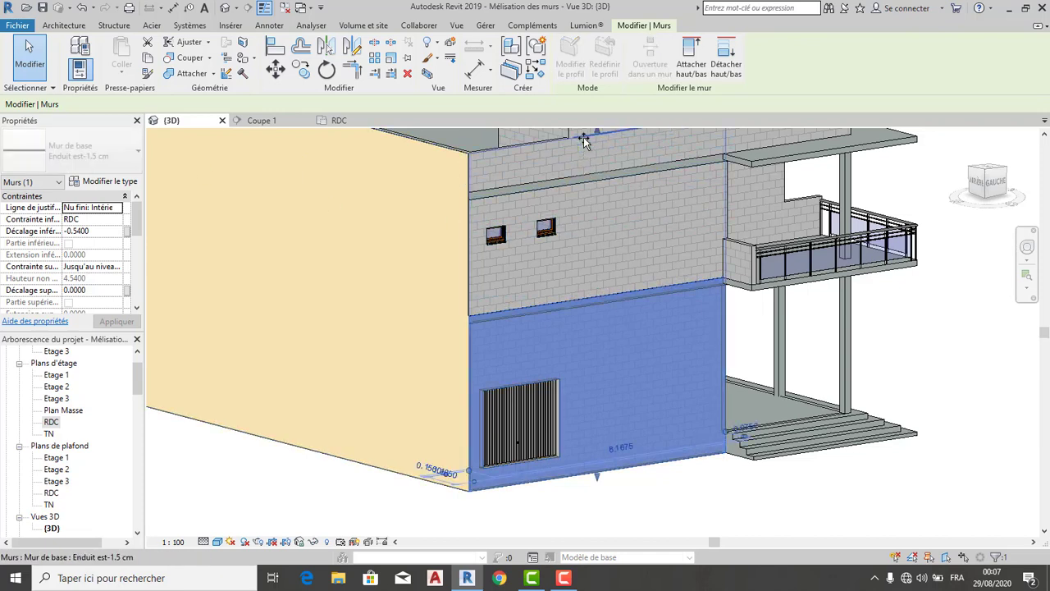
{"action": "scroll", "coordinate": [597, 195], "scroll_direction": "down", "scroll_amount": 1}
{"action": "key", "text": "Escape"}
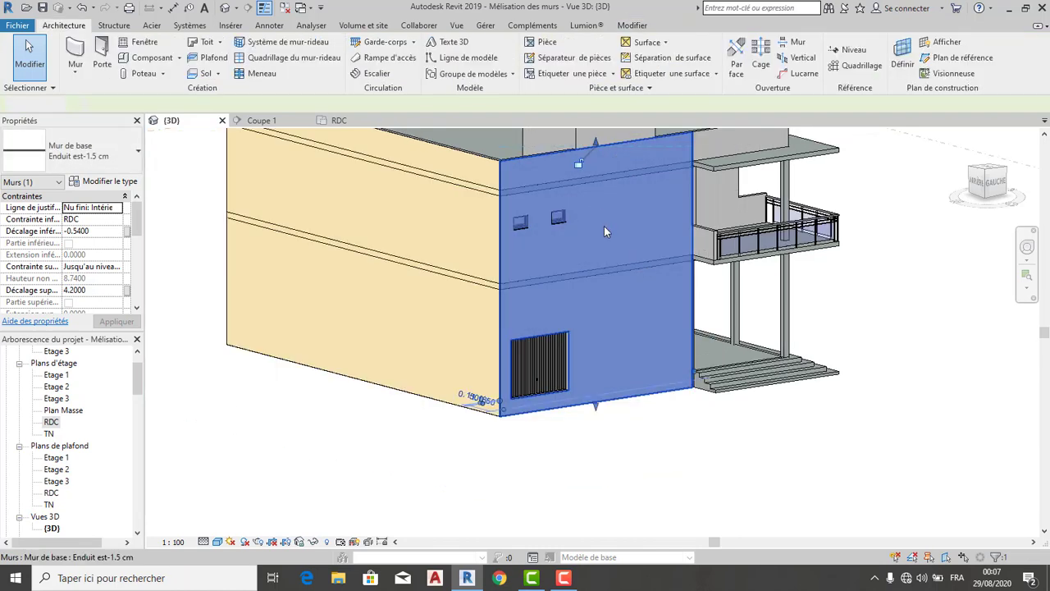
- Join the garage-side render wall with the 15 cm parapet wall behind its upper edge
{"action": "left_click", "coordinate": [991, 188]}
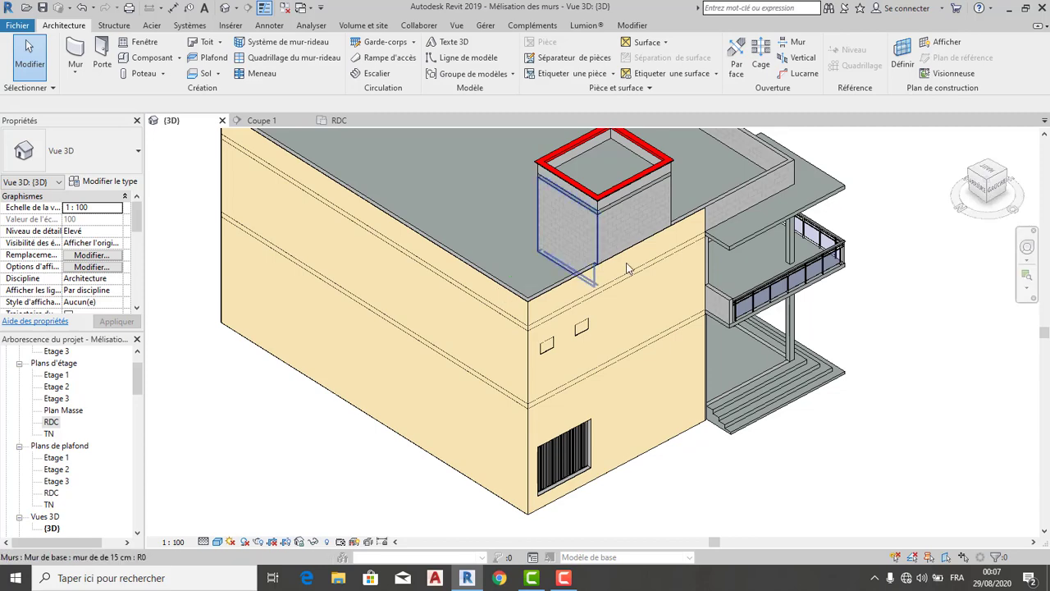
{"action": "scroll", "coordinate": [617, 294], "scroll_direction": "up", "scroll_amount": 3}
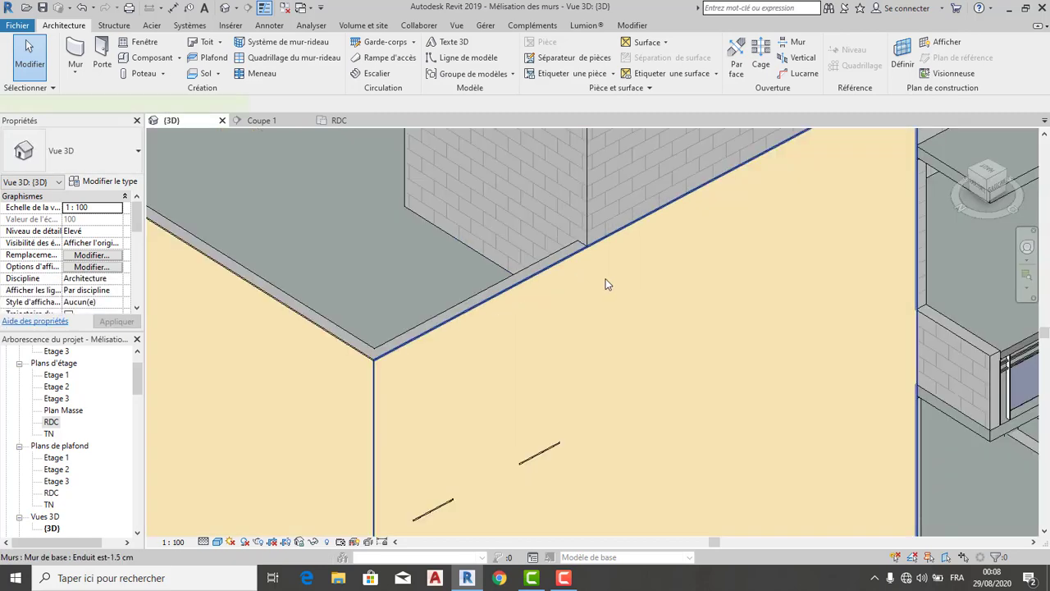
{"action": "left_click", "coordinate": [604, 282]}
{"action": "left_click", "coordinate": [192, 74]}
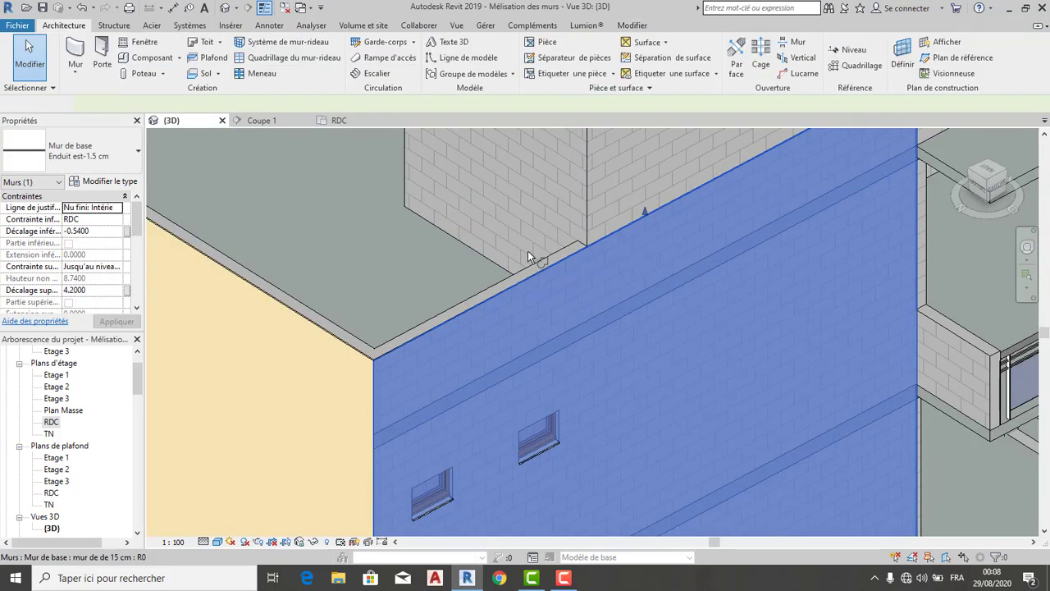
{"action": "left_click", "coordinate": [577, 247]}
{"action": "left_click", "coordinate": [577, 247]}
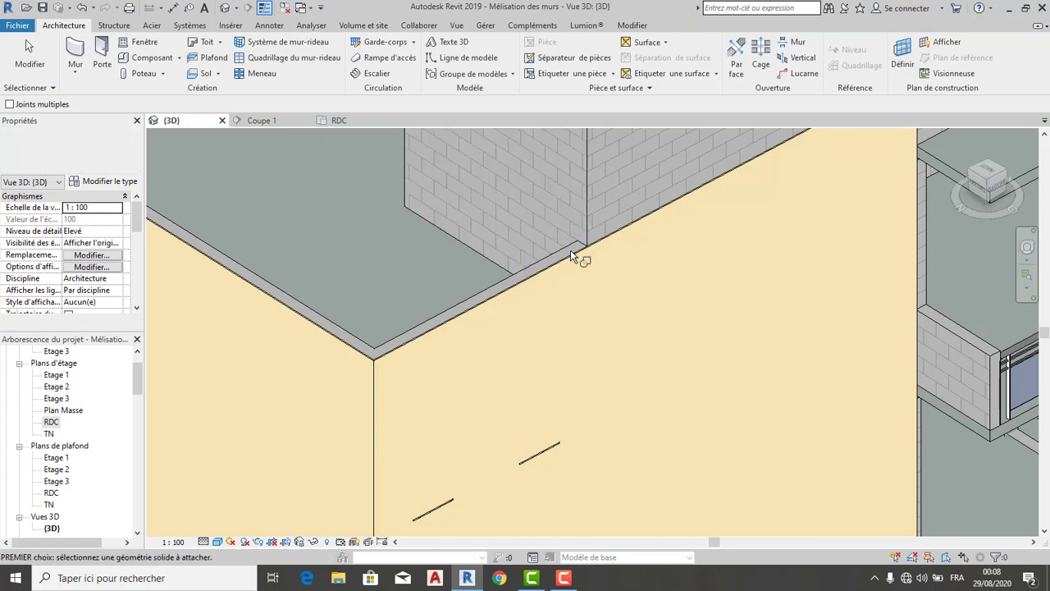
{"action": "left_click", "coordinate": [476, 317]}
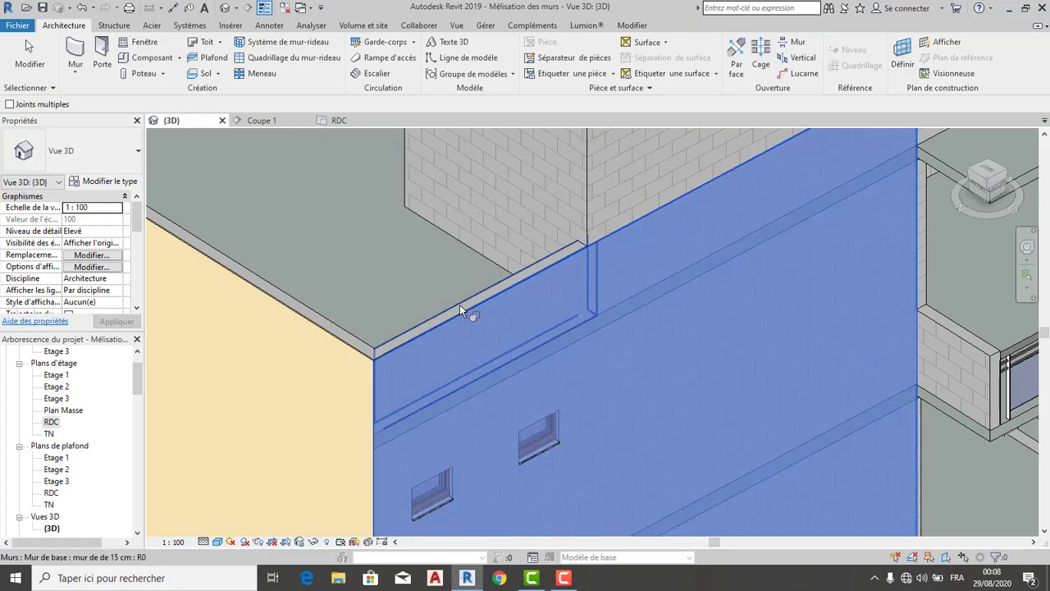
{"action": "left_click", "coordinate": [460, 306]}
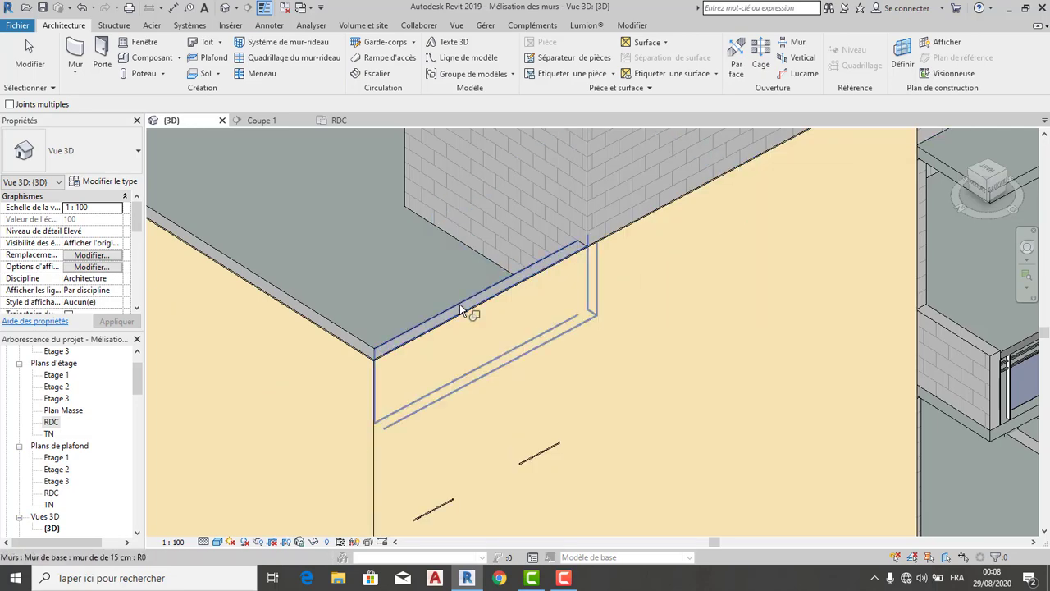
{"action": "scroll", "coordinate": [460, 304], "scroll_direction": "down", "scroll_amount": 1}
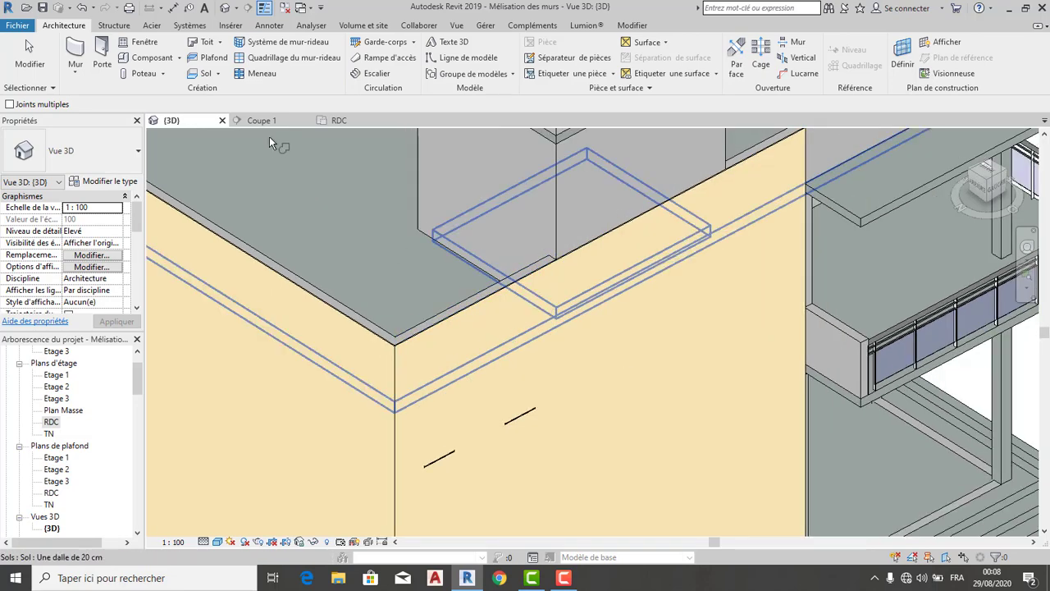
- In the Etage 1 floor plan, join the garage-side render wall with the 15 cm wall containing the two small windows
{"action": "double_click", "coordinate": [51, 376]}
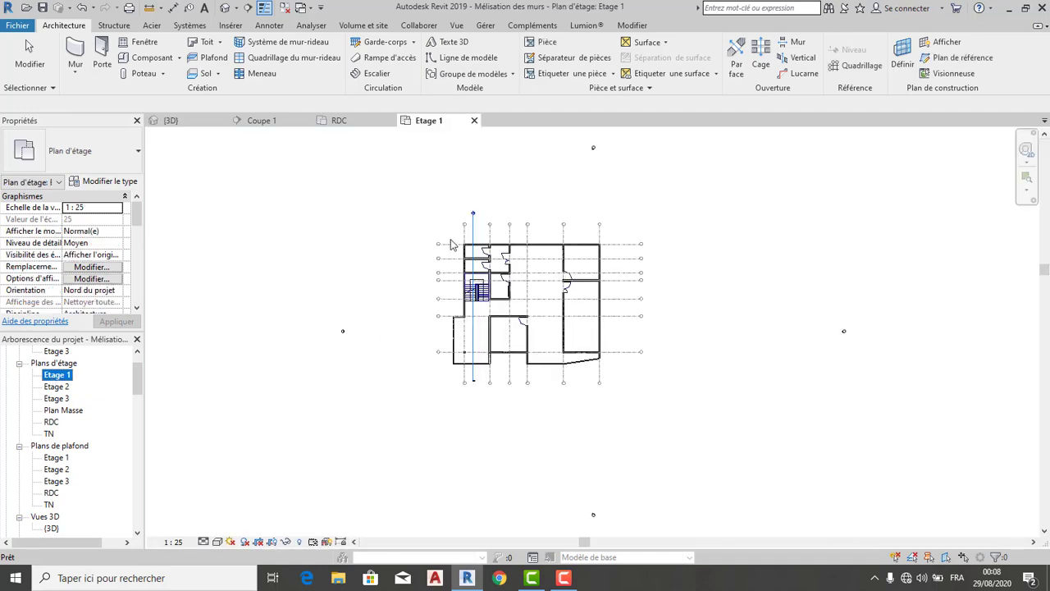
{"action": "scroll", "coordinate": [493, 272], "scroll_direction": "up", "scroll_amount": 4}
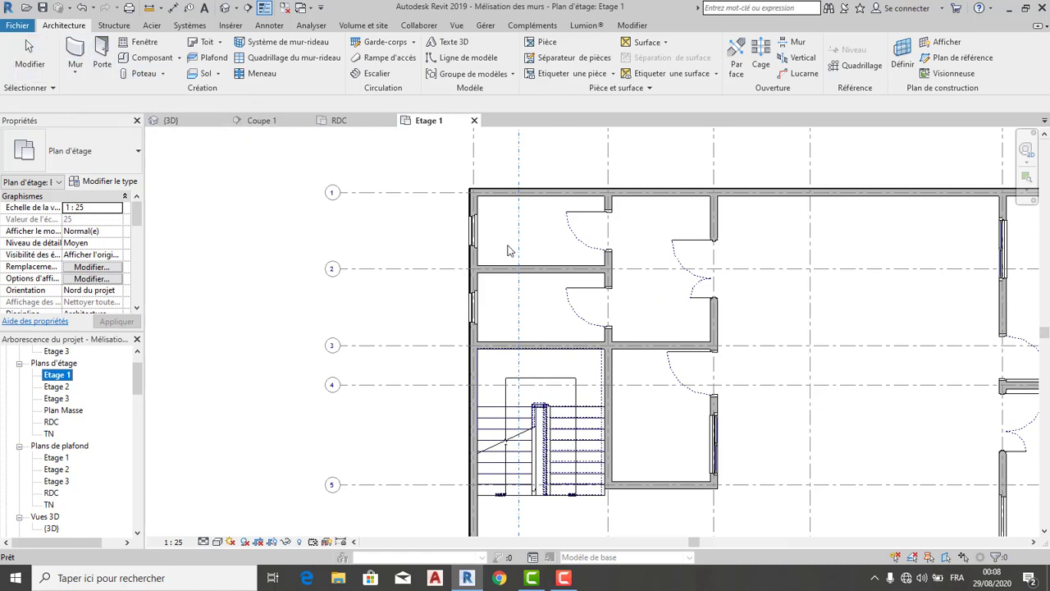
{"action": "key", "text": "Escape"}
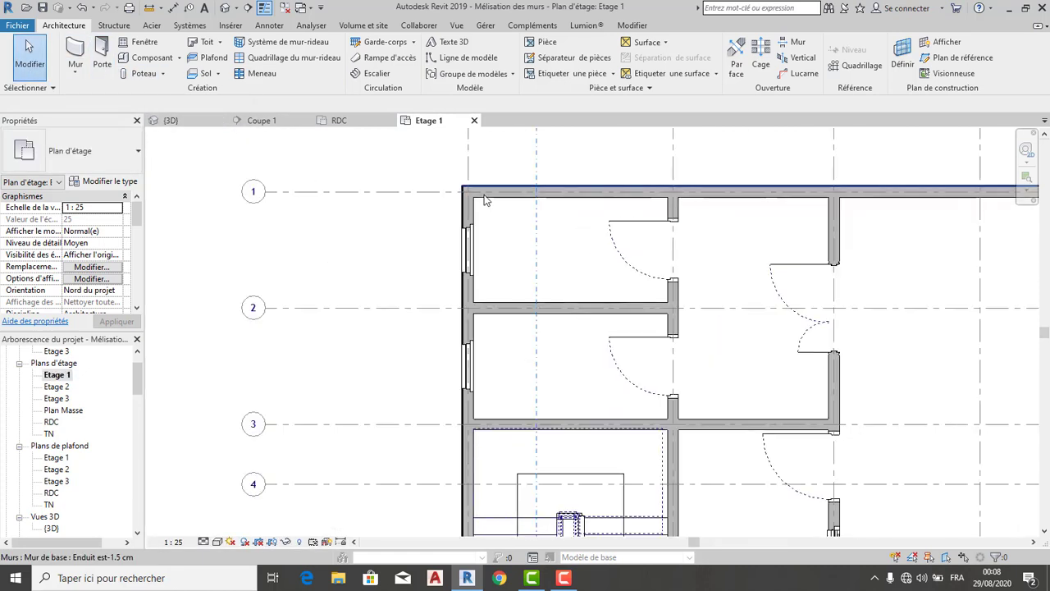
{"action": "scroll", "coordinate": [480, 206], "scroll_direction": "up", "scroll_amount": 2}
{"action": "left_click", "coordinate": [489, 195]}
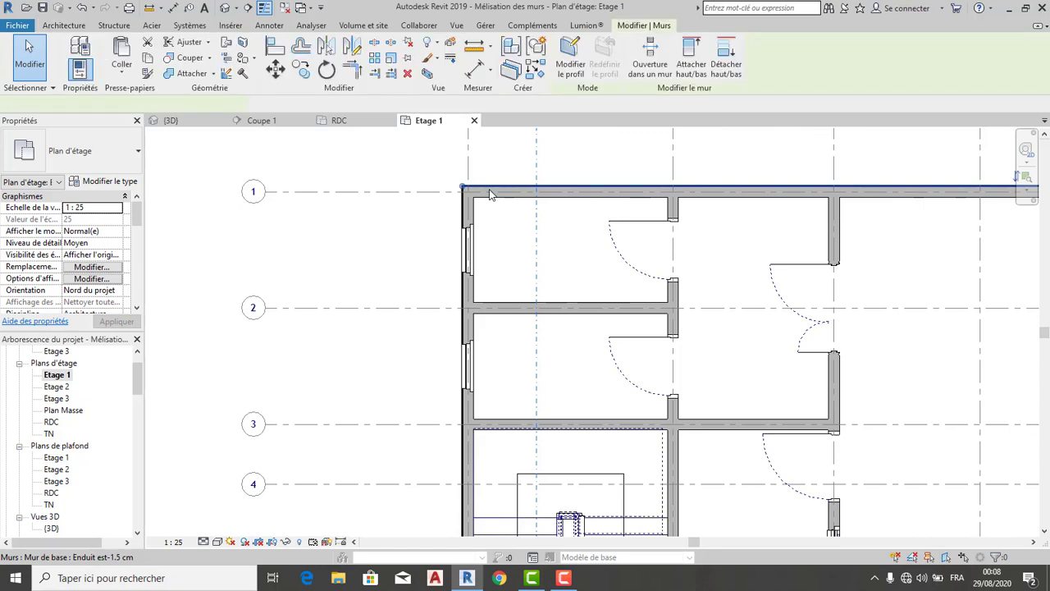
{"action": "left_click", "coordinate": [188, 72]}
{"action": "scroll", "coordinate": [455, 208], "scroll_direction": "up", "scroll_amount": 4}
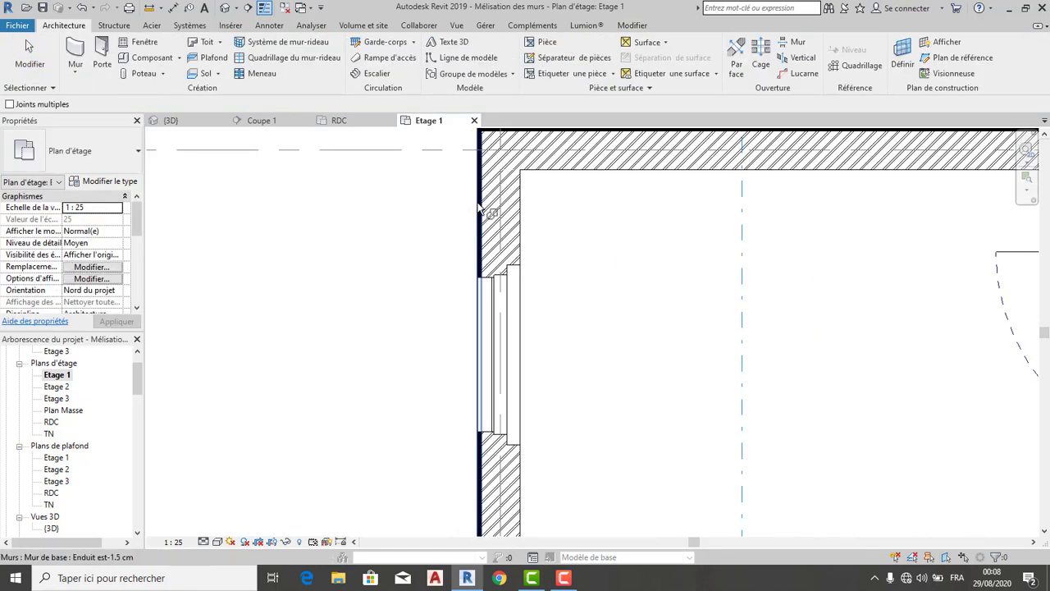
{"action": "left_click", "coordinate": [507, 251]}
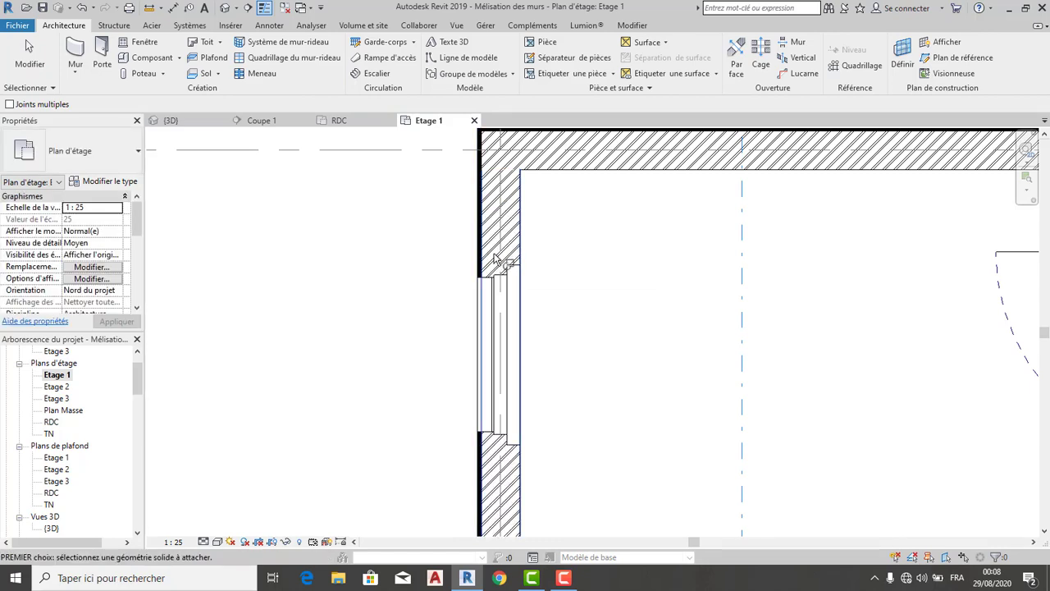
{"action": "scroll", "coordinate": [502, 264], "scroll_direction": "down", "scroll_amount": 2}
{"action": "scroll", "coordinate": [507, 271], "scroll_direction": "up", "scroll_amount": 3}
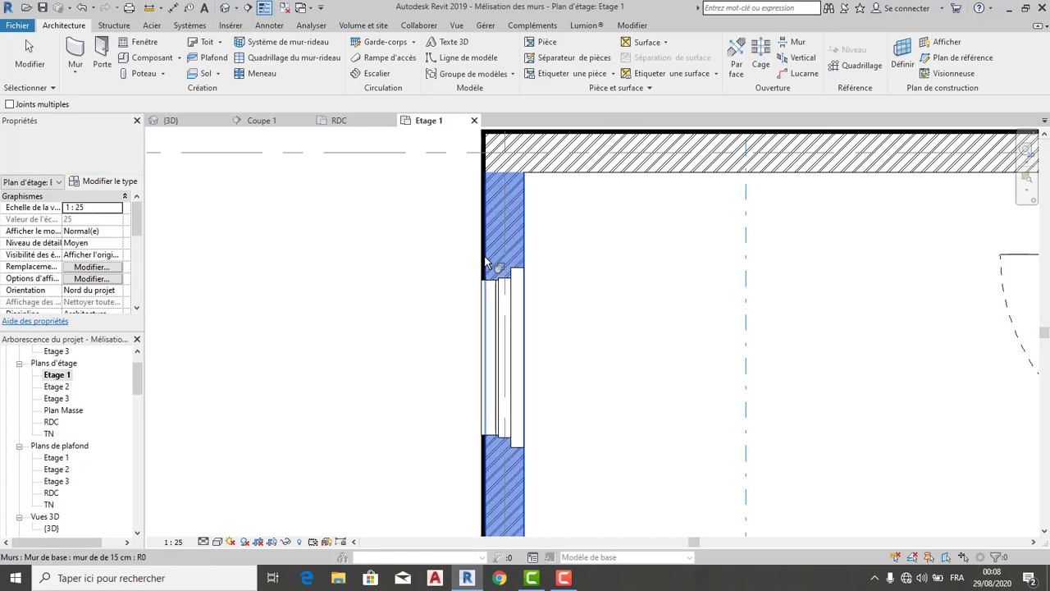
- Examine the window openings in the garage-side render wall and the facades around the building in the 3D view
{"action": "left_click", "coordinate": [182, 122]}
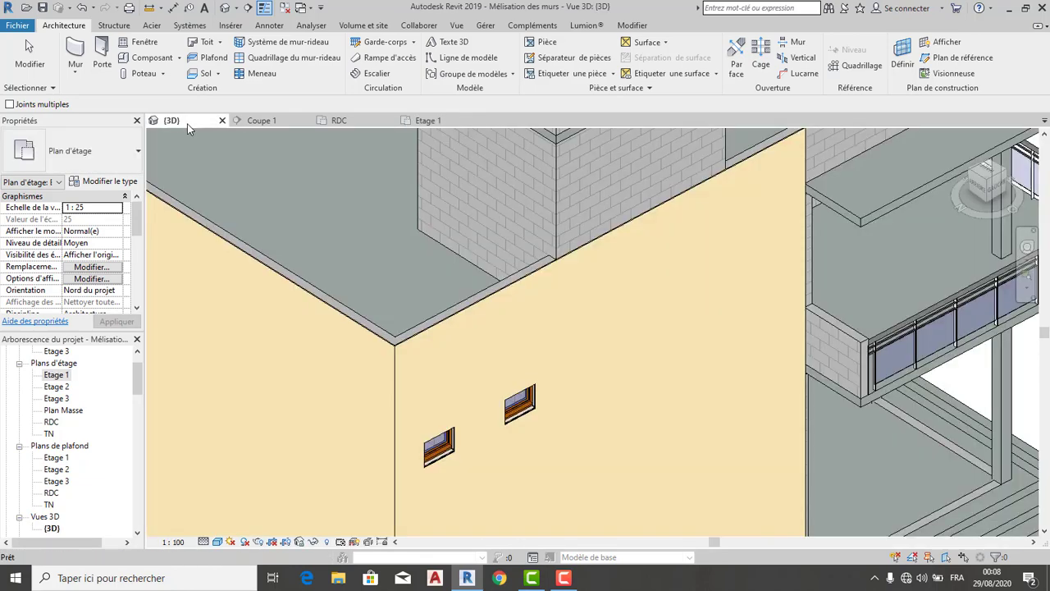
{"action": "scroll", "coordinate": [410, 212], "scroll_direction": "down", "scroll_amount": 2}
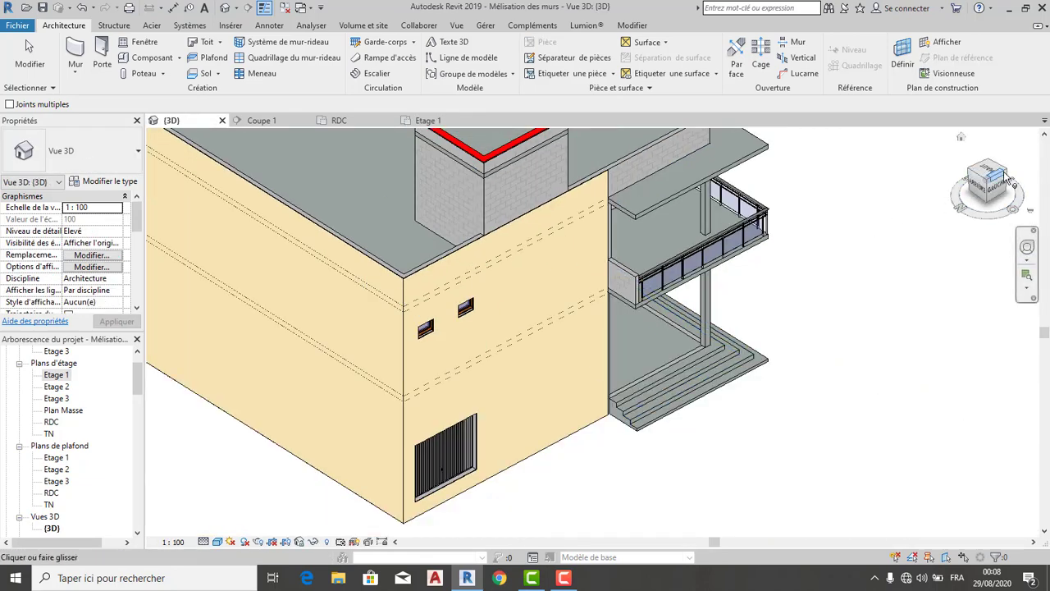
{"action": "left_click_drag", "start_coordinate": [1003, 175], "coordinate": [998, 148]}
{"action": "middle_click_drag", "start_coordinate": [969, 304], "coordinate": [996, 345]}
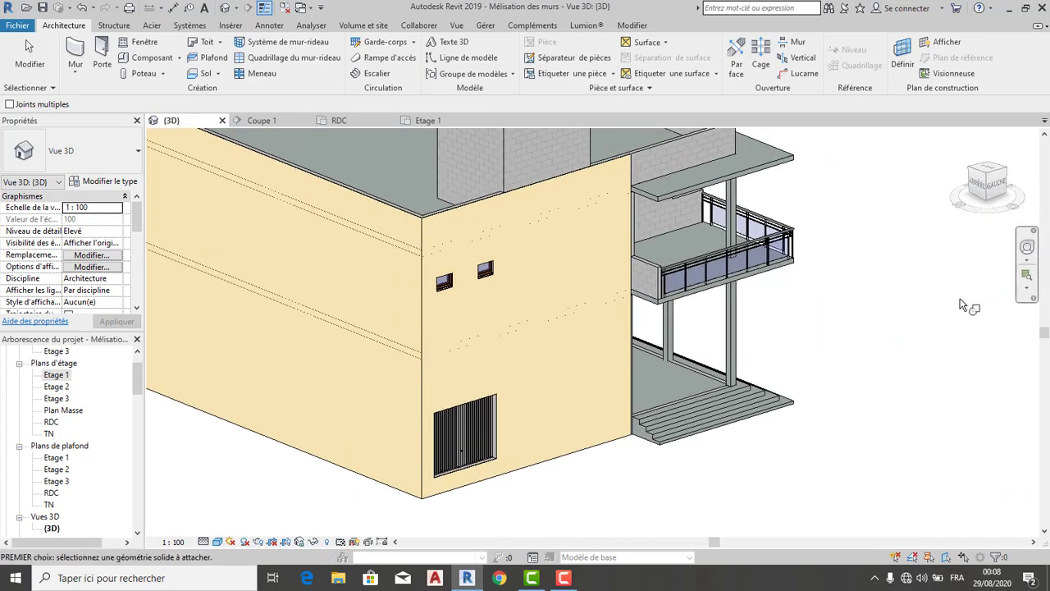
{"action": "scroll", "coordinate": [963, 301], "scroll_direction": "down", "scroll_amount": 1}
{"action": "mouse_move", "coordinate": [986, 182]}
{"action": "left_mouse_down"}
{"action": "mouse_move", "coordinate": [897, 175]}
{"action": "mouse_move", "coordinate": [788, 203]}
{"action": "mouse_move", "coordinate": [730, 184]}
{"action": "mouse_move", "coordinate": [654, 189]}
{"action": "mouse_move", "coordinate": [688, 165]}
{"action": "left_mouse_up"}
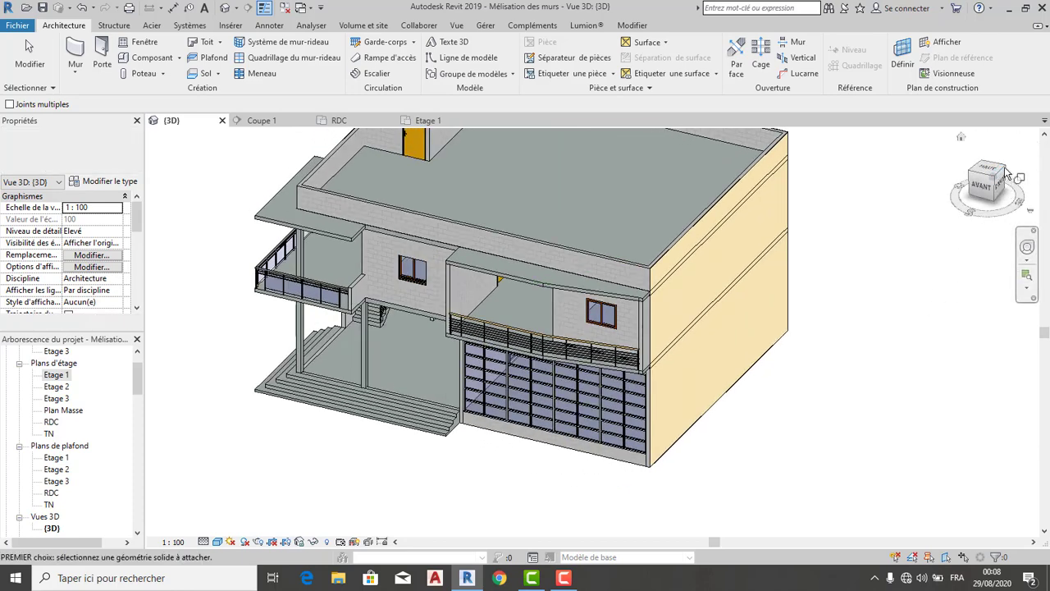
{"action": "mouse_move", "coordinate": [927, 293]}
{"action": "middle_mouse_down", "text": "shift"}
{"action": "mouse_move", "coordinate": [946, 260]}
{"action": "mouse_move", "coordinate": [948, 306]}
{"action": "middle_mouse_up", "text": "shift"}
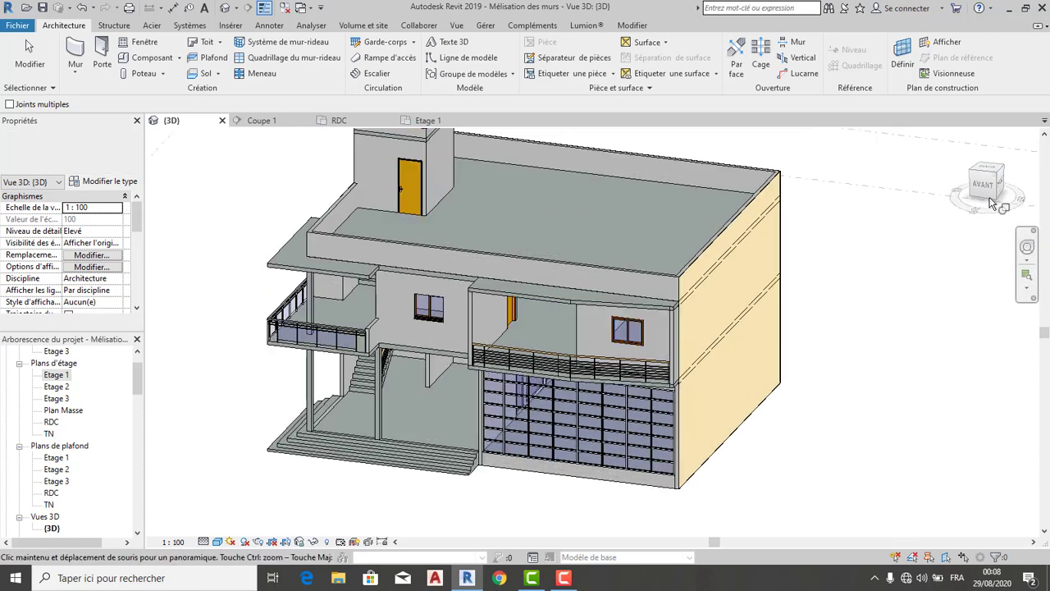
{"action": "mouse_move", "coordinate": [990, 174]}
{"action": "left_mouse_down"}
{"action": "mouse_move", "coordinate": [1039, 189]}
{"action": "mouse_move", "coordinate": [1027, 194]}
{"action": "left_mouse_up"}
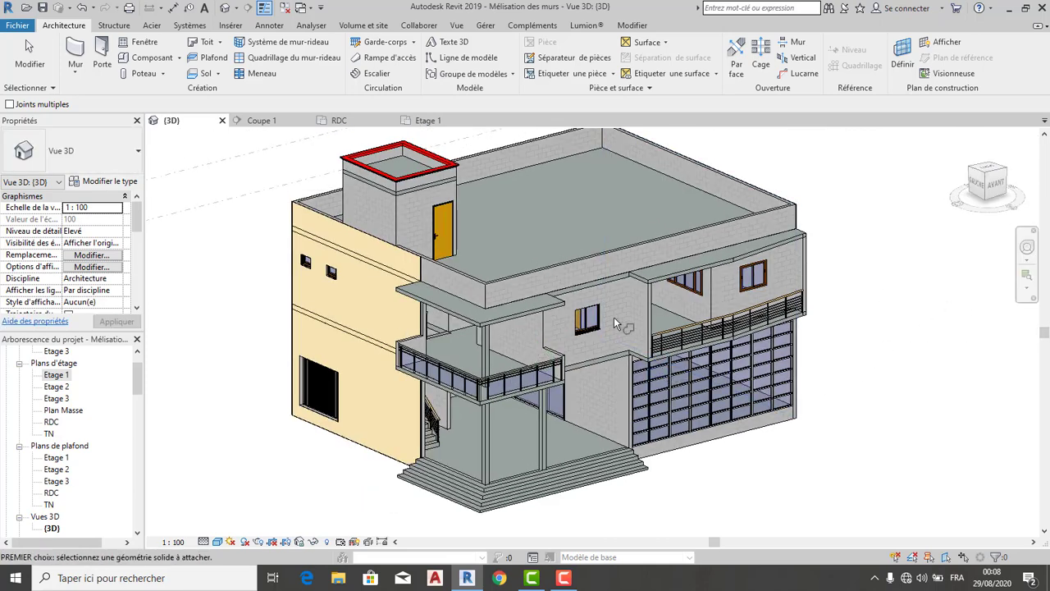
{"action": "scroll", "coordinate": [382, 316], "scroll_direction": "up", "scroll_amount": 4}
{"action": "middle_click_drag", "start_coordinate": [392, 280], "coordinate": [394, 335]}
{"action": "scroll", "coordinate": [542, 260], "scroll_direction": "down", "scroll_amount": 2}
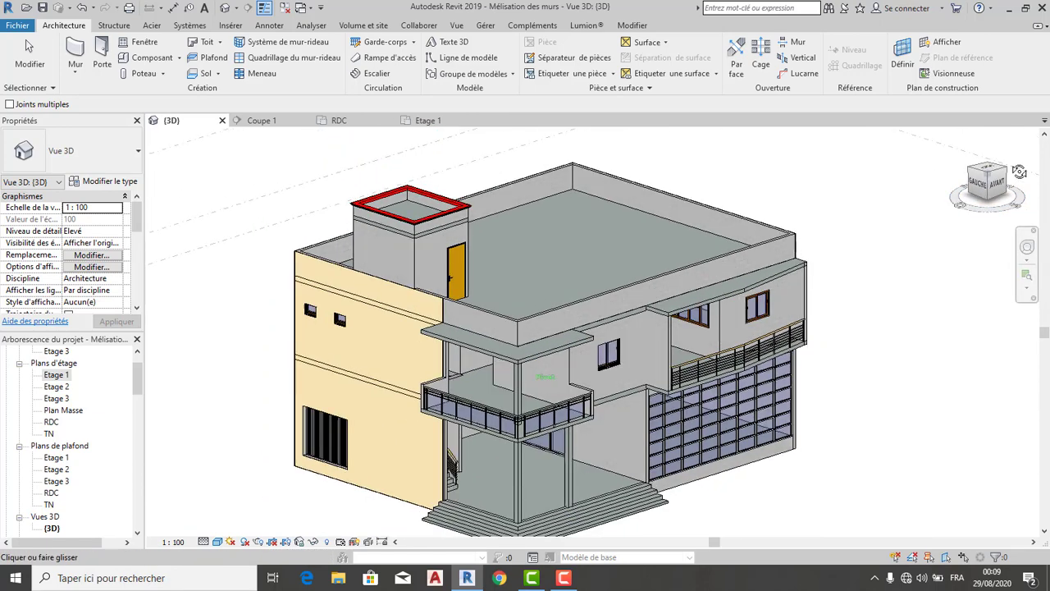
{"action": "mouse_move", "coordinate": [1019, 171]}
{"action": "middle_mouse_down", "text": "shift"}
{"action": "mouse_move", "coordinate": [164, 178]}
{"action": "mouse_move", "coordinate": [230, 222]}
{"action": "mouse_move", "coordinate": [296, 226]}
{"action": "mouse_move", "coordinate": [352, 205]}
{"action": "middle_mouse_up", "text": "shift"}
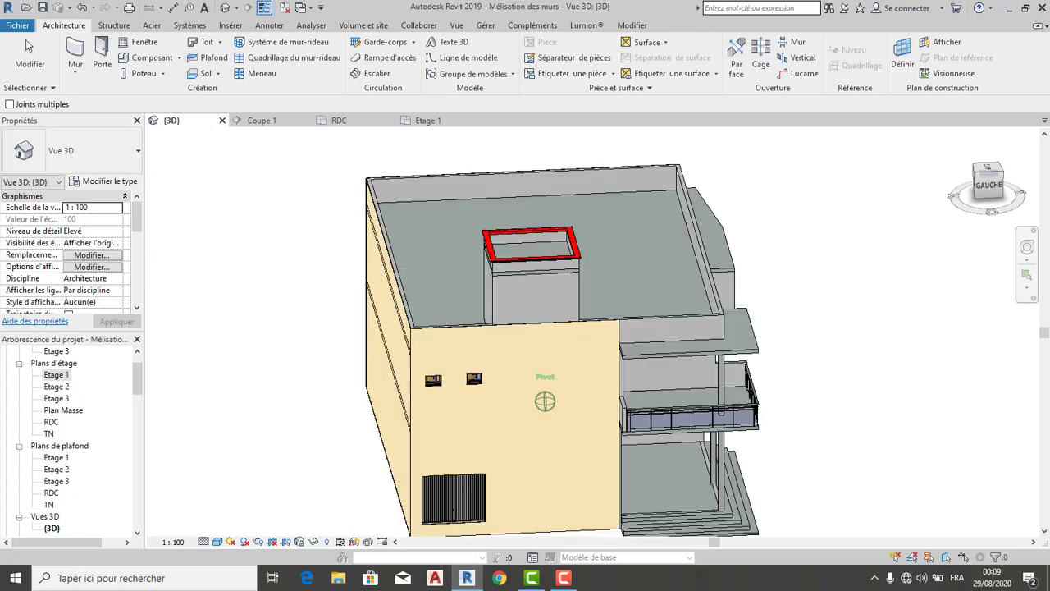
- Start editing the garage-side render wall's profile and pick the stair tower's two vertical edges as sketch lines
{"action": "middle_click_drag", "start_coordinate": [426, 374], "coordinate": [526, 384], "text": "shift"}
{"action": "scroll", "coordinate": [620, 341], "scroll_direction": "up", "scroll_amount": 3}
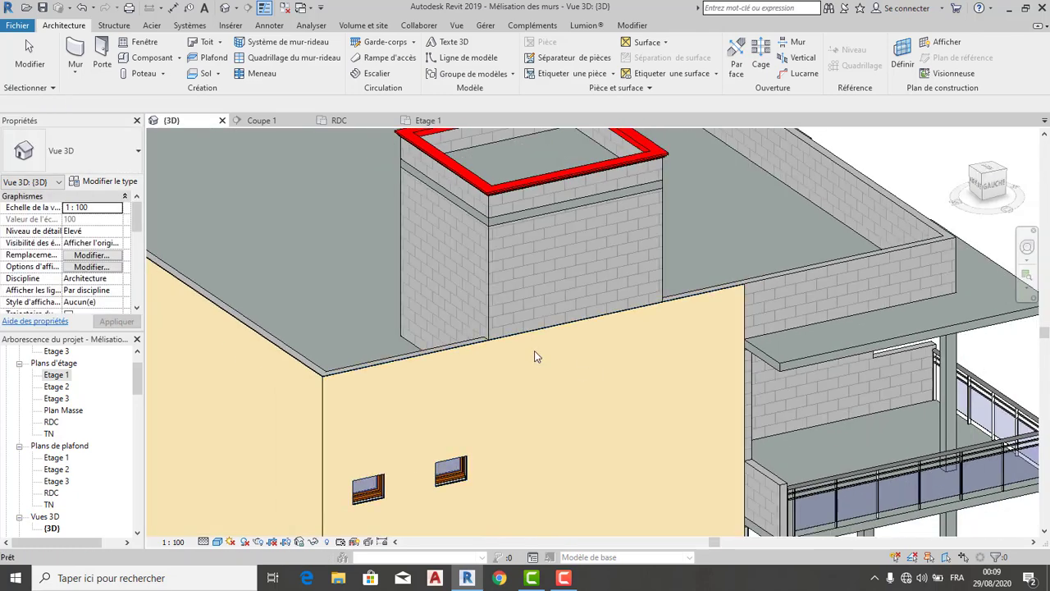
{"action": "left_click", "coordinate": [564, 339]}
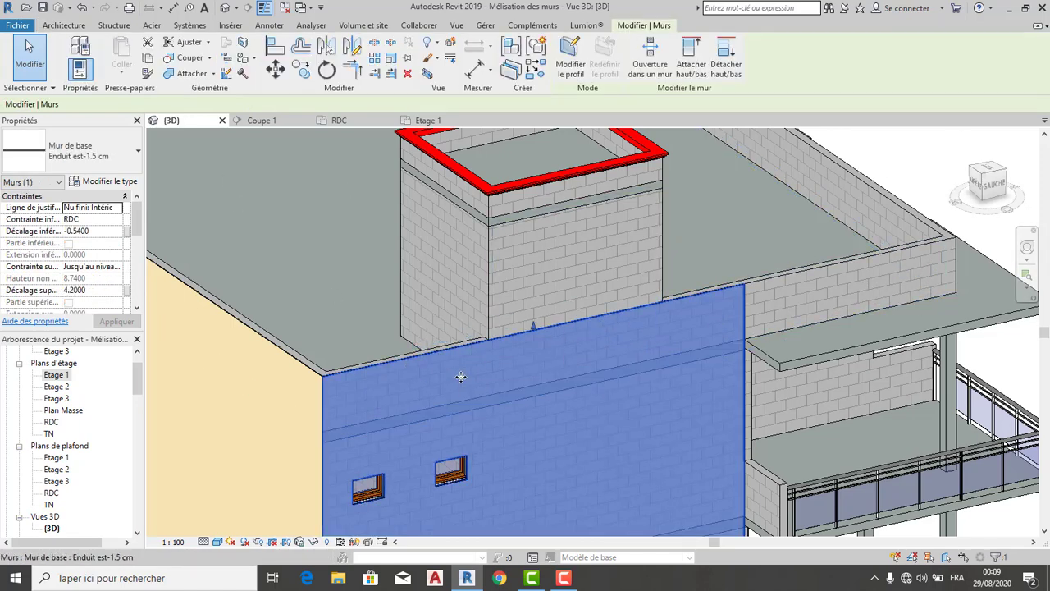
{"action": "left_click", "coordinate": [569, 69]}
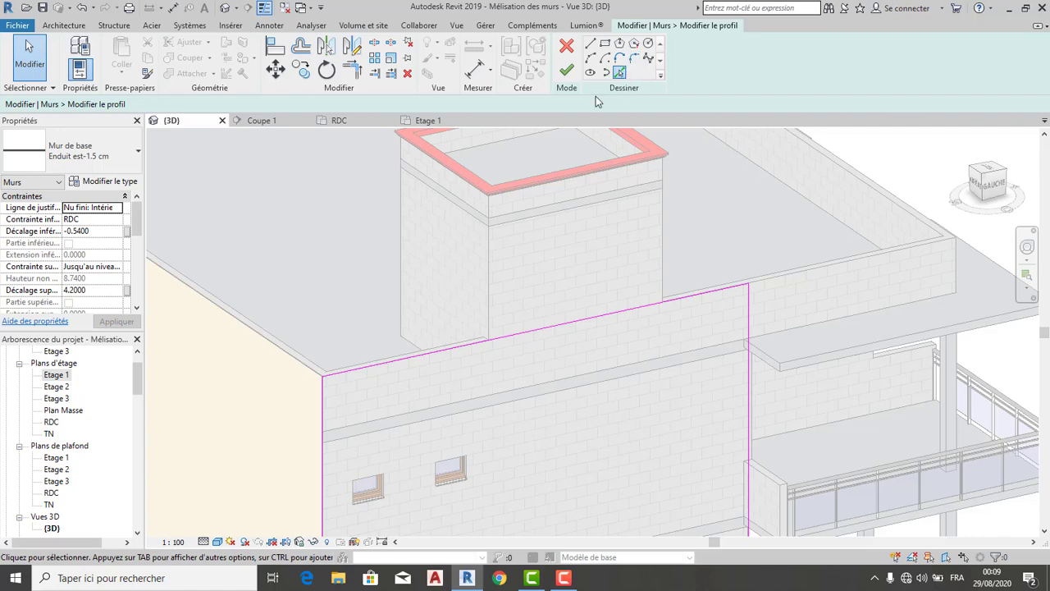
{"action": "scroll", "coordinate": [492, 271], "scroll_direction": "up", "scroll_amount": 1}
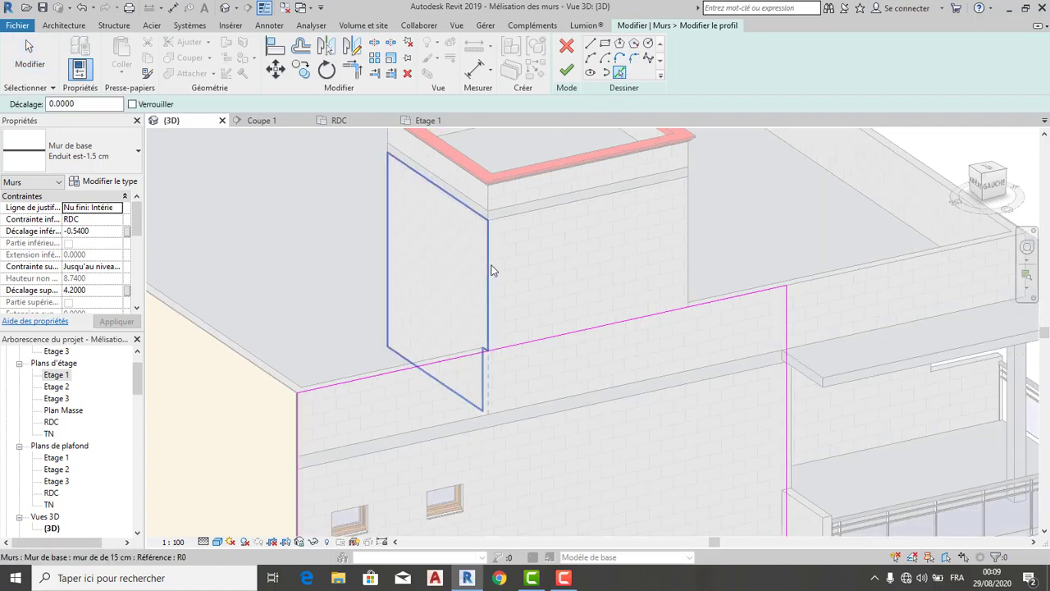
{"action": "left_click", "coordinate": [489, 271]}
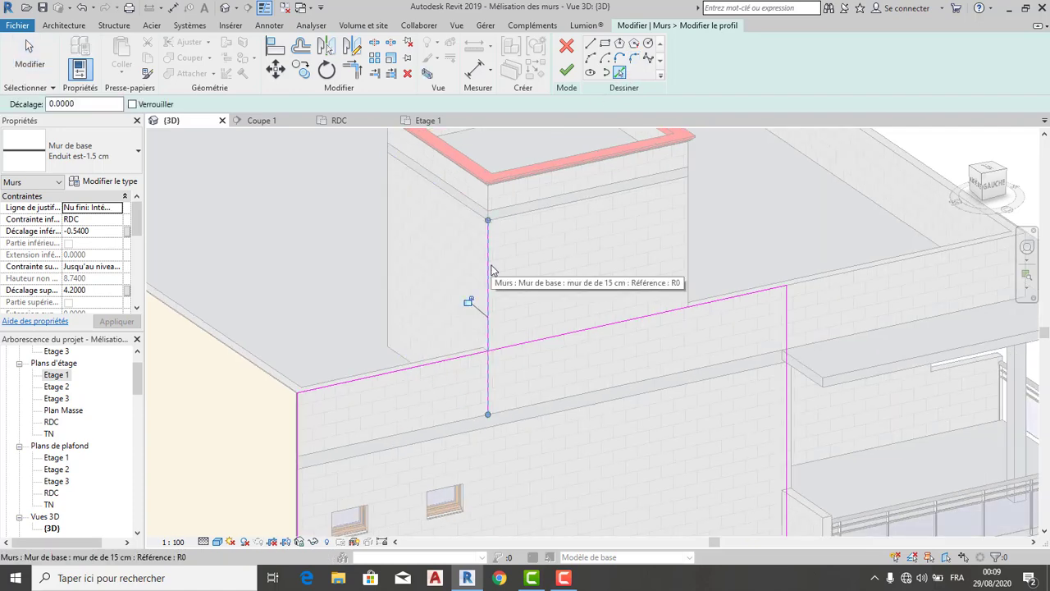
{"action": "left_click", "coordinate": [688, 247]}
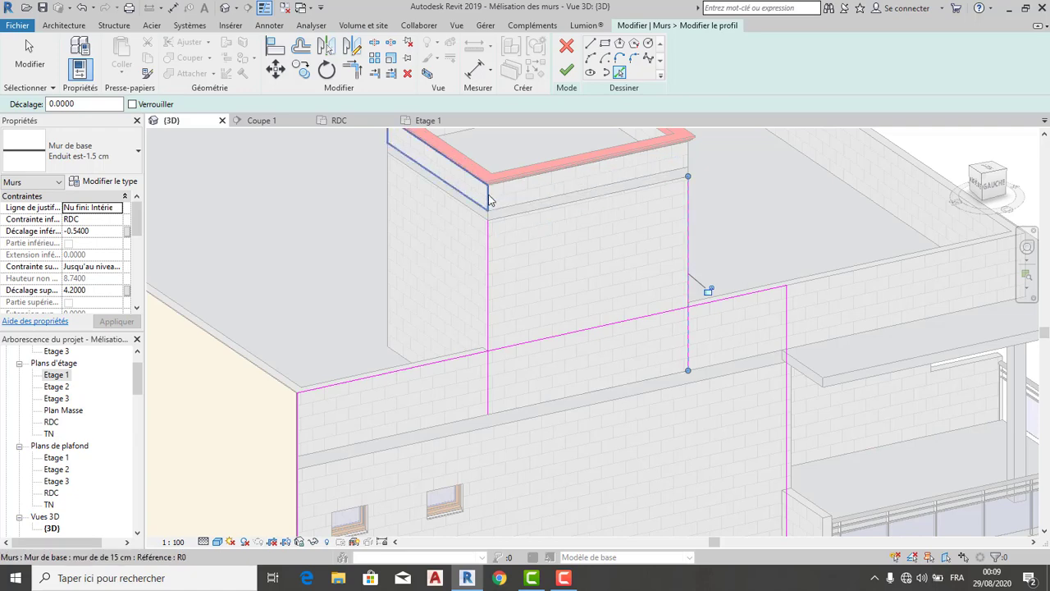
- Pick the lower outer edge of the stair tower's red coping as the top line of the profile
{"action": "scroll", "coordinate": [525, 181], "scroll_direction": "up", "scroll_amount": 2}
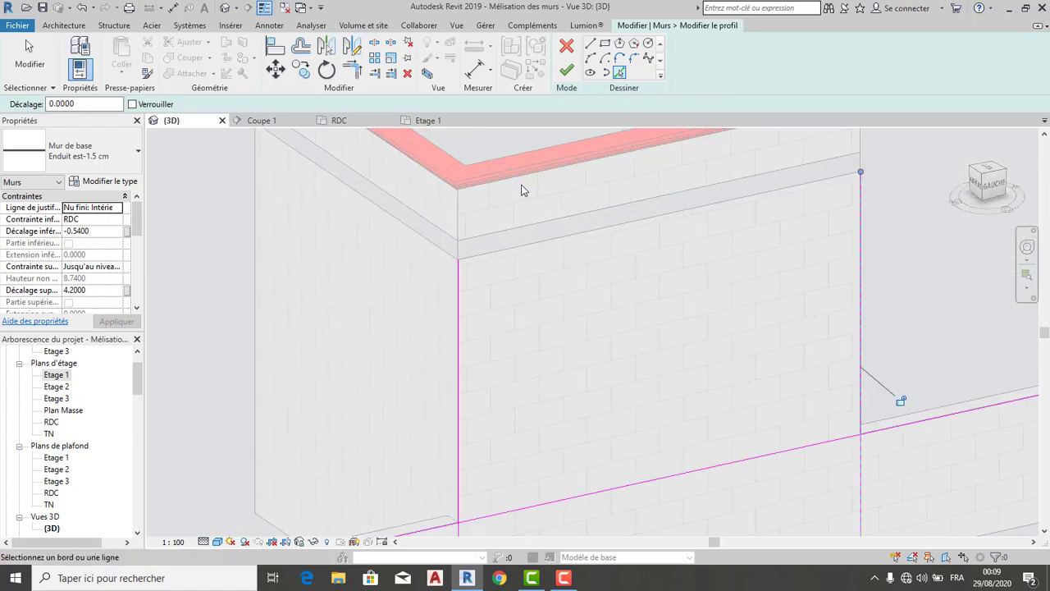
{"action": "scroll", "coordinate": [522, 190], "scroll_direction": "up", "scroll_amount": 1}
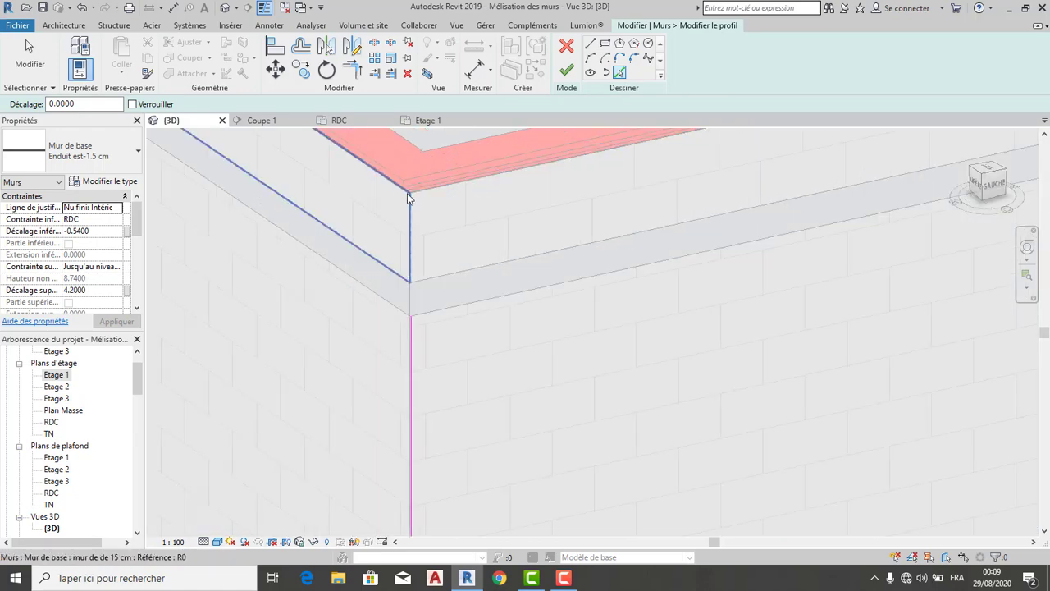
{"action": "scroll", "coordinate": [414, 193], "scroll_direction": "up", "scroll_amount": 2}
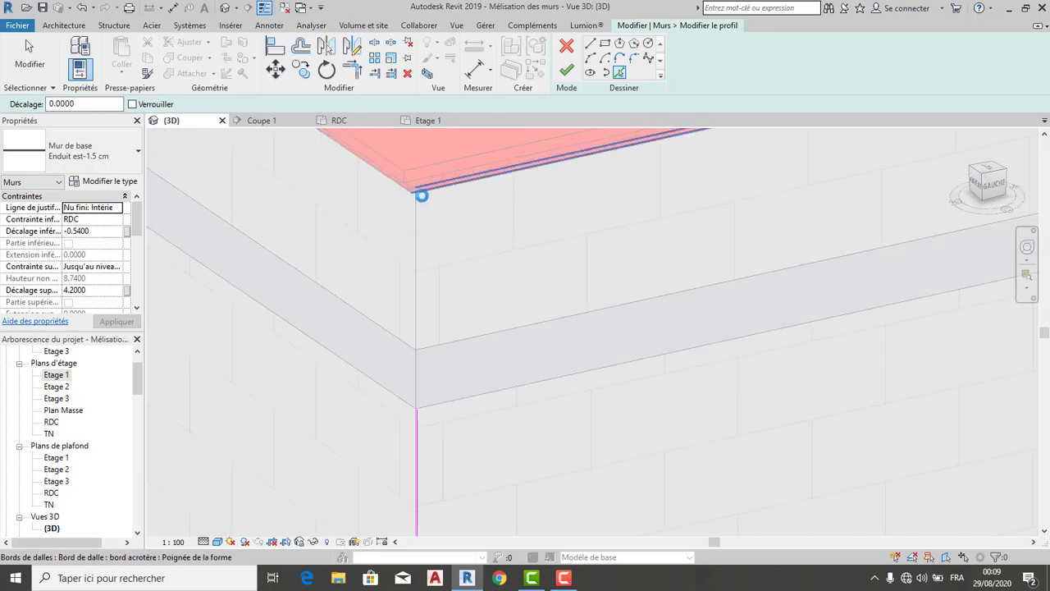
{"action": "scroll", "coordinate": [422, 197], "scroll_direction": "down", "scroll_amount": 3}
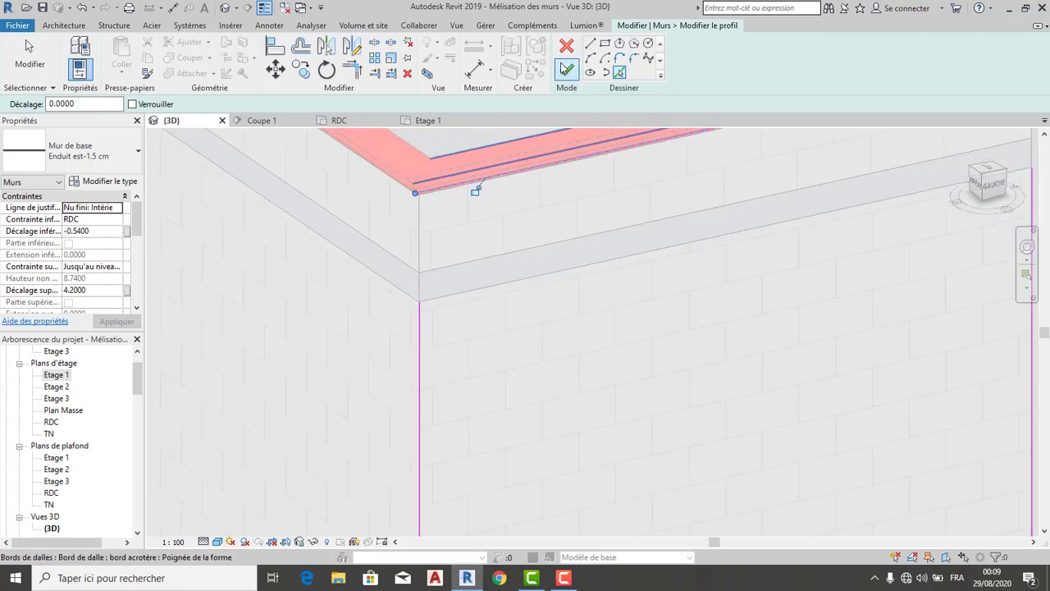
{"action": "scroll", "coordinate": [476, 201], "scroll_direction": "down", "scroll_amount": 4}
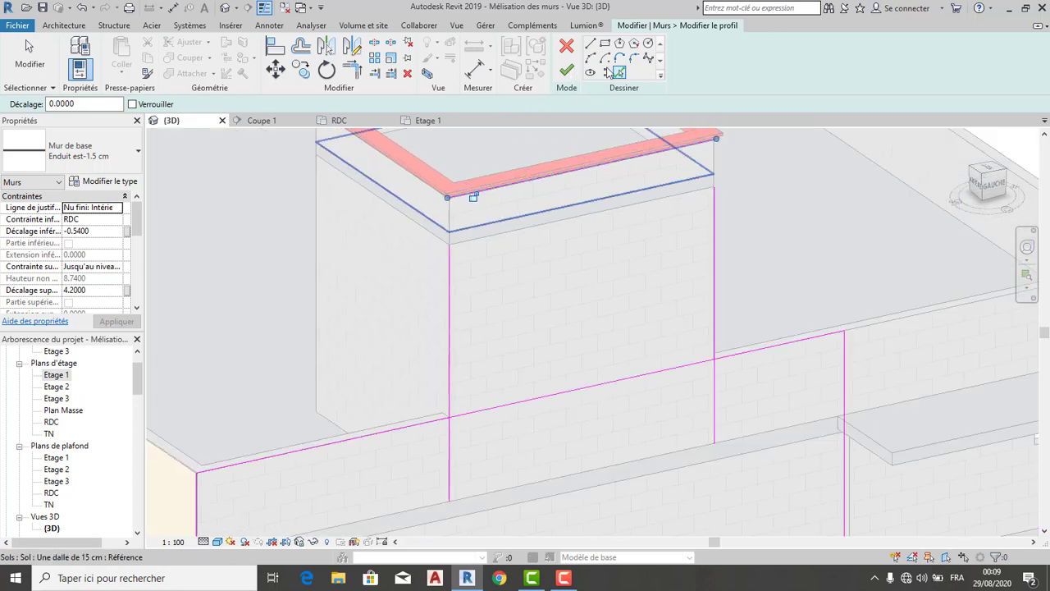
{"action": "key", "text": "Escape"}
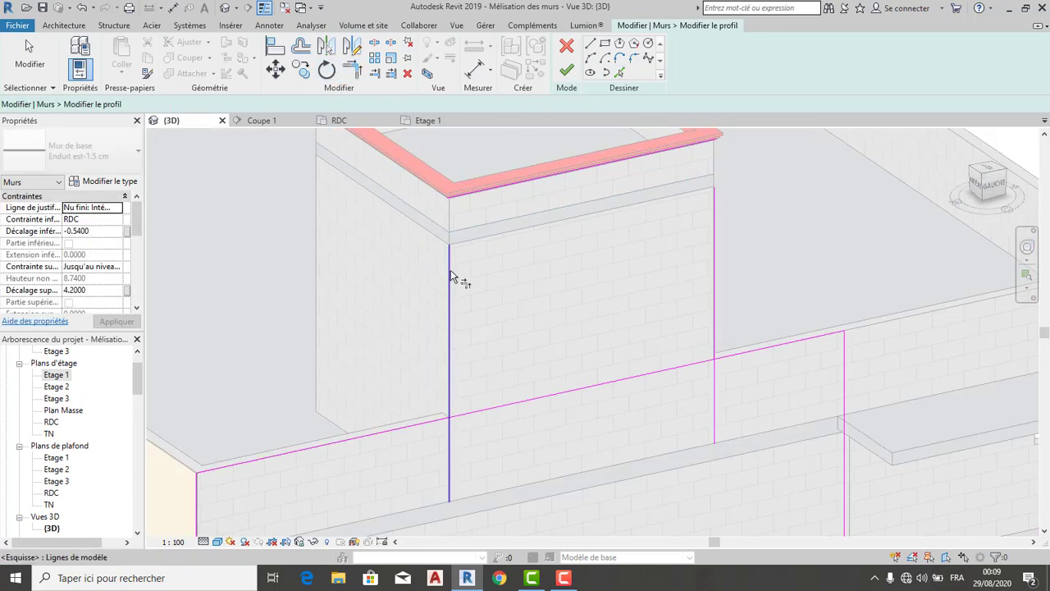
- Trim both tower edges to the line under the coping, and the tower edge nearer the small windows to the parapet line
{"action": "key", "text": "t"}
{"action": "key", "text": "r"}
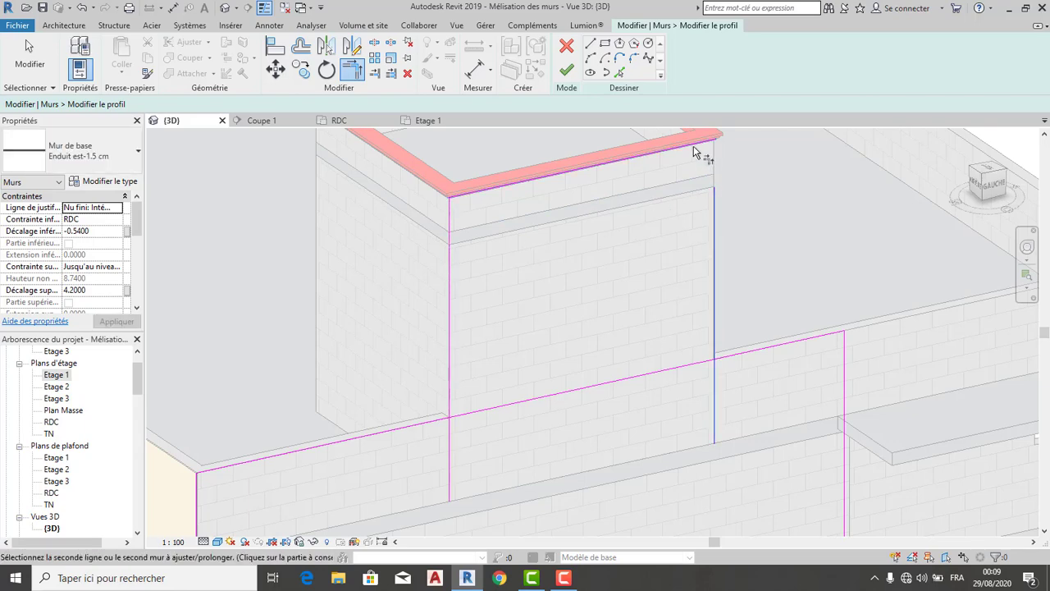
{"action": "scroll", "coordinate": [663, 251], "scroll_direction": "down", "scroll_amount": 2}
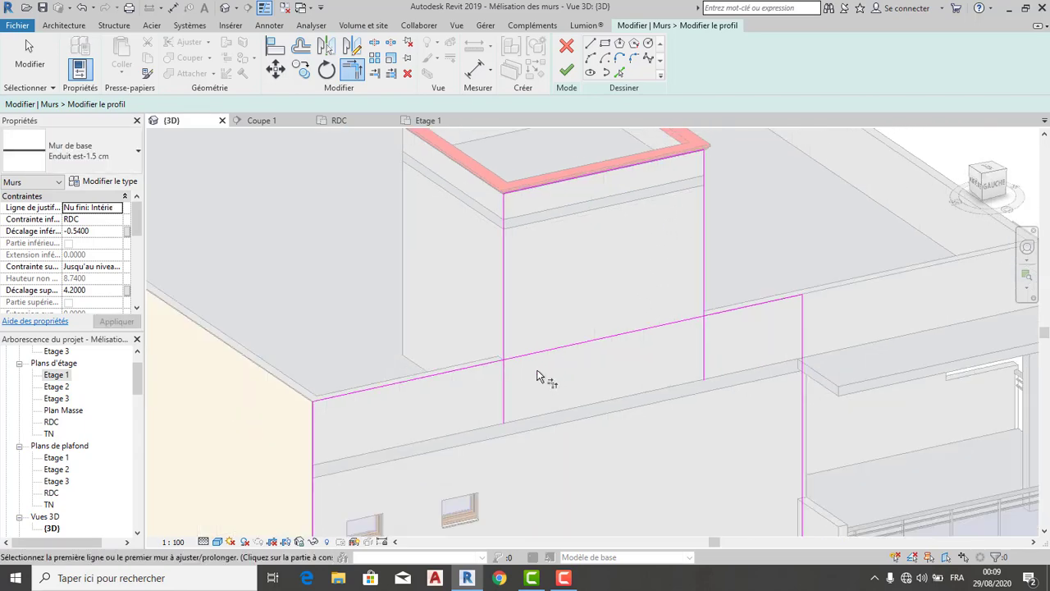
{"action": "left_click", "coordinate": [504, 303]}
{"action": "left_click", "coordinate": [469, 372]}
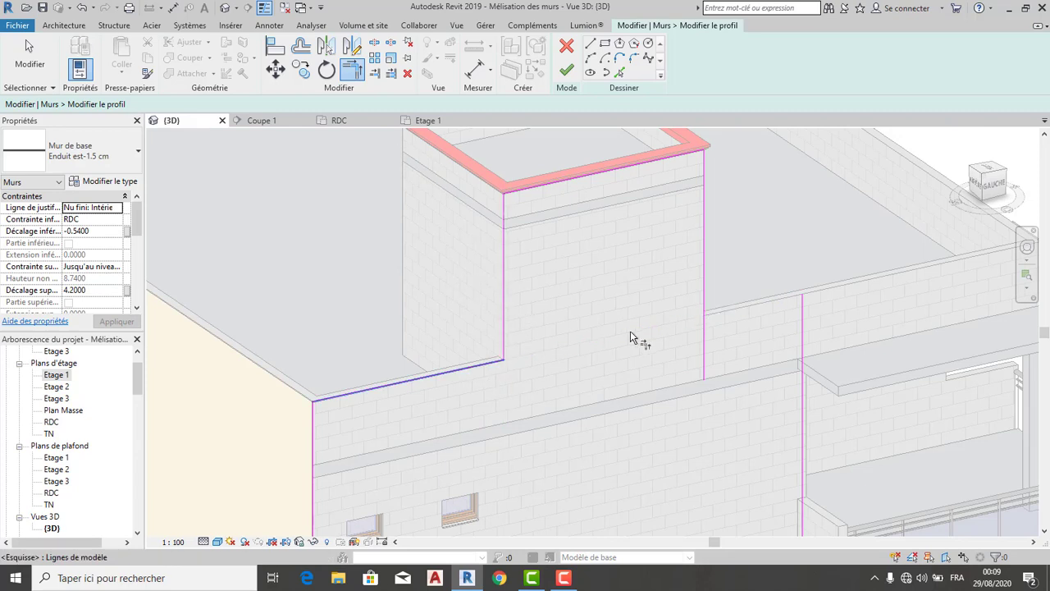
- Sketch a 1.64 m line along the parapet top between the balcony-side wall end and the stair tower
{"action": "left_click", "coordinate": [703, 315]}
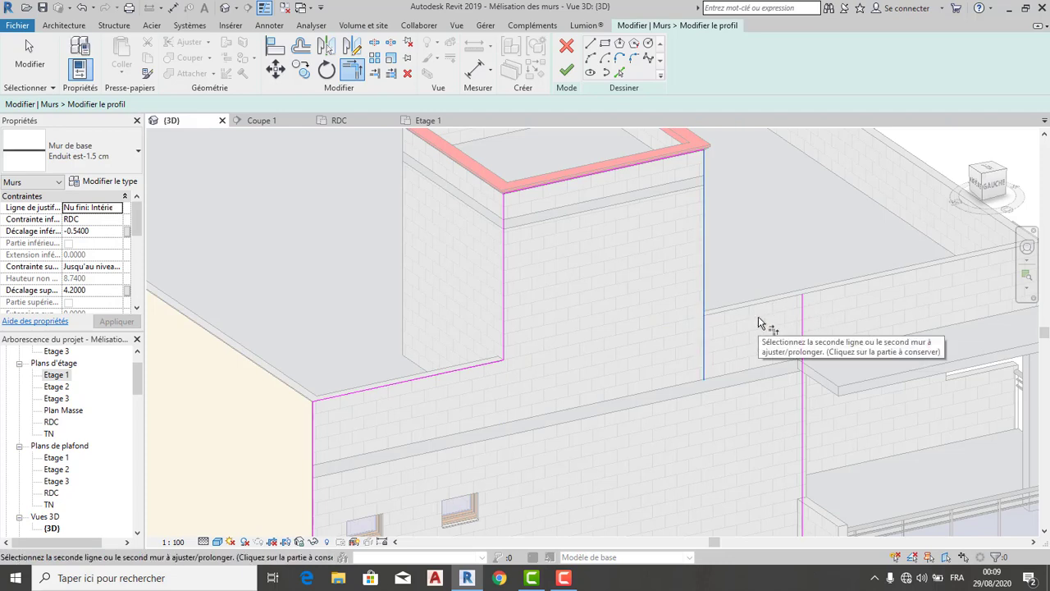
{"action": "left_click", "coordinate": [590, 45]}
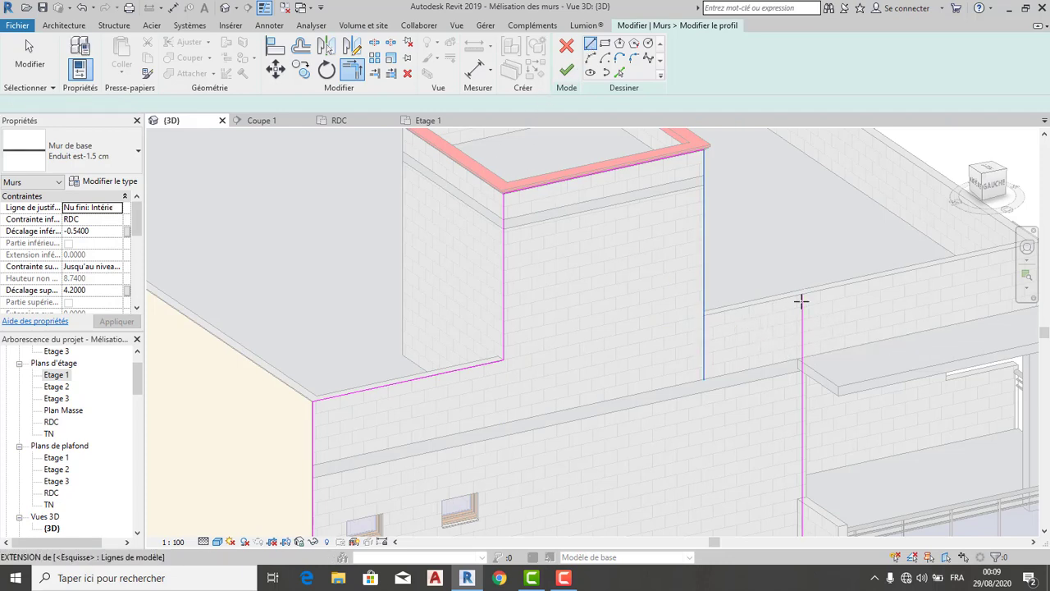
{"action": "left_click", "coordinate": [796, 293]}
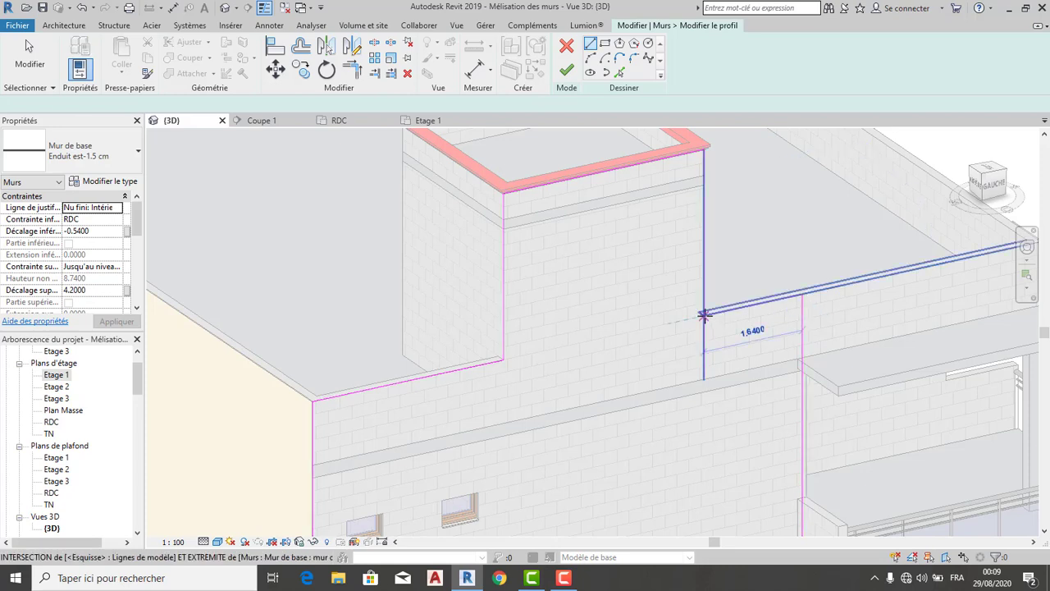
{"action": "left_click", "coordinate": [817, 299]}
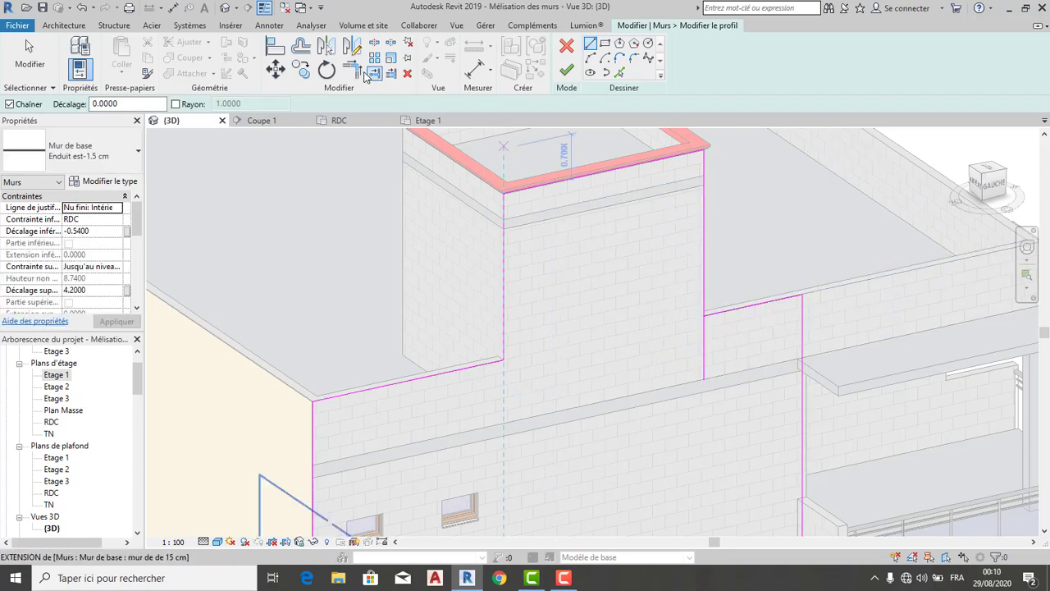
- Trim the balcony-side tower edge to the new parapet line and finish the render wall's profile
{"action": "left_click", "coordinate": [351, 71]}
{"action": "left_click", "coordinate": [703, 274]}
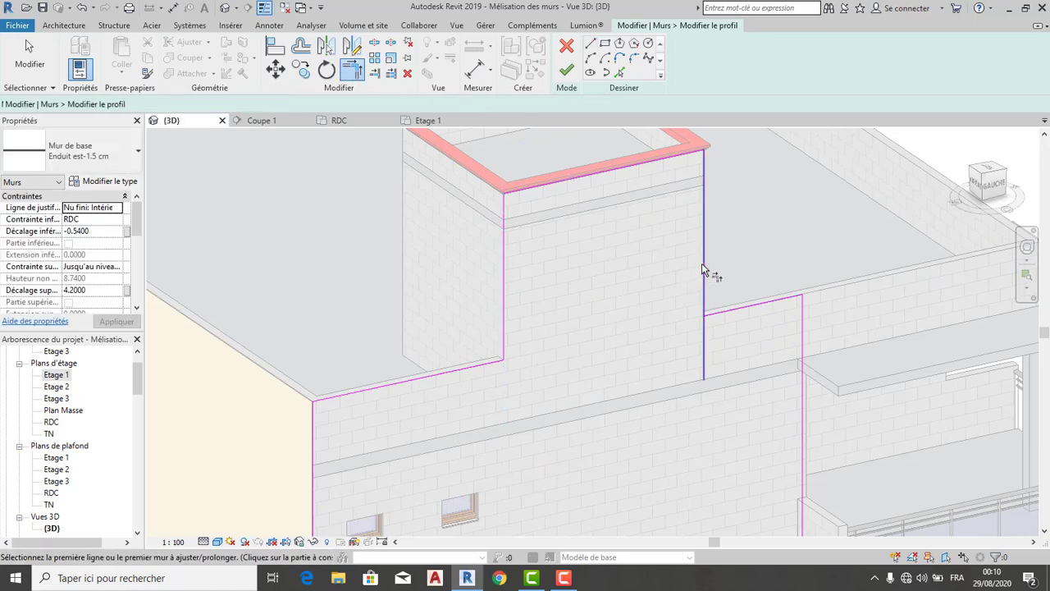
{"action": "left_click", "coordinate": [742, 309]}
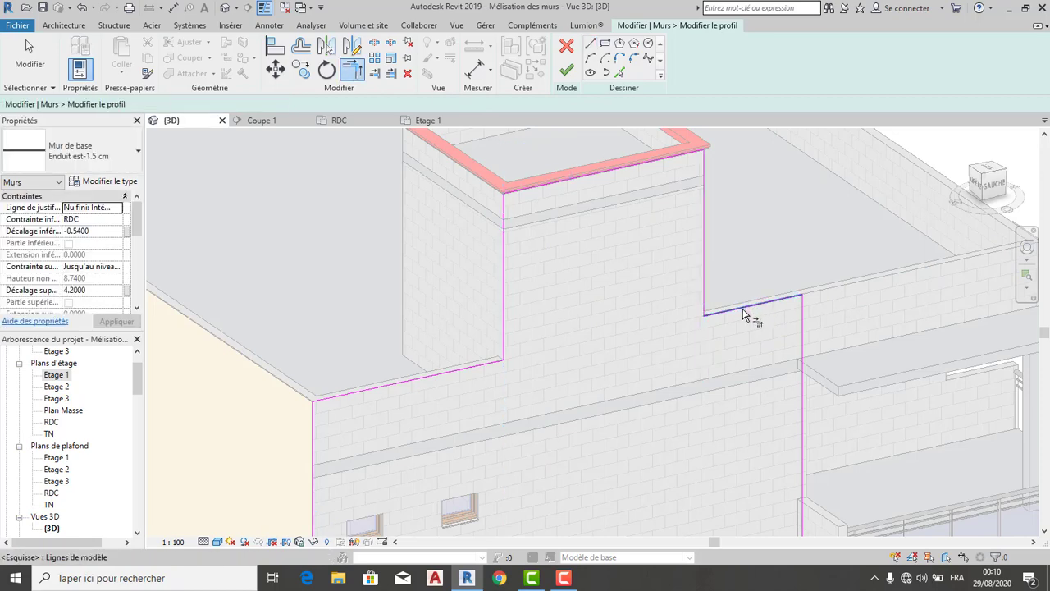
{"action": "scroll", "coordinate": [729, 344], "scroll_direction": "down", "scroll_amount": 2}
{"action": "scroll", "coordinate": [726, 344], "scroll_direction": "down", "scroll_amount": 1}
{"action": "middle_click_drag", "start_coordinate": [728, 346], "coordinate": [660, 373]}
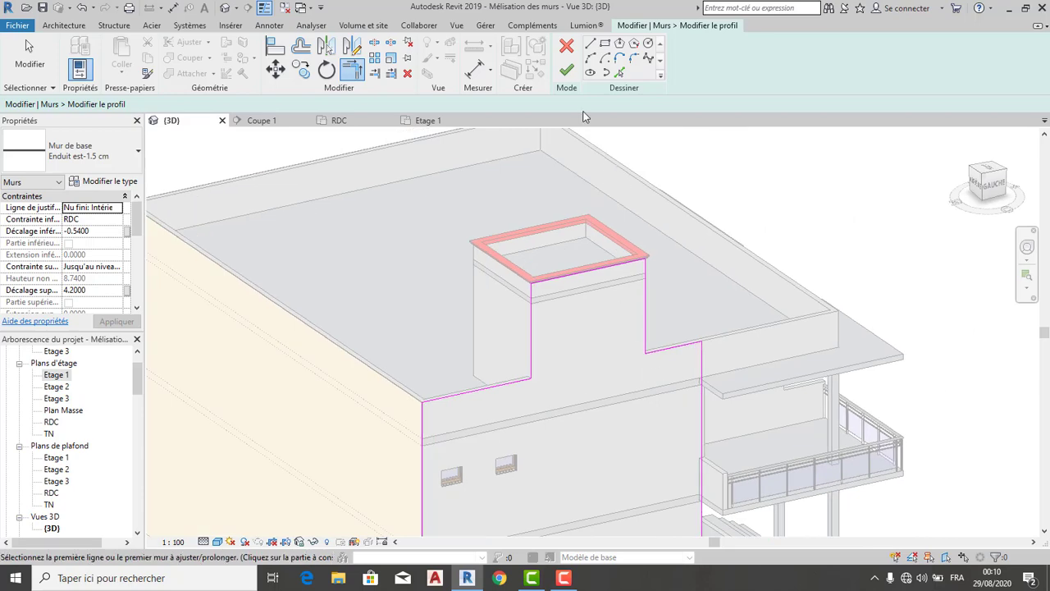
{"action": "left_click", "coordinate": [569, 73]}
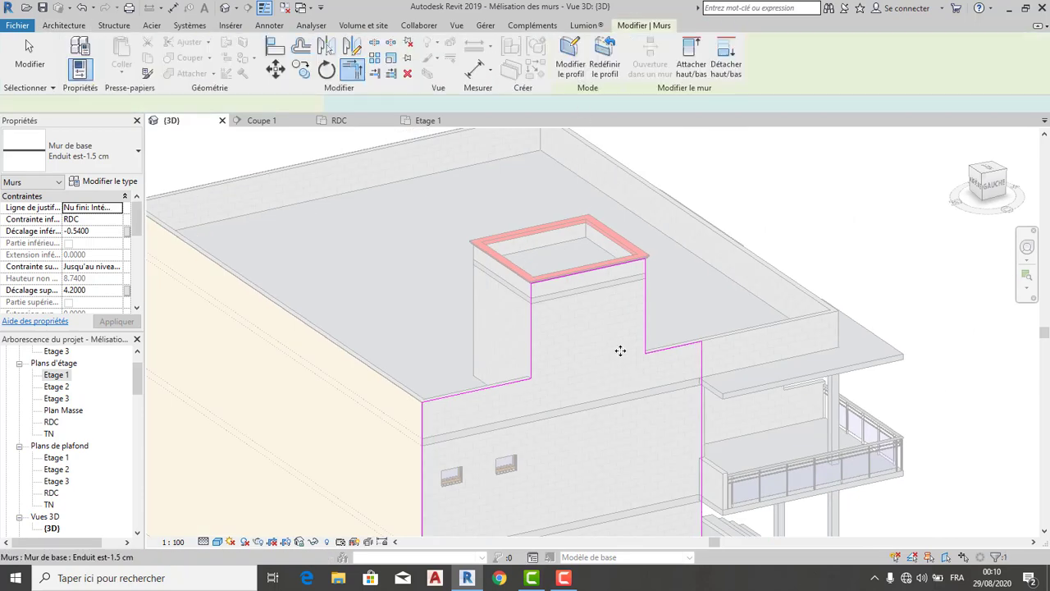
{"action": "key", "text": "Escape"}
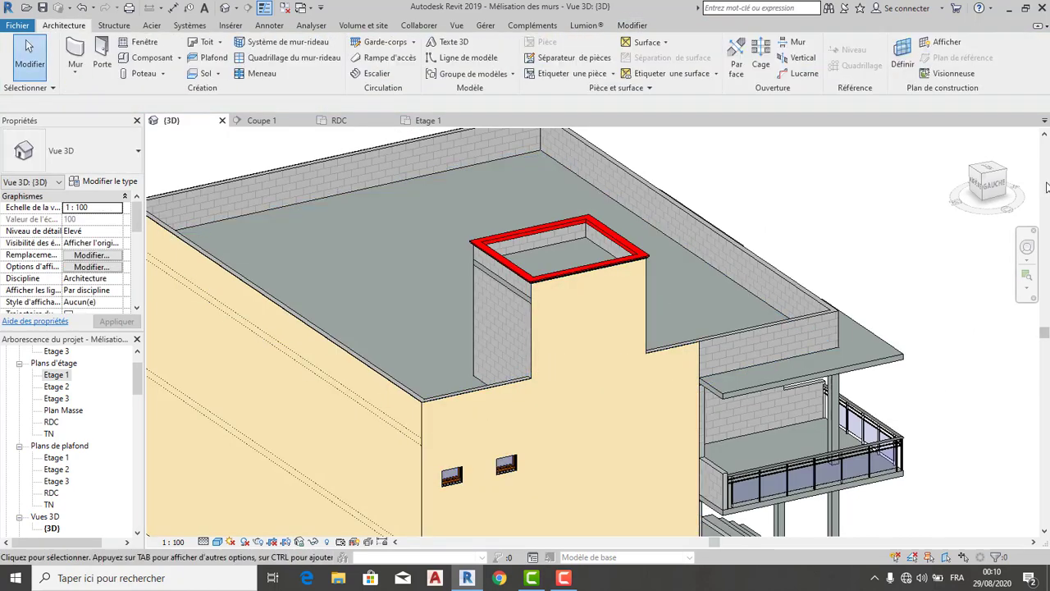
- Reopen the render wall's profile and pick the top, bottom and end edges of the parapet above the balcony as sketch lines
{"action": "left_click_drag", "start_coordinate": [959, 178], "coordinate": [911, 172]}
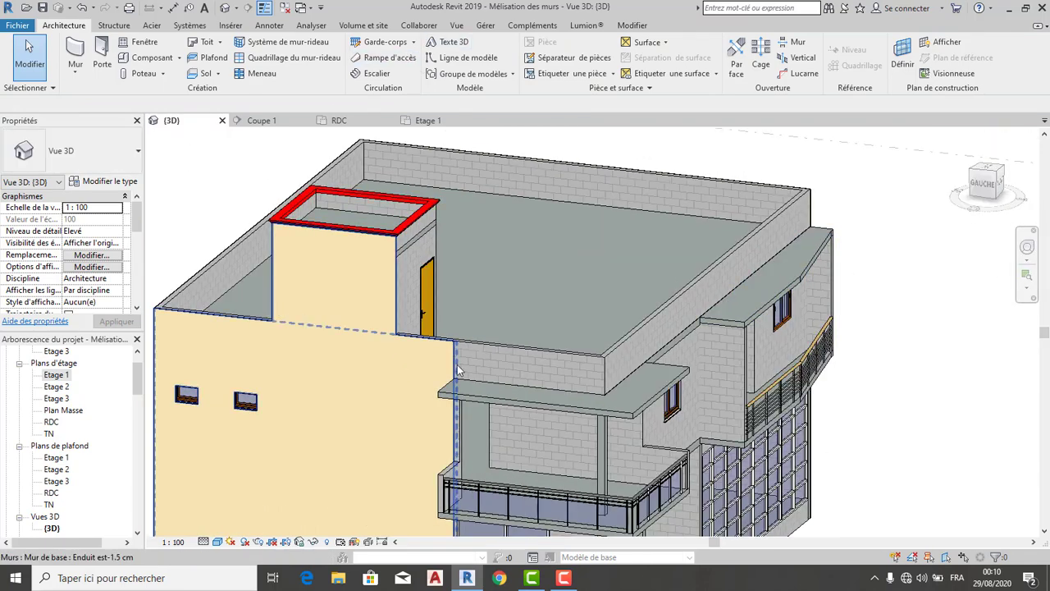
{"action": "scroll", "coordinate": [475, 378], "scroll_direction": "up", "scroll_amount": 4}
{"action": "scroll", "coordinate": [452, 341], "scroll_direction": "down", "scroll_amount": 3}
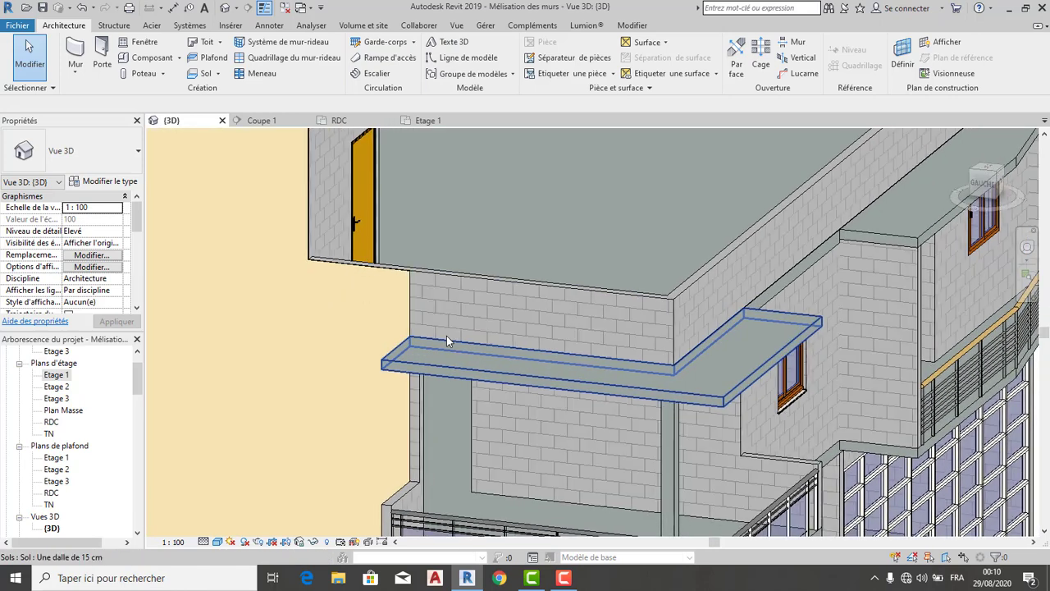
{"action": "left_click", "coordinate": [381, 303]}
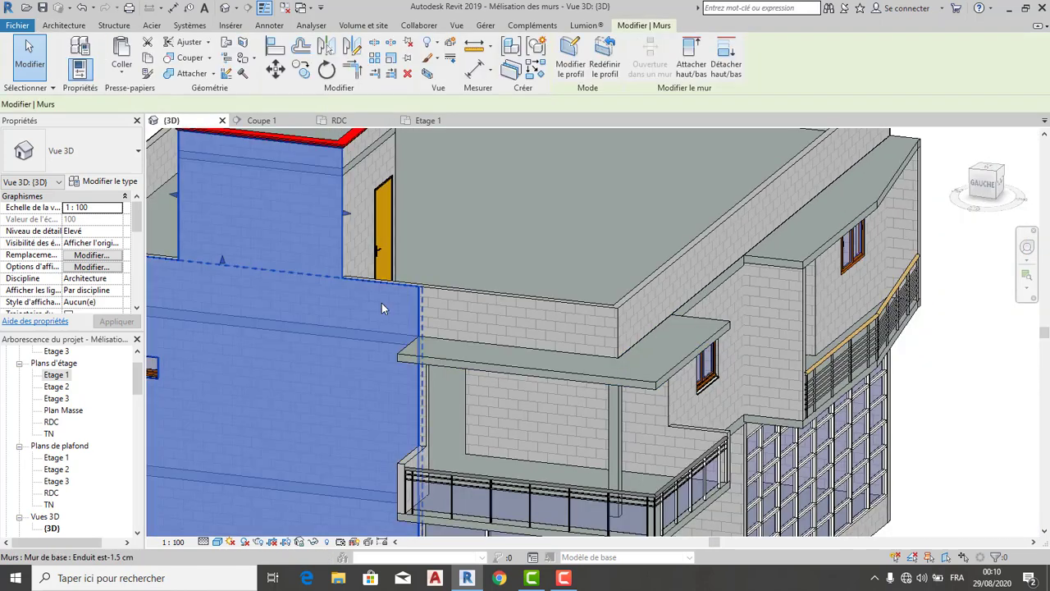
{"action": "left_click", "coordinate": [570, 64]}
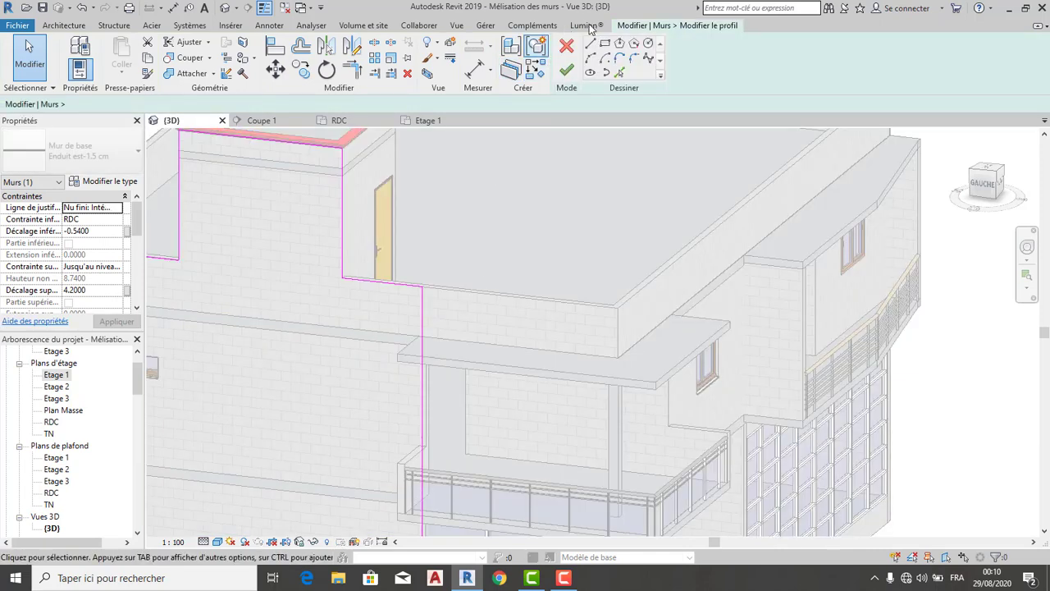
{"action": "left_click", "coordinate": [620, 73]}
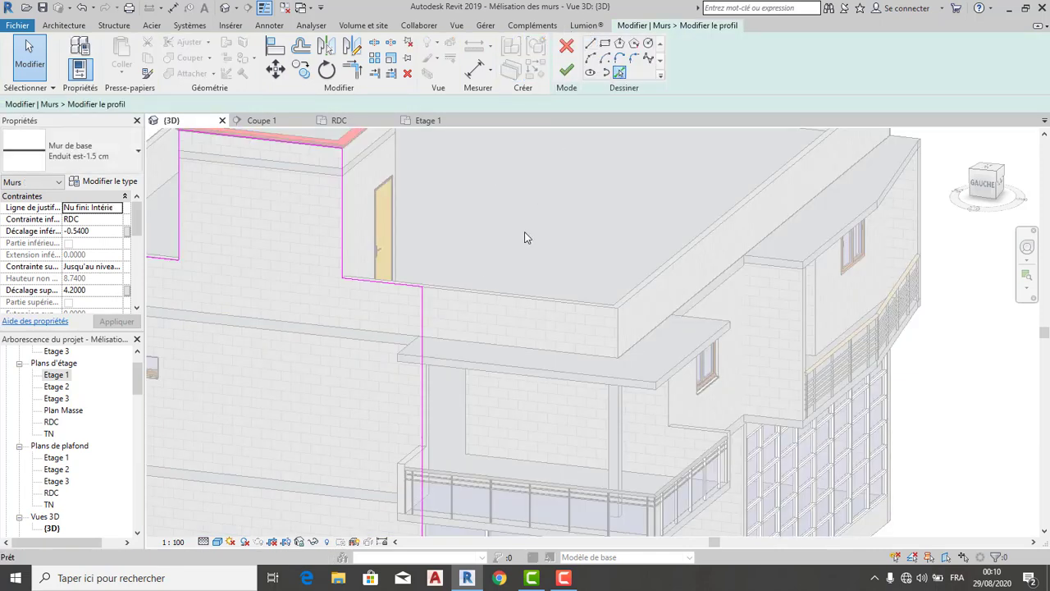
{"action": "left_click", "coordinate": [507, 303]}
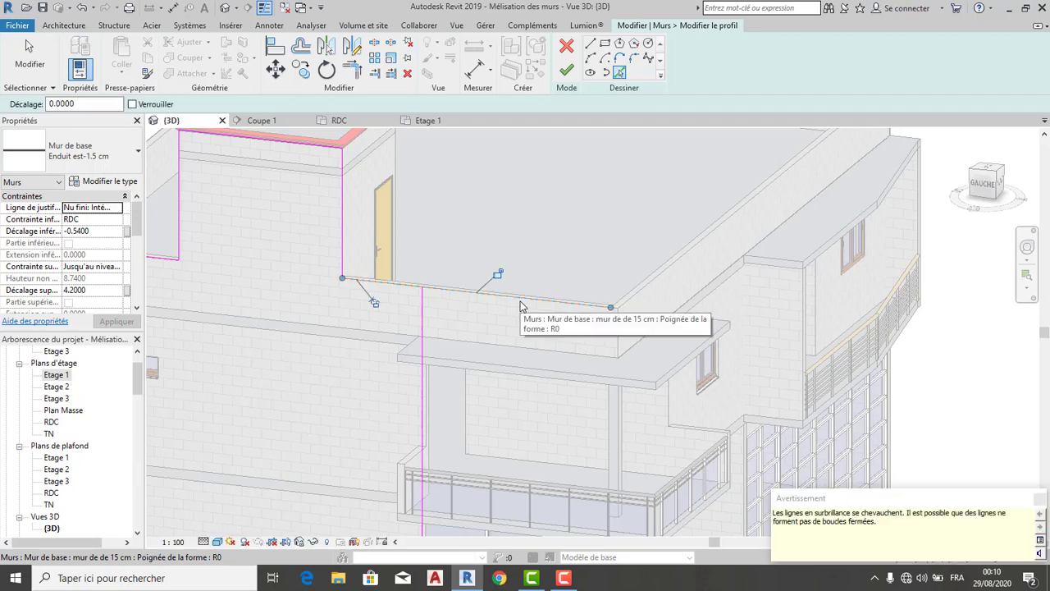
{"action": "left_click", "coordinate": [512, 354]}
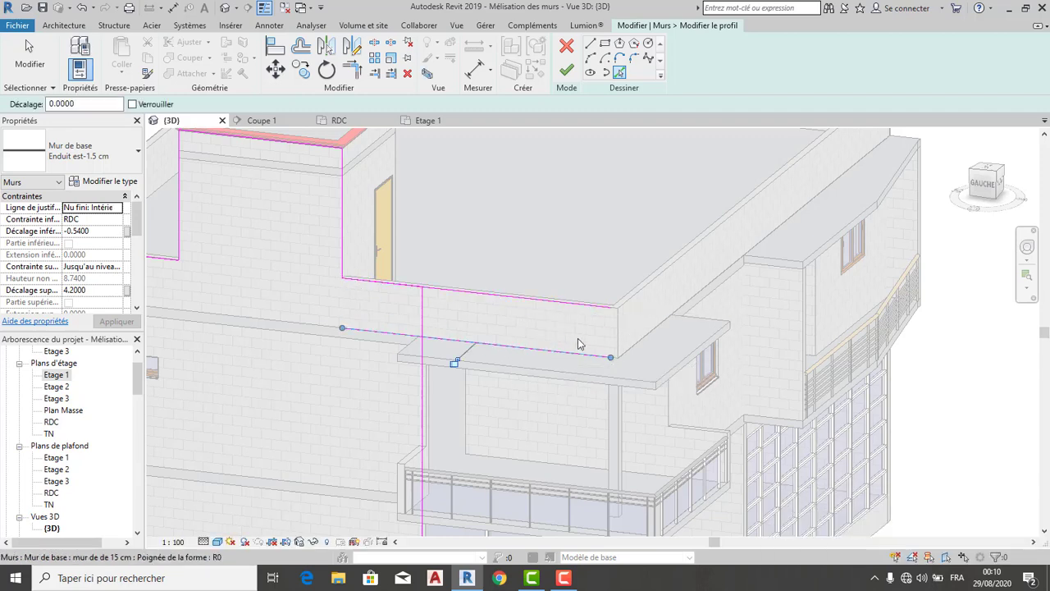
{"action": "left_click", "coordinate": [616, 326]}
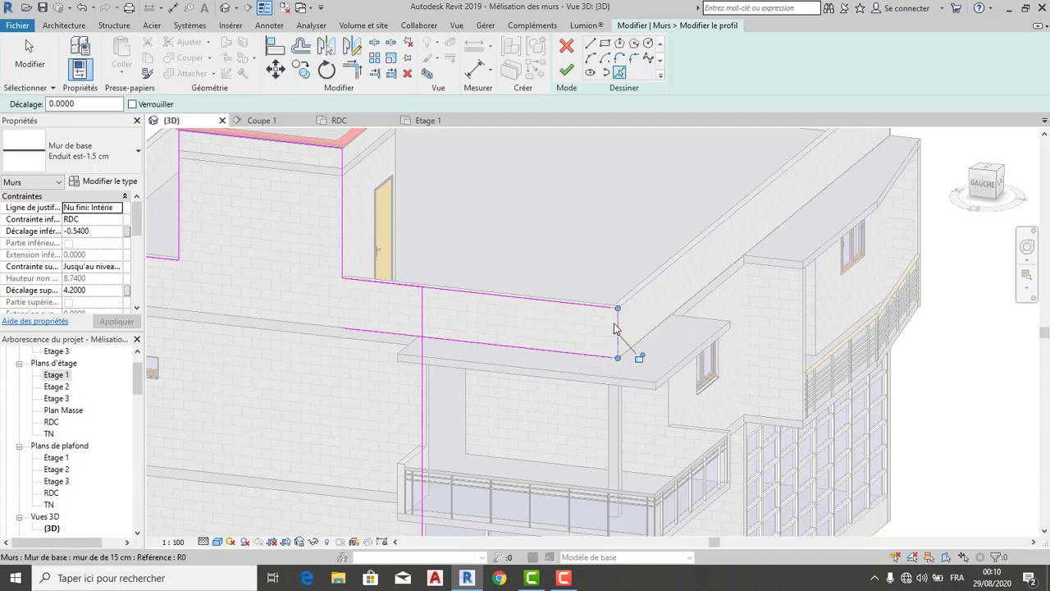
{"action": "left_click", "coordinate": [677, 269]}
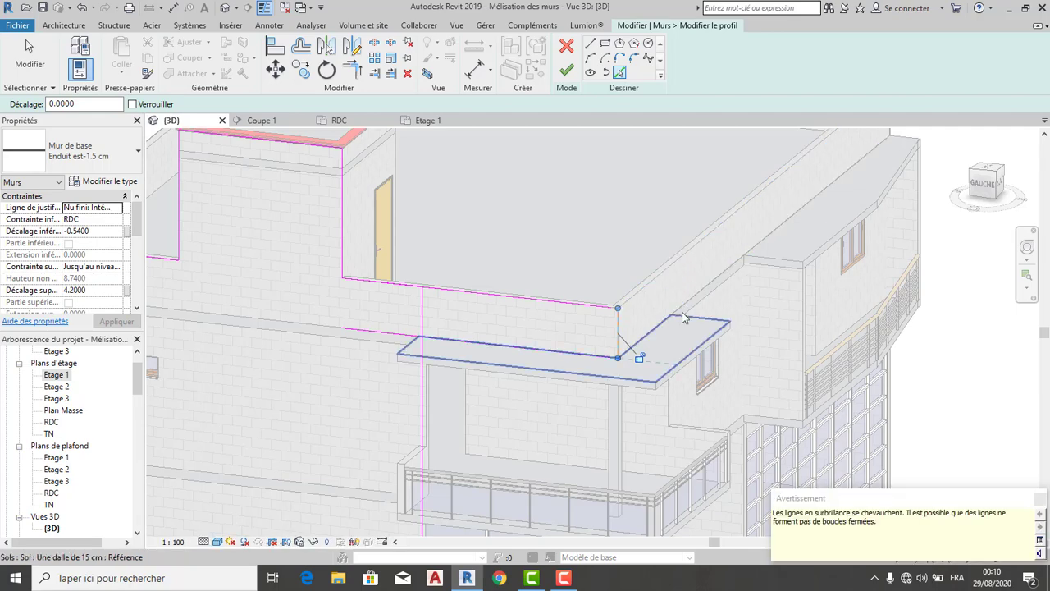
{"action": "left_click", "coordinate": [679, 308]}
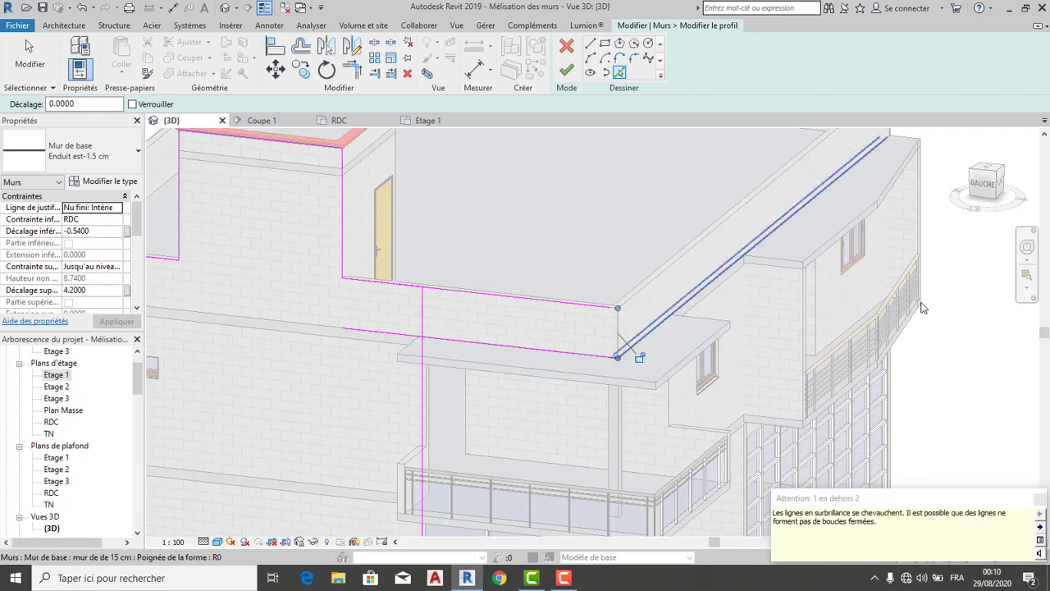
{"action": "scroll", "coordinate": [919, 308], "scroll_direction": "down", "scroll_amount": 2}
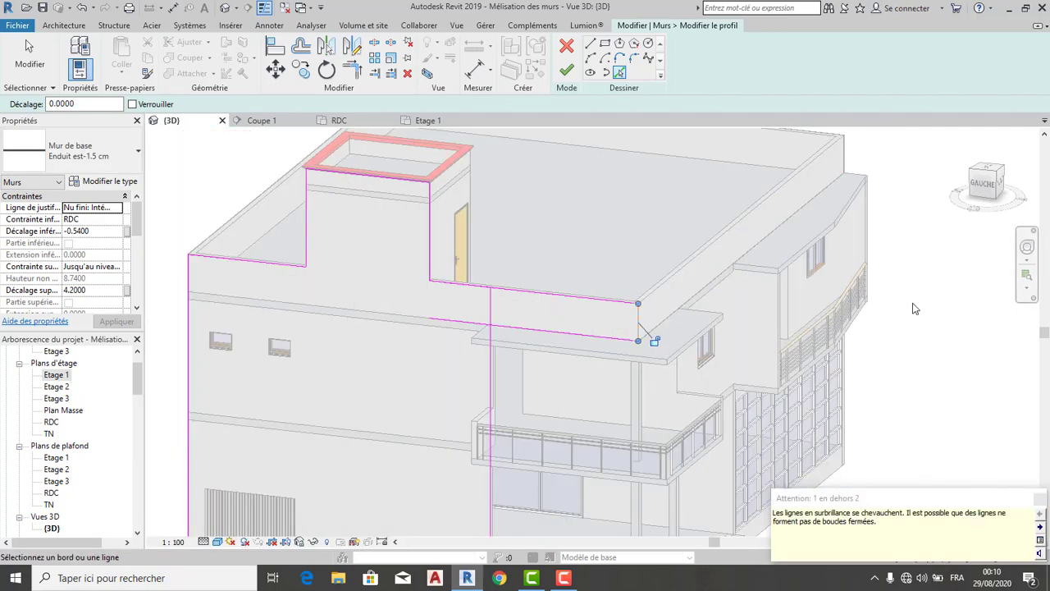
- Trim the vertical wall-end line and the parapet's bottom line into a corner above the balcony, keeping the balcony-side part of the bottom line
{"action": "left_click", "coordinate": [1040, 498]}
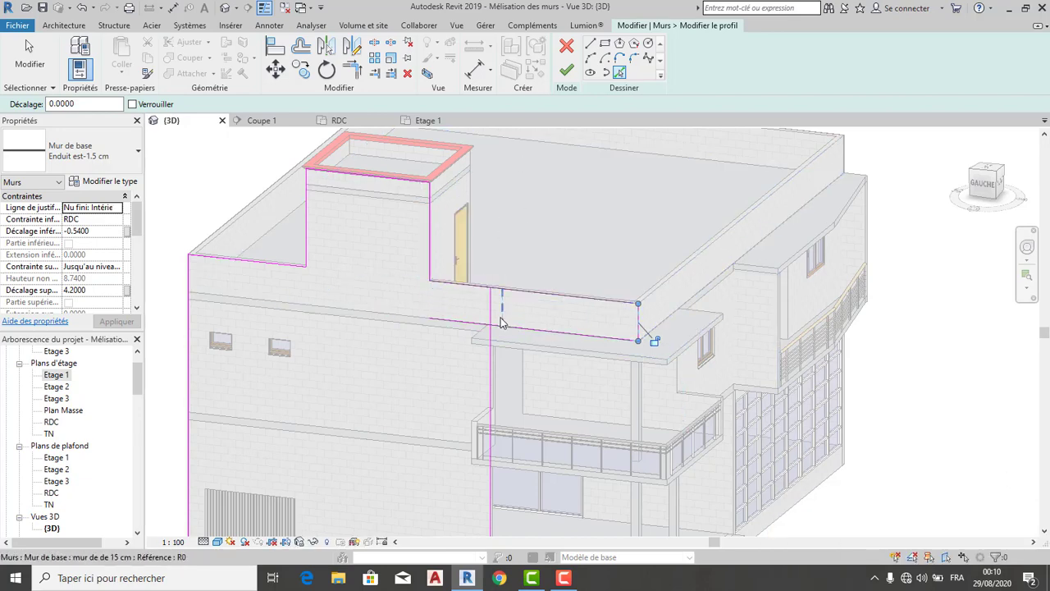
{"action": "scroll", "coordinate": [497, 308], "scroll_direction": "up", "scroll_amount": 3}
{"action": "key", "text": "Escape"}
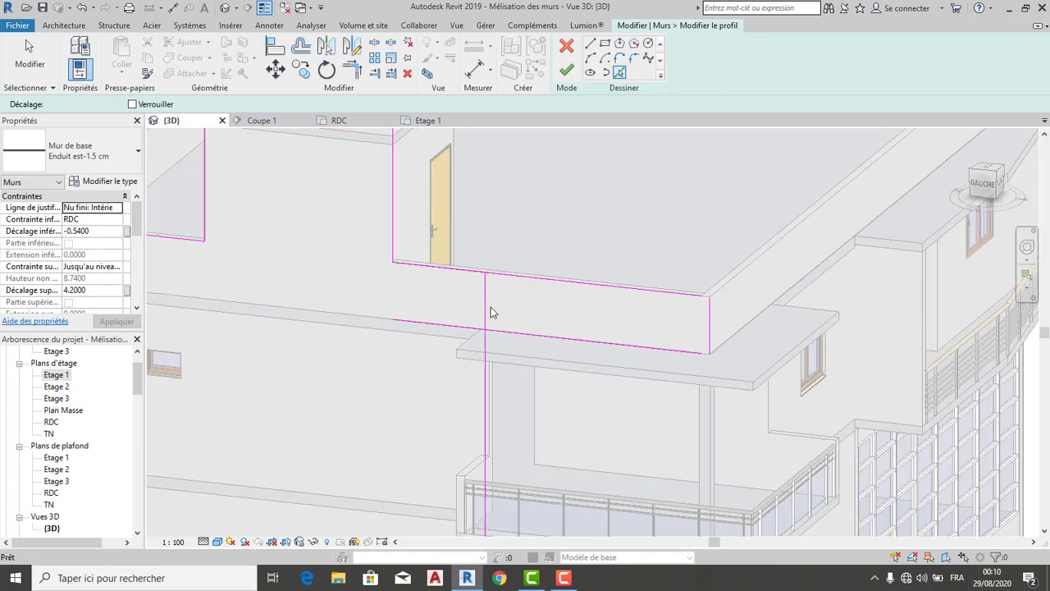
{"action": "key", "text": "Escape"}
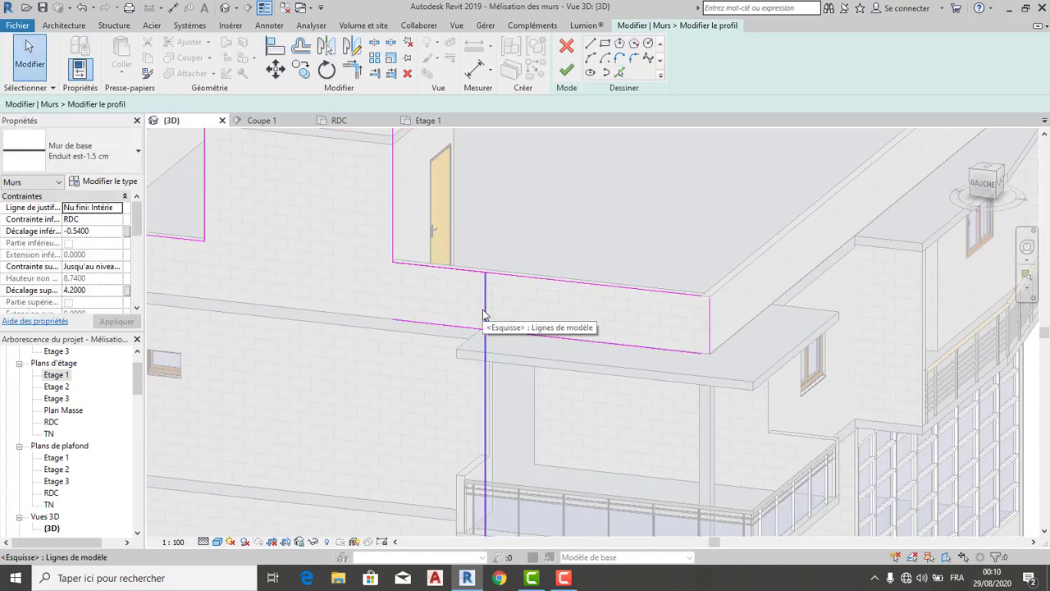
{"action": "left_click", "coordinate": [485, 292]}
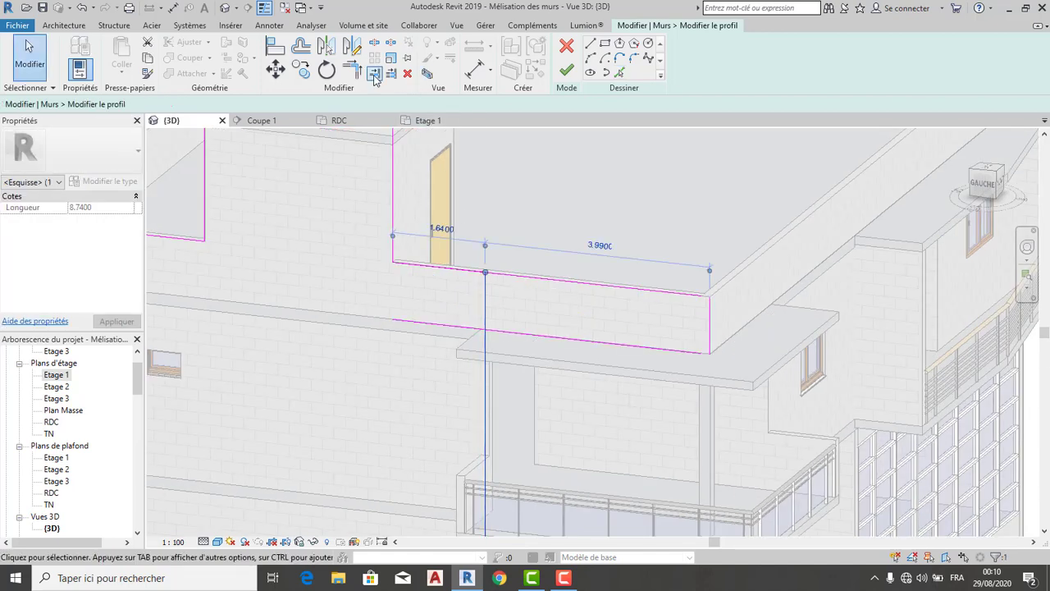
{"action": "left_click", "coordinate": [352, 70]}
{"action": "left_click", "coordinate": [546, 341]}
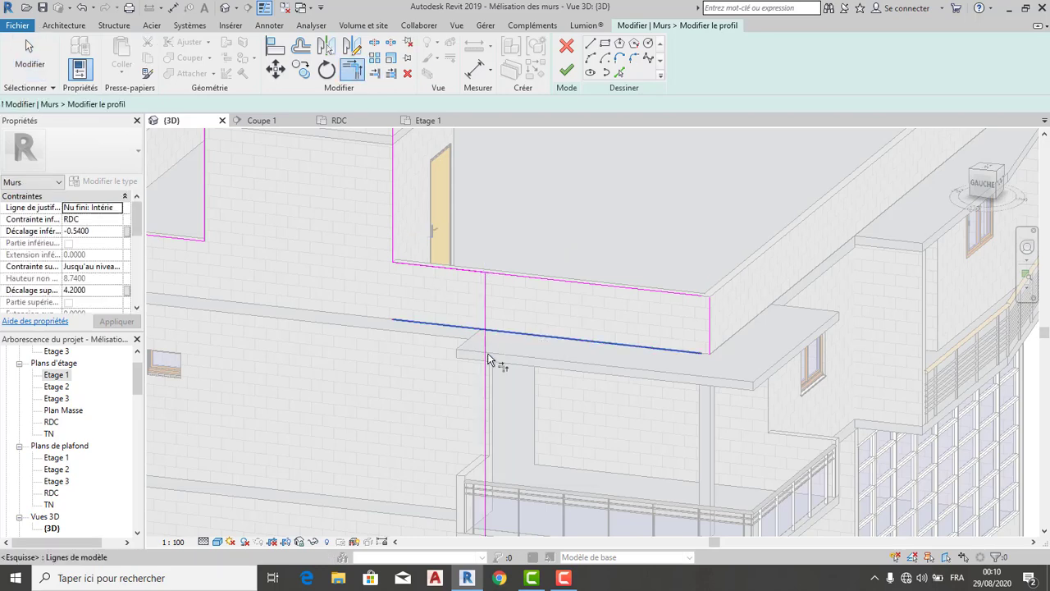
{"action": "left_click", "coordinate": [680, 348]}
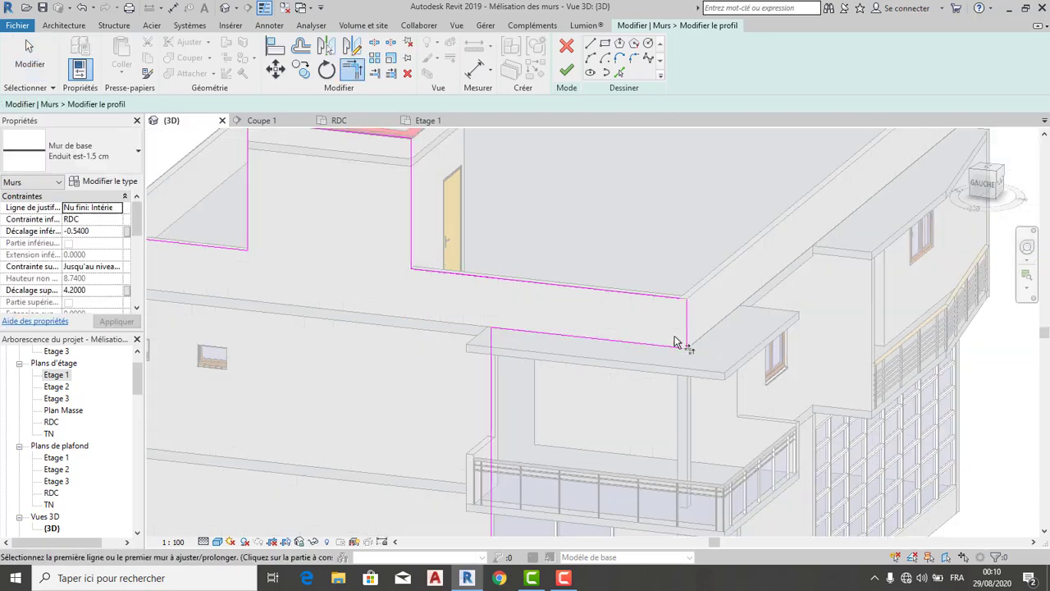
- Pick the parapet's outer corner edge above the balcony as a sketch line
{"action": "middle_click_drag", "start_coordinate": [708, 331], "coordinate": [565, 388]}
{"action": "scroll", "coordinate": [612, 358], "scroll_direction": "down", "scroll_amount": 2}
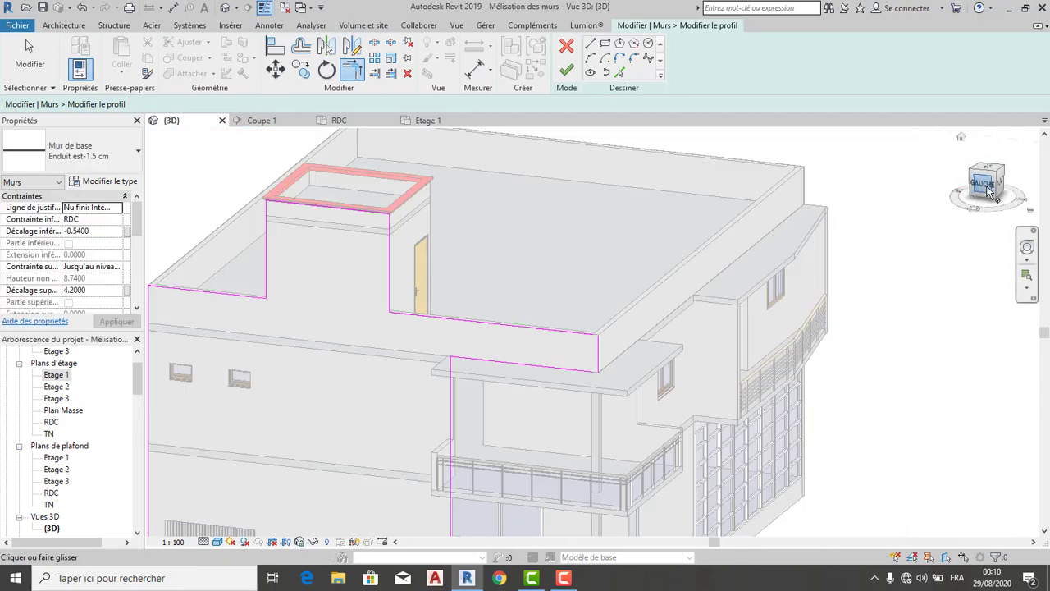
{"action": "left_click_drag", "start_coordinate": [987, 189], "coordinate": [907, 183]}
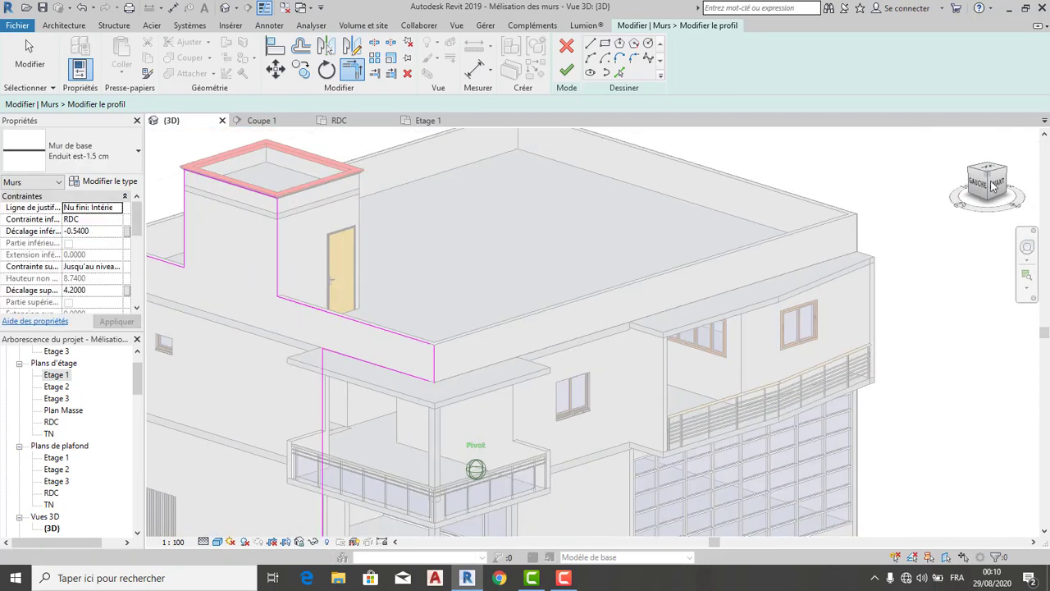
{"action": "left_click", "coordinate": [621, 74]}
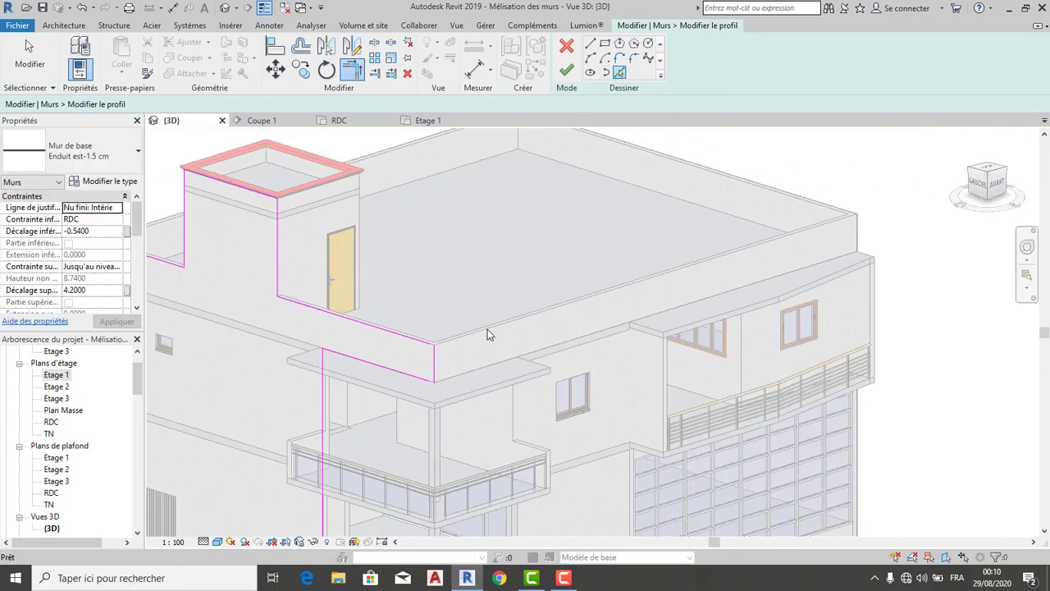
{"action": "left_click", "coordinate": [488, 329]}
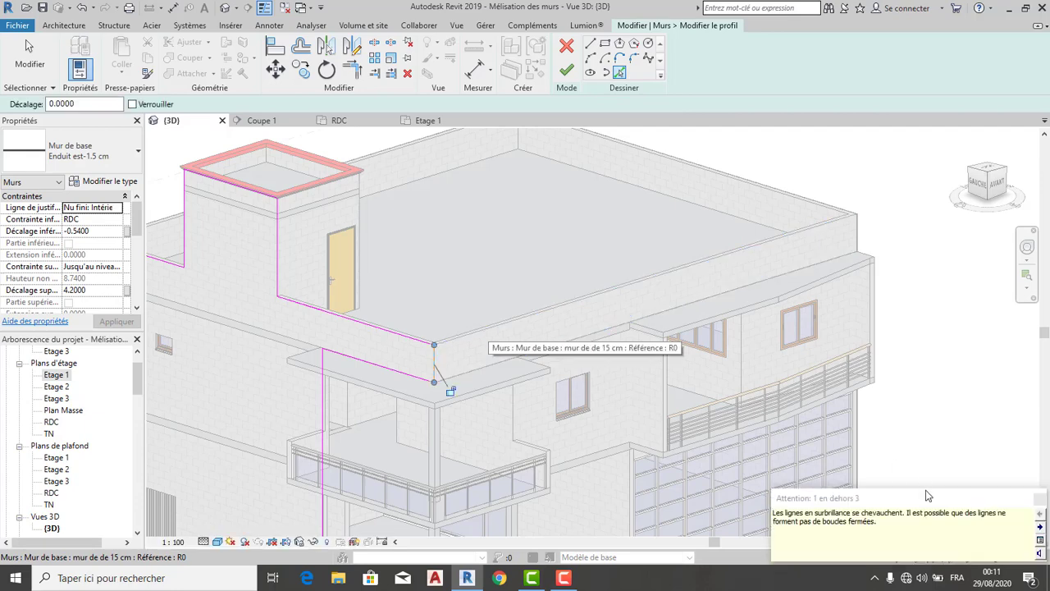
{"action": "left_click", "coordinate": [1039, 499]}
{"action": "middle_click_drag", "start_coordinate": [857, 435], "coordinate": [857, 436]}
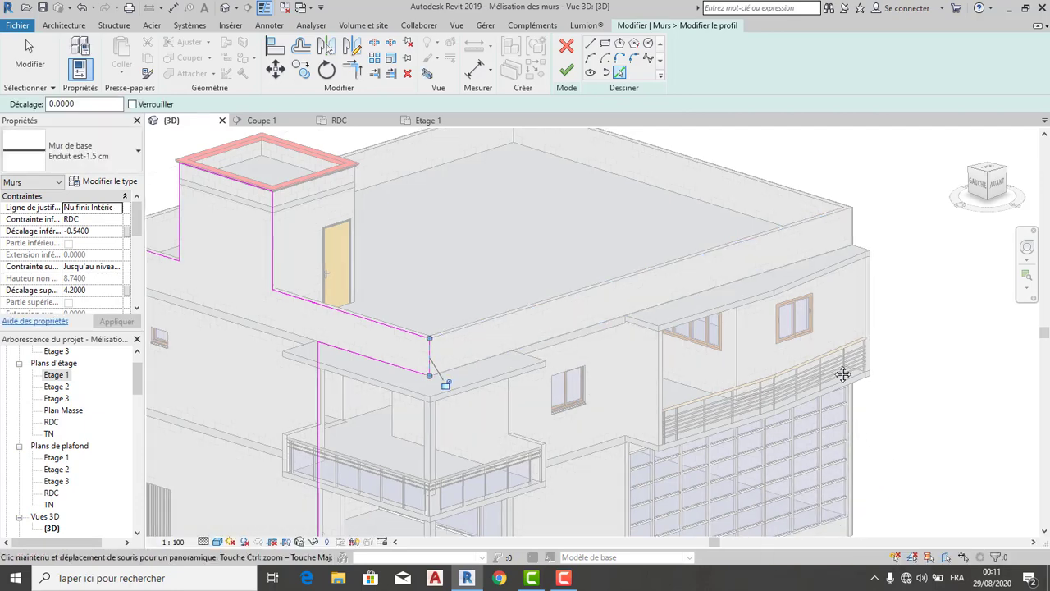
{"action": "scroll", "coordinate": [845, 373], "scroll_direction": "down", "scroll_amount": 5}
{"action": "scroll", "coordinate": [639, 286], "scroll_direction": "up", "scroll_amount": 5}
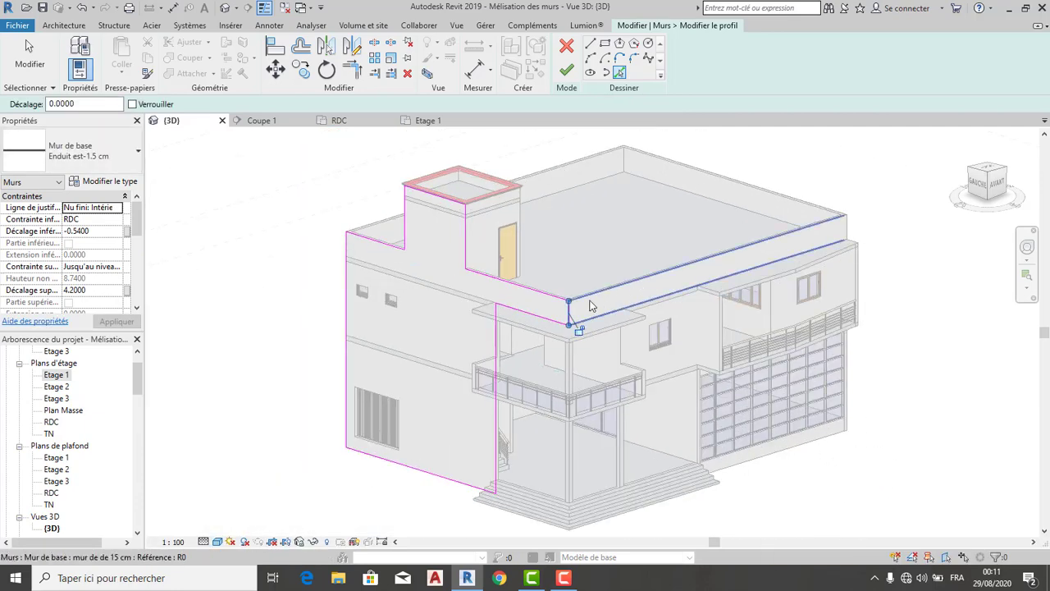
{"action": "scroll", "coordinate": [464, 304], "scroll_direction": "down", "scroll_amount": 3}
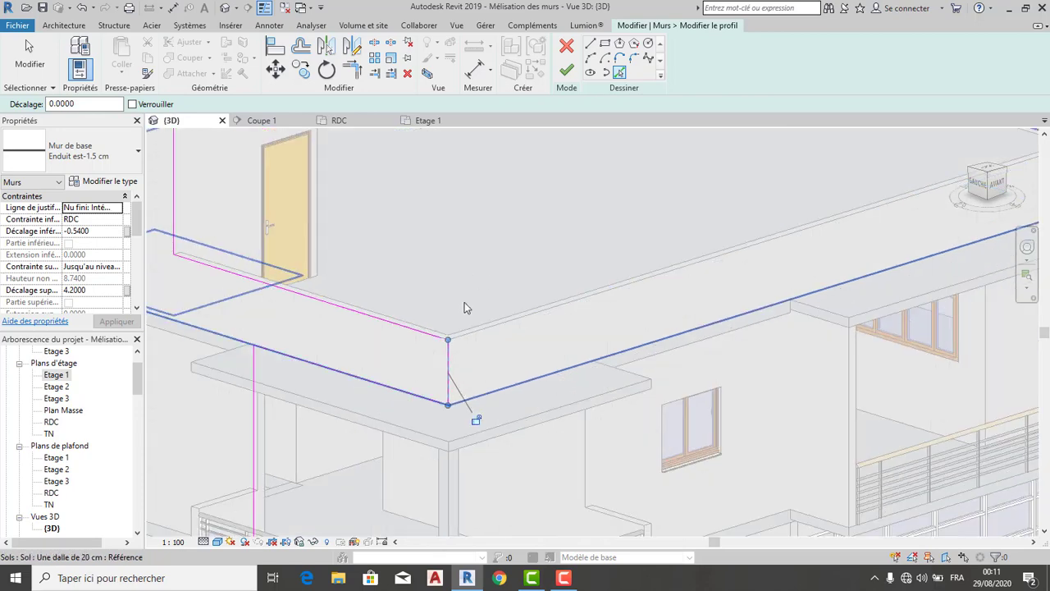
{"action": "scroll", "coordinate": [452, 353], "scroll_direction": "up", "scroll_amount": 3}
{"action": "left_click", "coordinate": [461, 344]}
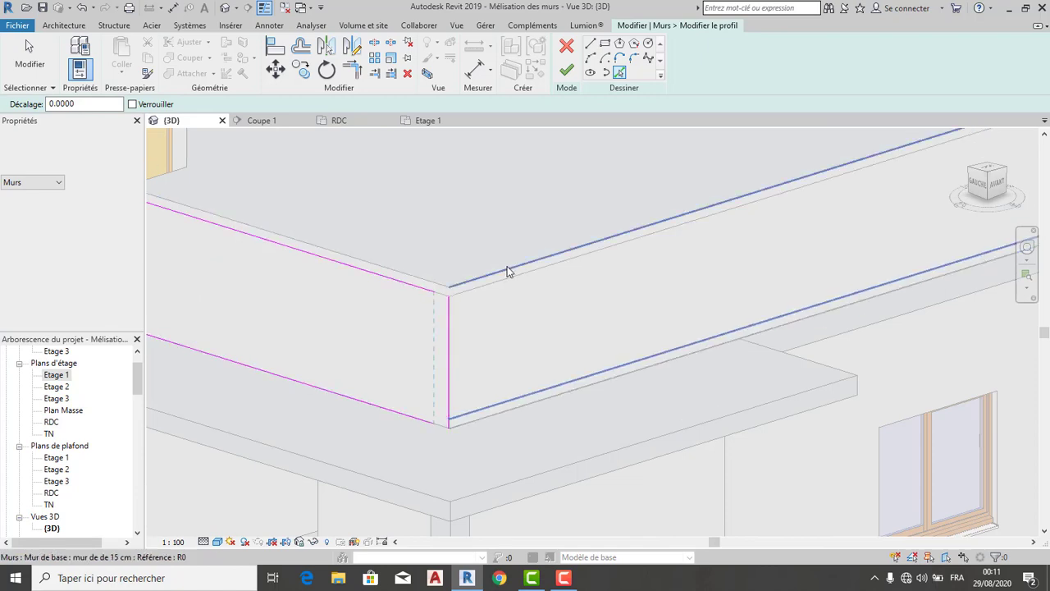
{"action": "scroll", "coordinate": [438, 401], "scroll_direction": "up", "scroll_amount": 1}
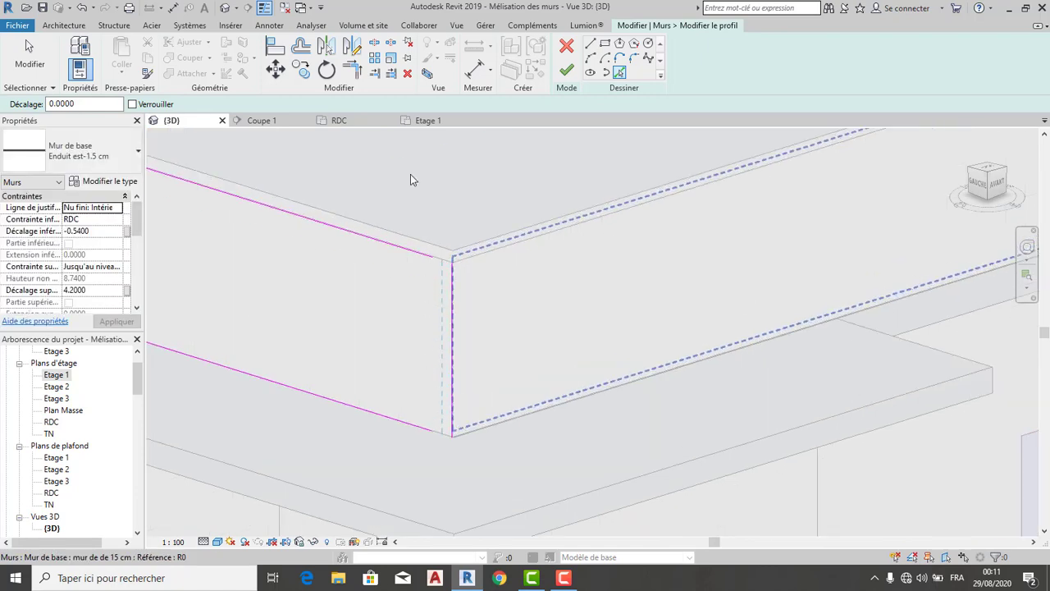
- Trim the parapet's bottom and top lines to the vertical line at its outer corner
{"action": "left_click", "coordinate": [358, 69]}
{"action": "left_click", "coordinate": [415, 424]}
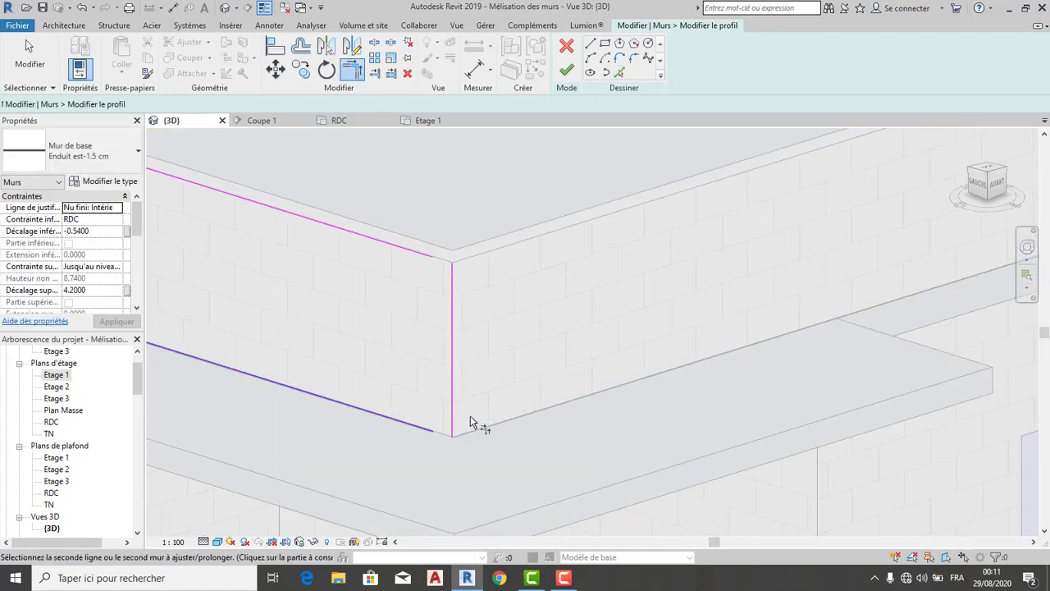
{"action": "left_click", "coordinate": [452, 416]}
{"action": "scroll", "coordinate": [439, 304], "scroll_direction": "down", "scroll_amount": 1}
{"action": "left_click", "coordinate": [418, 253]}
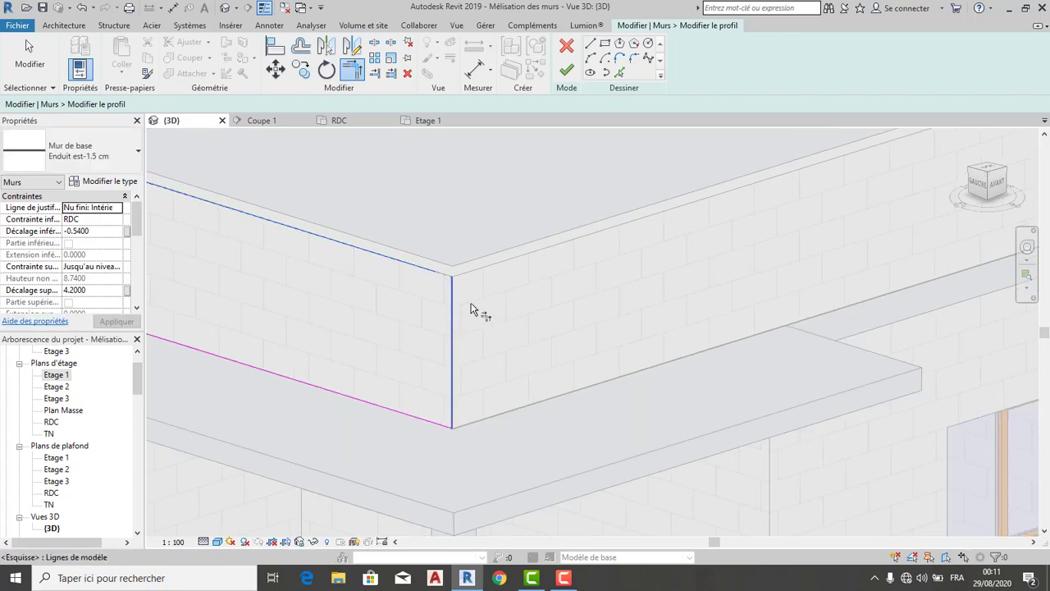
{"action": "scroll", "coordinate": [479, 297], "scroll_direction": "up", "scroll_amount": 3}
{"action": "scroll", "coordinate": [492, 264], "scroll_direction": "down", "scroll_amount": 4}
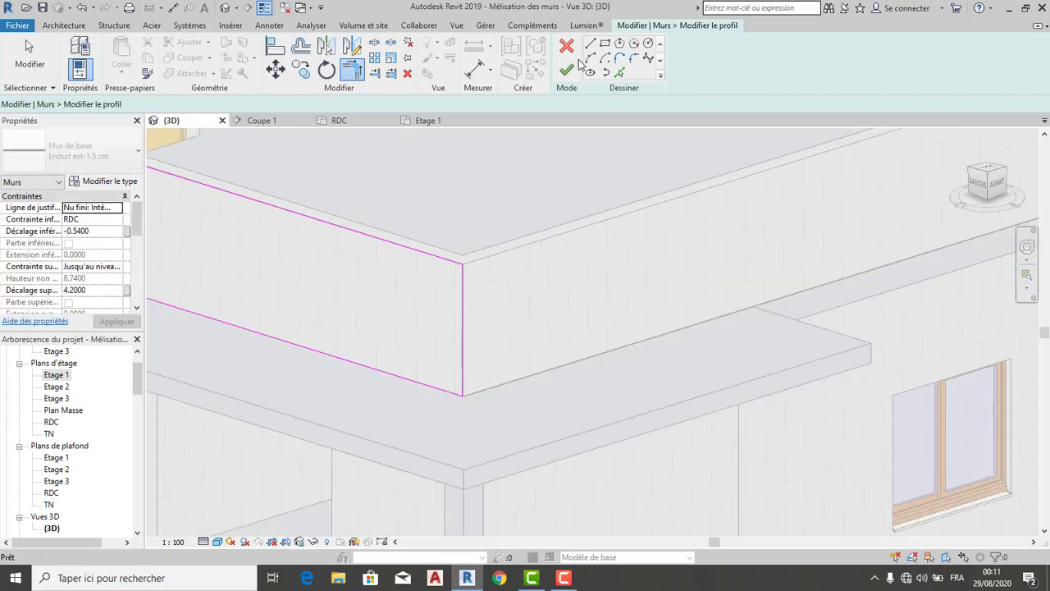
- Try to finish the render wall's profile, and inspect the parapet's top line and its corner with the stair tower for crossing lines
{"action": "left_click", "coordinate": [566, 70]}
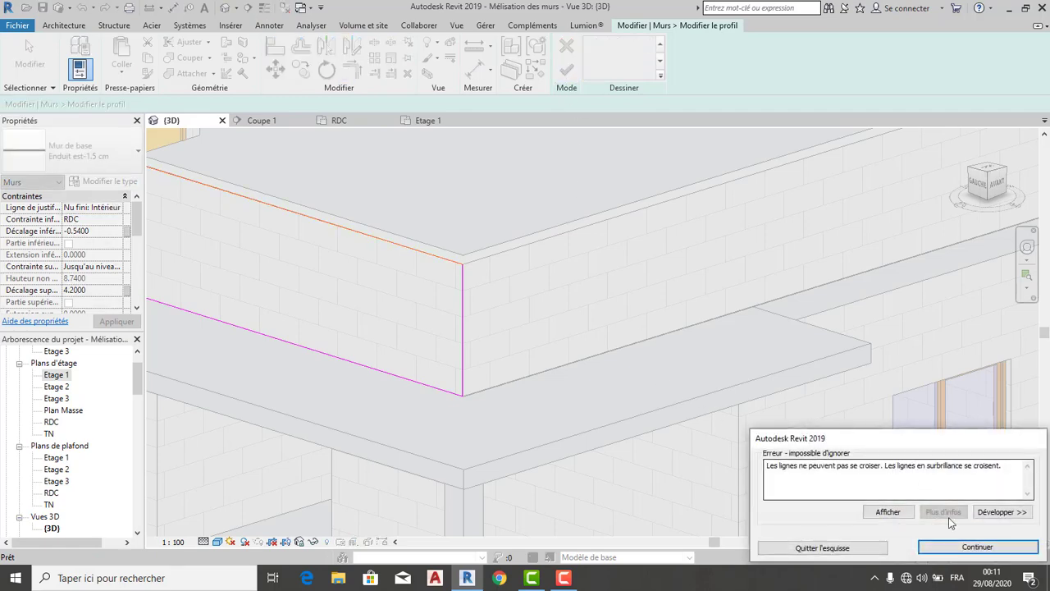
{"action": "left_click", "coordinate": [966, 547]}
{"action": "scroll", "coordinate": [627, 366], "scroll_direction": "down", "scroll_amount": 3}
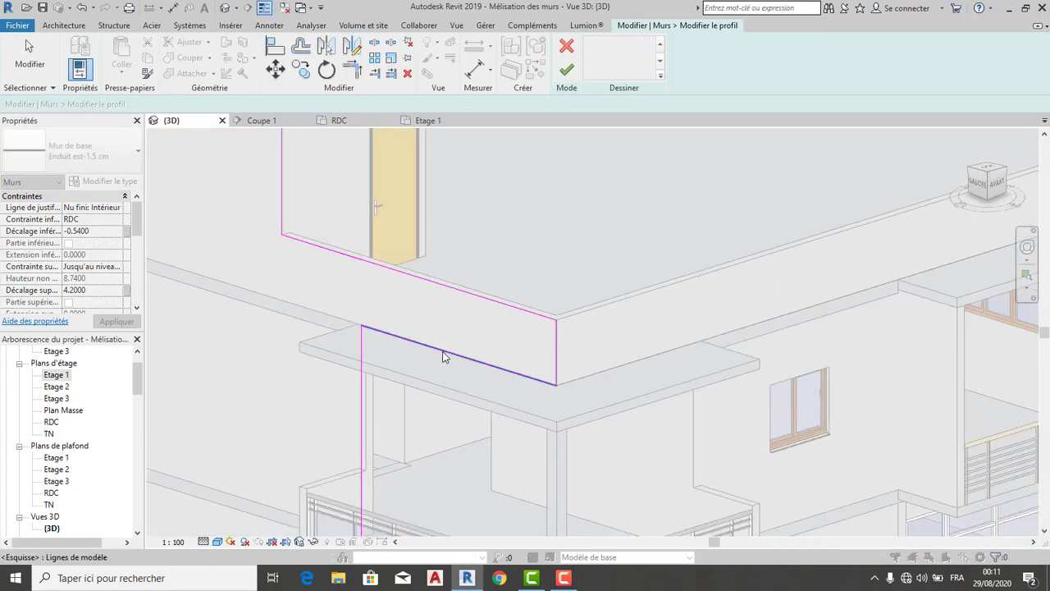
{"action": "key", "text": "Escape"}
{"action": "scroll", "coordinate": [283, 225], "scroll_direction": "up", "scroll_amount": 4}
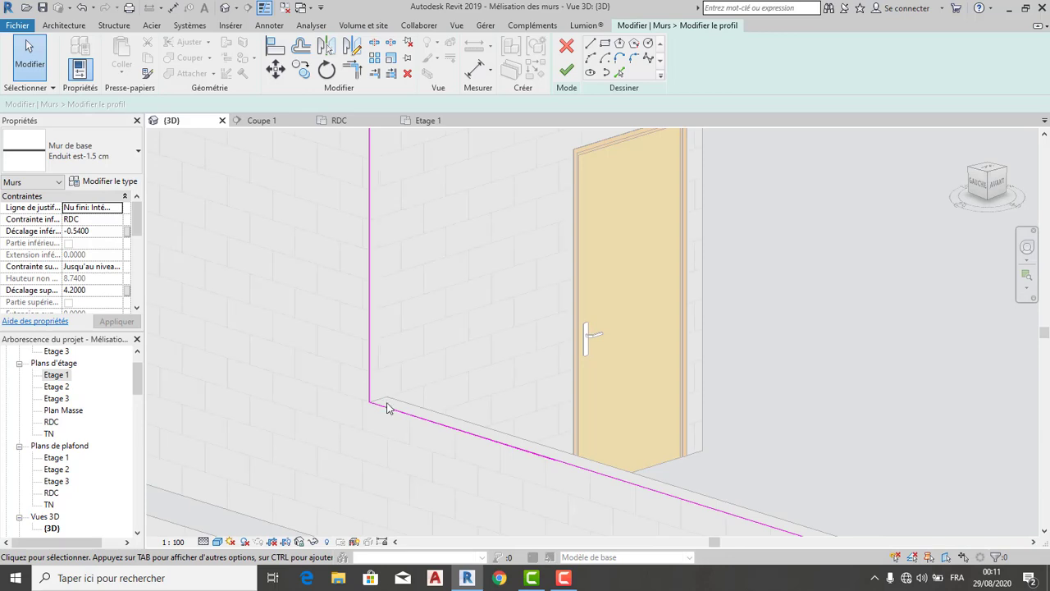
{"action": "scroll", "coordinate": [380, 420], "scroll_direction": "up", "scroll_amount": 6}
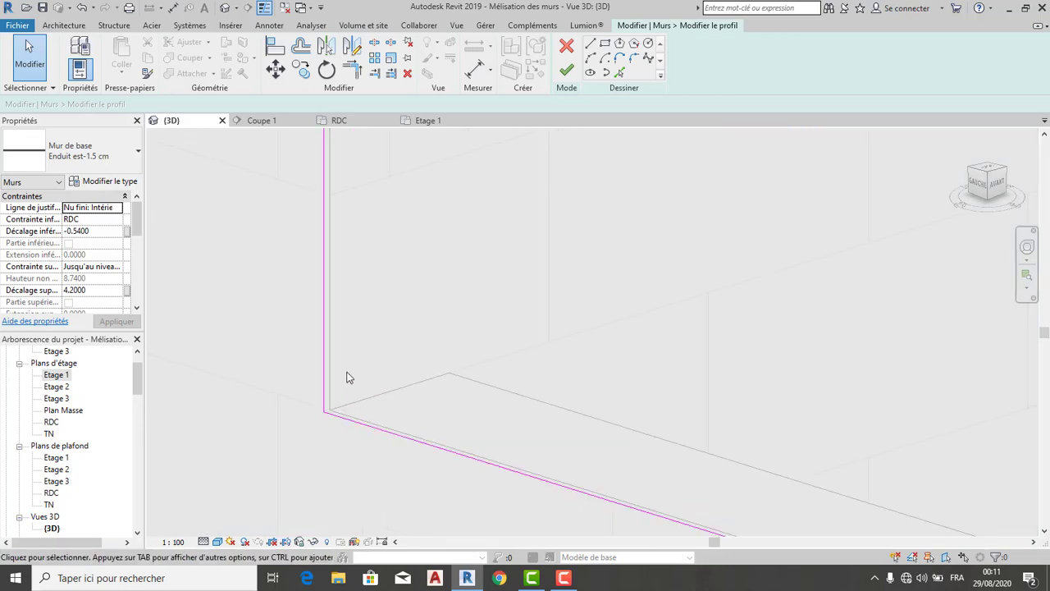
{"action": "scroll", "coordinate": [346, 377], "scroll_direction": "down", "scroll_amount": 6}
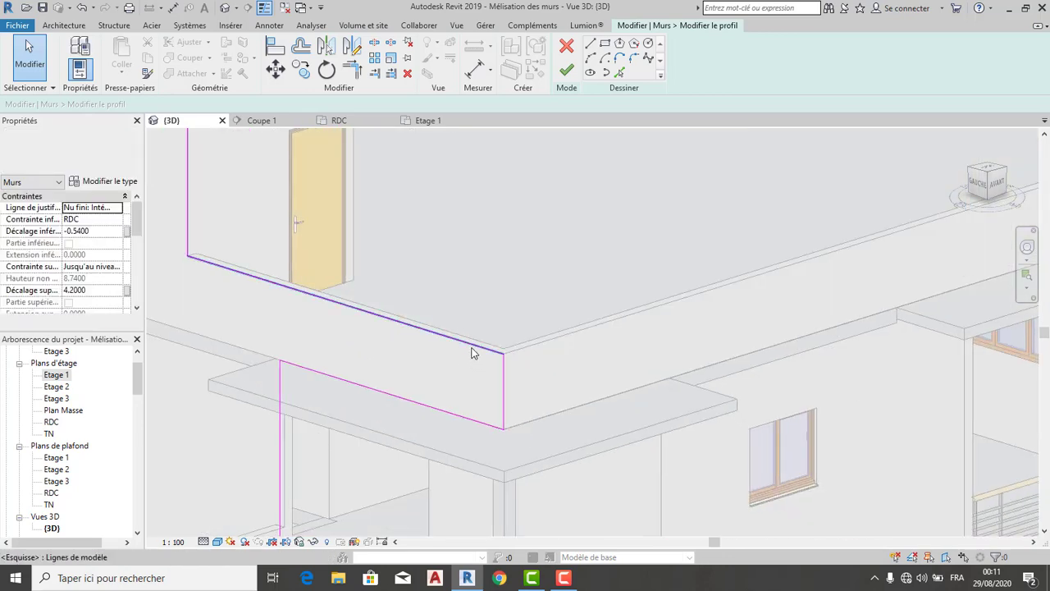
- Delete the overlapping sketch line that runs along the parapet top to the outer corner
{"action": "scroll", "coordinate": [472, 352], "scroll_direction": "up", "scroll_amount": 2}
{"action": "left_click", "coordinate": [474, 348]}
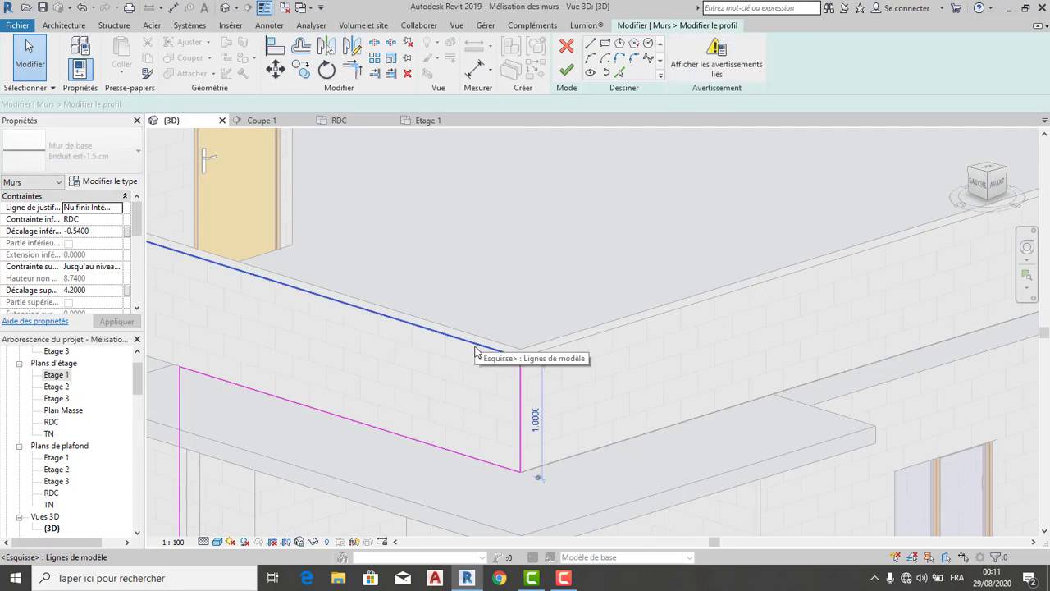
{"action": "left_click", "coordinate": [474, 352]}
{"action": "scroll", "coordinate": [410, 336], "scroll_direction": "down", "scroll_amount": 1}
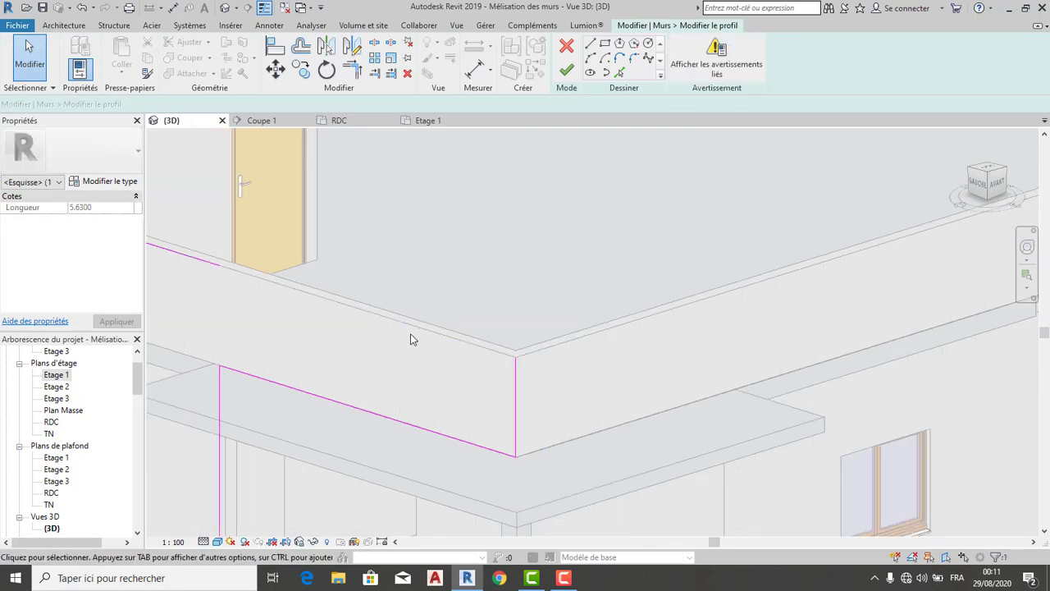
- Extend the remaining short parapet-top line to the vertical corner line, and try to finish the profile
{"action": "scroll", "coordinate": [410, 336], "scroll_direction": "down", "scroll_amount": 1}
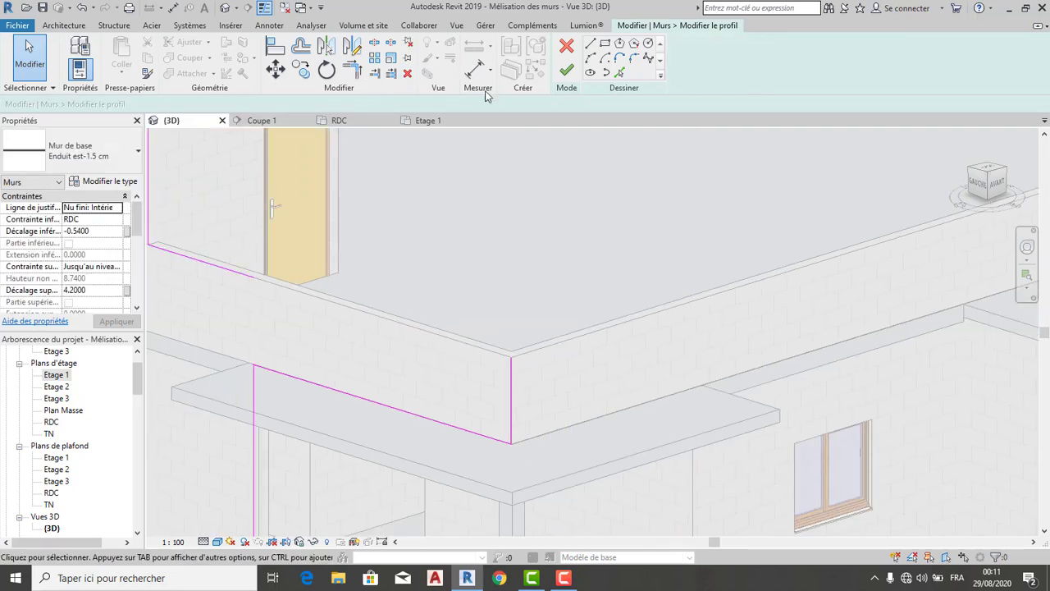
{"action": "left_click", "coordinate": [351, 72]}
{"action": "left_click", "coordinate": [228, 267]}
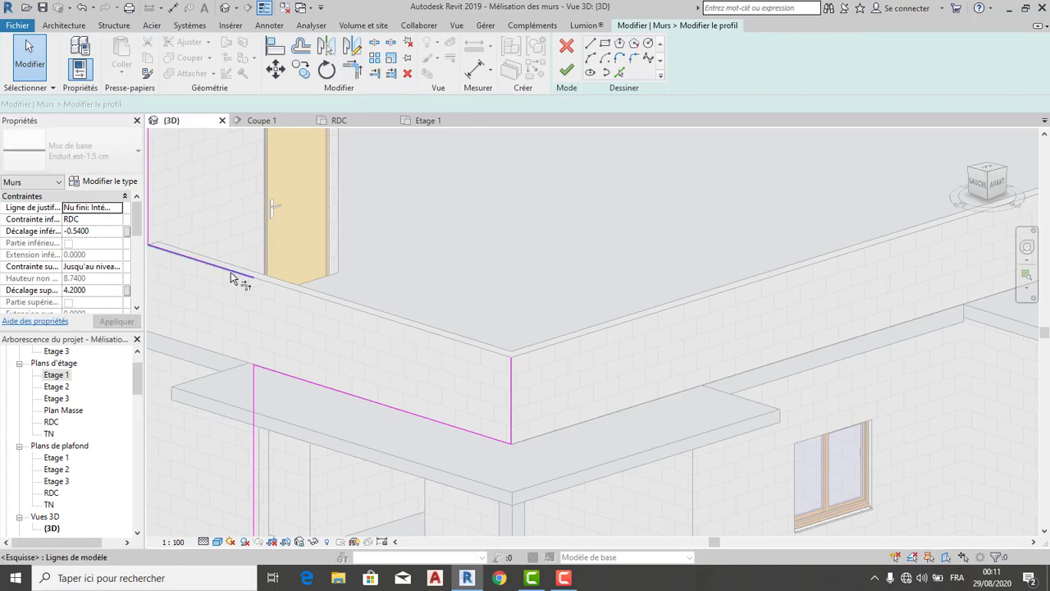
{"action": "left_click", "coordinate": [566, 70]}
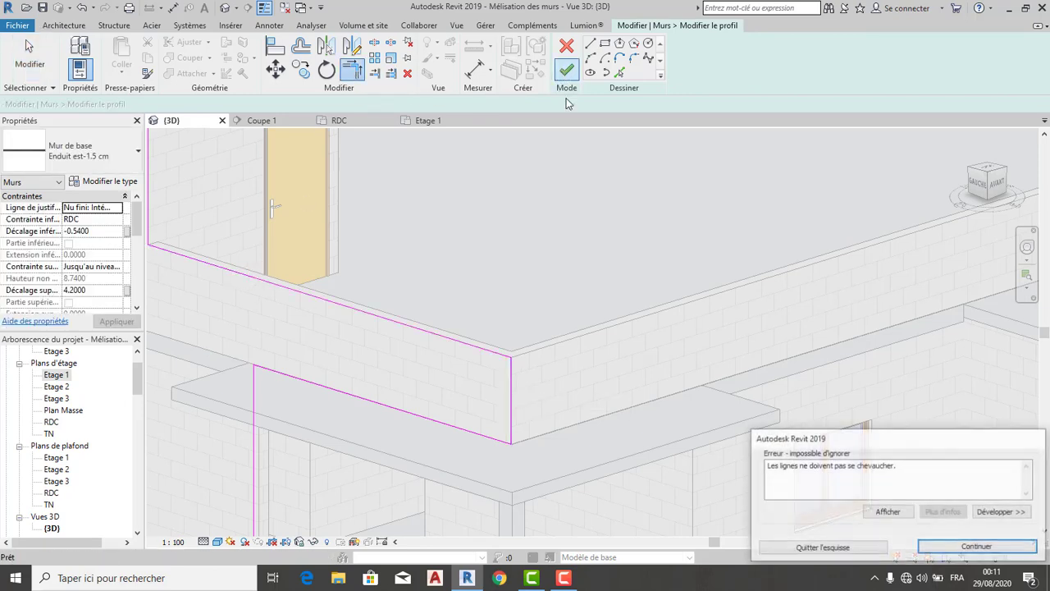
{"action": "left_click", "coordinate": [979, 548]}
- Try again to finish the render wall's profile, and examine the sketch outline around the facade, parapet and tower for overlapping lines
{"action": "scroll", "coordinate": [693, 365], "scroll_direction": "down", "scroll_amount": 3}
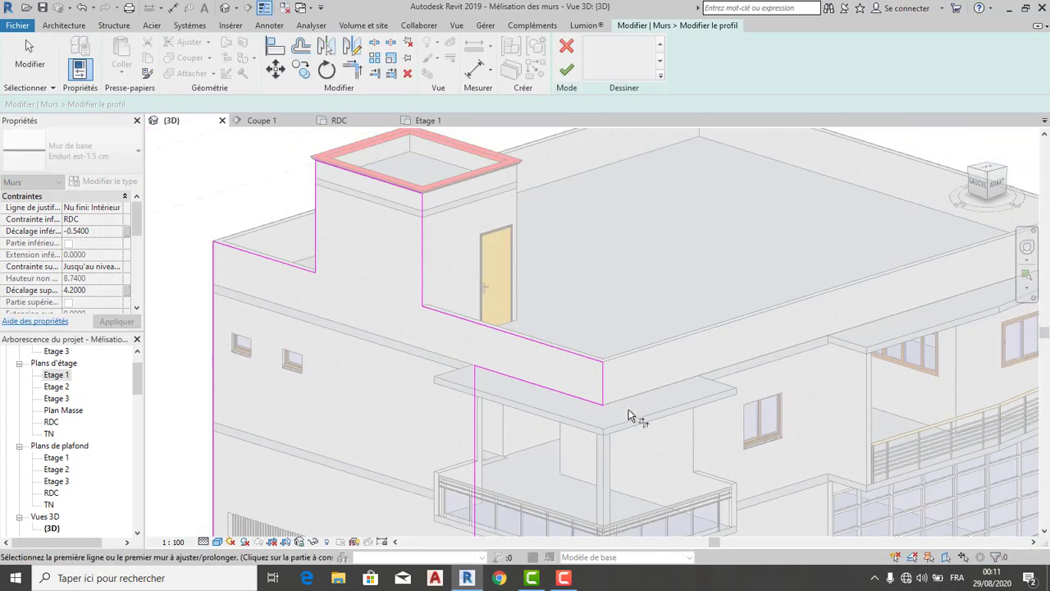
{"action": "middle_click_drag", "start_coordinate": [616, 395], "coordinate": [600, 347]}
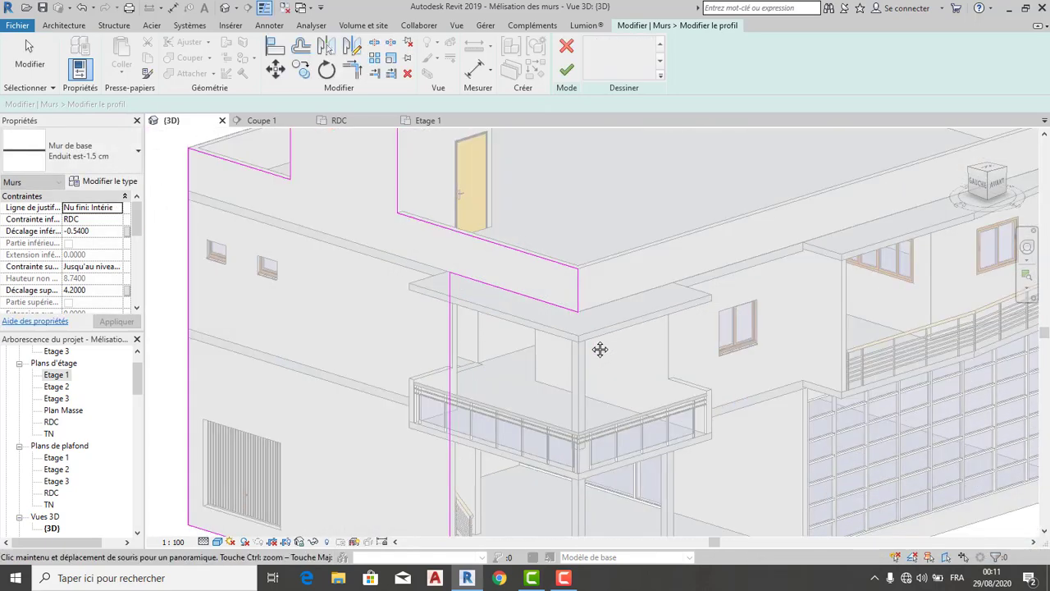
{"action": "left_click", "coordinate": [567, 72]}
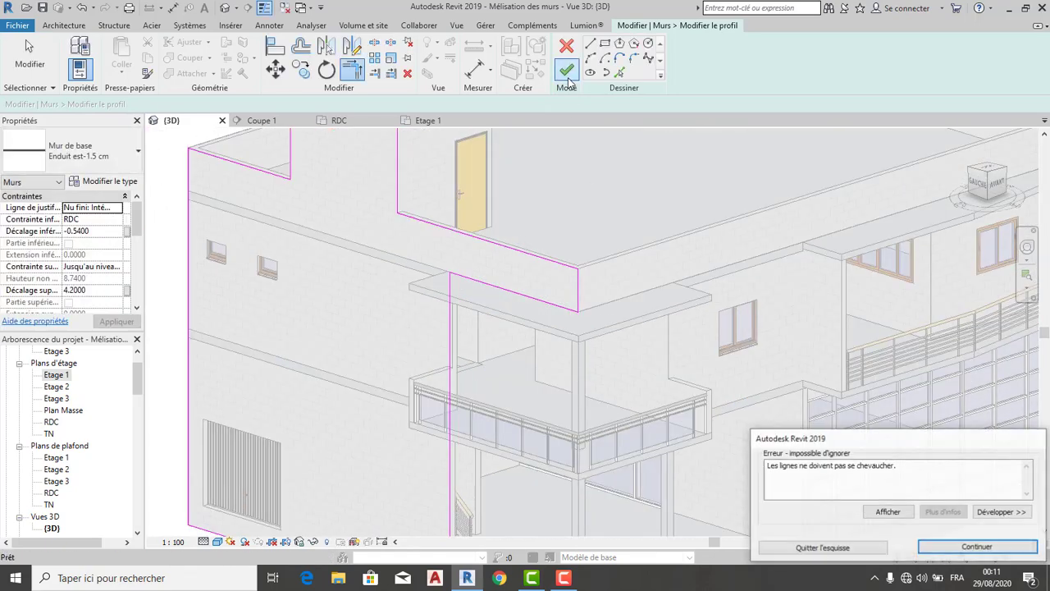
{"action": "left_click", "coordinate": [979, 548]}
{"action": "scroll", "coordinate": [591, 367], "scroll_direction": "down", "scroll_amount": 4}
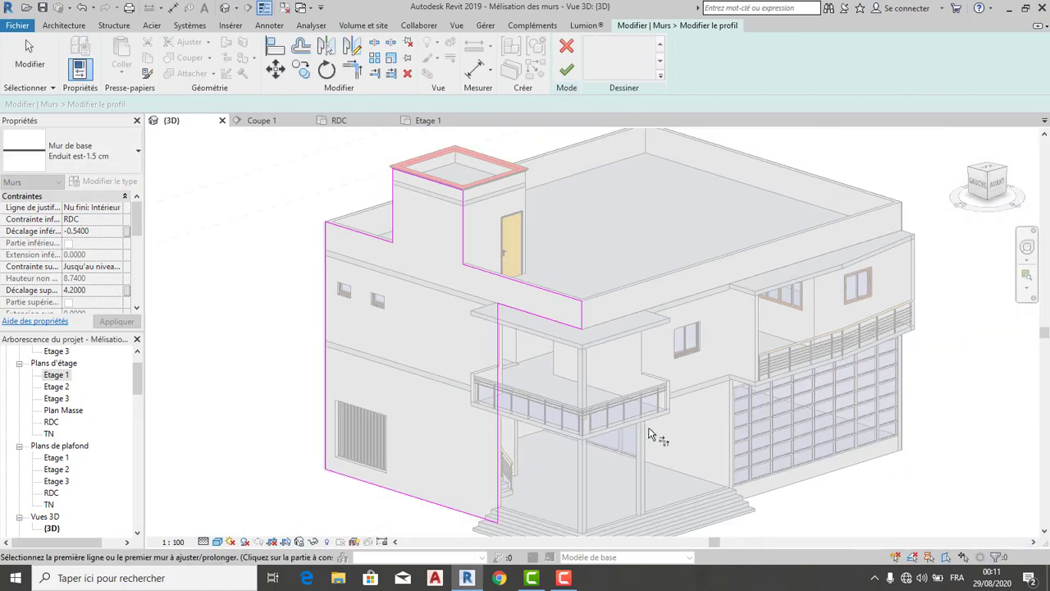
{"action": "middle_click_drag", "start_coordinate": [648, 435], "coordinate": [596, 361]}
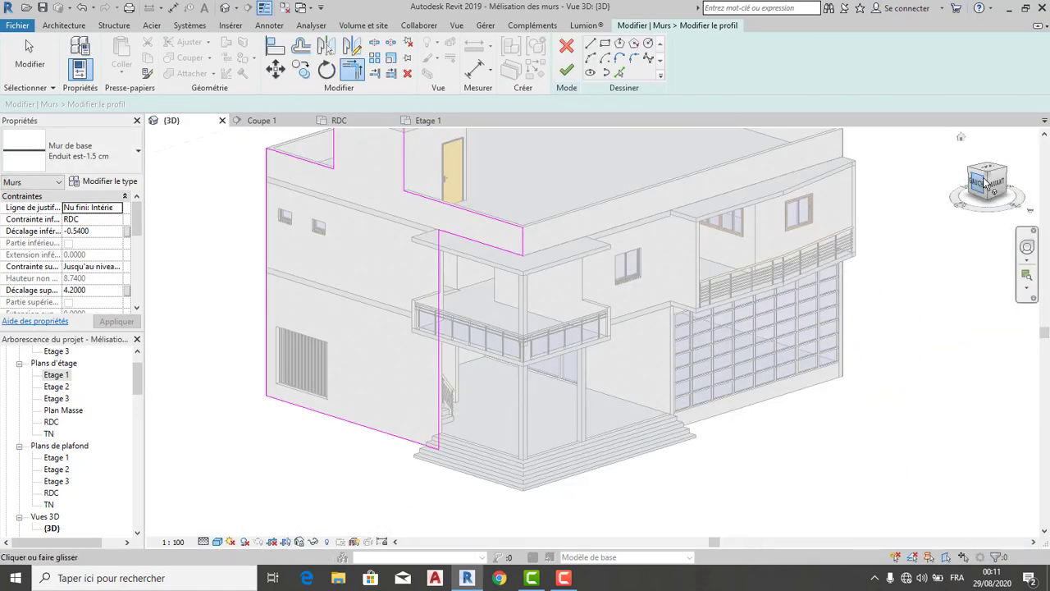
{"action": "left_click_drag", "start_coordinate": [988, 187], "coordinate": [1006, 189]}
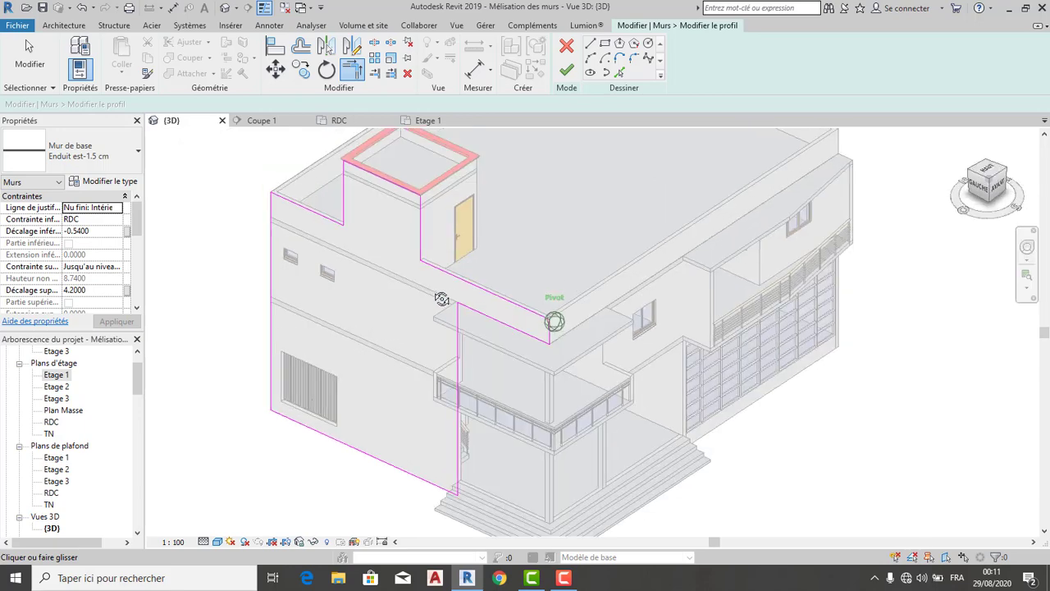
{"action": "scroll", "coordinate": [460, 369], "scroll_direction": "up", "scroll_amount": 2}
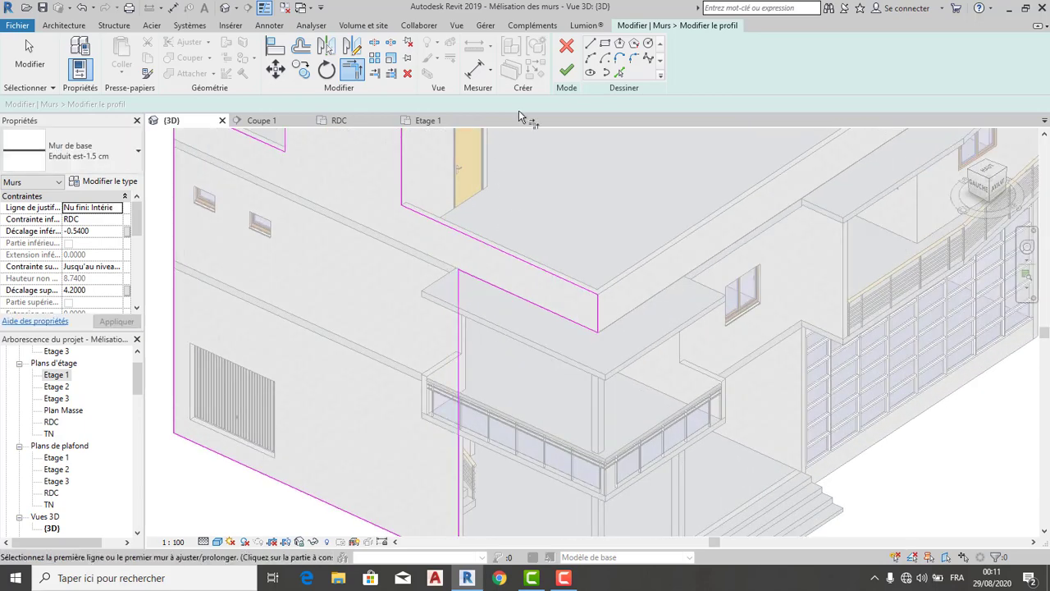
- Try to finish the render wall's profile and have the overlapping sketch lines shown
{"action": "scroll", "coordinate": [502, 212], "scroll_direction": "down", "scroll_amount": 1}
{"action": "left_click", "coordinate": [566, 70]}
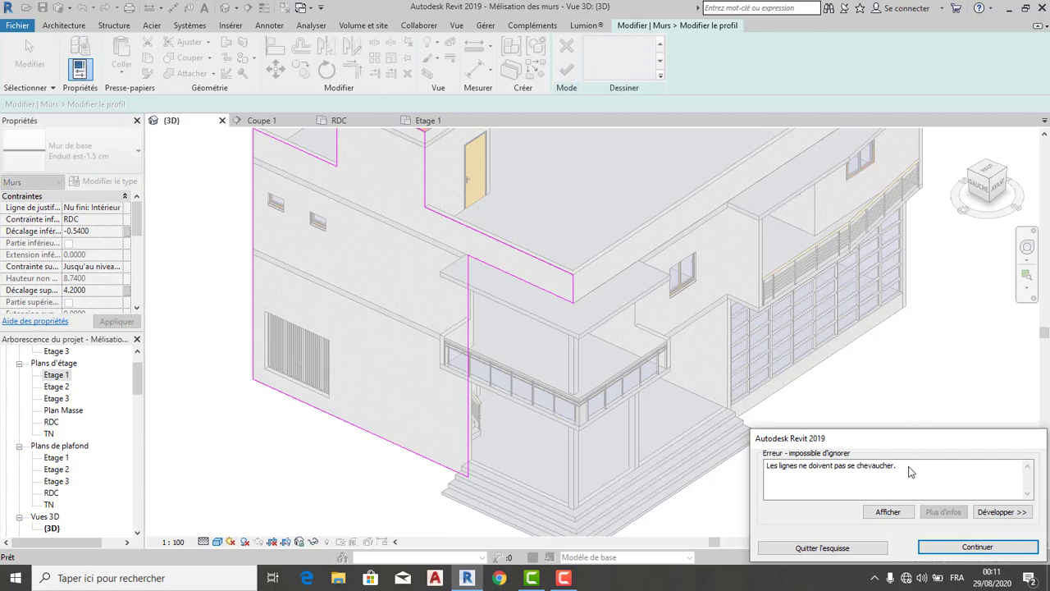
{"action": "left_click", "coordinate": [887, 512]}
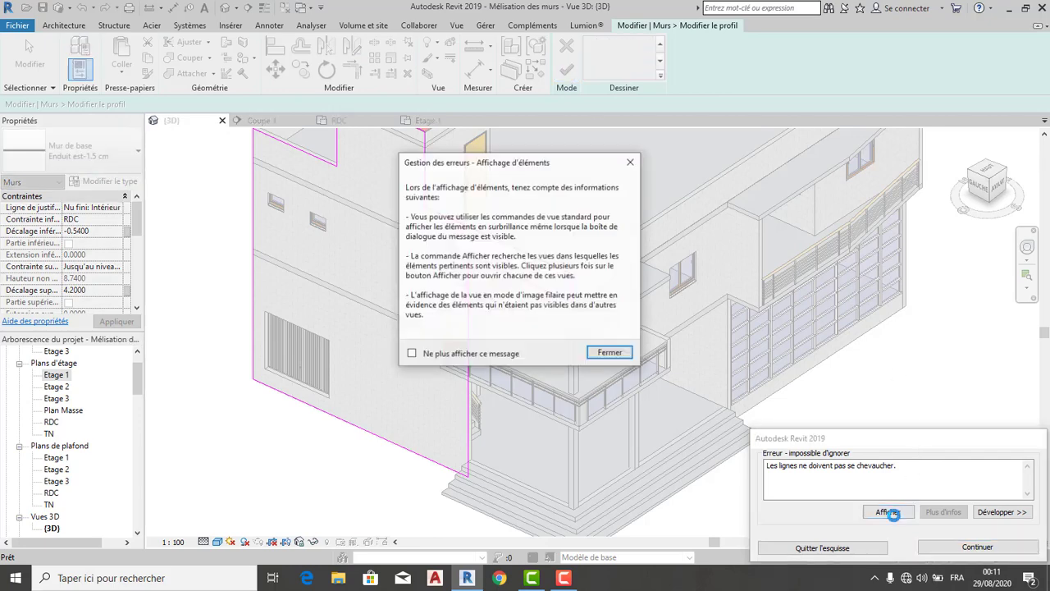
{"action": "left_click", "coordinate": [594, 354]}
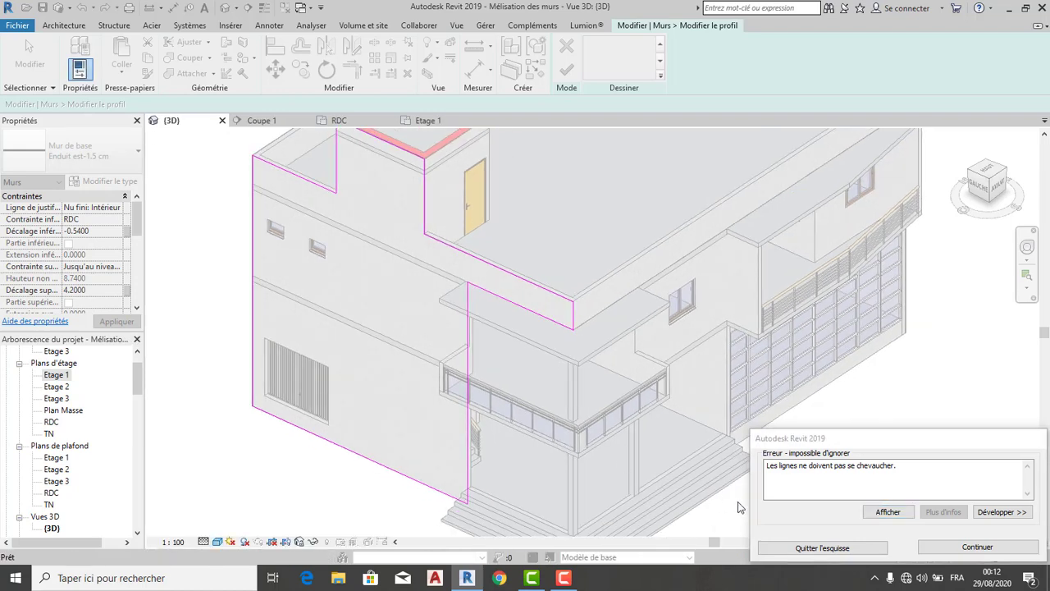
{"action": "left_click", "coordinate": [949, 547]}
{"action": "key", "text": "t"}
{"action": "key", "text": "r"}
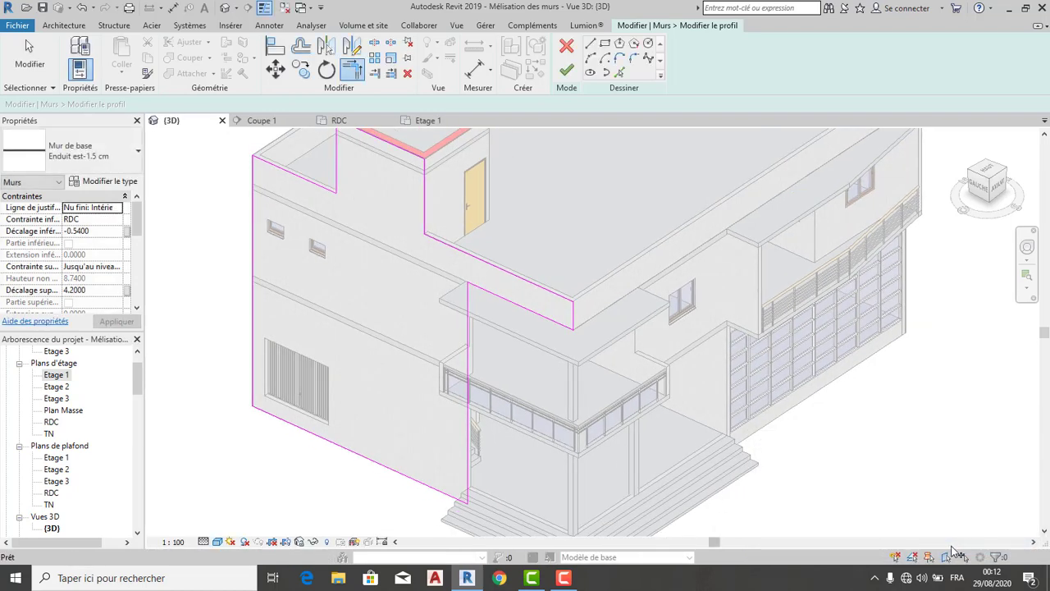
{"action": "left_click", "coordinate": [476, 380]}
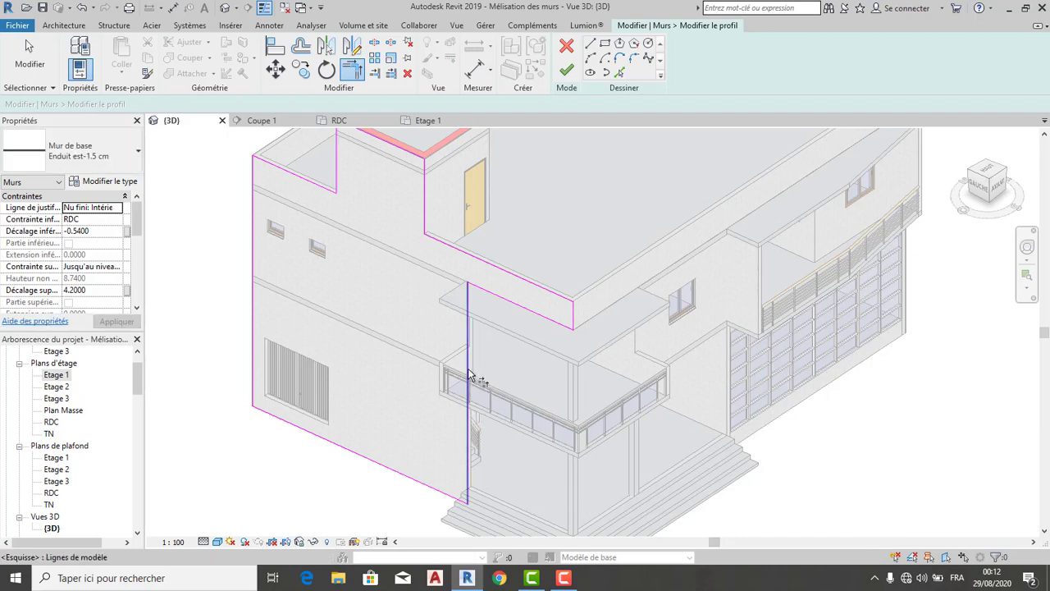
{"action": "scroll", "coordinate": [476, 380], "scroll_direction": "up", "scroll_amount": 2}
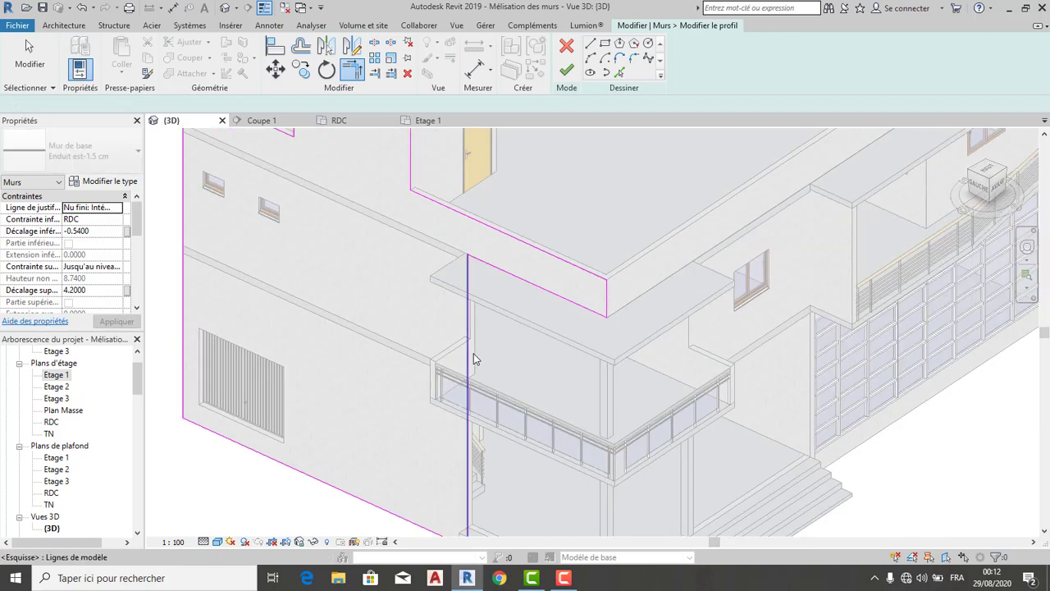
{"action": "scroll", "coordinate": [476, 358], "scroll_direction": "down", "scroll_amount": 2}
{"action": "key", "text": "Escape"}
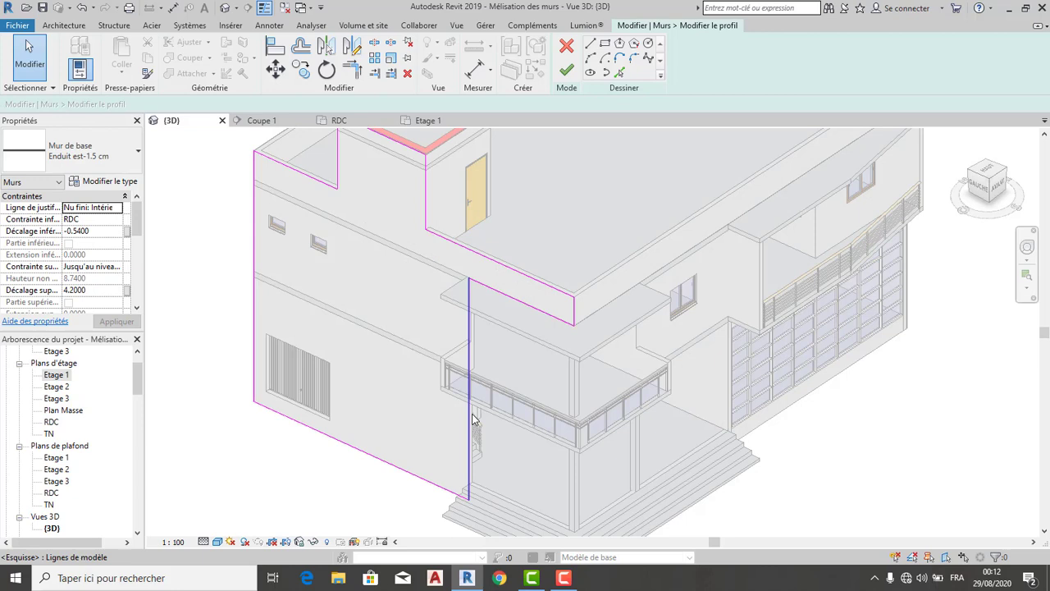
- Try deleting the vertical sketch line below the parapet, and undo the deletion
{"action": "left_click", "coordinate": [469, 336]}
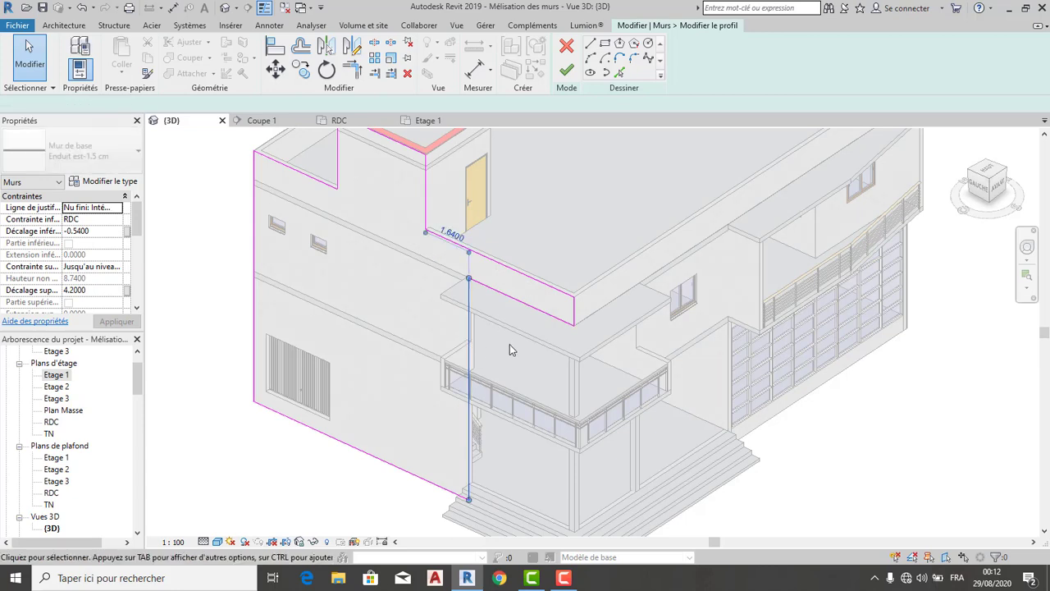
{"action": "key", "text": "Delete"}
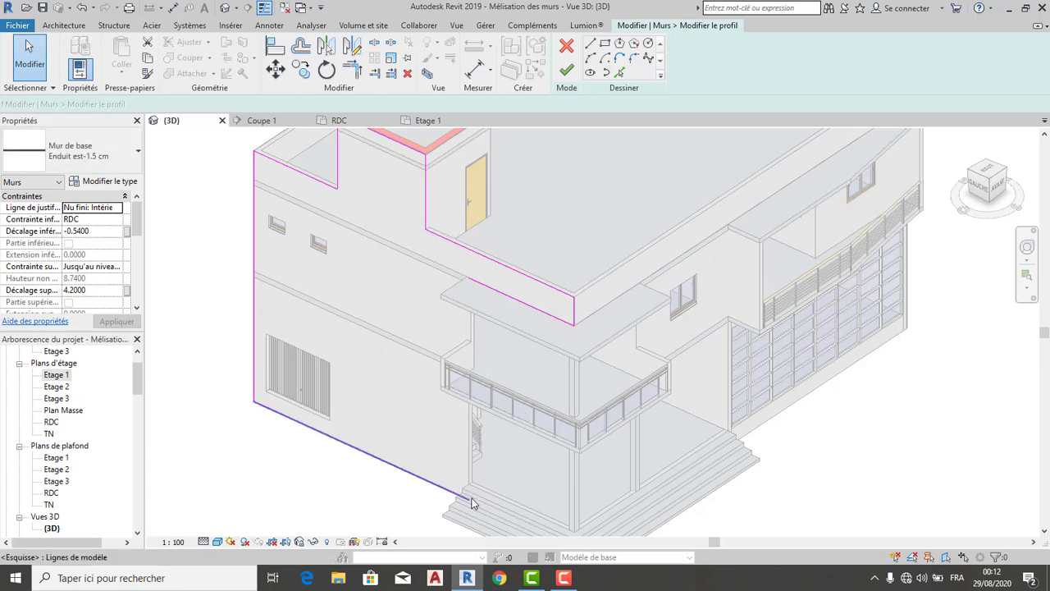
{"action": "left_click", "coordinate": [81, 8]}
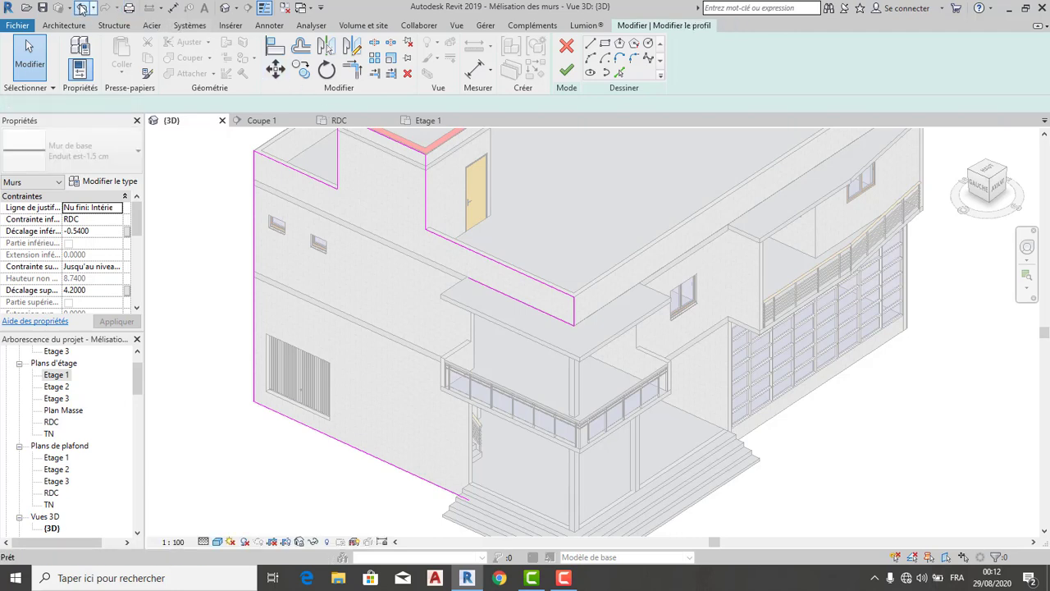
- Replace the sketch line along the parapet's lower edge with a new line to the outer corner, and try to finish the profile
{"action": "left_click", "coordinate": [541, 310]}
{"action": "key", "text": "Delete"}
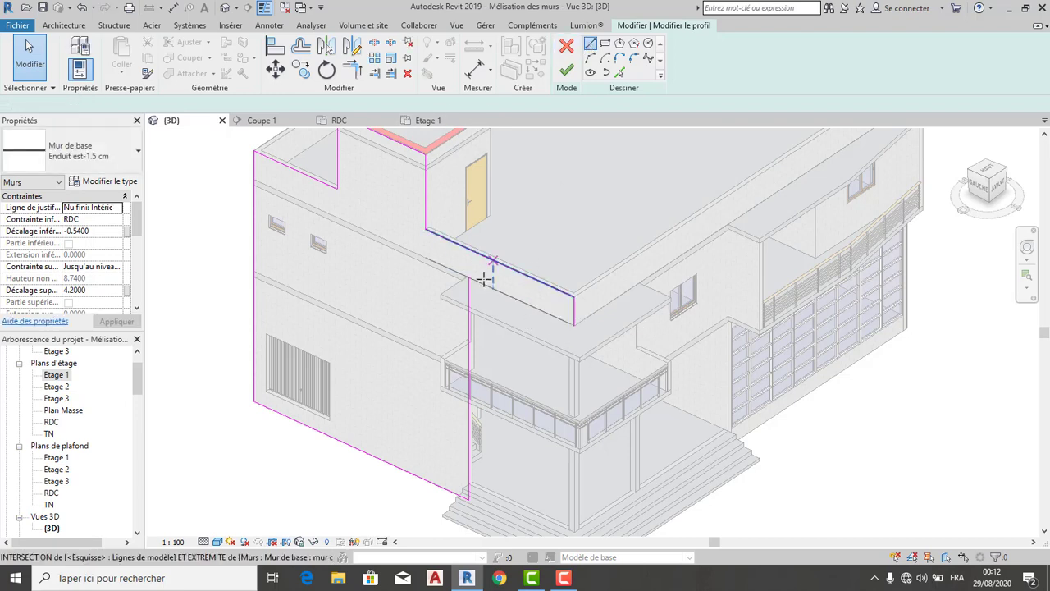
{"action": "left_click", "coordinate": [574, 325]}
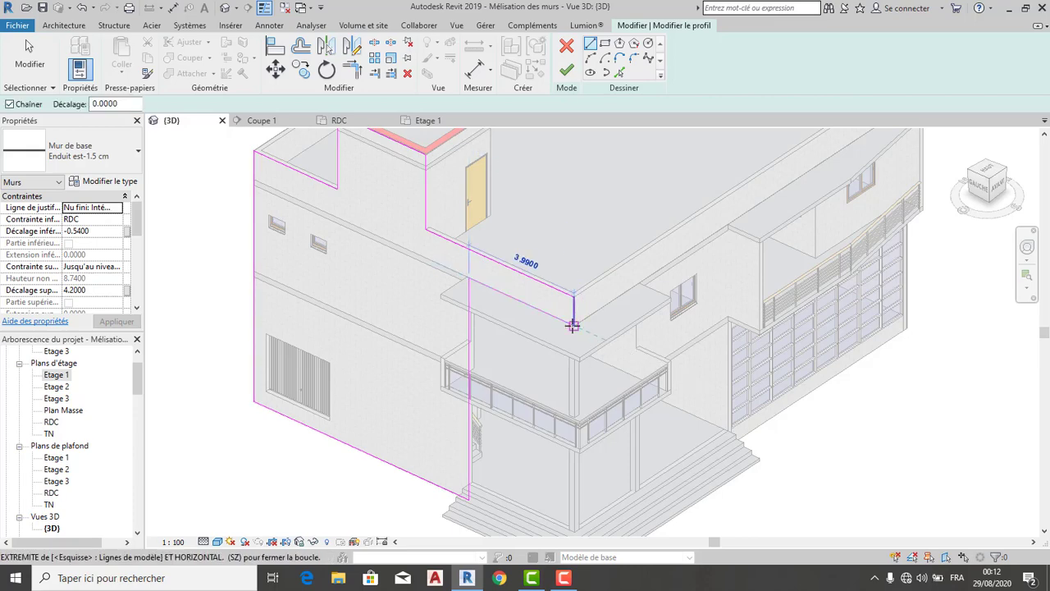
{"action": "left_click", "coordinate": [566, 72]}
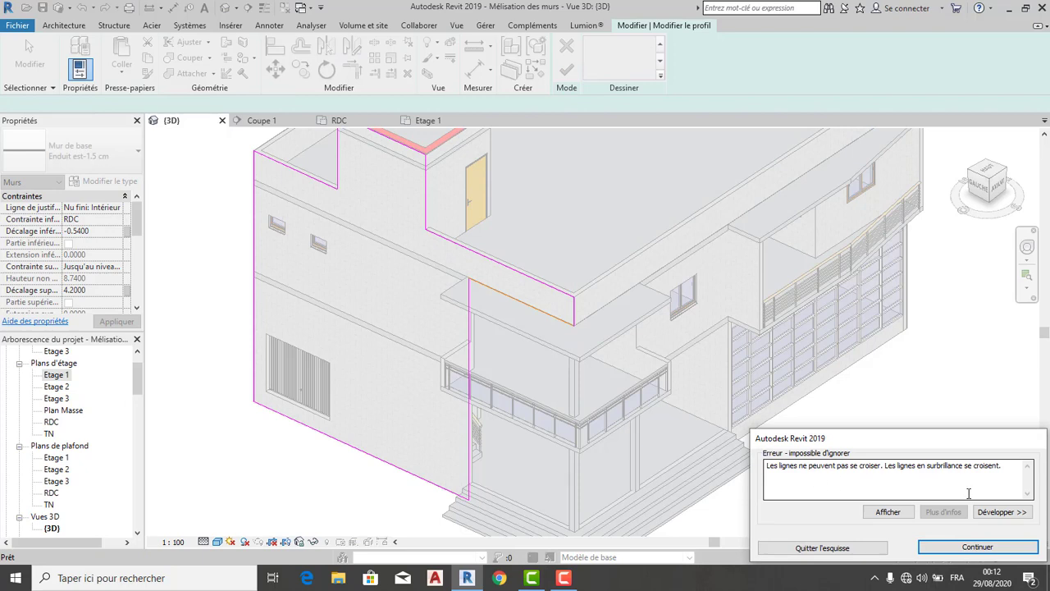
{"action": "left_click", "coordinate": [977, 546]}
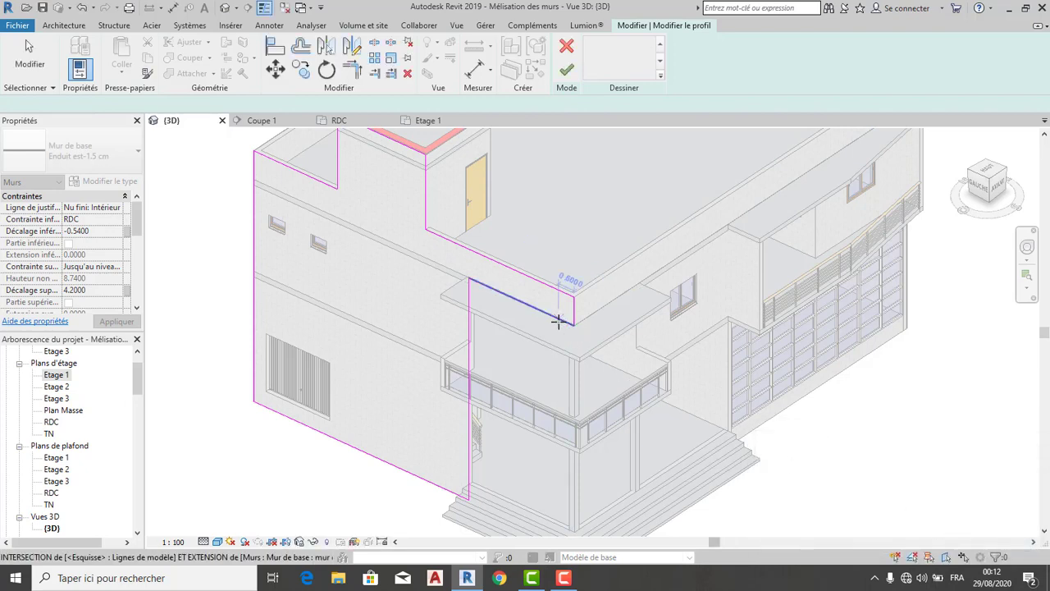
- Leave the render wall's profile editing and discard the sketch changes
{"action": "scroll", "coordinate": [563, 344], "scroll_direction": "down", "scroll_amount": 3}
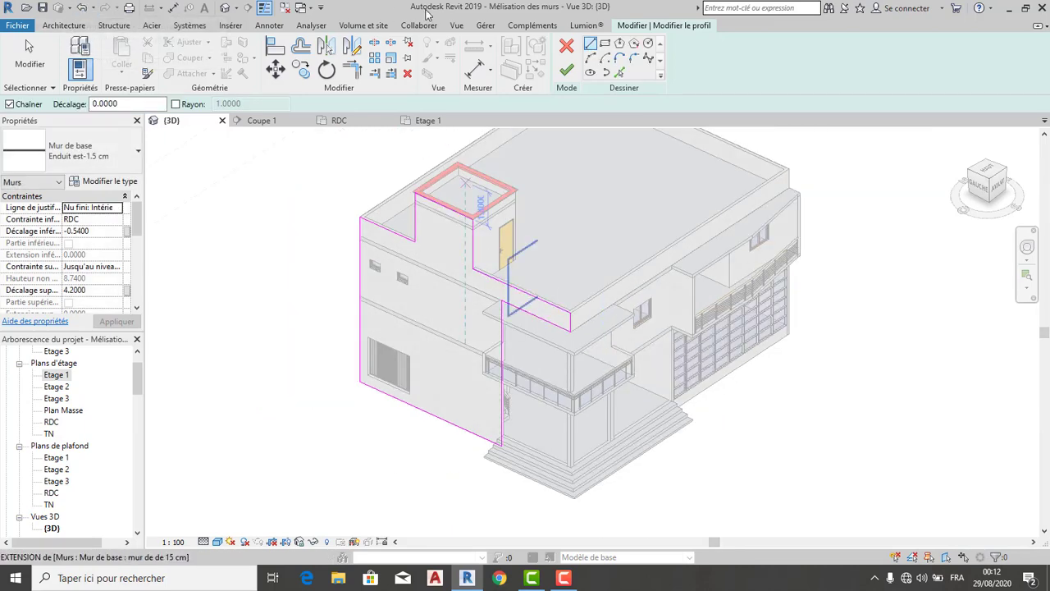
{"action": "left_click", "coordinate": [570, 53]}
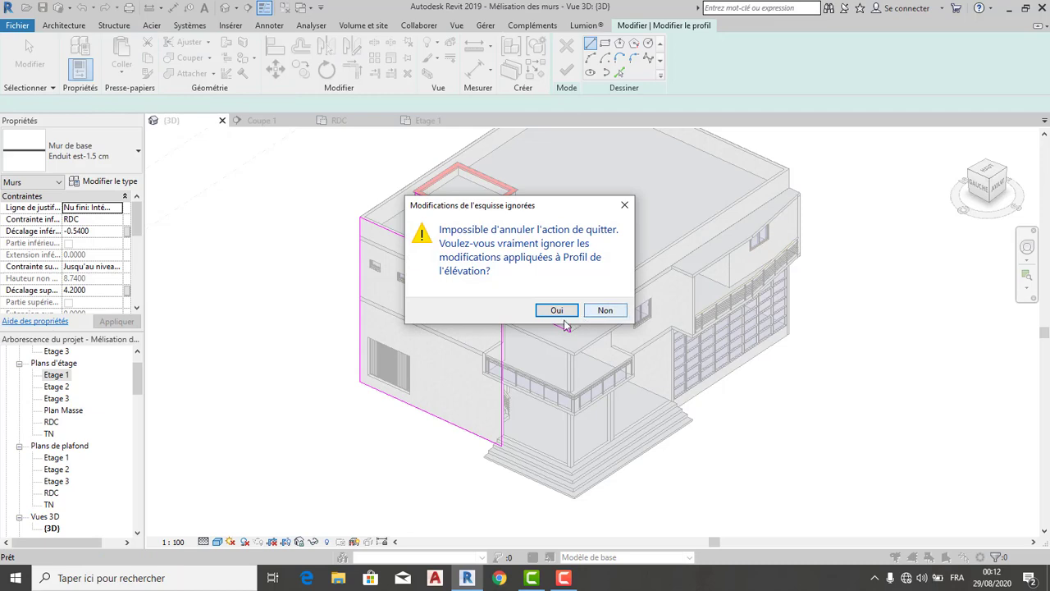
{"action": "left_click", "coordinate": [558, 311]}
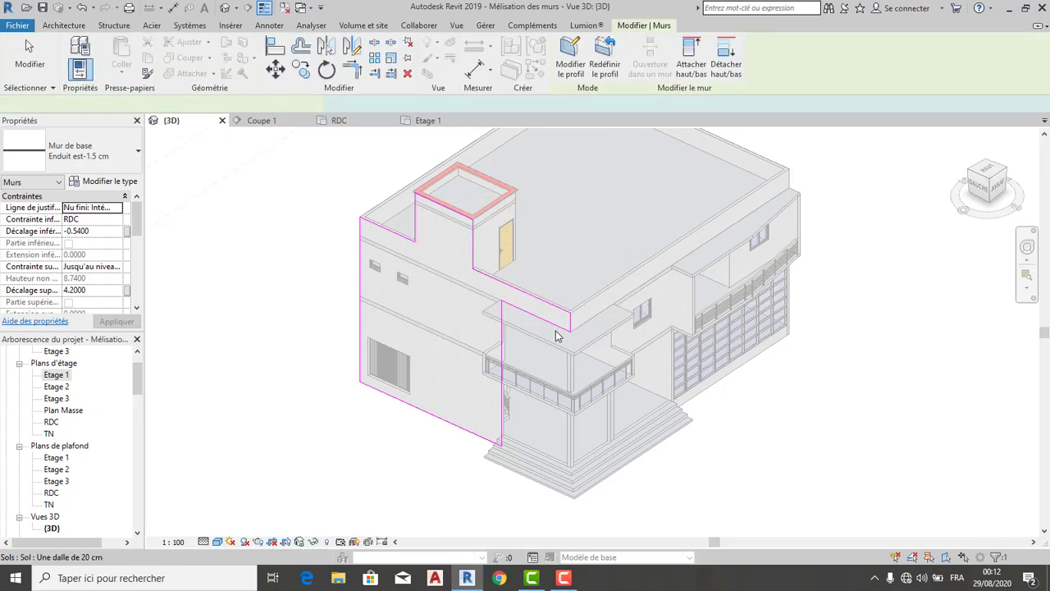
{"action": "scroll", "coordinate": [548, 329], "scroll_direction": "up", "scroll_amount": 5}
{"action": "scroll", "coordinate": [548, 324], "scroll_direction": "down", "scroll_amount": 8}
{"action": "key", "text": "Escape"}
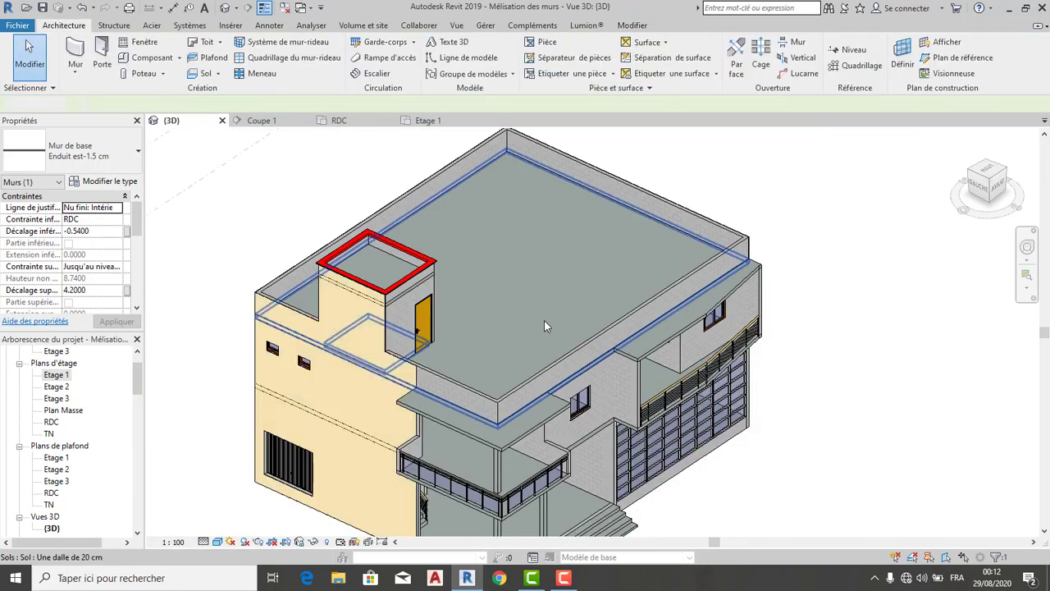
{"action": "left_click_drag", "start_coordinate": [993, 179], "coordinate": [1002, 156]}
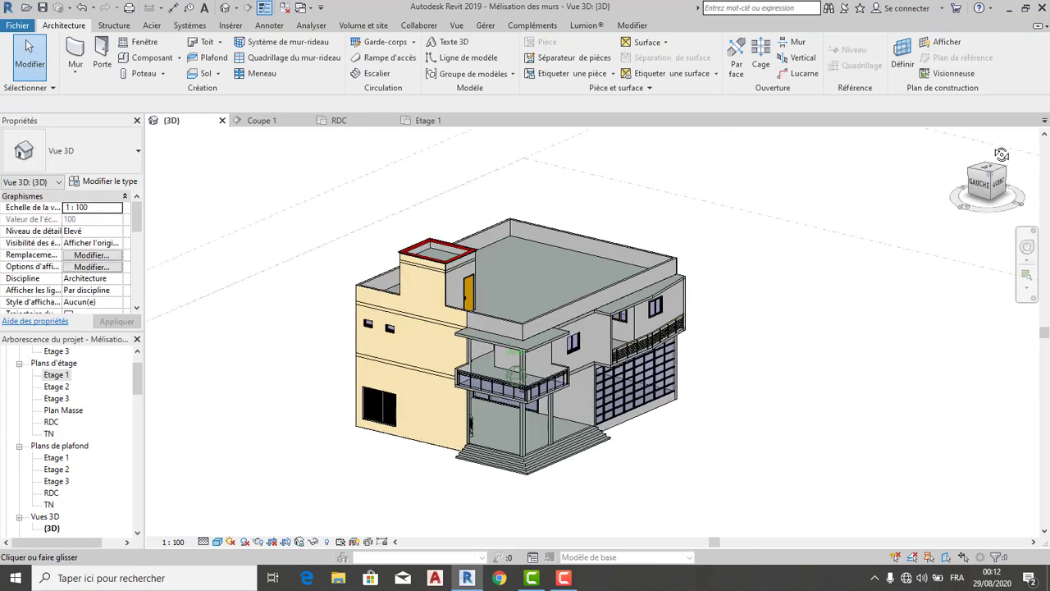
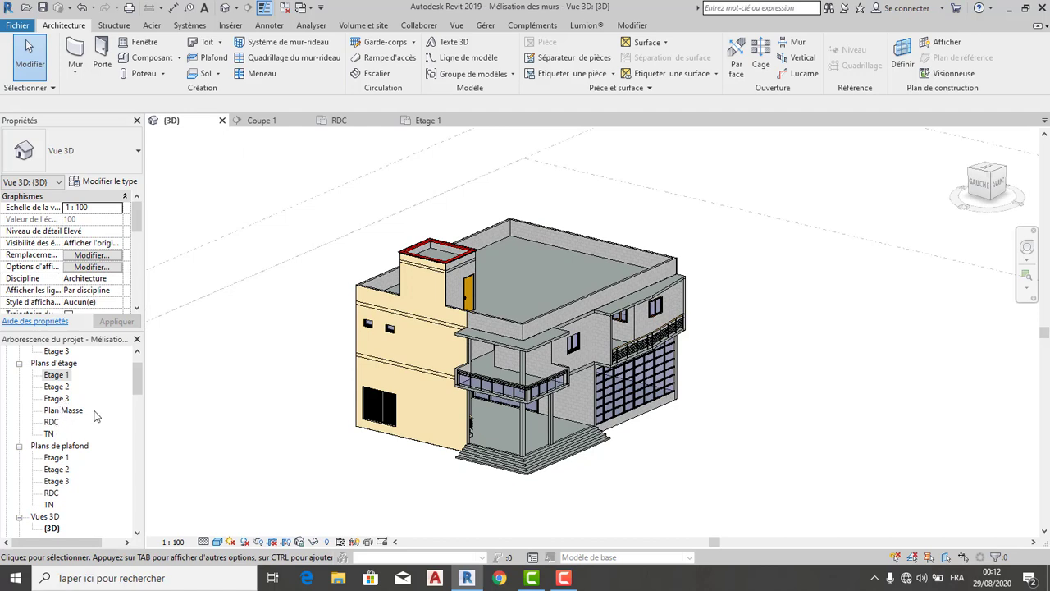
- Open the Etage 2 floor plan and bring up the parapet corner at grids A and 7
{"action": "double_click", "coordinate": [56, 386]}
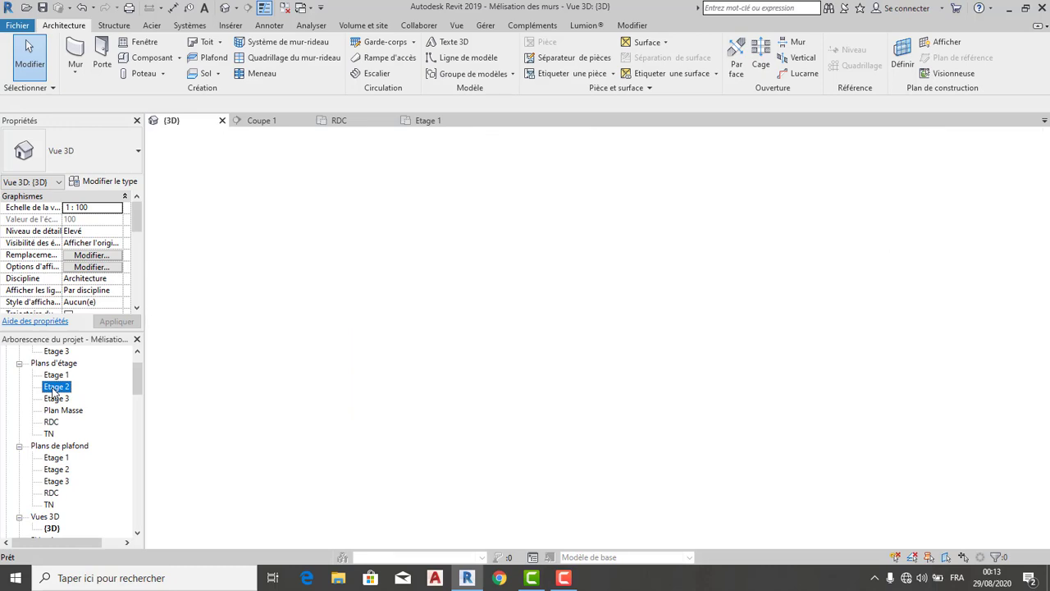
{"action": "scroll", "coordinate": [509, 346], "scroll_direction": "up", "scroll_amount": 8}
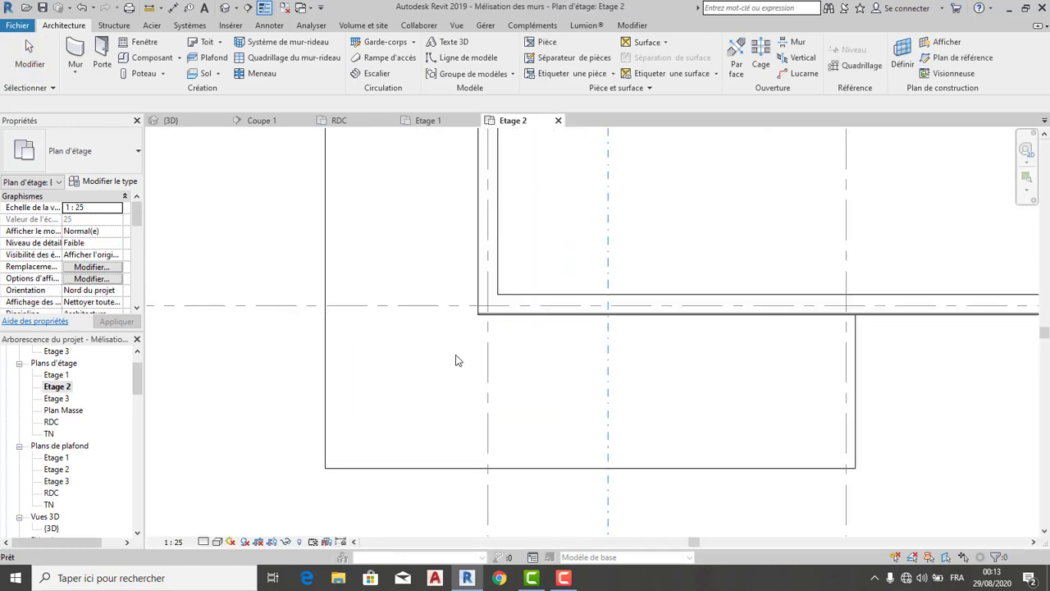
{"action": "scroll", "coordinate": [481, 306], "scroll_direction": "up", "scroll_amount": 3}
{"action": "scroll", "coordinate": [424, 368], "scroll_direction": "down", "scroll_amount": 5}
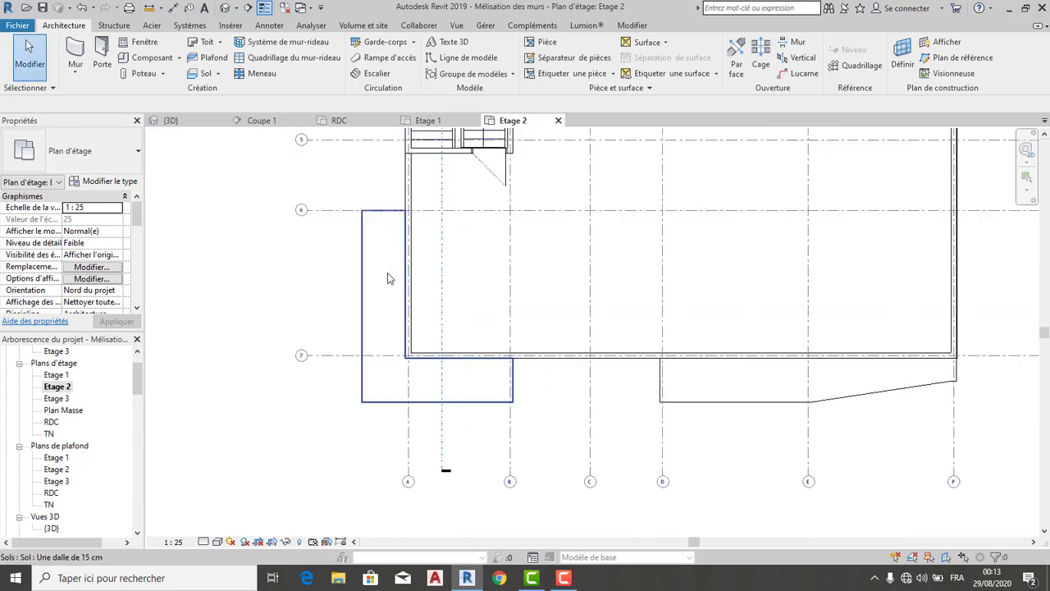
{"action": "scroll", "coordinate": [389, 278], "scroll_direction": "down", "scroll_amount": 1}
{"action": "middle_click_drag", "start_coordinate": [393, 277], "coordinate": [408, 320]}
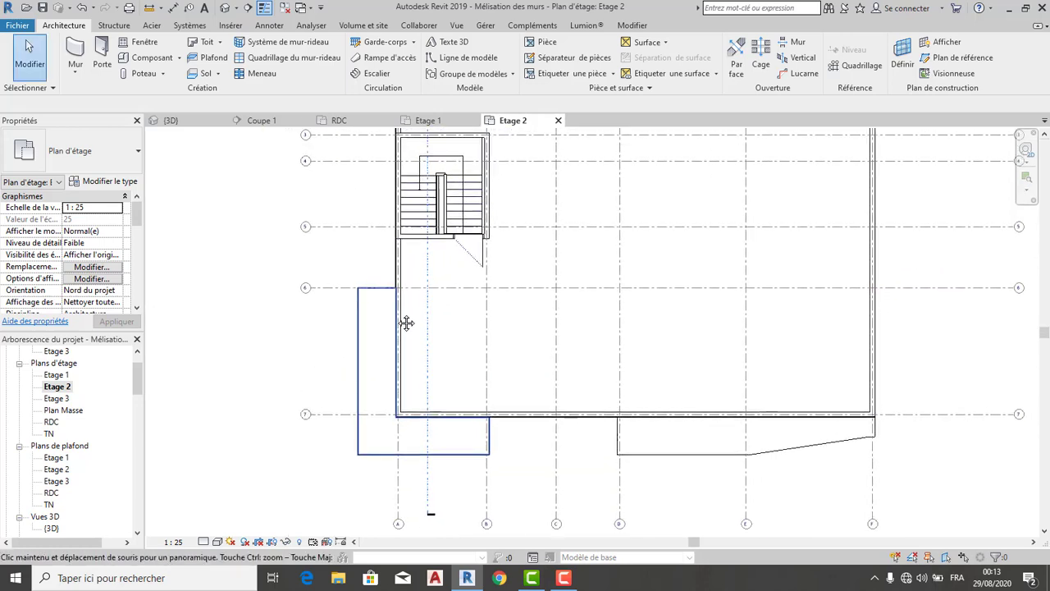
{"action": "scroll", "coordinate": [399, 418], "scroll_direction": "up", "scroll_amount": 5}
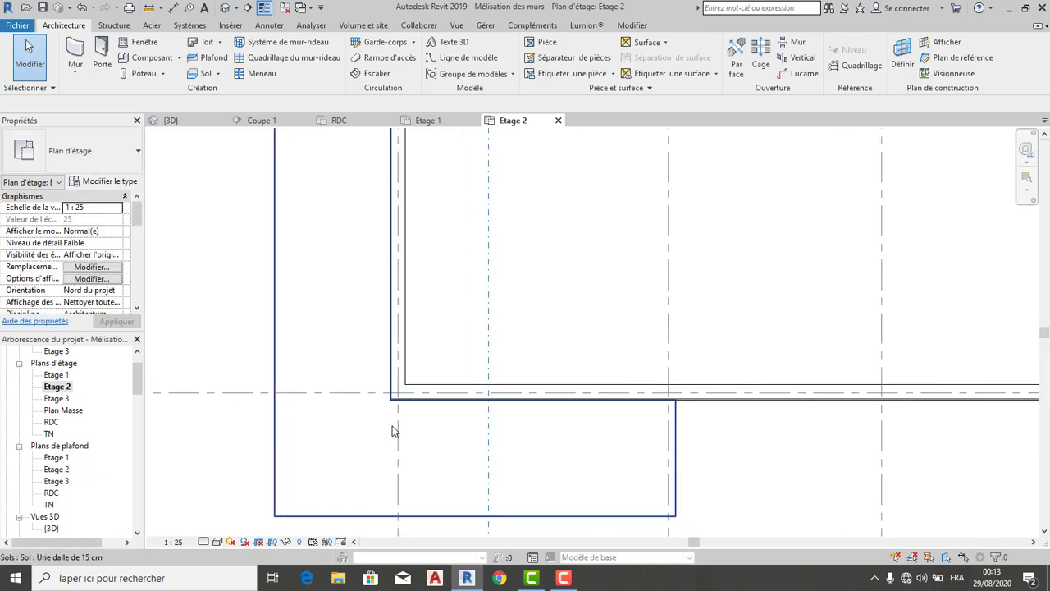
- Check the parapet in the 3D view, and examine the wall along grid A around grid 6 in the Etage 2 plan
{"action": "left_click", "coordinate": [191, 124]}
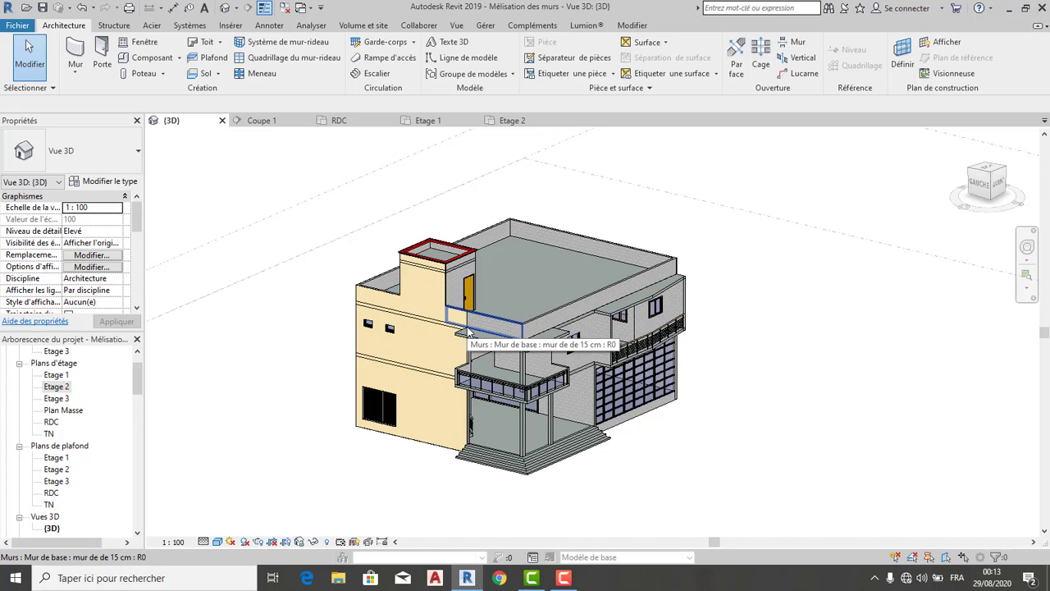
{"action": "left_click", "coordinate": [494, 123]}
{"action": "scroll", "coordinate": [474, 277], "scroll_direction": "down", "scroll_amount": 3}
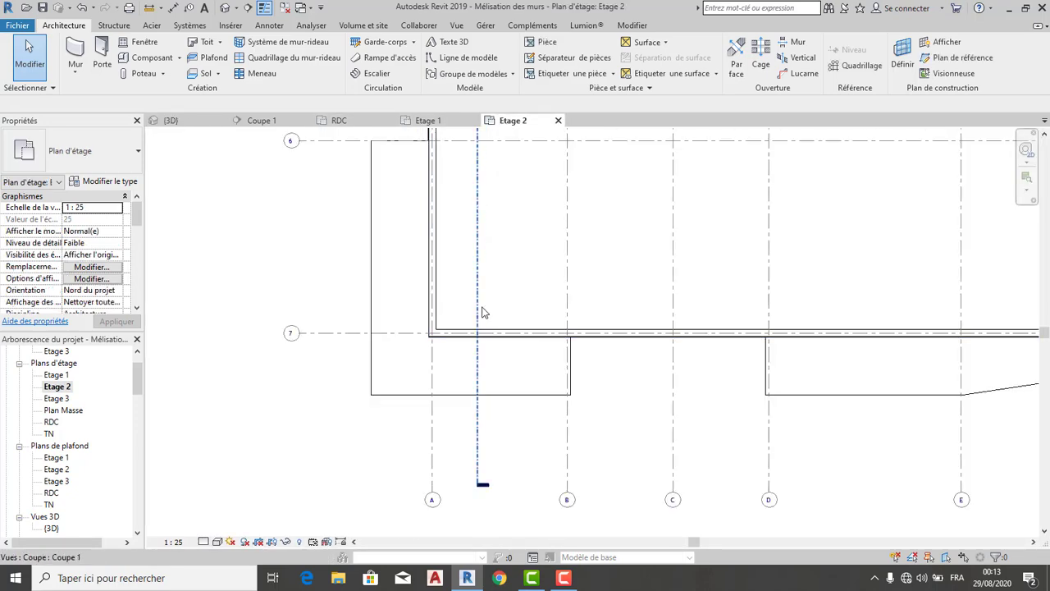
{"action": "middle_click_drag", "start_coordinate": [483, 313], "coordinate": [457, 415]}
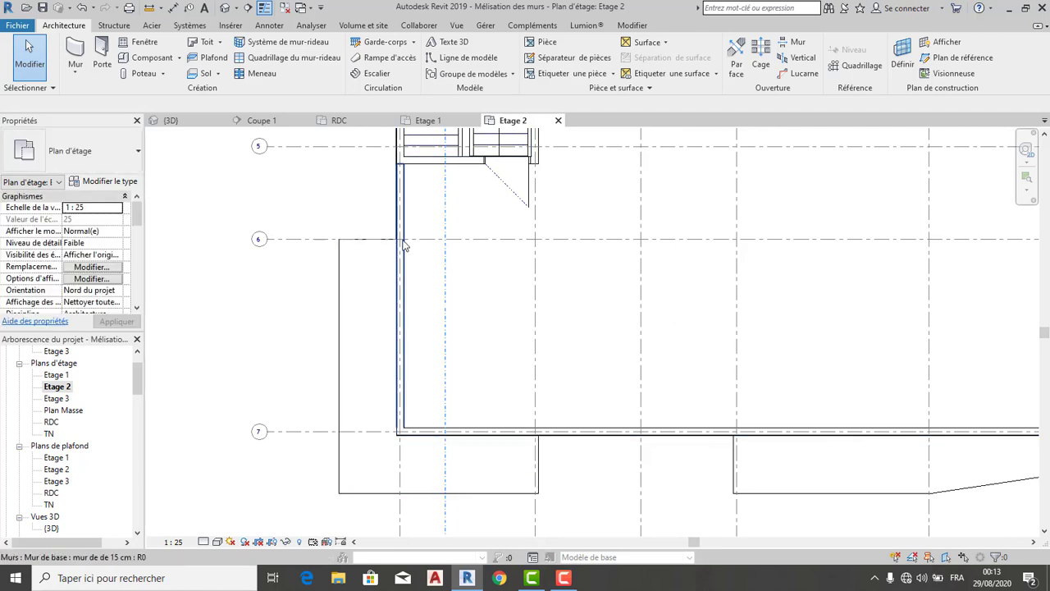
{"action": "scroll", "coordinate": [402, 244], "scroll_direction": "up", "scroll_amount": 5}
{"action": "middle_click_drag", "start_coordinate": [336, 227], "coordinate": [317, 306]}
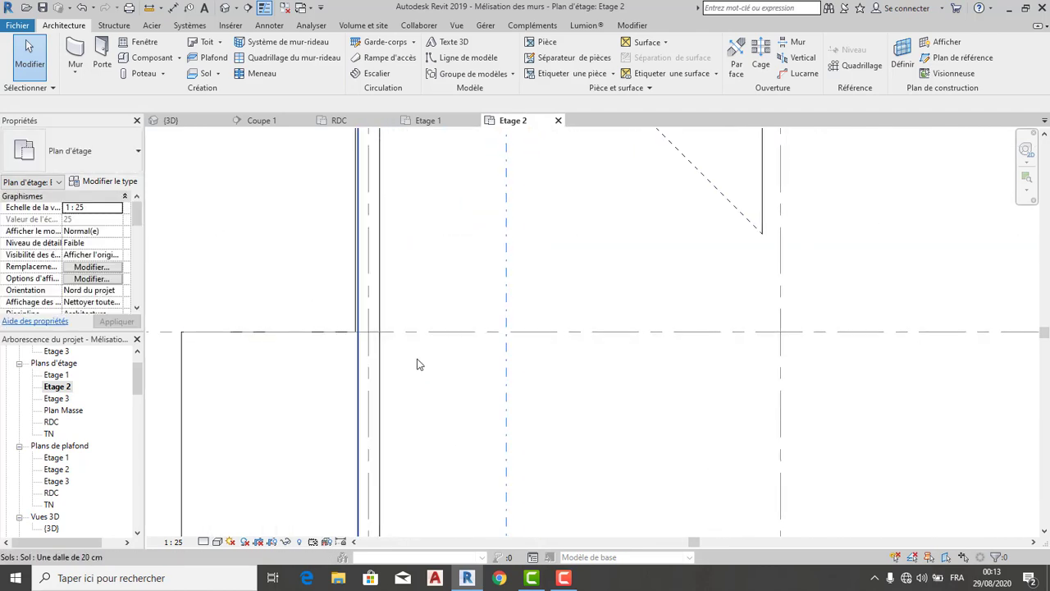
{"action": "middle_click_drag", "start_coordinate": [416, 364], "coordinate": [421, 345]}
{"action": "scroll", "coordinate": [420, 340], "scroll_direction": "down", "scroll_amount": 1}
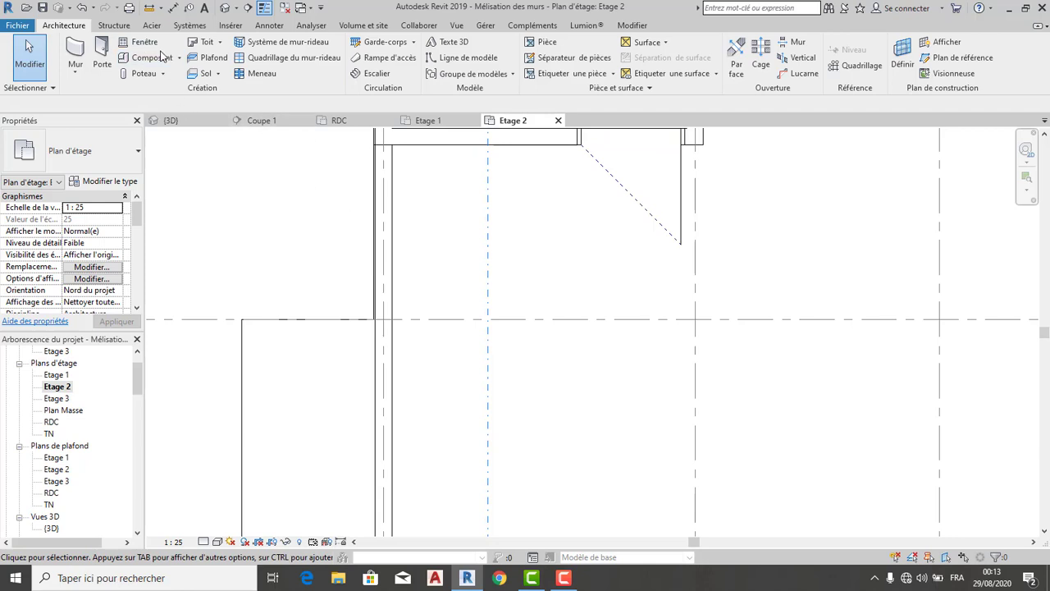
- Start a new Enduit est-1.5 cm wall and set its location line to Nu fini: Extérieur
{"action": "left_click", "coordinate": [75, 47]}
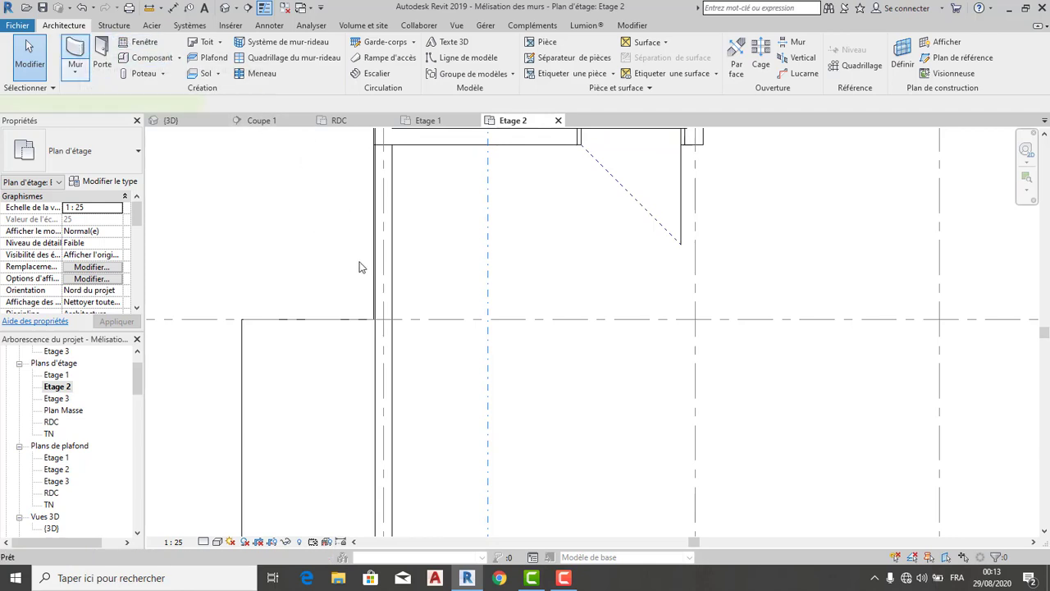
{"action": "scroll", "coordinate": [369, 264], "scroll_direction": "down", "scroll_amount": 1}
{"action": "scroll", "coordinate": [373, 321], "scroll_direction": "up", "scroll_amount": 1}
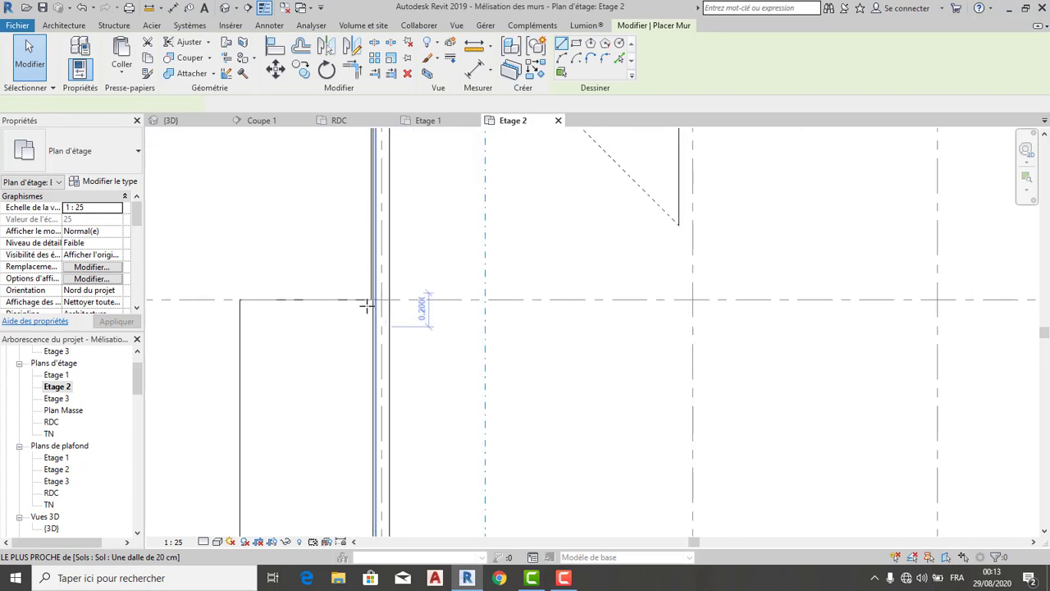
{"action": "scroll", "coordinate": [375, 292], "scroll_direction": "up", "scroll_amount": 3}
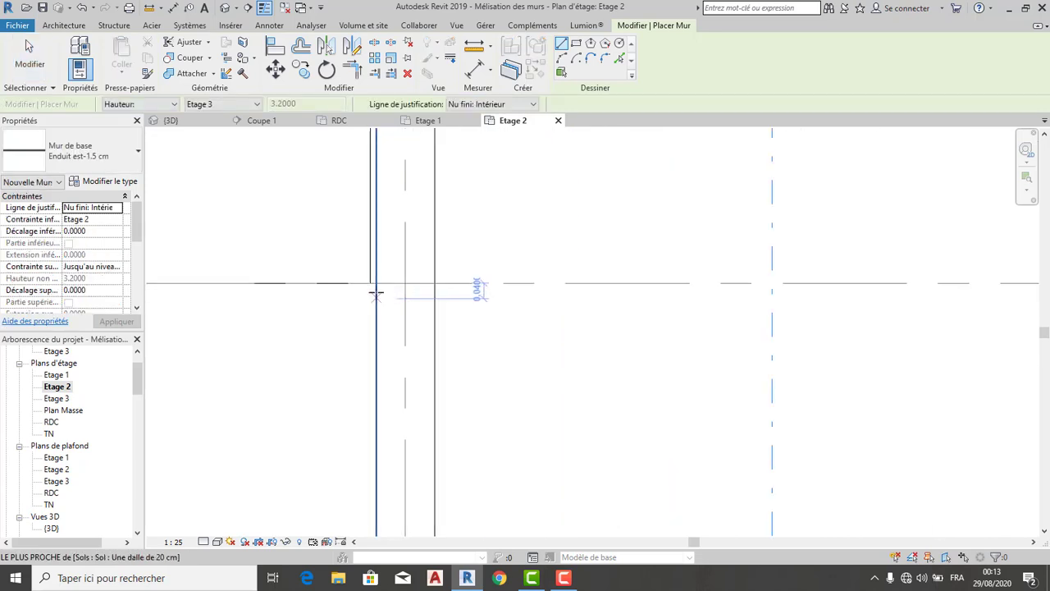
{"action": "scroll", "coordinate": [375, 288], "scroll_direction": "up", "scroll_amount": 1}
{"action": "left_click", "coordinate": [375, 277]}
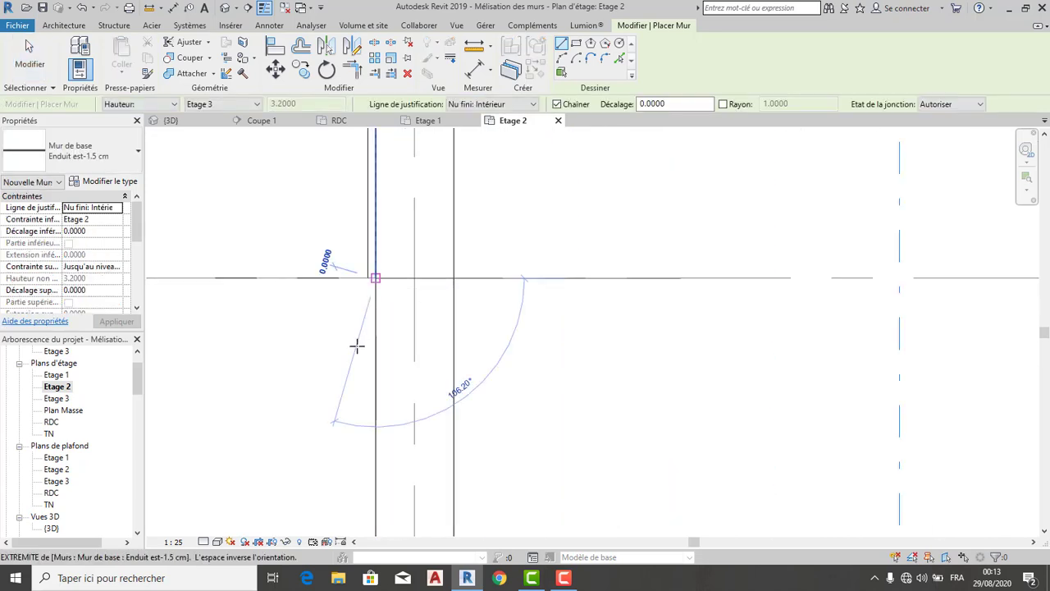
{"action": "key", "text": "Escape"}
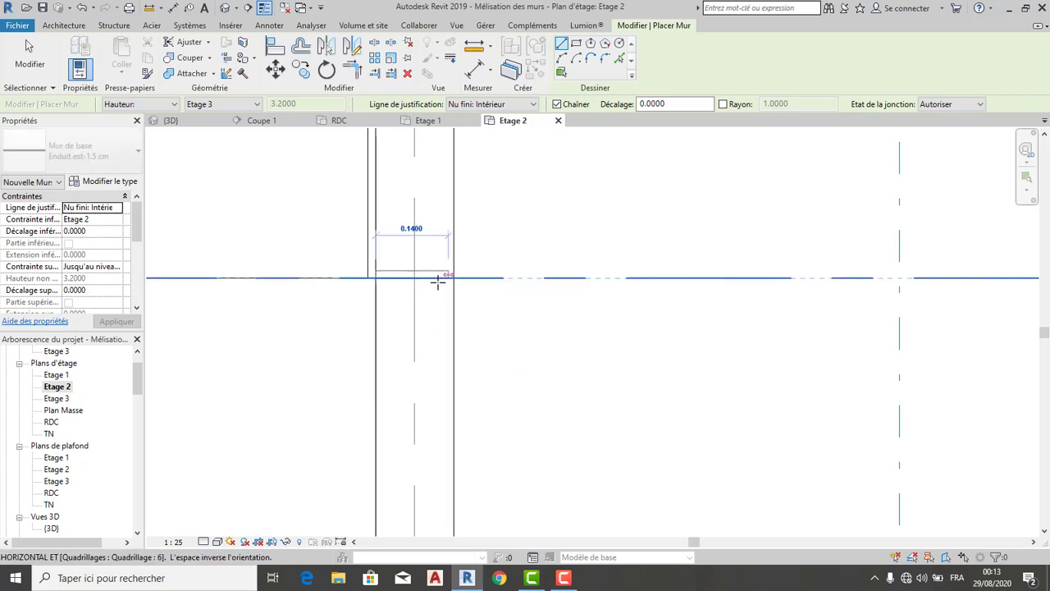
{"action": "key", "text": "Escape"}
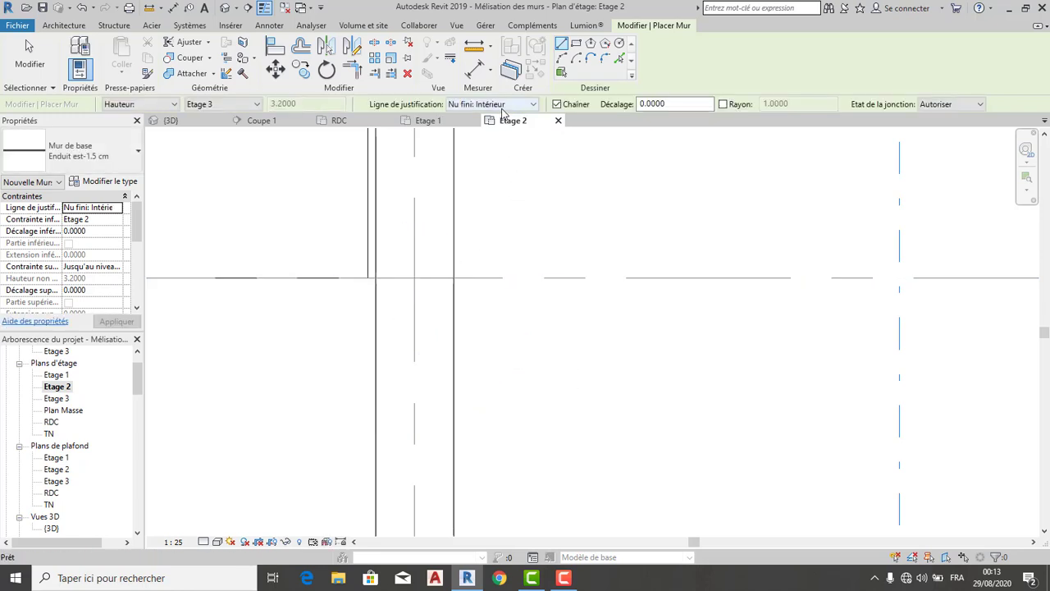
{"action": "left_click", "coordinate": [492, 105]}
{"action": "left_click", "coordinate": [484, 138]}
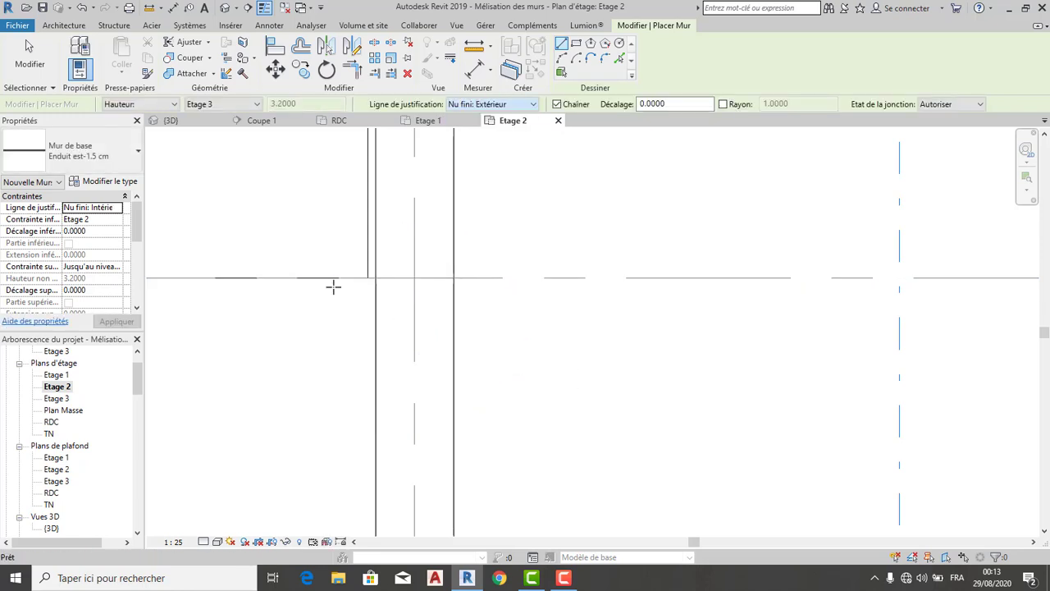
{"action": "left_click", "coordinate": [375, 277]}
{"action": "middle_click_drag", "start_coordinate": [359, 452], "coordinate": [399, 294]}
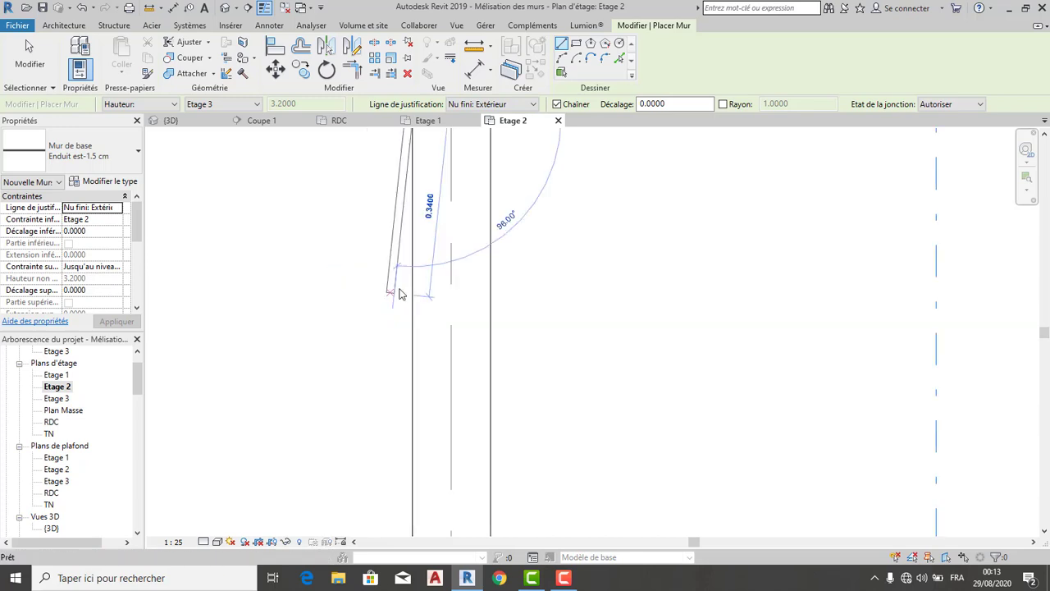
{"action": "scroll", "coordinate": [405, 389], "scroll_direction": "down", "scroll_amount": 6}
{"action": "middle_click_drag", "start_coordinate": [418, 438], "coordinate": [424, 293]}
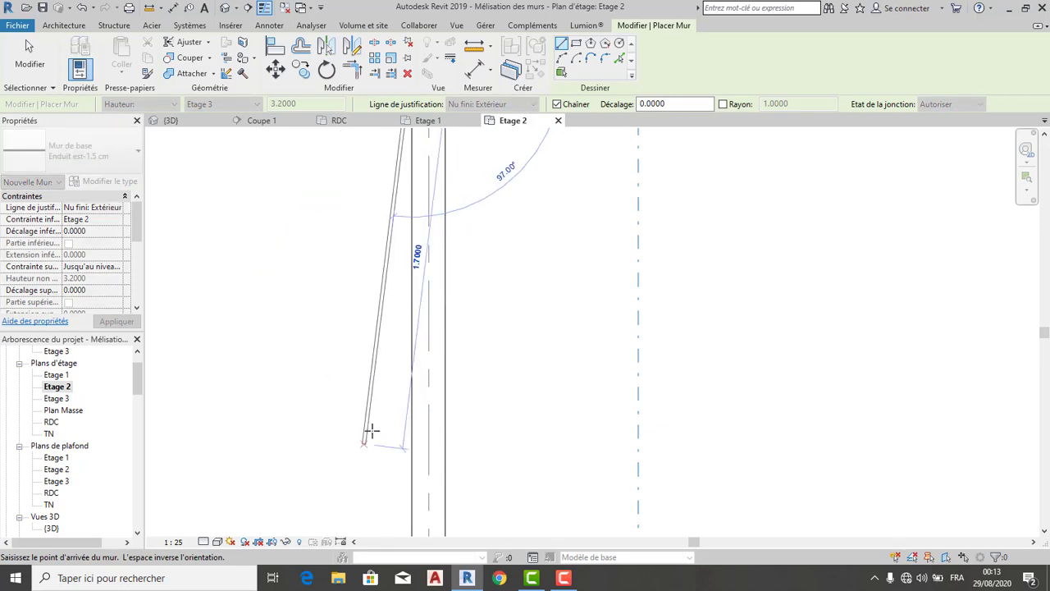
{"action": "key", "text": "Escape"}
{"action": "key", "text": "Escape"}
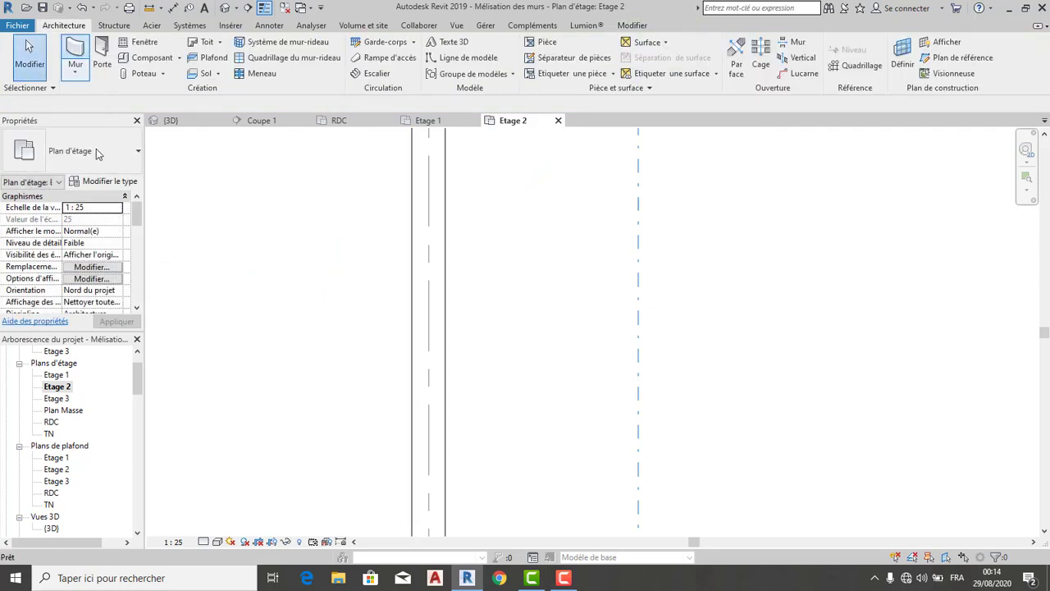
- Prepare a new render wall with its top constraint set to Sans contrainte and an unconnected height of 1 m
{"action": "key", "text": "w"}
{"action": "key", "text": "a"}
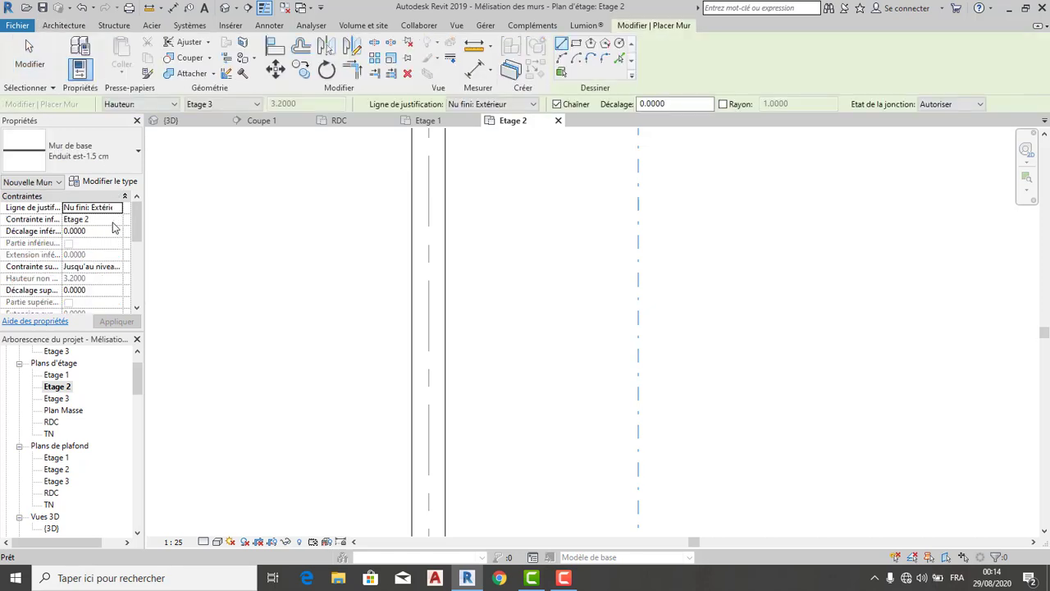
{"action": "left_click", "coordinate": [118, 267]}
{"action": "left_click", "coordinate": [118, 268]}
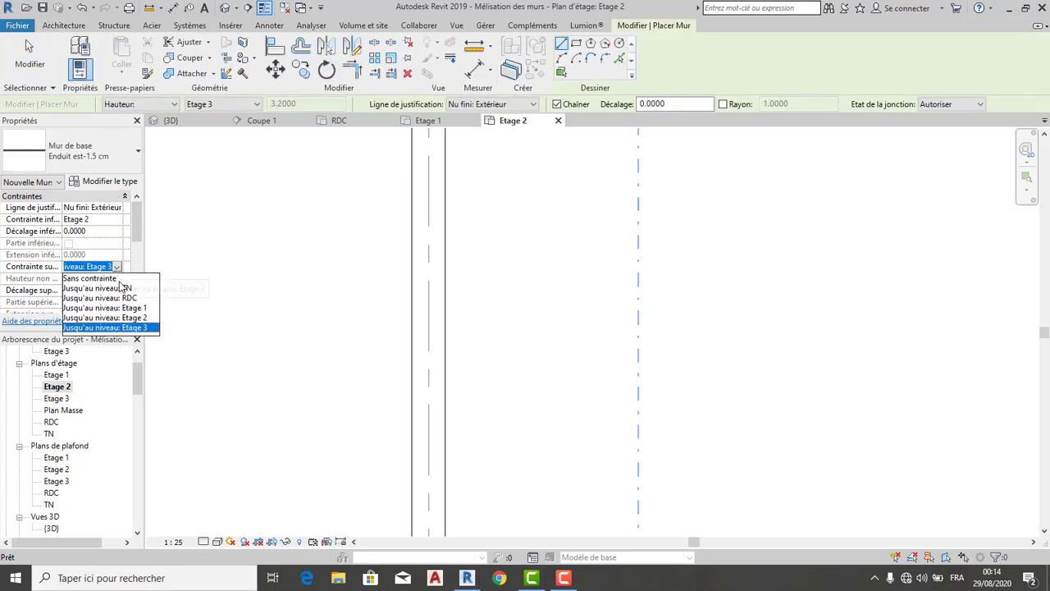
{"action": "left_click", "coordinate": [118, 279]}
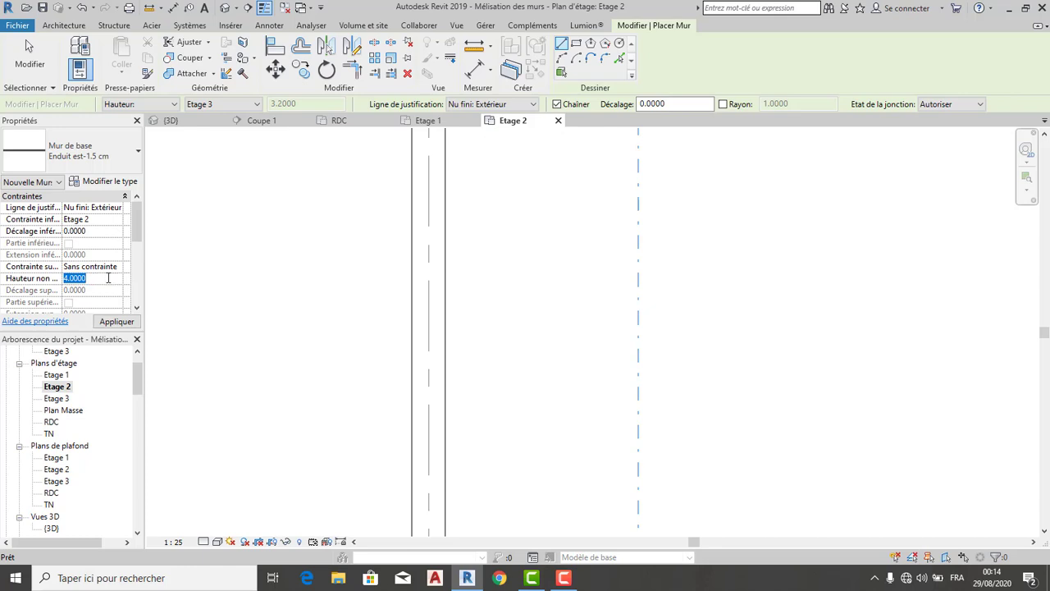
{"action": "left_click", "coordinate": [140, 322]}
- Draw the render wall along the parapet's outer face on grid A, from the existing render's end at grid 6 to the corner at grid 7
{"action": "scroll", "coordinate": [366, 287], "scroll_direction": "down", "scroll_amount": 3}
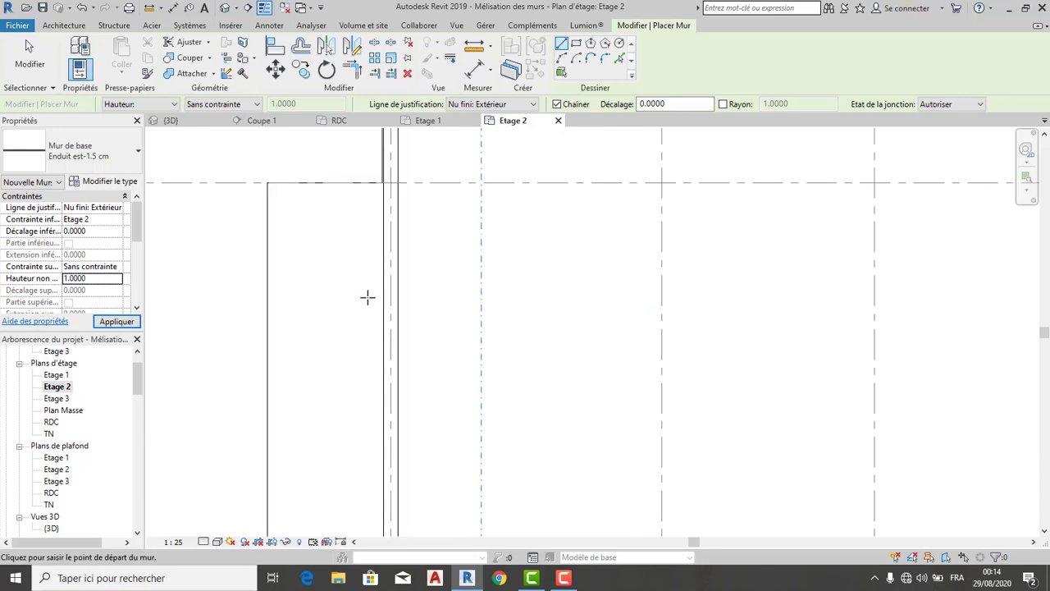
{"action": "scroll", "coordinate": [392, 233], "scroll_direction": "up", "scroll_amount": 4}
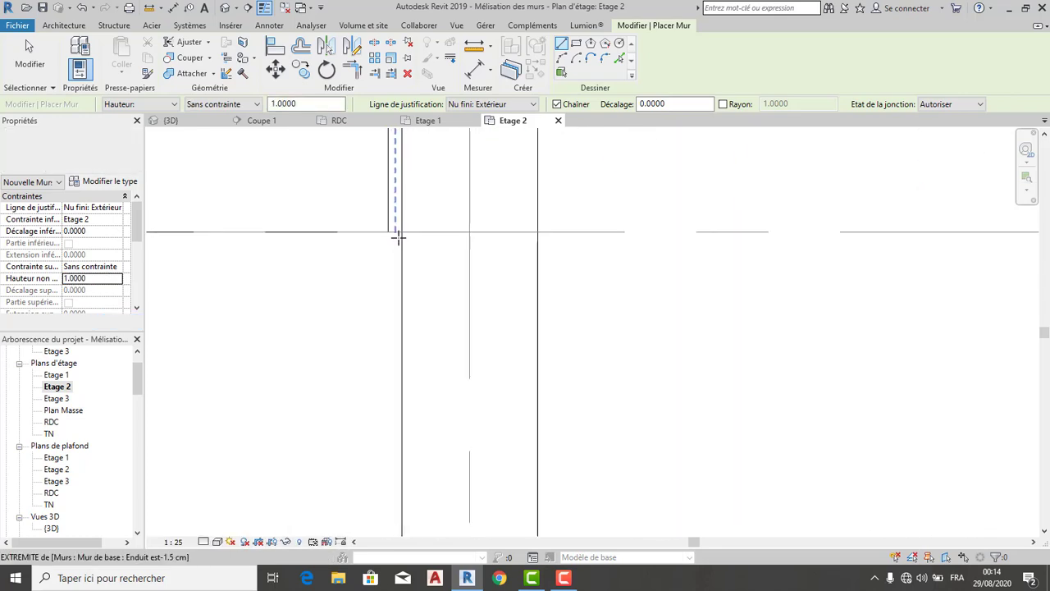
{"action": "left_click", "coordinate": [402, 231]}
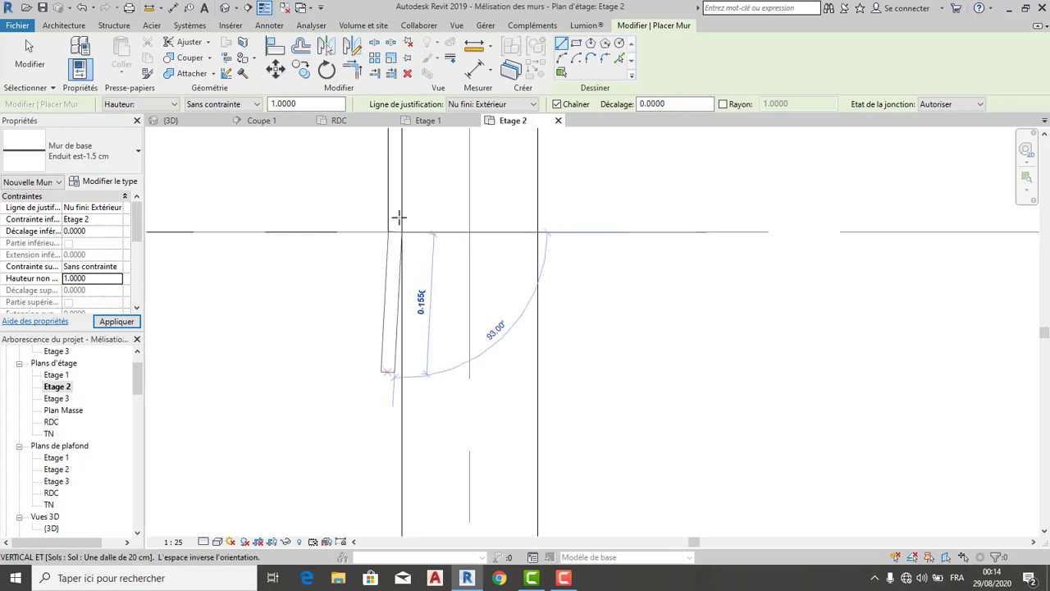
{"action": "scroll", "coordinate": [401, 150], "scroll_direction": "down", "scroll_amount": 4}
{"action": "middle_click_drag", "start_coordinate": [411, 410], "coordinate": [417, 154]}
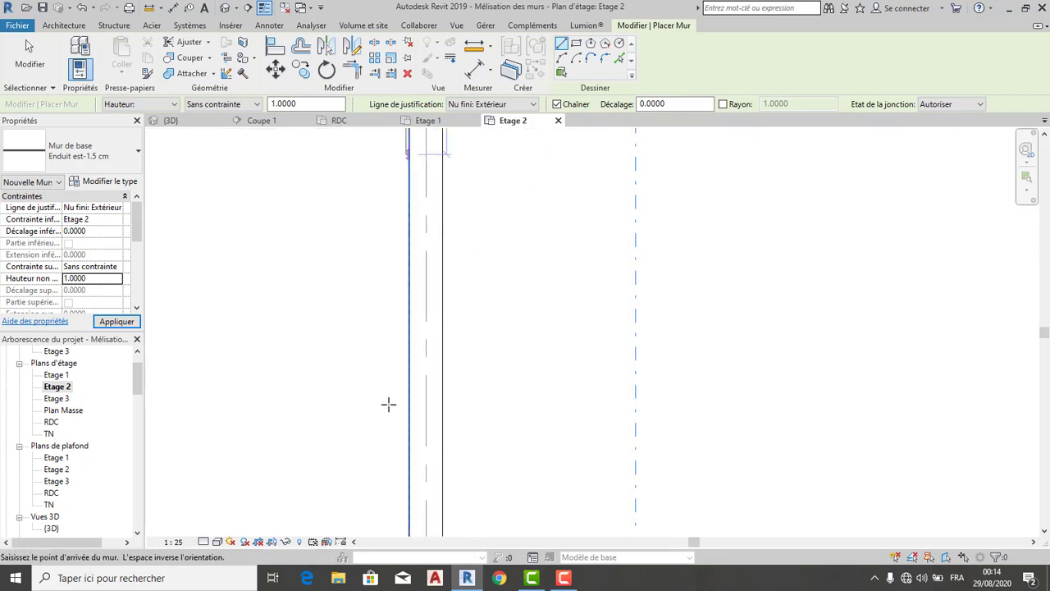
{"action": "scroll", "coordinate": [393, 411], "scroll_direction": "down", "scroll_amount": 5}
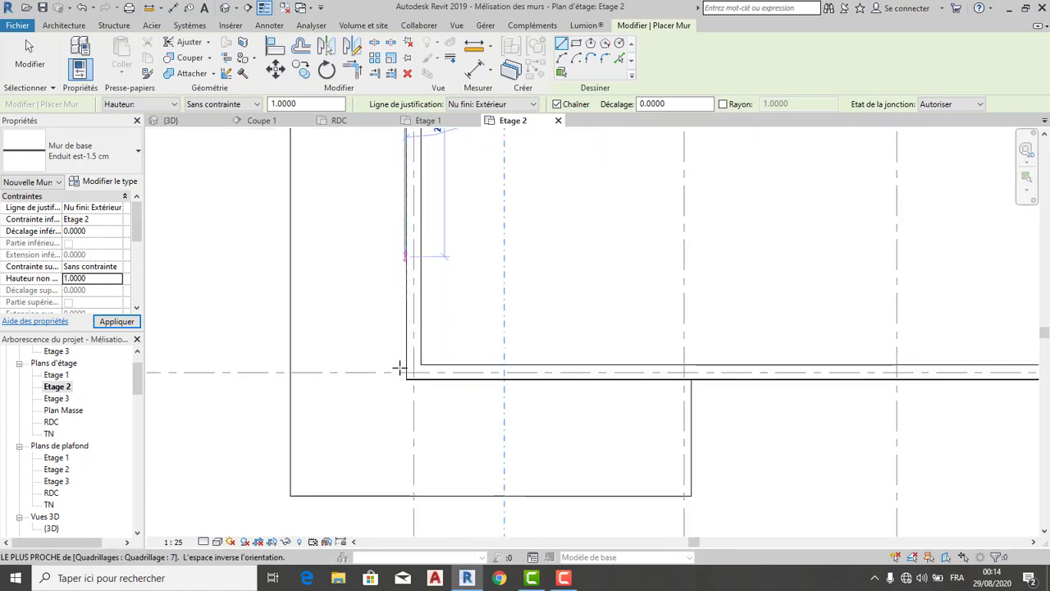
{"action": "scroll", "coordinate": [401, 366], "scroll_direction": "up", "scroll_amount": 4}
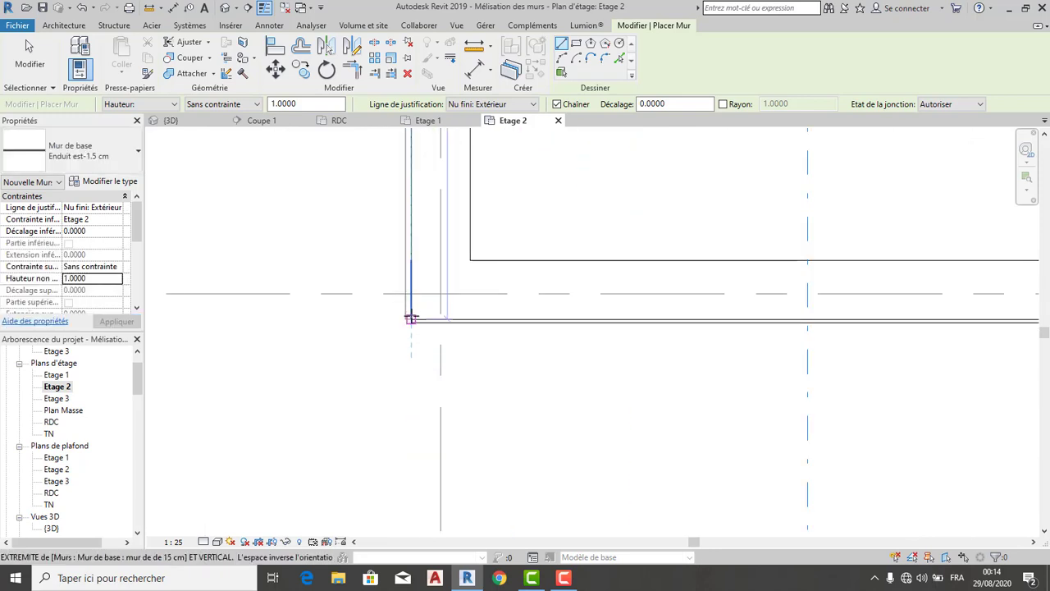
{"action": "scroll", "coordinate": [411, 318], "scroll_direction": "up", "scroll_amount": 1}
{"action": "left_click", "coordinate": [411, 320]}
- Continue the render wall along the parapet on grid 7 to the render wall at the grid F corner, and end wall placement
{"action": "scroll", "coordinate": [411, 320], "scroll_direction": "up", "scroll_amount": 3}
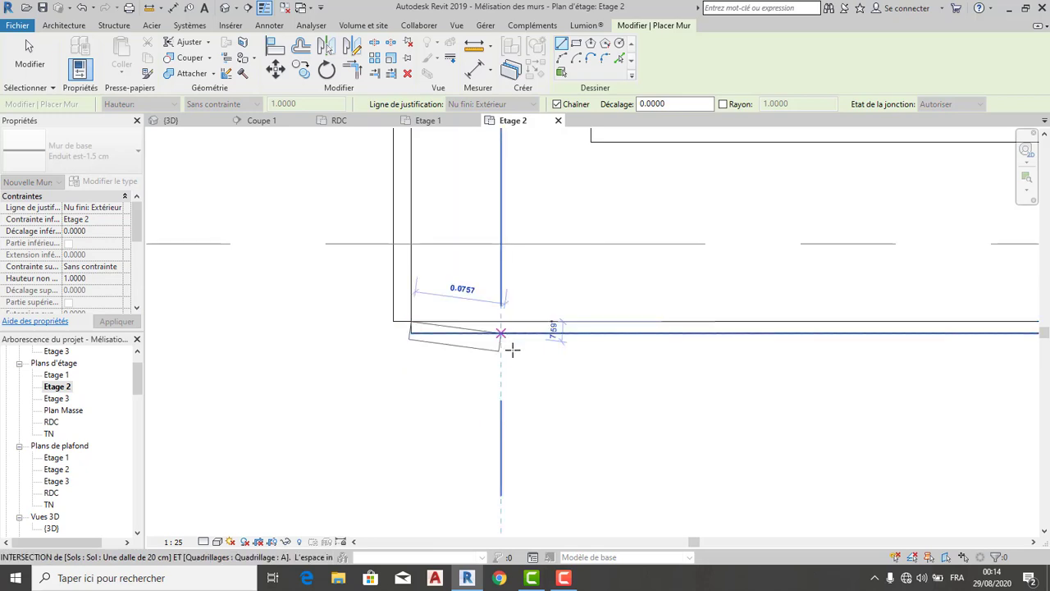
{"action": "scroll", "coordinate": [656, 328], "scroll_direction": "down", "scroll_amount": 3}
{"action": "middle_click_drag", "start_coordinate": [1011, 351], "coordinate": [557, 348]}
{"action": "scroll", "coordinate": [555, 342], "scroll_direction": "down", "scroll_amount": 5}
{"action": "middle_click_drag", "start_coordinate": [865, 361], "coordinate": [508, 361]}
{"action": "scroll", "coordinate": [600, 339], "scroll_direction": "up", "scroll_amount": 5}
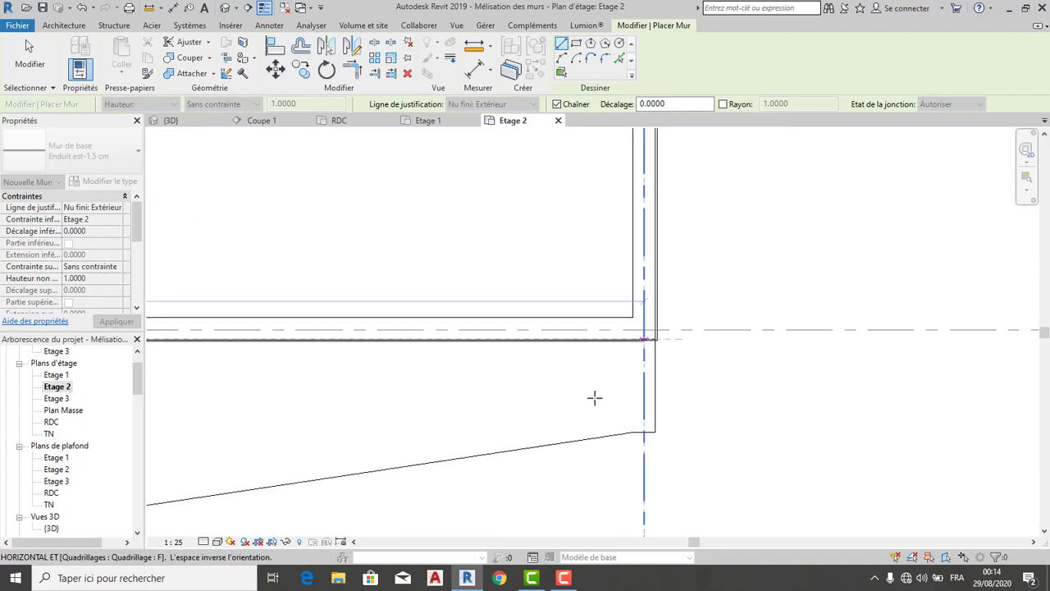
{"action": "scroll", "coordinate": [659, 339], "scroll_direction": "up", "scroll_amount": 3}
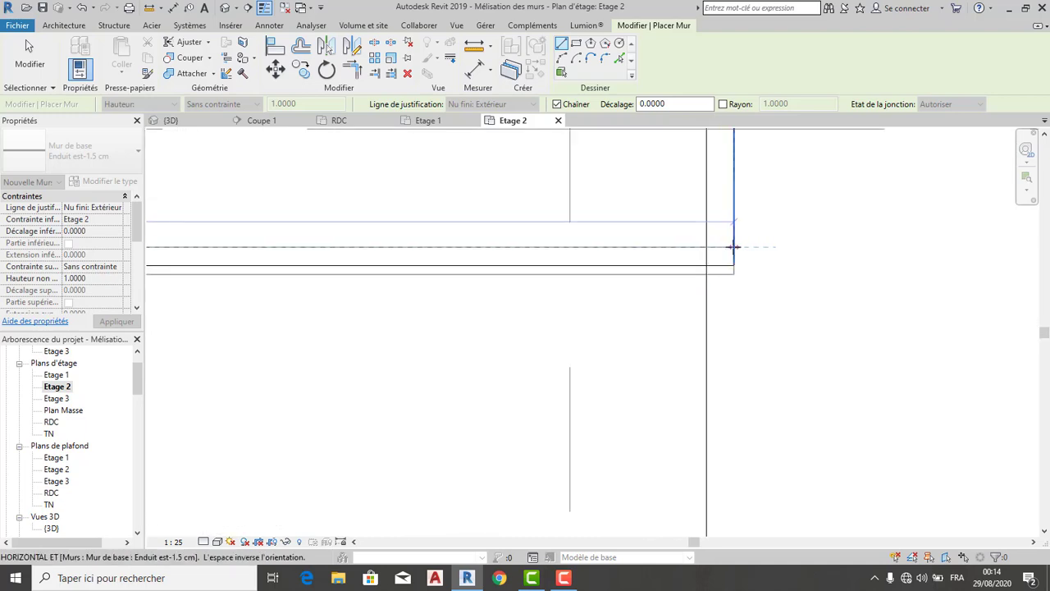
{"action": "left_click", "coordinate": [733, 246]}
{"action": "scroll", "coordinate": [725, 299], "scroll_direction": "down", "scroll_amount": 2}
{"action": "scroll", "coordinate": [726, 298], "scroll_direction": "down", "scroll_amount": 2}
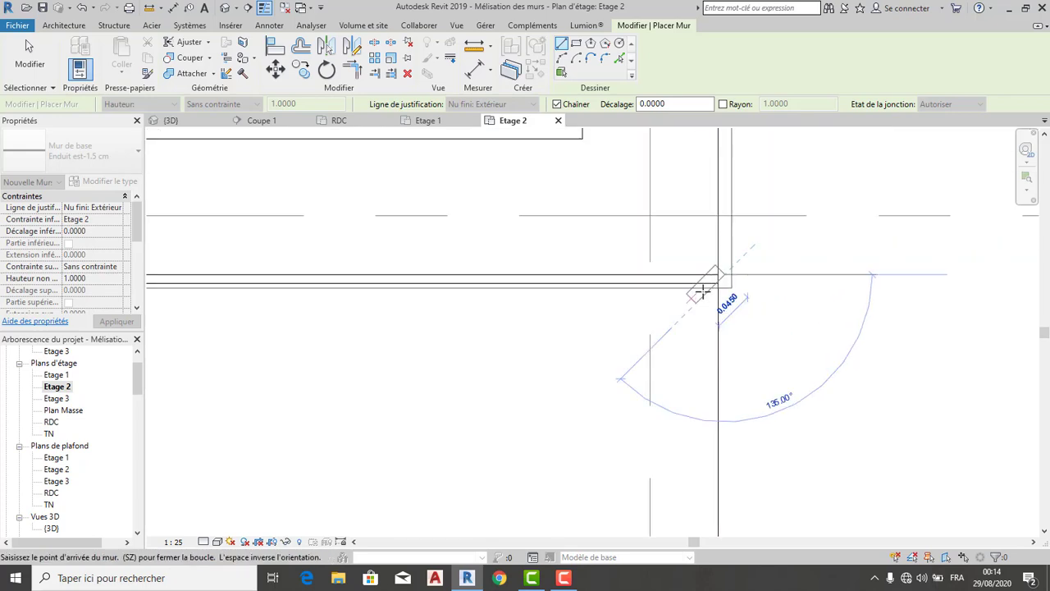
{"action": "key", "text": "Escape"}
{"action": "key", "text": "Escape"}
{"action": "scroll", "coordinate": [731, 297], "scroll_direction": "up", "scroll_amount": 3}
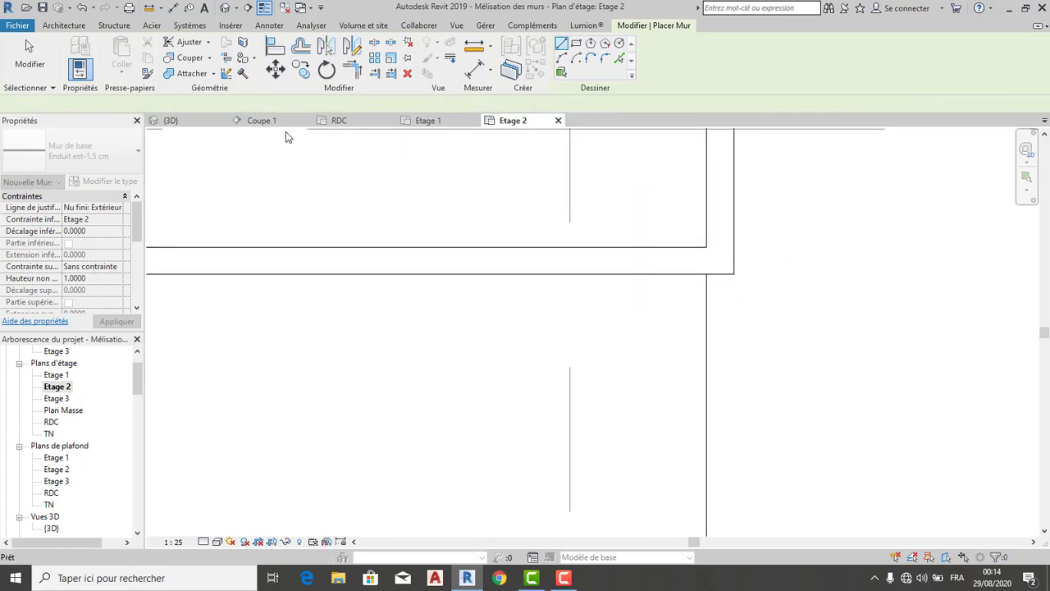
- Examine the parapet's render walls and their corner joint with the full-height side render in the 3D view
{"action": "left_click", "coordinate": [173, 121]}
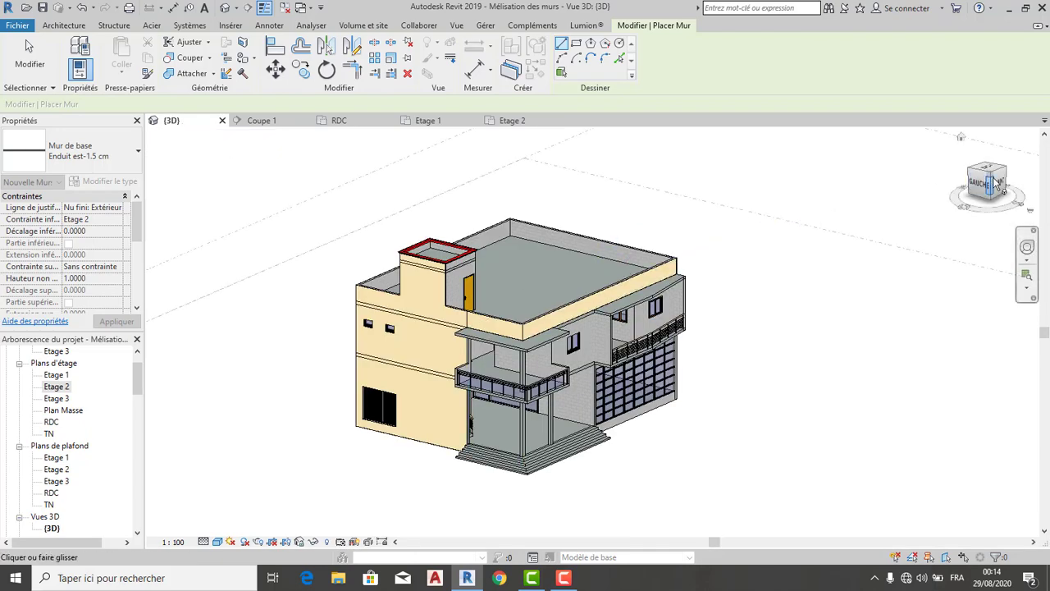
{"action": "mouse_move", "coordinate": [976, 186]}
{"action": "left_mouse_down"}
{"action": "mouse_move", "coordinate": [915, 179]}
{"action": "mouse_move", "coordinate": [893, 158]}
{"action": "mouse_move", "coordinate": [861, 193]}
{"action": "mouse_move", "coordinate": [843, 196]}
{"action": "left_mouse_up"}
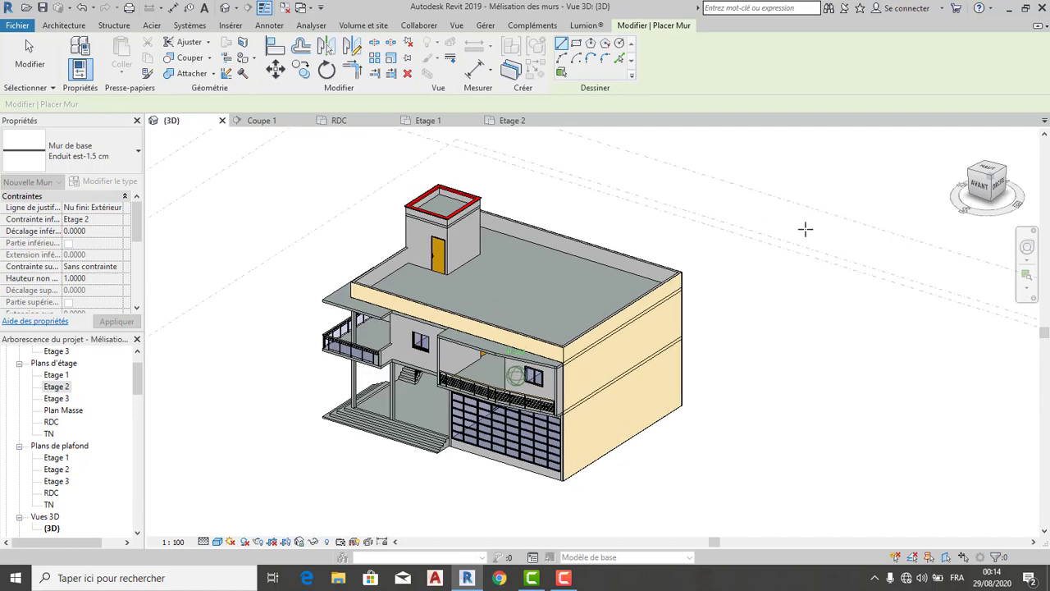
{"action": "scroll", "coordinate": [753, 238], "scroll_direction": "up", "scroll_amount": 1}
{"action": "scroll", "coordinate": [689, 242], "scroll_direction": "up", "scroll_amount": 3}
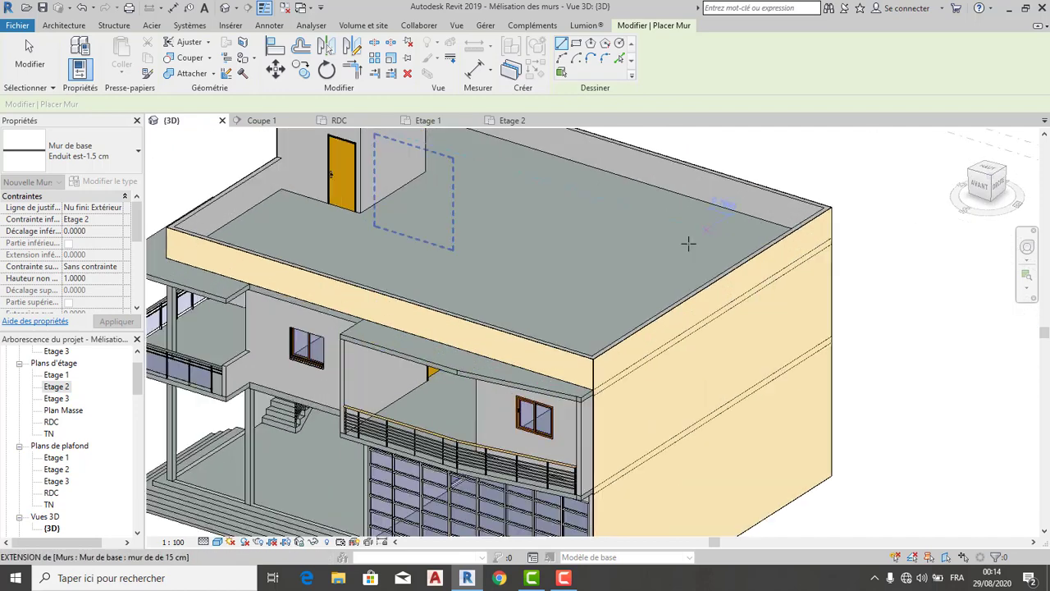
{"action": "scroll", "coordinate": [661, 352], "scroll_direction": "down", "scroll_amount": 2}
{"action": "key", "text": "Escape"}
{"action": "key", "text": "Escape"}
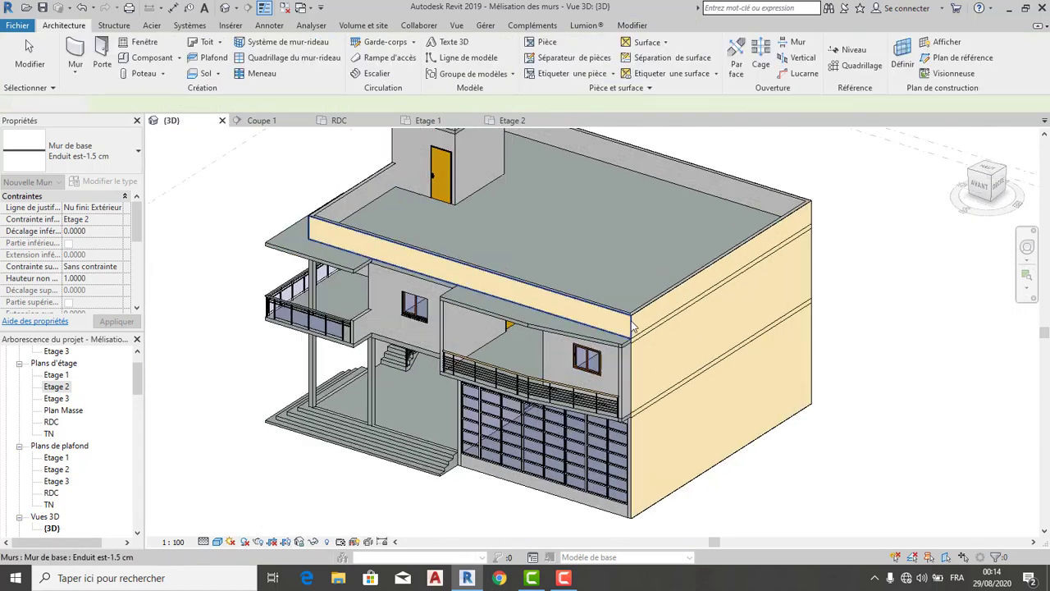
{"action": "scroll", "coordinate": [639, 233], "scroll_direction": "up", "scroll_amount": 5}
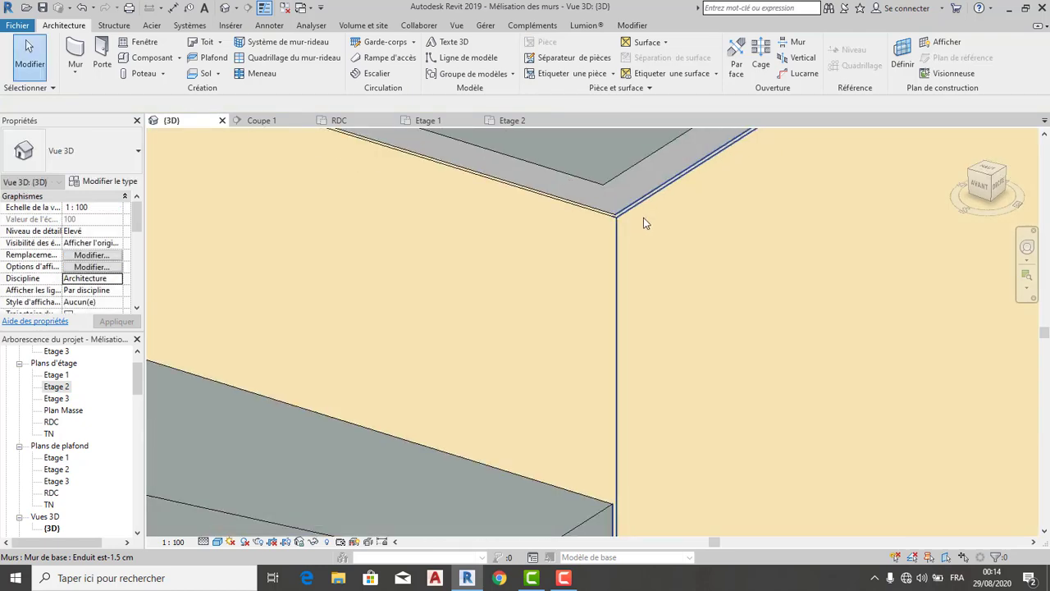
{"action": "scroll", "coordinate": [643, 220], "scroll_direction": "down", "scroll_amount": 5}
{"action": "scroll", "coordinate": [673, 279], "scroll_direction": "down", "scroll_amount": 5}
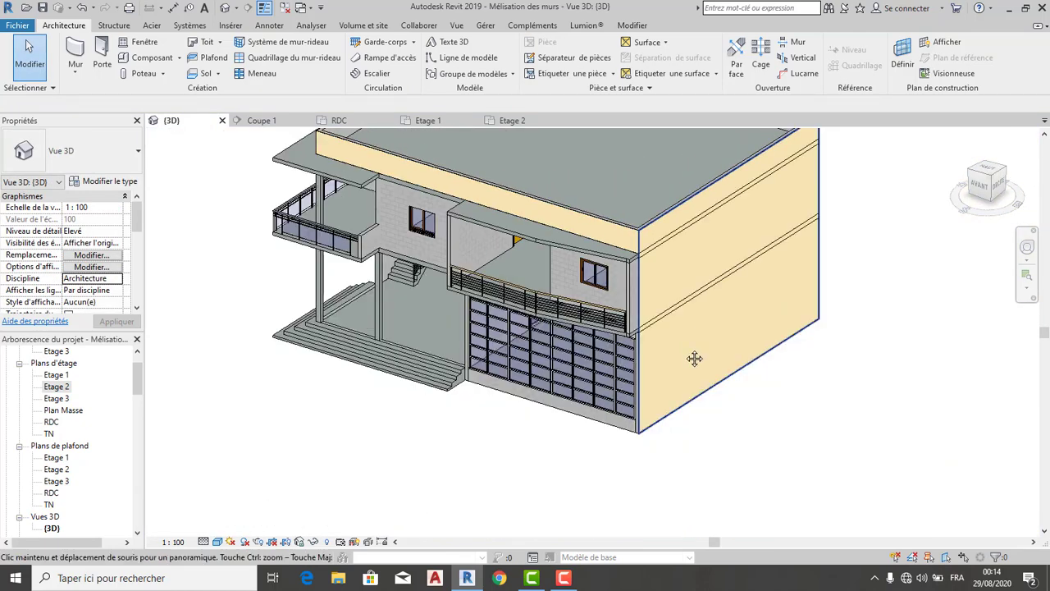
- Edit the side render wall's profile, picking boundary lines along the roof slab's top edge, the upstairs wall's vertical edge and the balcony slab's top edge
{"action": "left_click_drag", "start_coordinate": [985, 176], "coordinate": [974, 162]}
{"action": "scroll", "coordinate": [628, 257], "scroll_direction": "up", "scroll_amount": 6}
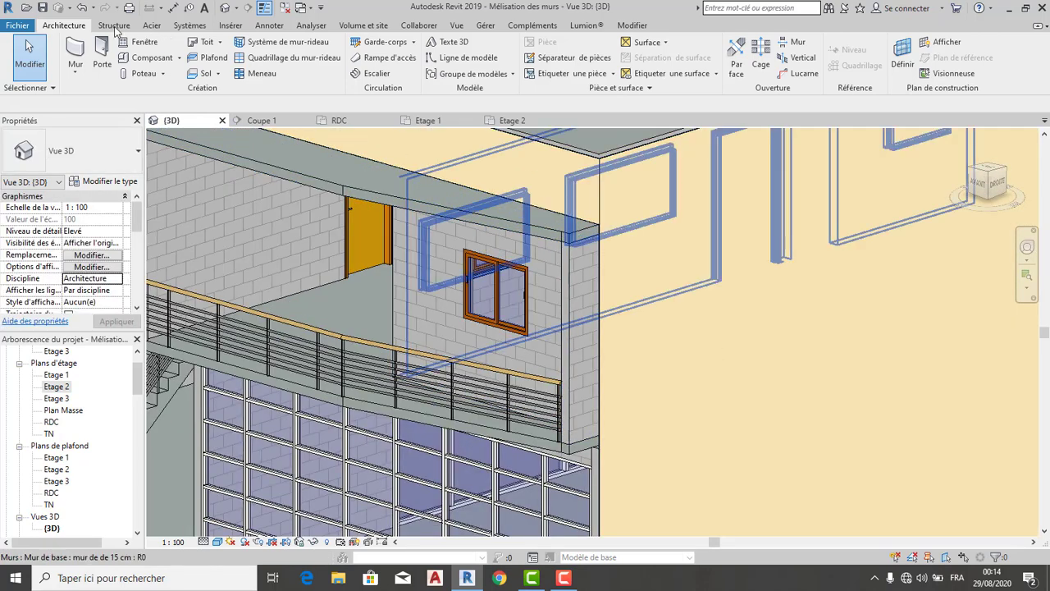
{"action": "left_click", "coordinate": [671, 285]}
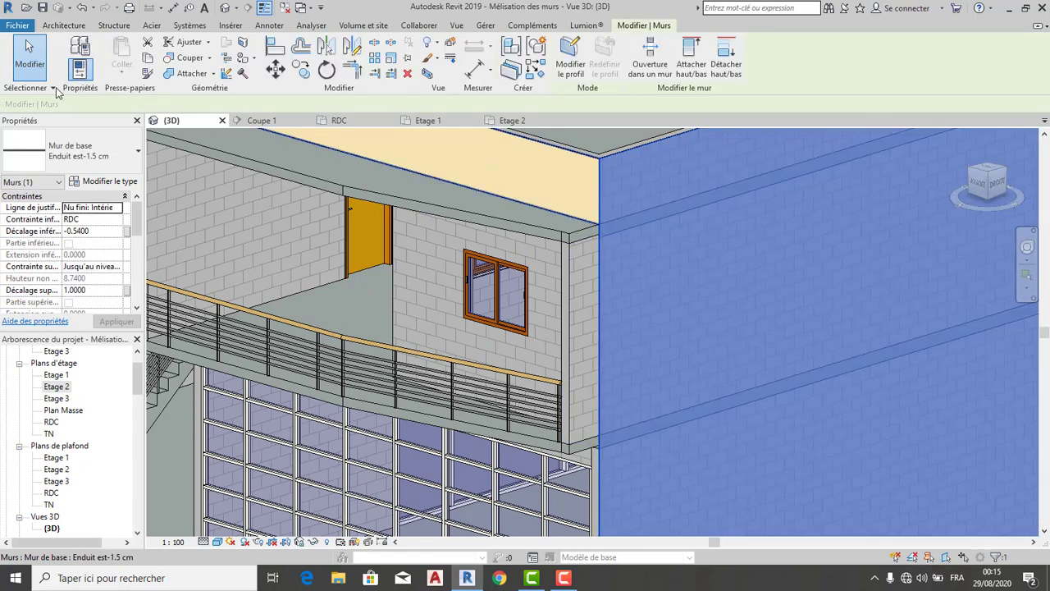
{"action": "left_click", "coordinate": [558, 71]}
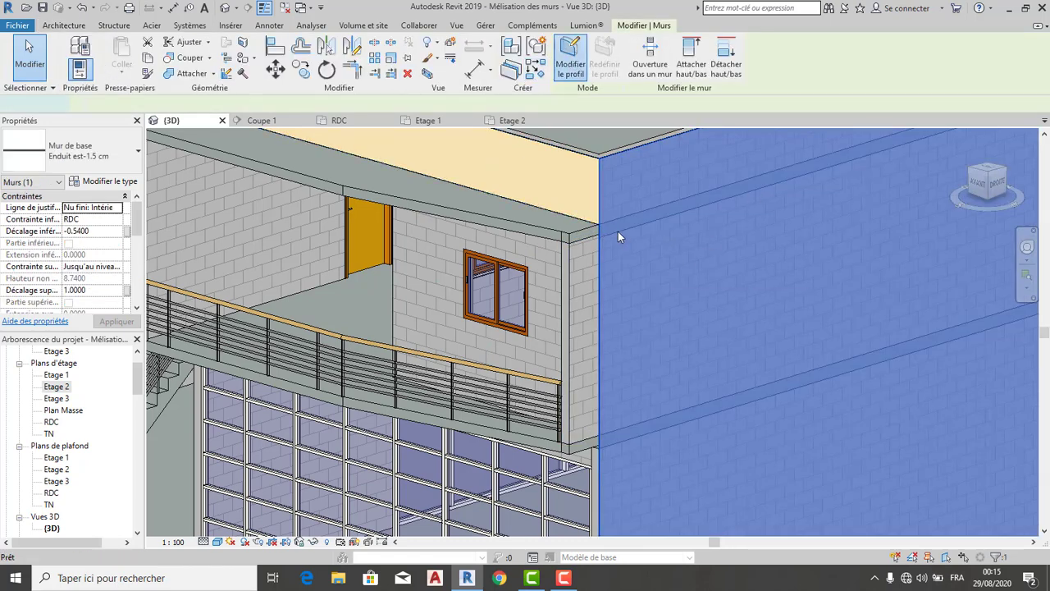
{"action": "scroll", "coordinate": [629, 238], "scroll_direction": "up", "scroll_amount": 3}
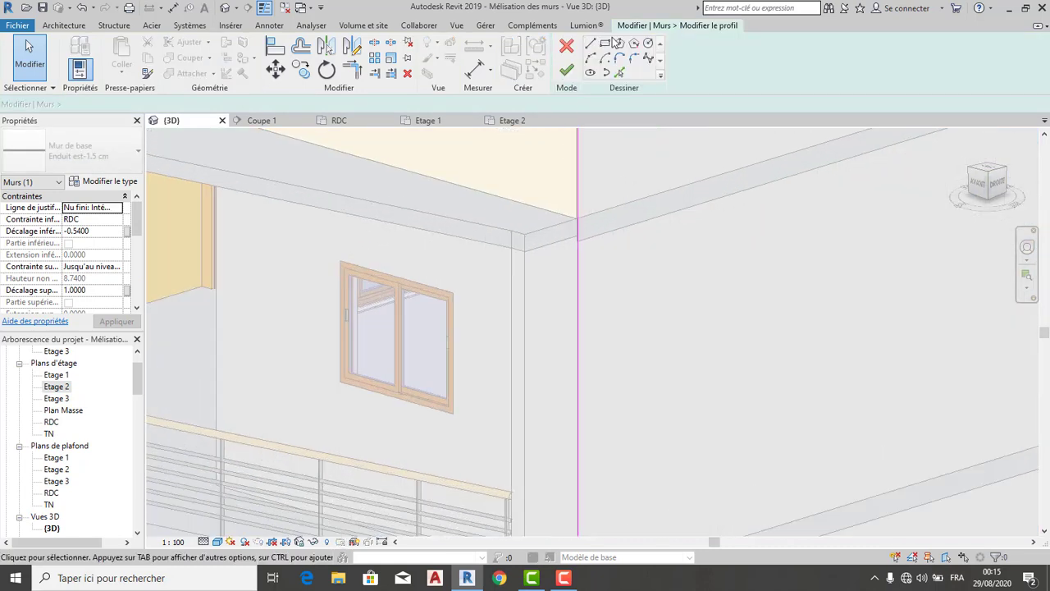
{"action": "left_click", "coordinate": [619, 72]}
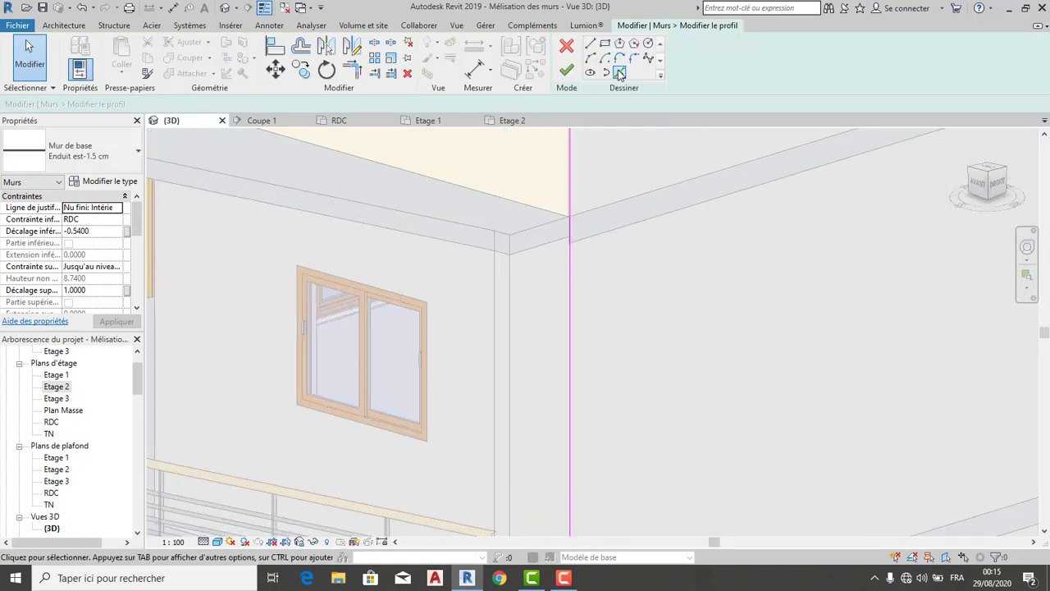
{"action": "left_click", "coordinate": [547, 232]}
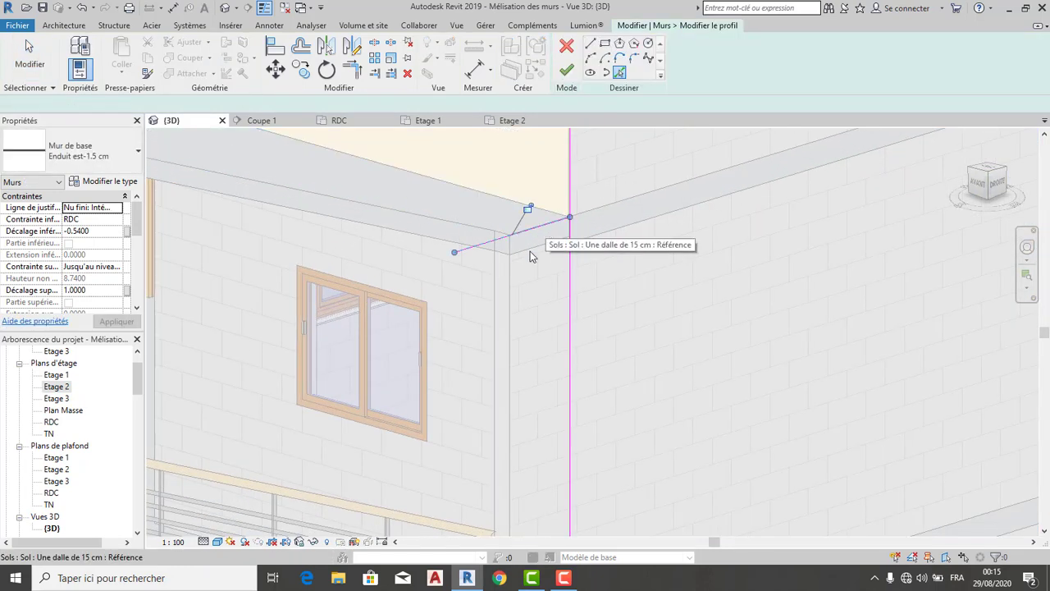
{"action": "left_click", "coordinate": [509, 298]}
{"action": "middle_click_drag", "start_coordinate": [568, 360], "coordinate": [515, 229]}
{"action": "scroll", "coordinate": [512, 229], "scroll_direction": "down", "scroll_amount": 2}
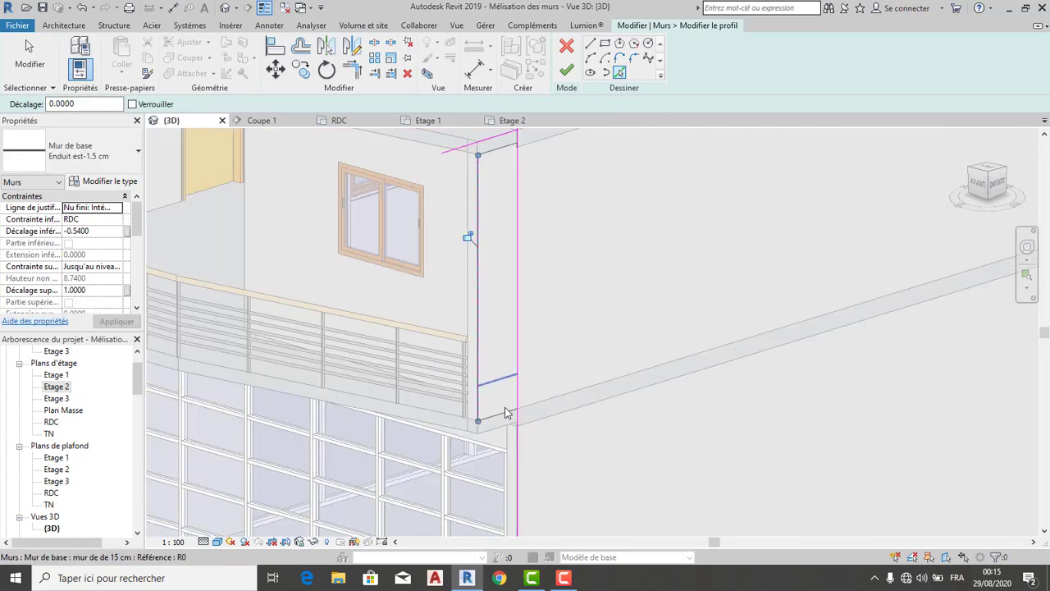
{"action": "left_click", "coordinate": [507, 412]}
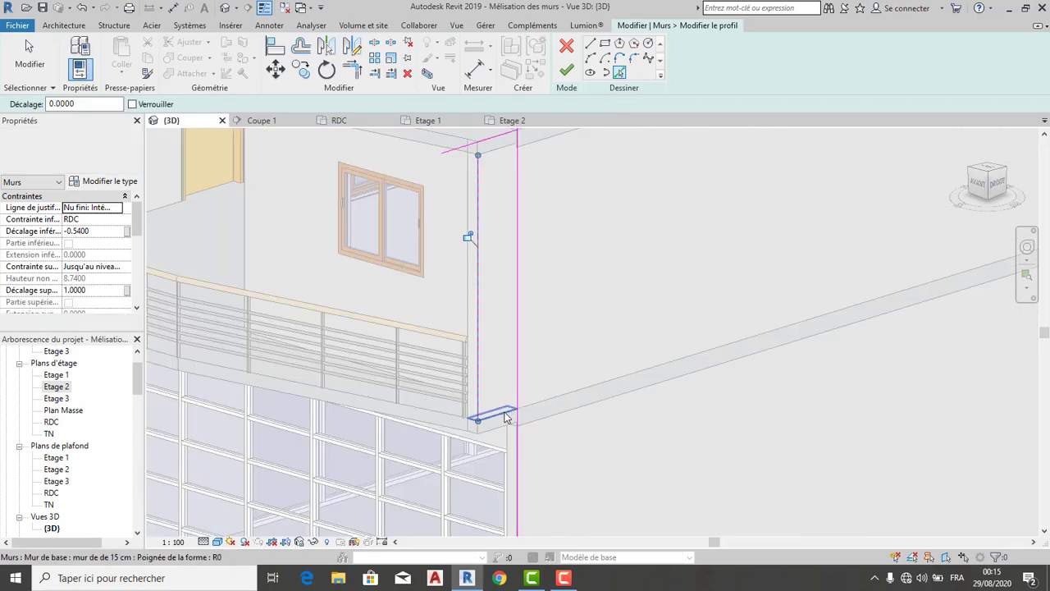
- Trim the picked vertical line to the roof slab and balcony slab lines, closing the two outer corners of the profile extension
{"action": "left_click", "coordinate": [360, 73]}
{"action": "left_click", "coordinate": [478, 176]}
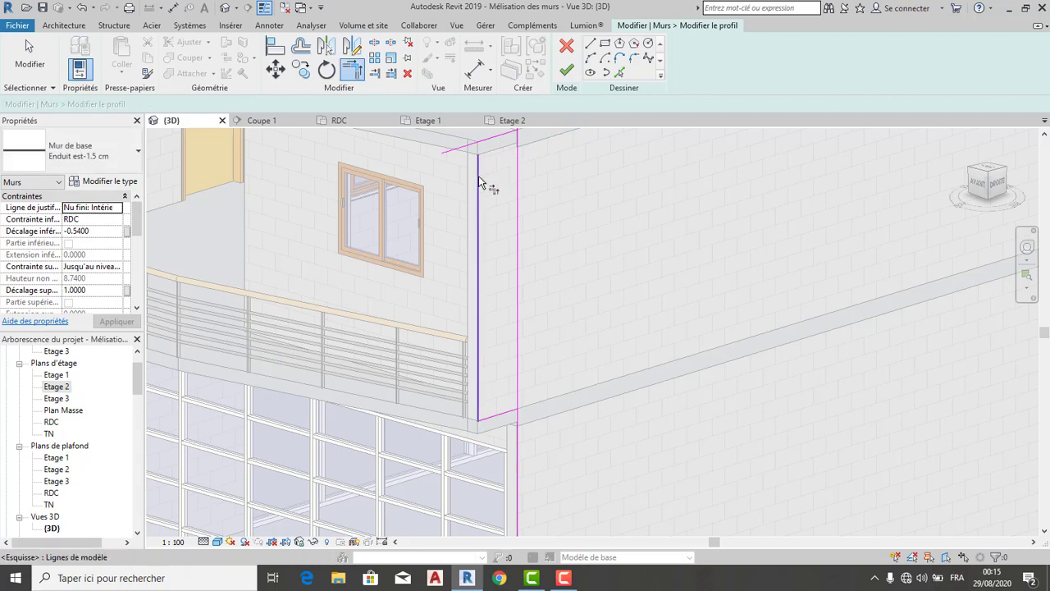
{"action": "left_click", "coordinate": [496, 141]}
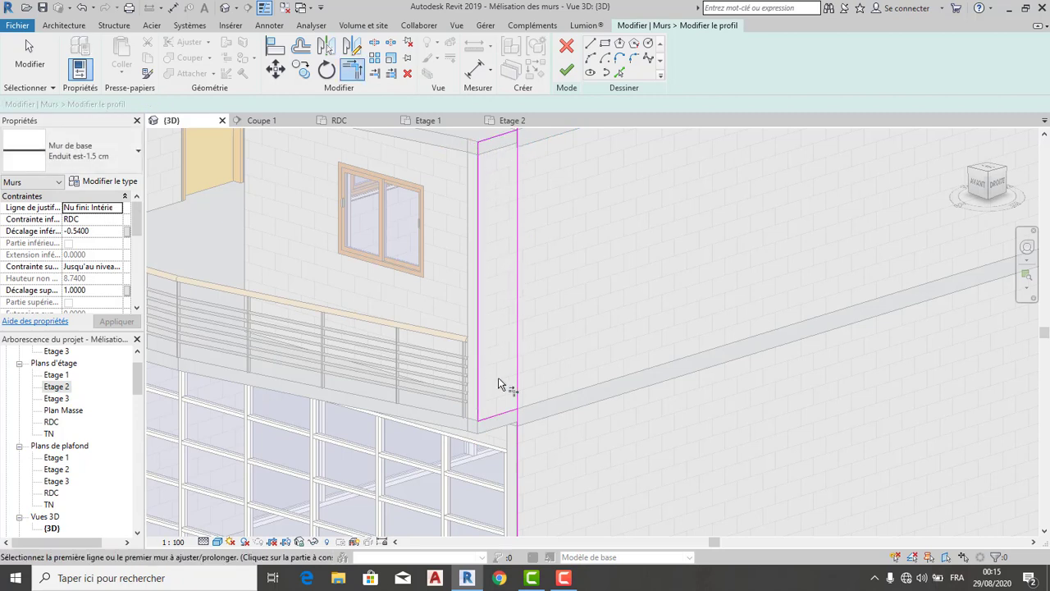
{"action": "left_click", "coordinate": [499, 419]}
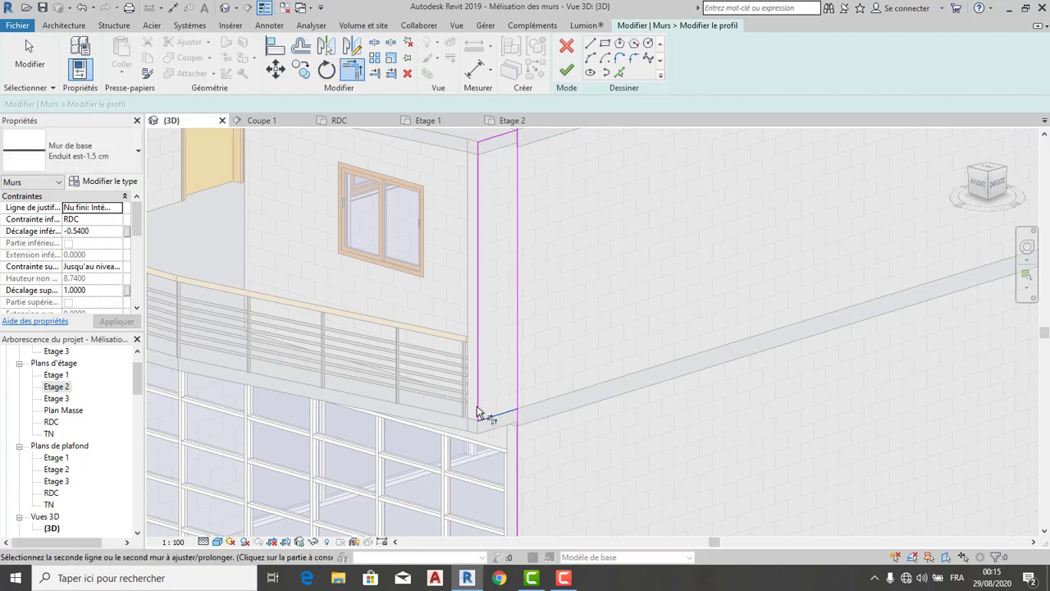
{"action": "left_click", "coordinate": [480, 406]}
{"action": "left_click", "coordinate": [520, 348]}
- Shorten the profile's original front vertical edge by moving its upper end from the parapet top down to the balcony slab line
{"action": "middle_click_drag", "start_coordinate": [504, 444], "coordinate": [502, 449]}
{"action": "scroll", "coordinate": [497, 439], "scroll_direction": "down", "scroll_amount": 3}
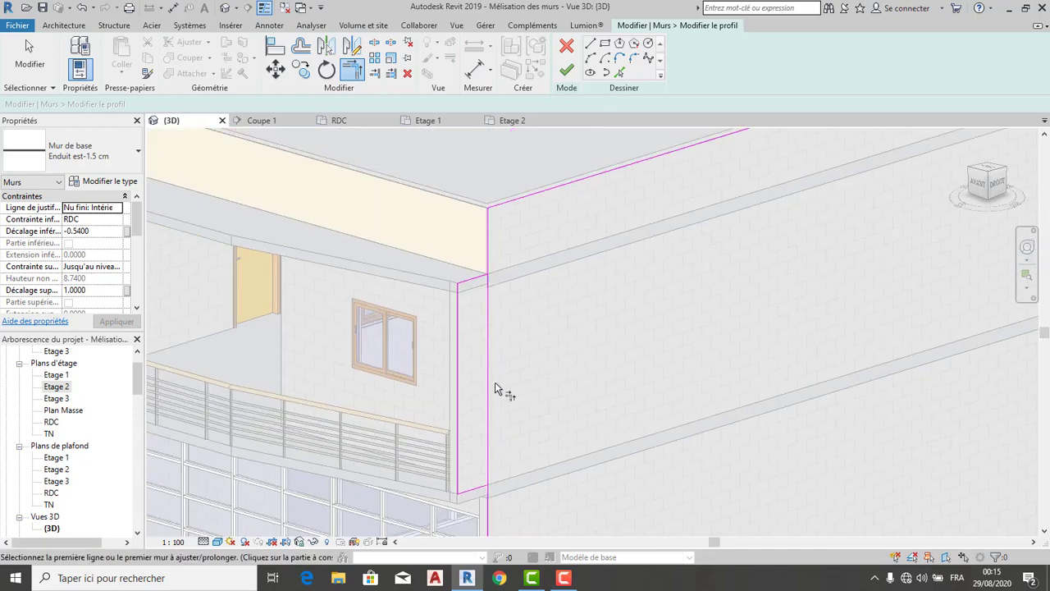
{"action": "middle_click_drag", "start_coordinate": [498, 421], "coordinate": [497, 397]}
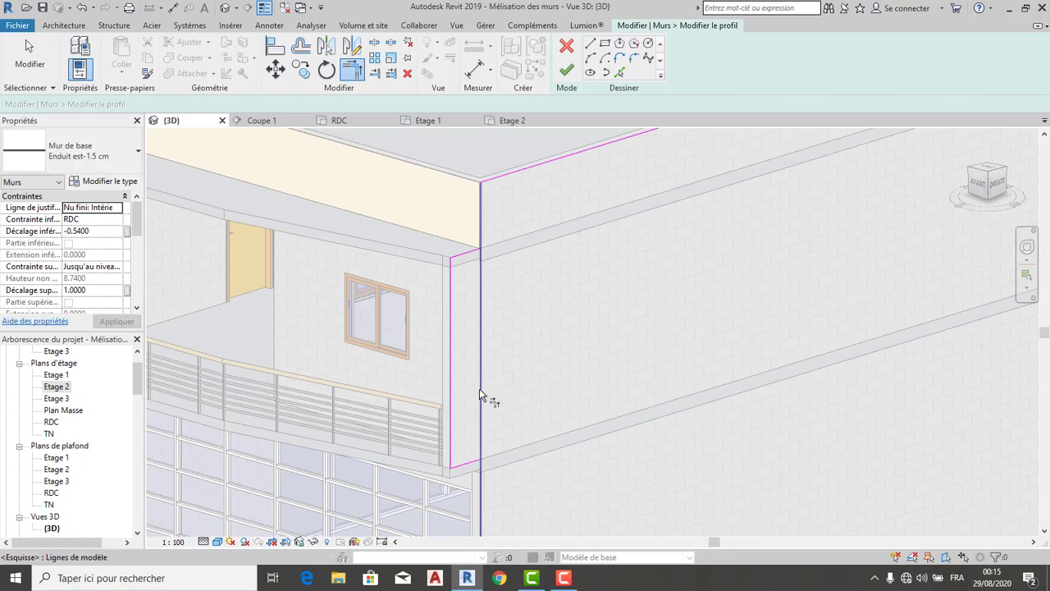
{"action": "scroll", "coordinate": [490, 383], "scroll_direction": "down", "scroll_amount": 1}
{"action": "key", "text": "Escape"}
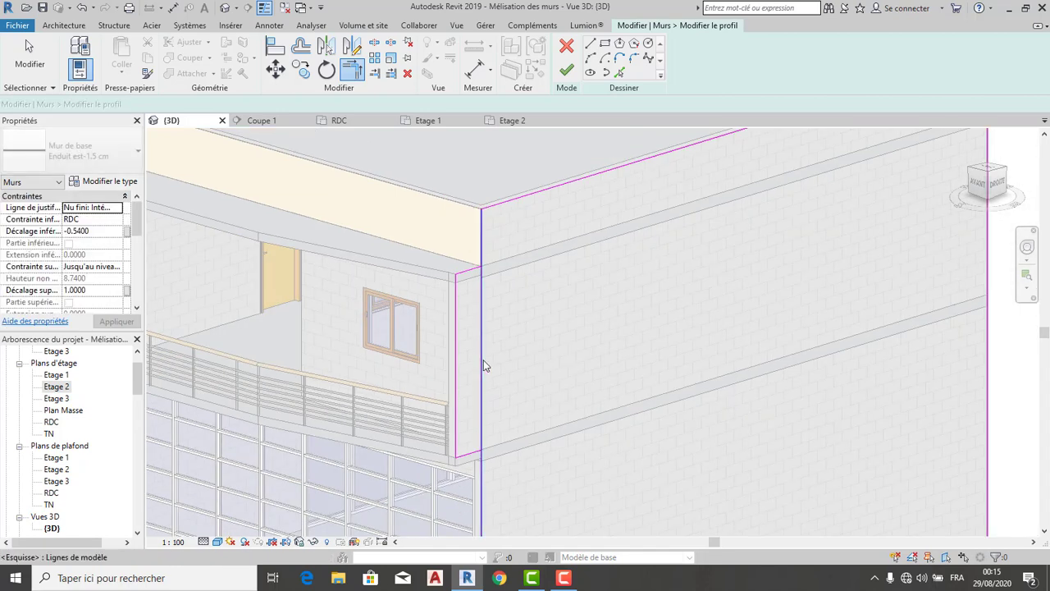
{"action": "left_click_drag", "start_coordinate": [483, 211], "coordinate": [478, 450]}
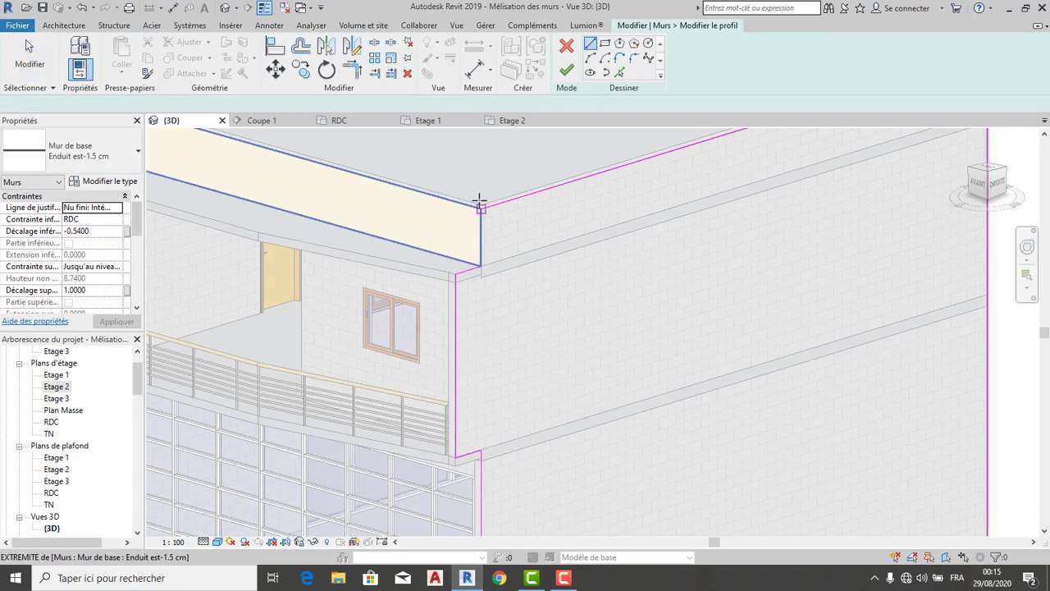
- Pick the parapet render's vertical corner edge as a boundary line, trim it to the adjoining profile lines, and finish the profile
{"action": "left_click", "coordinate": [619, 74]}
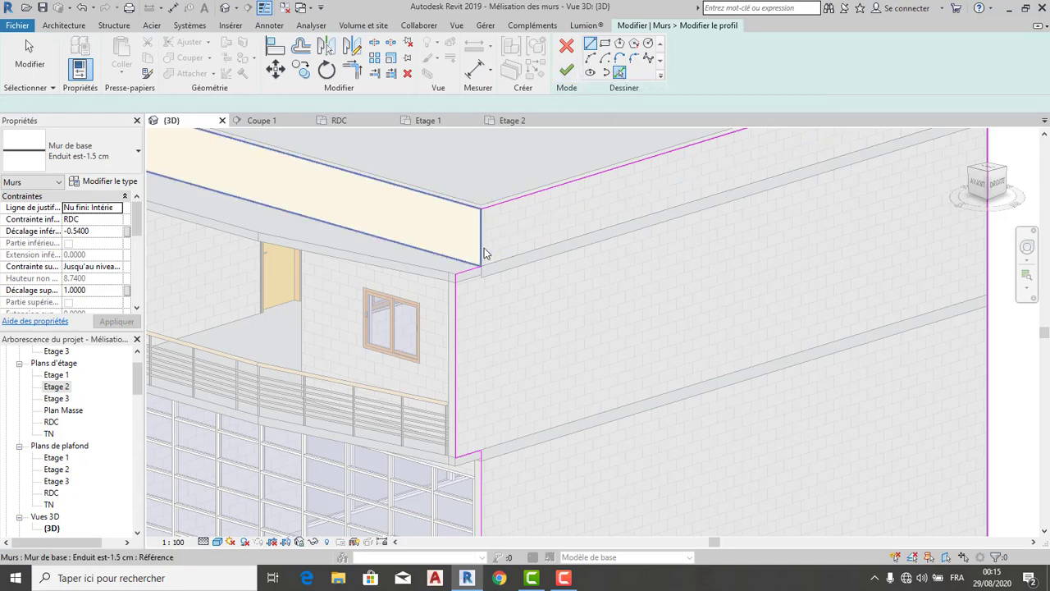
{"action": "left_click", "coordinate": [484, 253]}
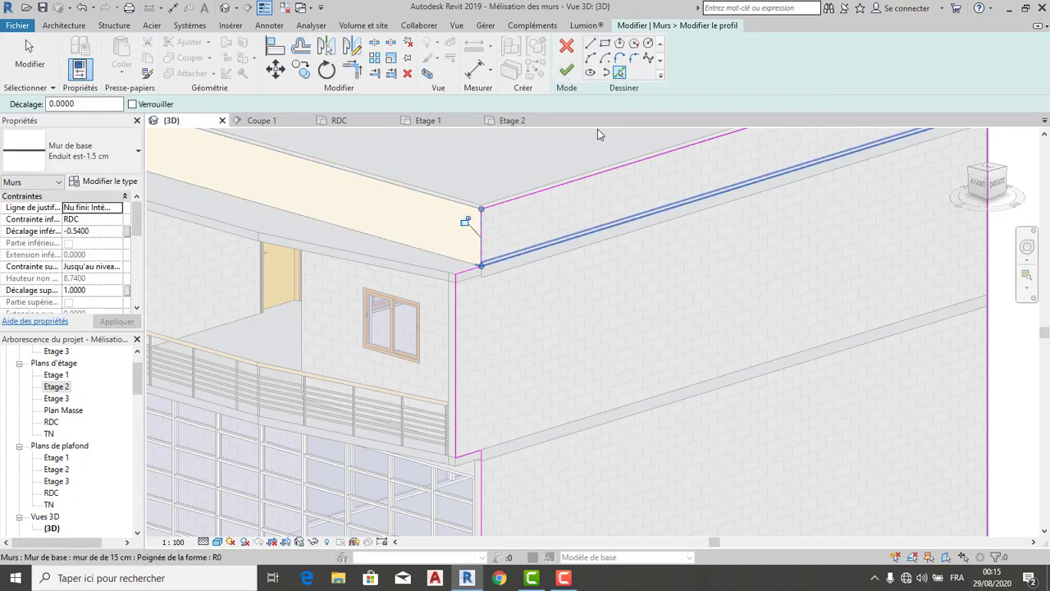
{"action": "left_click", "coordinate": [351, 70]}
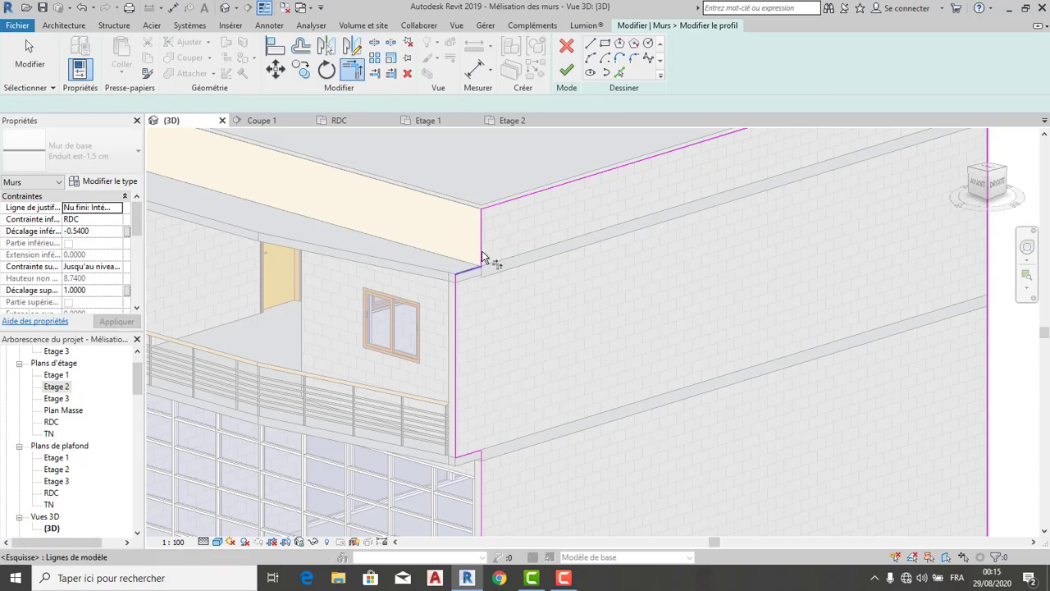
{"action": "left_click", "coordinate": [498, 201]}
{"action": "left_click", "coordinate": [565, 71]}
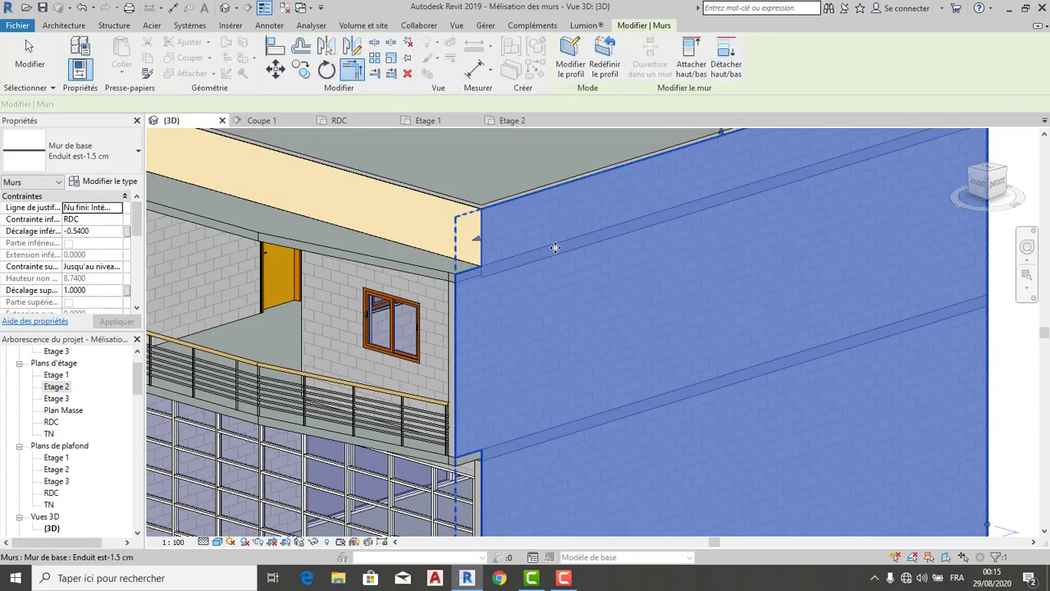
{"action": "key", "text": "Escape"}
{"action": "scroll", "coordinate": [875, 303], "scroll_direction": "down", "scroll_amount": 5}
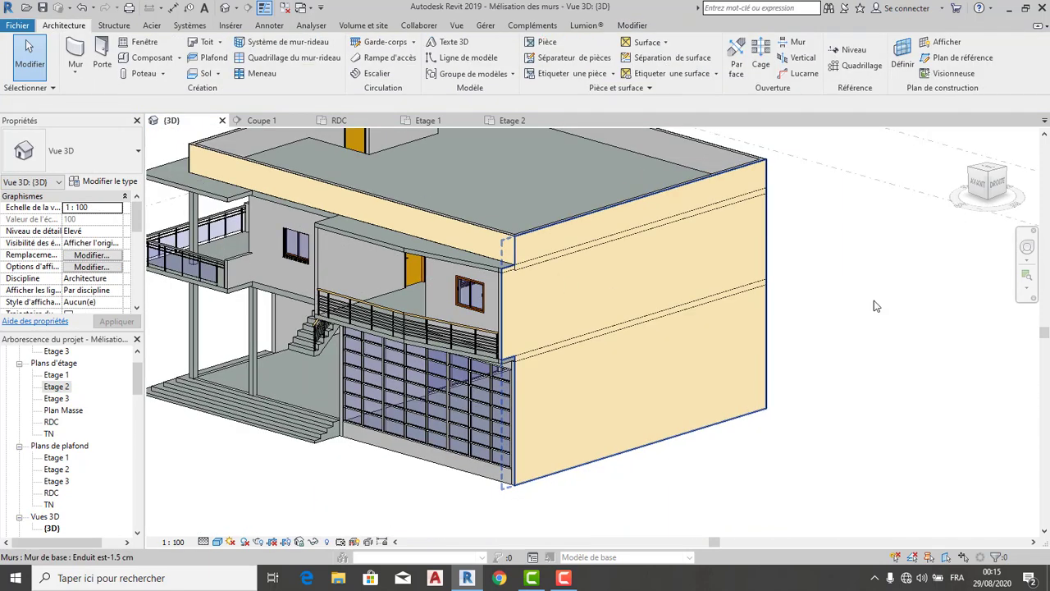
- Reopen the side render's profile and replace its line across the balcony slab with one picked along the slab's bottom edge
{"action": "left_click_drag", "start_coordinate": [994, 187], "coordinate": [970, 182]}
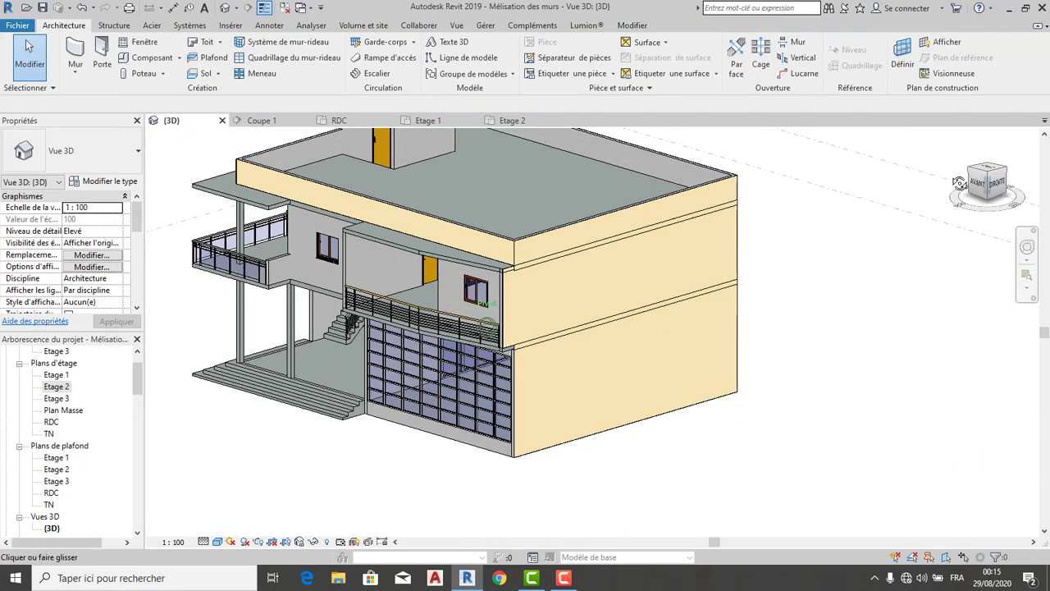
{"action": "scroll", "coordinate": [487, 361], "scroll_direction": "up", "scroll_amount": 3}
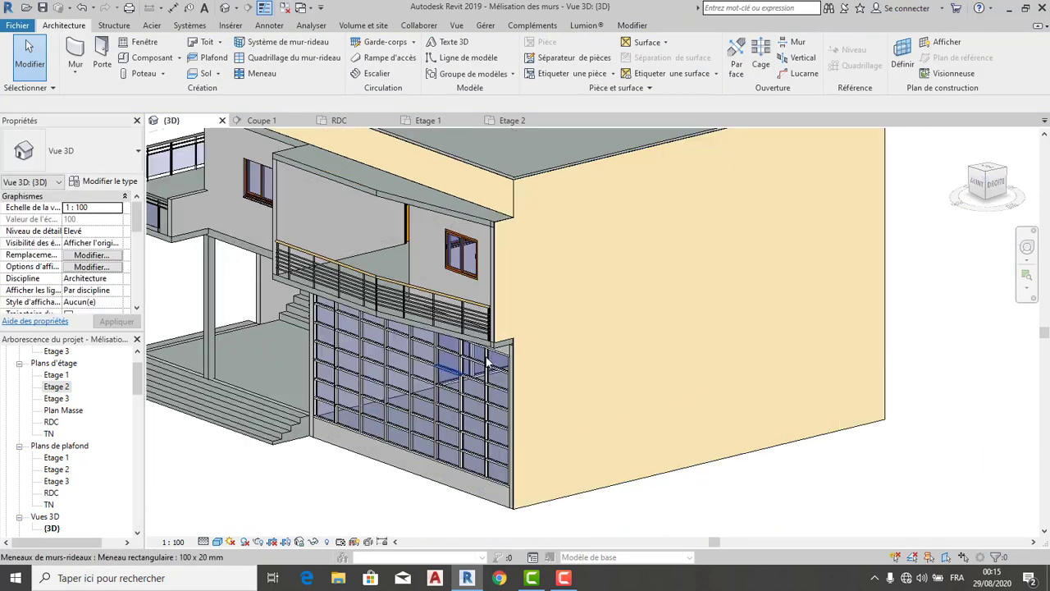
{"action": "scroll", "coordinate": [548, 309], "scroll_direction": "up", "scroll_amount": 3}
{"action": "left_click", "coordinate": [530, 300]}
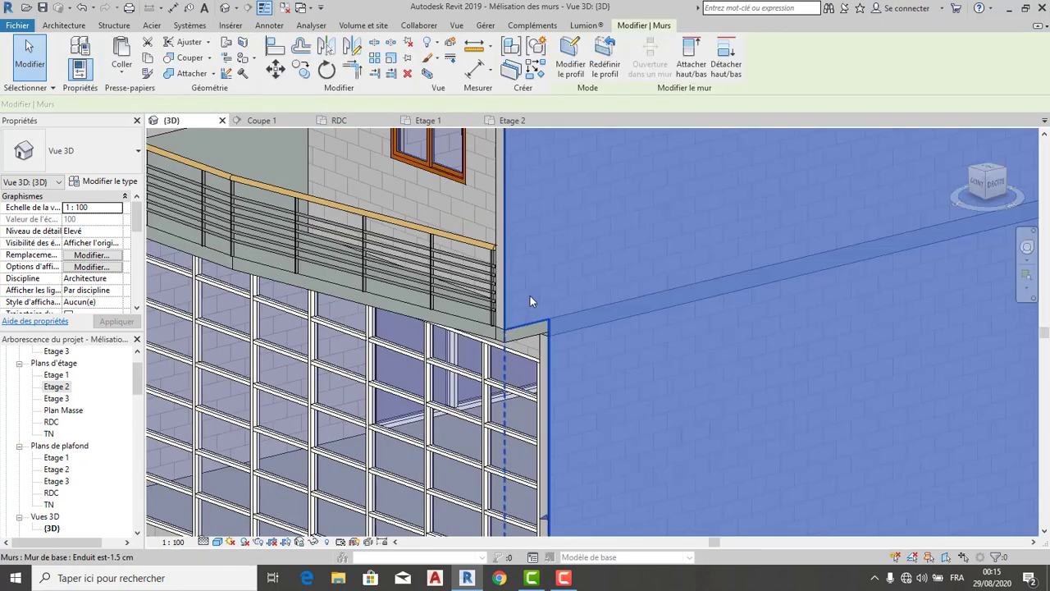
{"action": "left_click", "coordinate": [571, 72]}
{"action": "scroll", "coordinate": [534, 330], "scroll_direction": "up", "scroll_amount": 5}
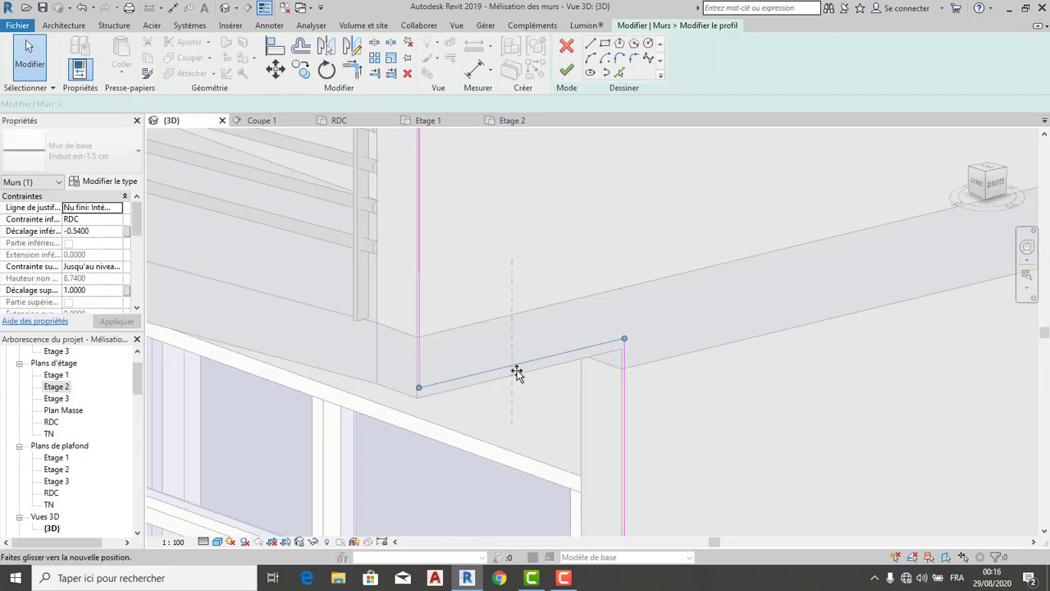
{"action": "left_click_drag", "start_coordinate": [515, 381], "coordinate": [506, 358]}
{"action": "left_click", "coordinate": [619, 74]}
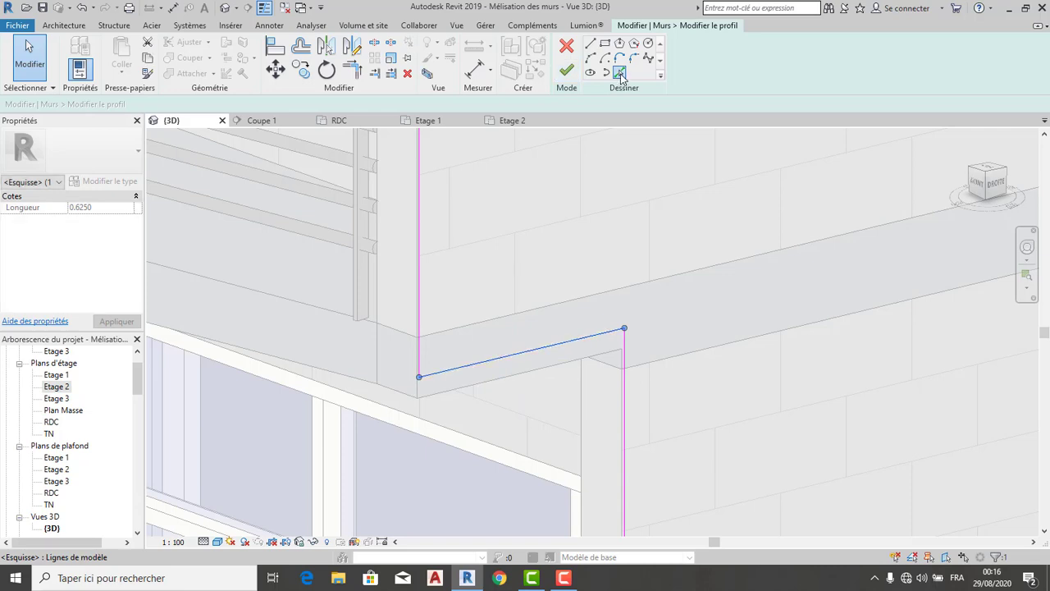
{"action": "left_click", "coordinate": [489, 388]}
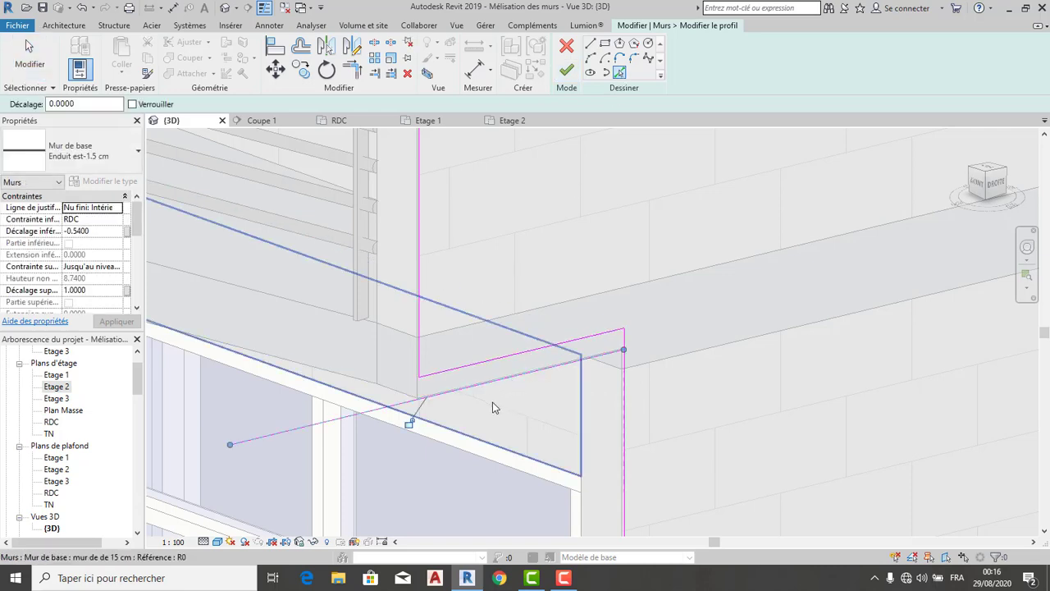
{"action": "key", "text": "Escape"}
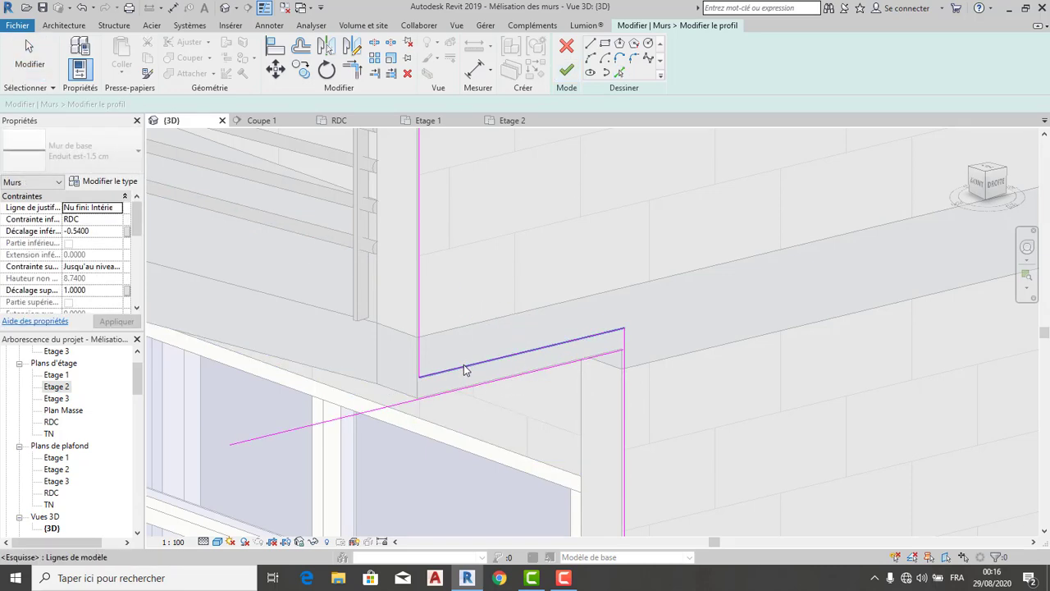
{"action": "left_click", "coordinate": [464, 364]}
{"action": "key", "text": "Delete"}
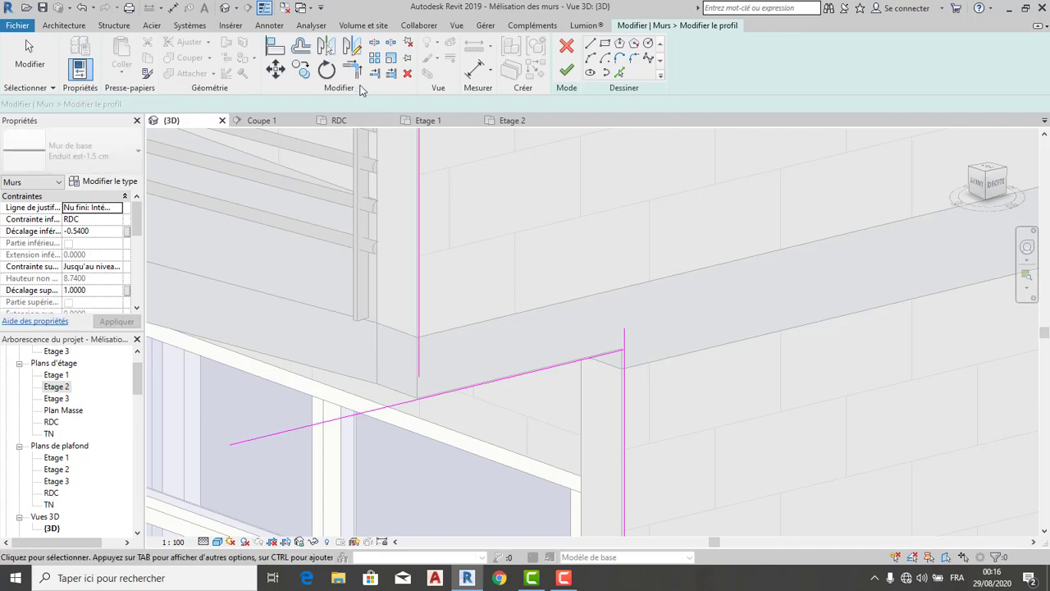
- Trim the balcony slab's bottom-edge line to both adjoining vertical profile lines, finish the profile and deselect the wall
{"action": "left_click", "coordinate": [351, 71]}
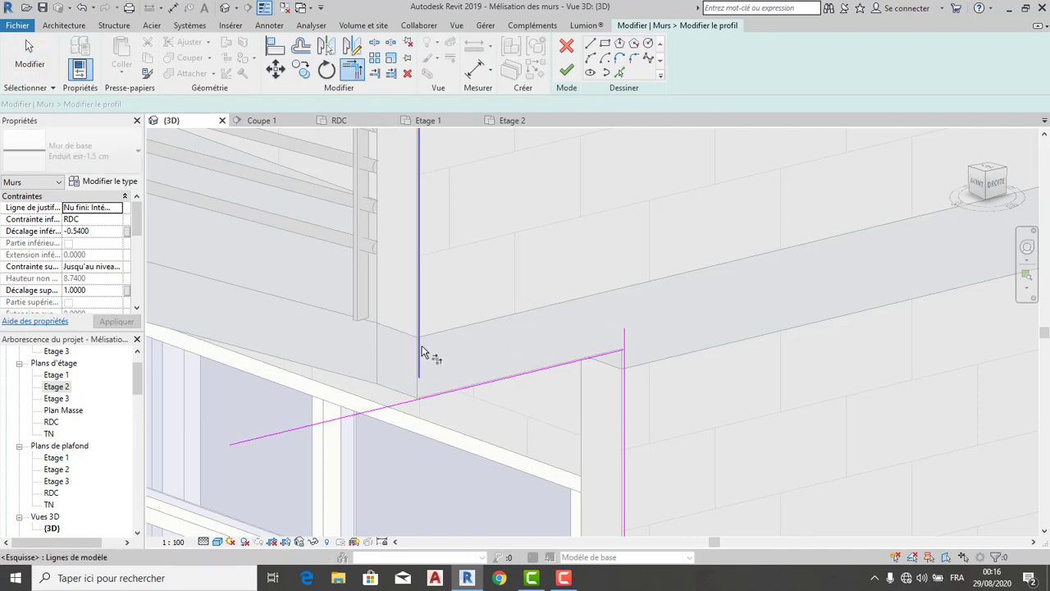
{"action": "left_click", "coordinate": [437, 399]}
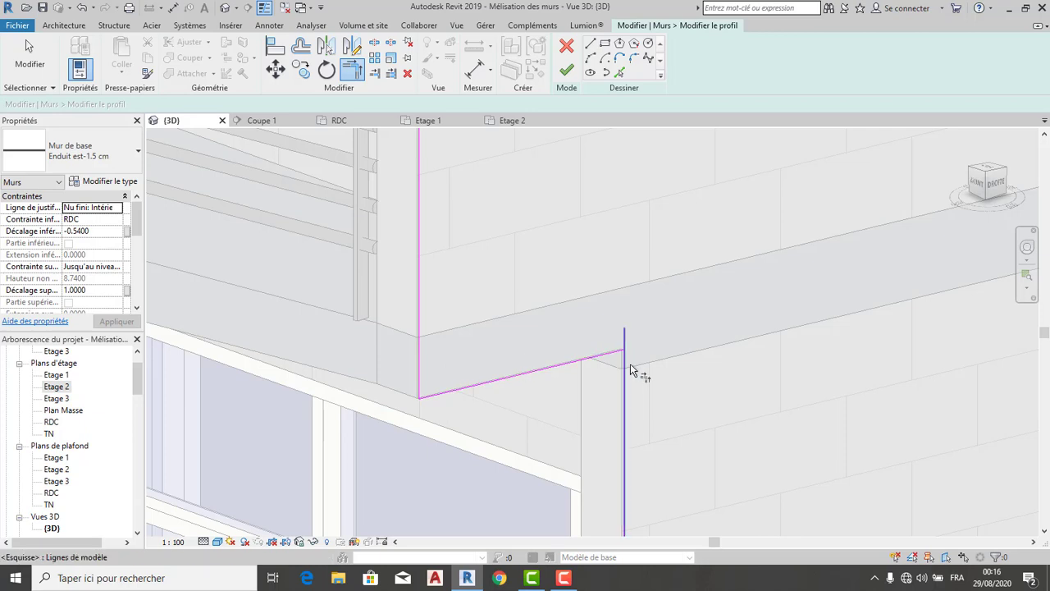
{"action": "left_click", "coordinate": [600, 358]}
{"action": "left_click", "coordinate": [624, 365]}
{"action": "left_click", "coordinate": [567, 72]}
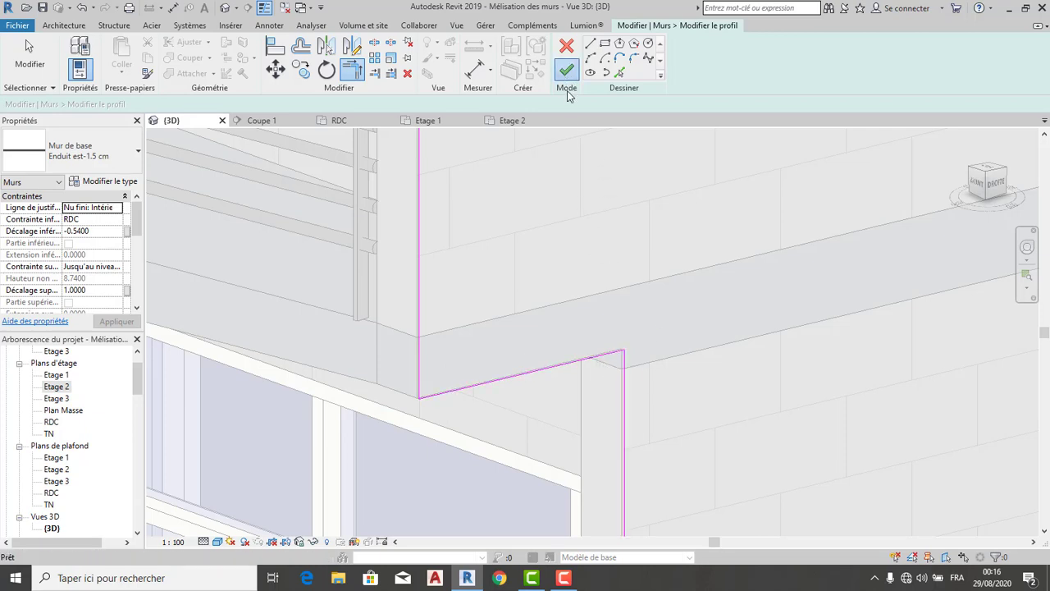
{"action": "scroll", "coordinate": [579, 256], "scroll_direction": "down", "scroll_amount": 4}
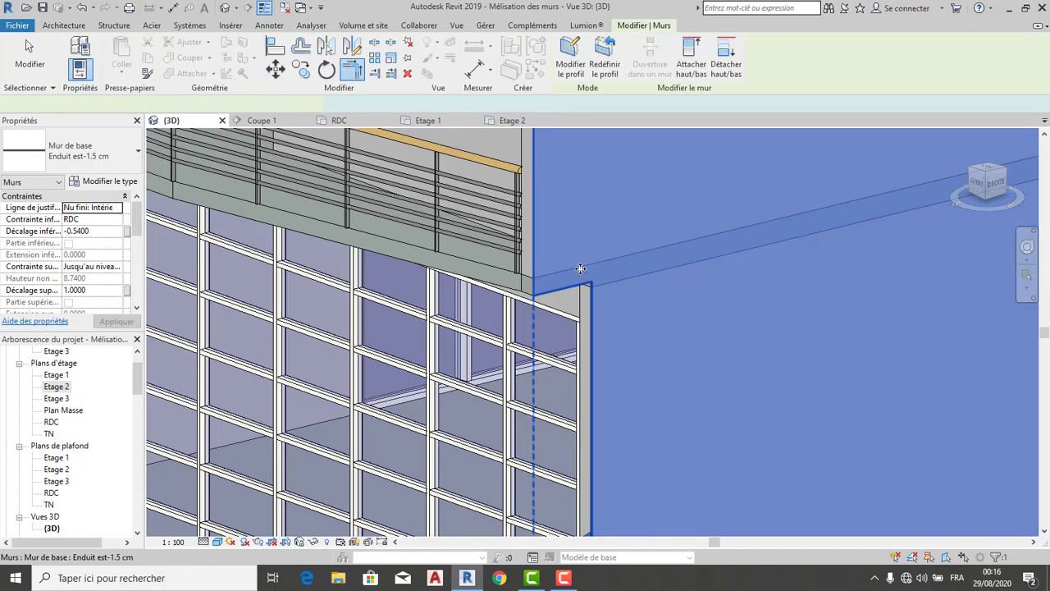
{"action": "key", "text": "Escape"}
- Examine the parapet render and the canopy slab around the entrance corner in the 3D view
{"action": "scroll", "coordinate": [492, 320], "scroll_direction": "down", "scroll_amount": 5}
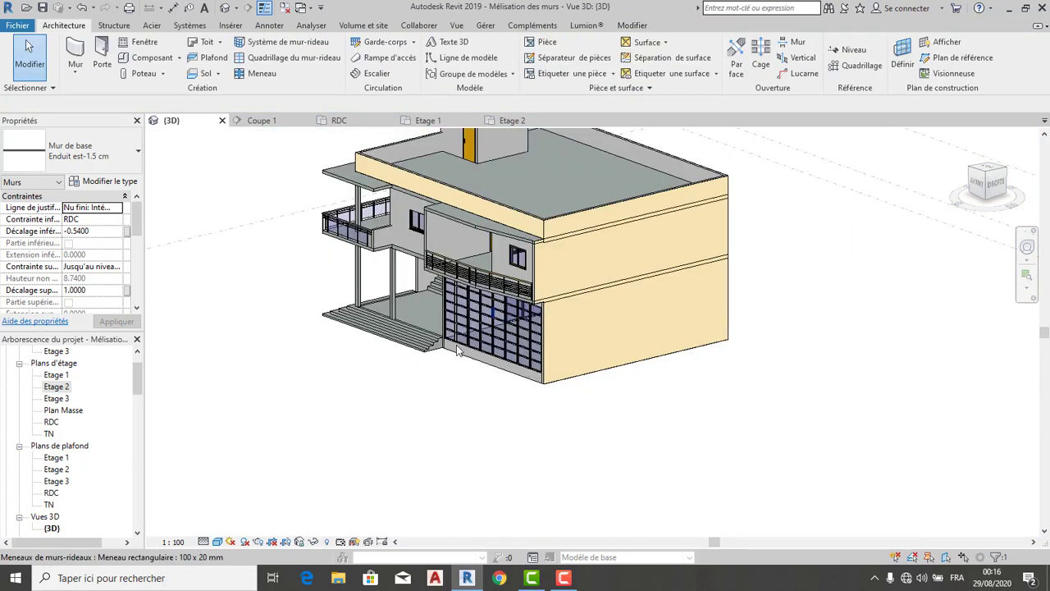
{"action": "left_click", "coordinate": [989, 179]}
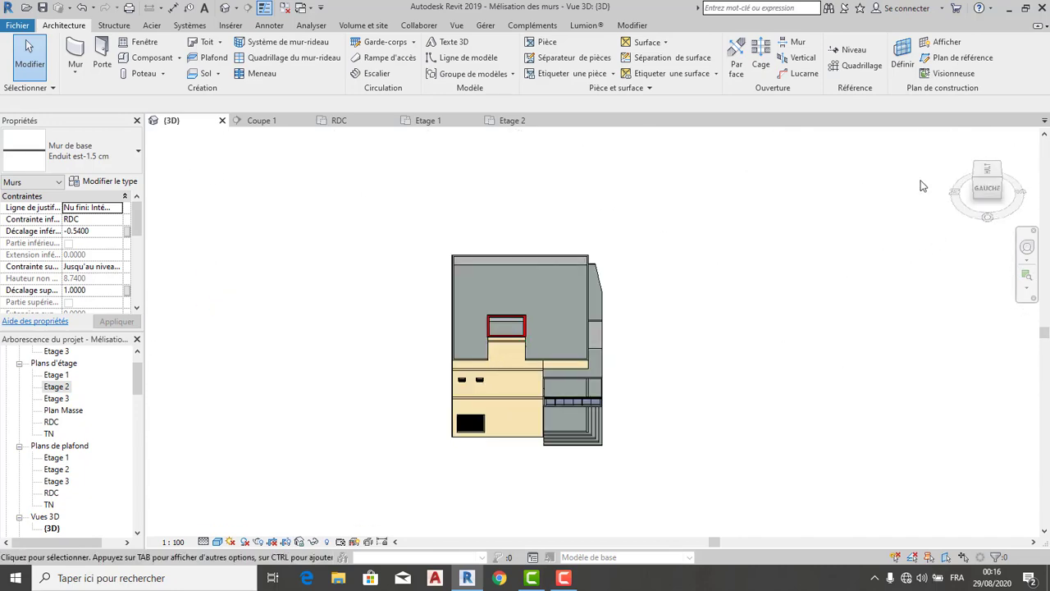
{"action": "left_click", "coordinate": [973, 174]}
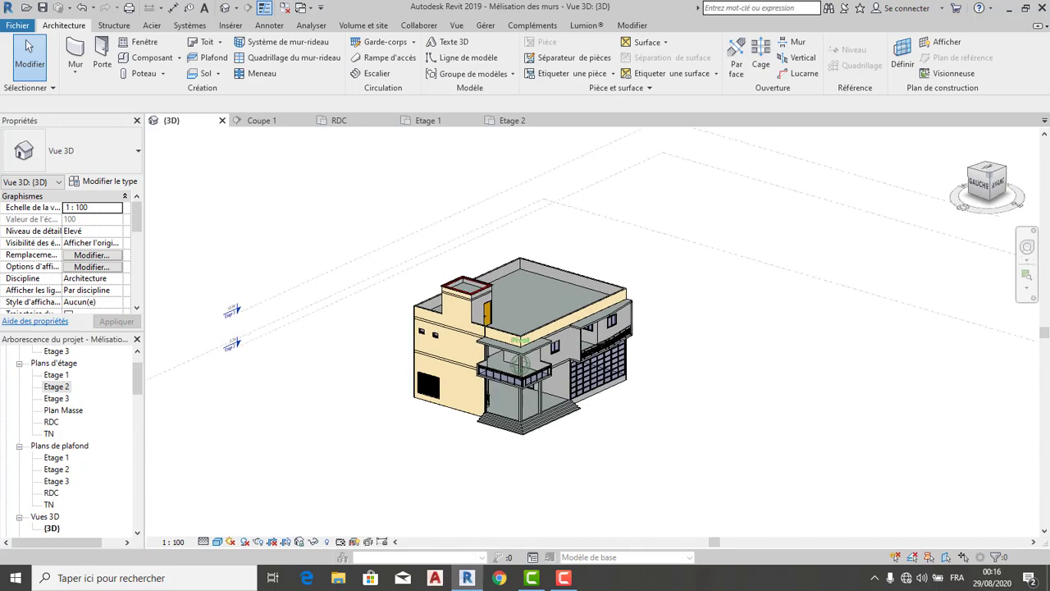
{"action": "scroll", "coordinate": [497, 361], "scroll_direction": "up", "scroll_amount": 5}
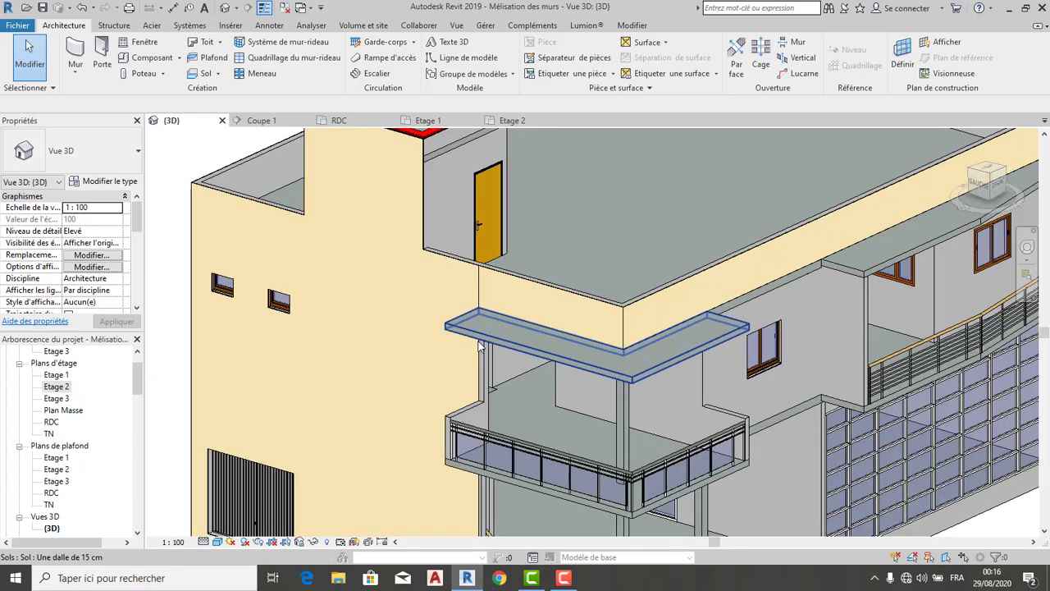